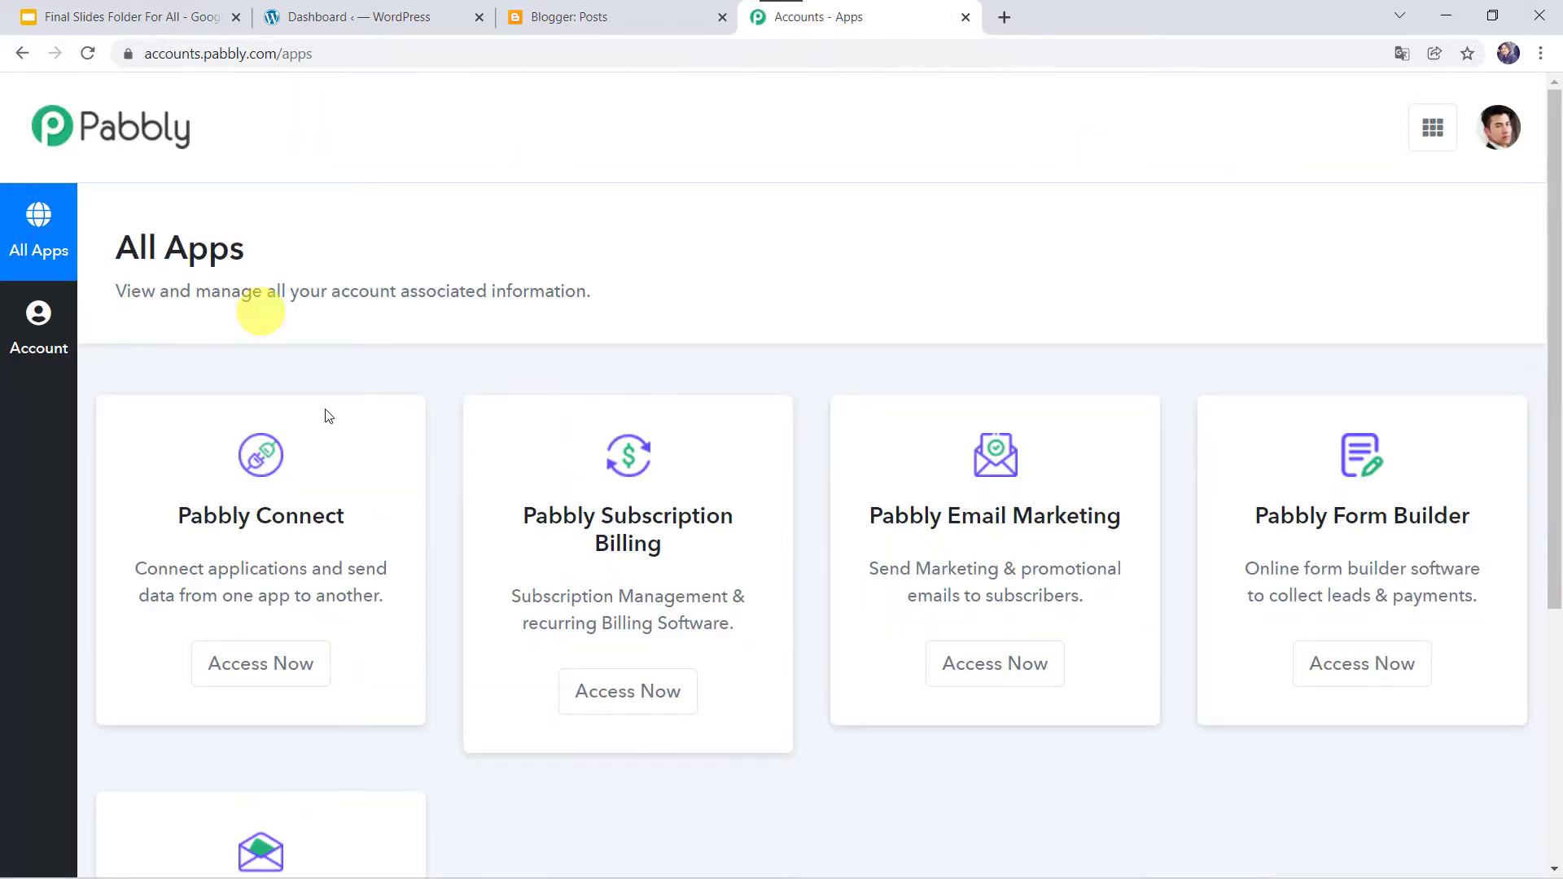
- Open Pabbly Connect and create a workflow named "How to Publish your Posts from WordPress to Blogger"
{"action": "left_click", "coordinate": [258, 672]}
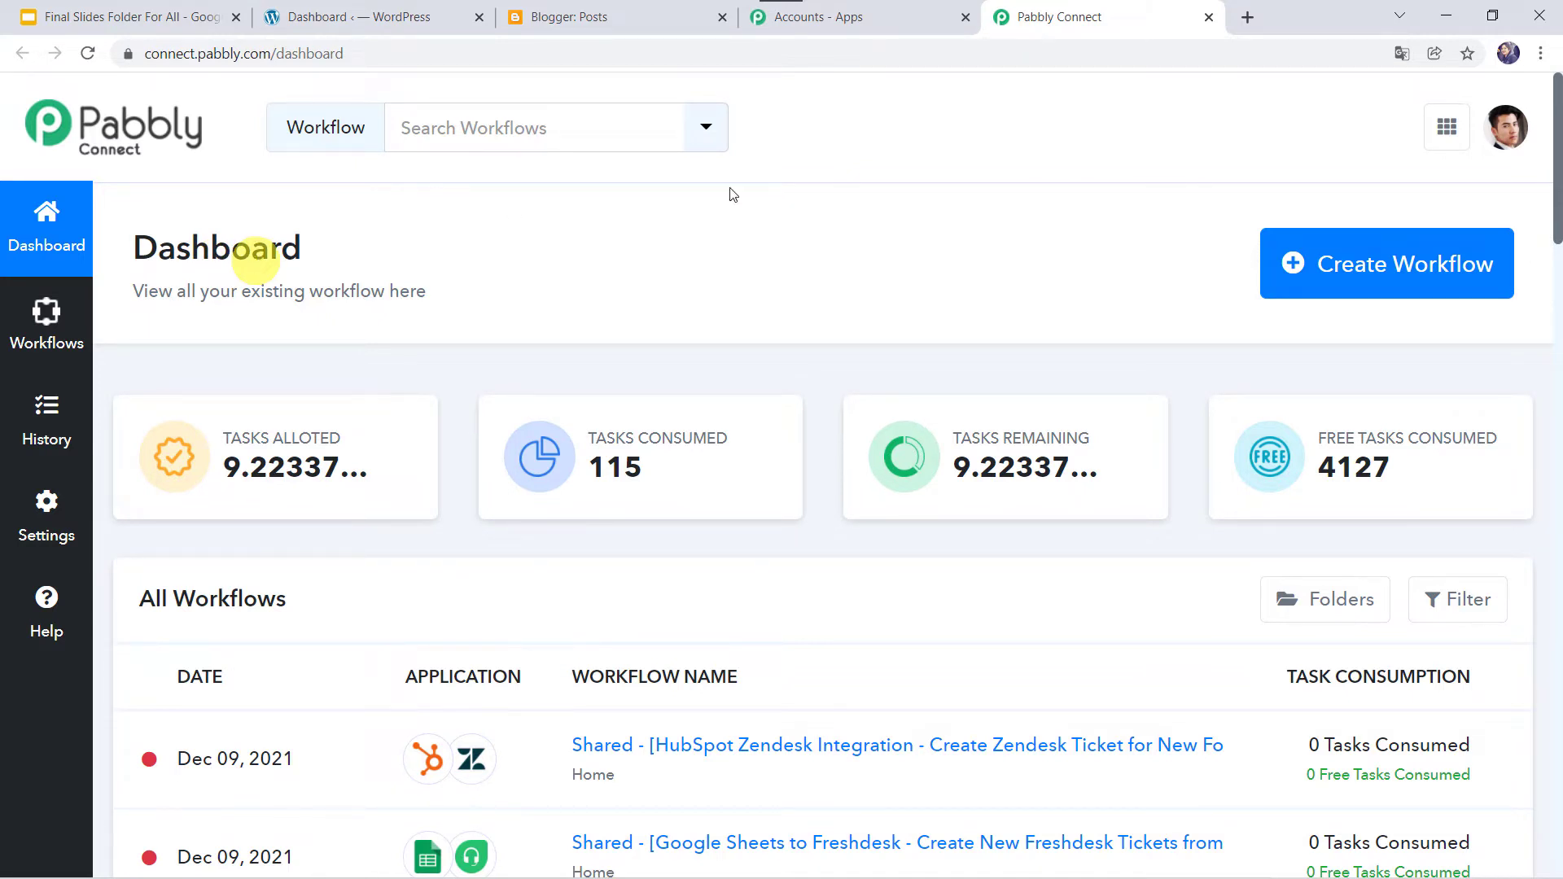
{"action": "left_click", "coordinate": [1359, 274]}
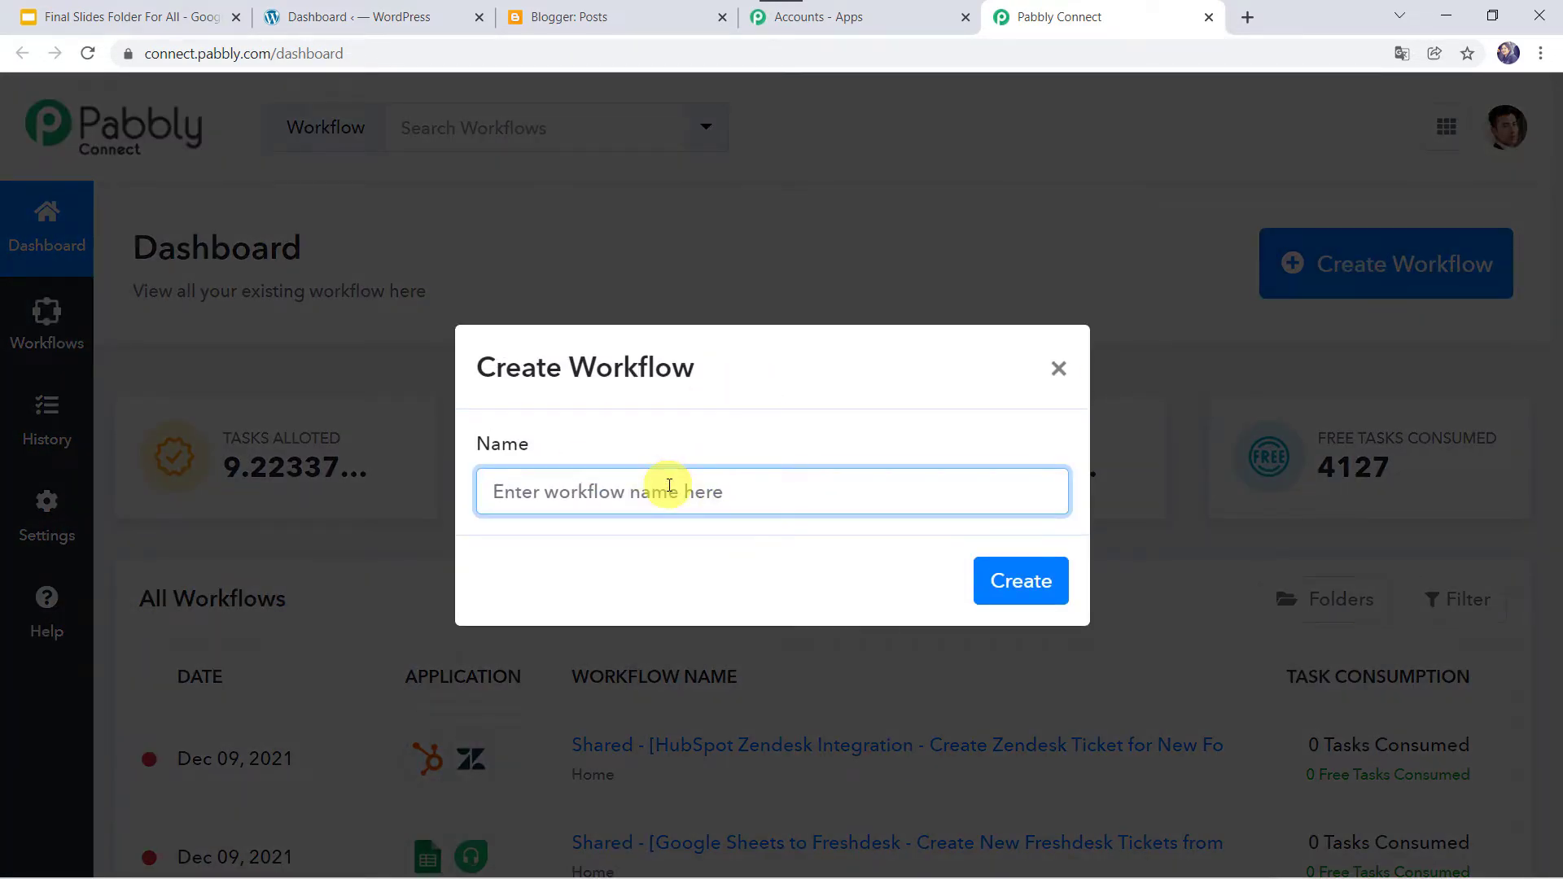
{"action": "type", "text": "How to Publish your Posts  from WordPress to Blogger"}
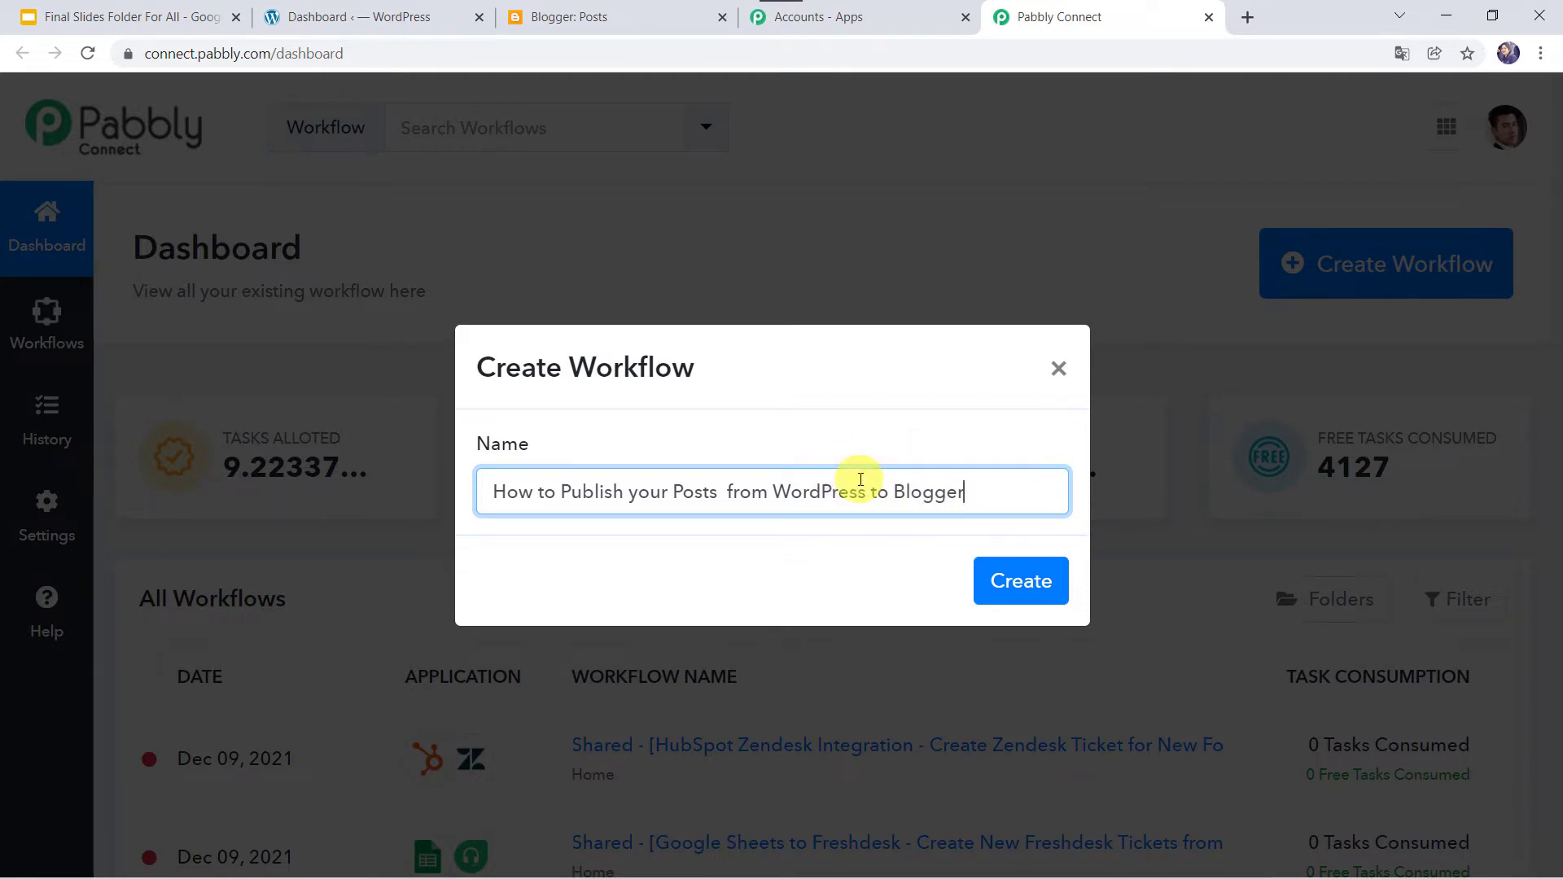
{"action": "left_click", "coordinate": [1030, 583]}
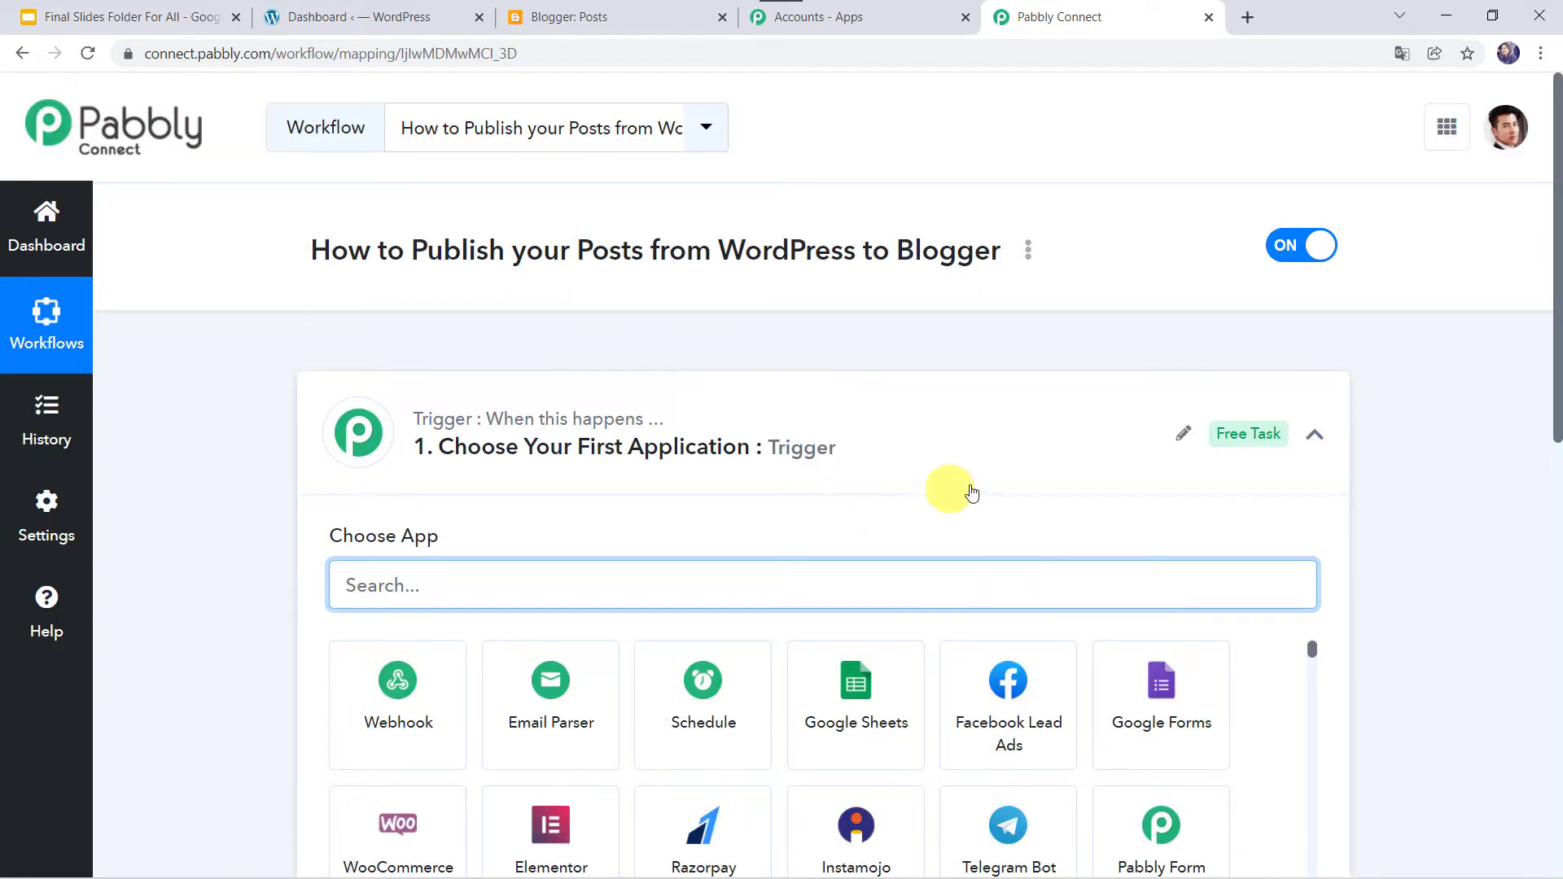
{"action": "left_click", "coordinate": [859, 432]}
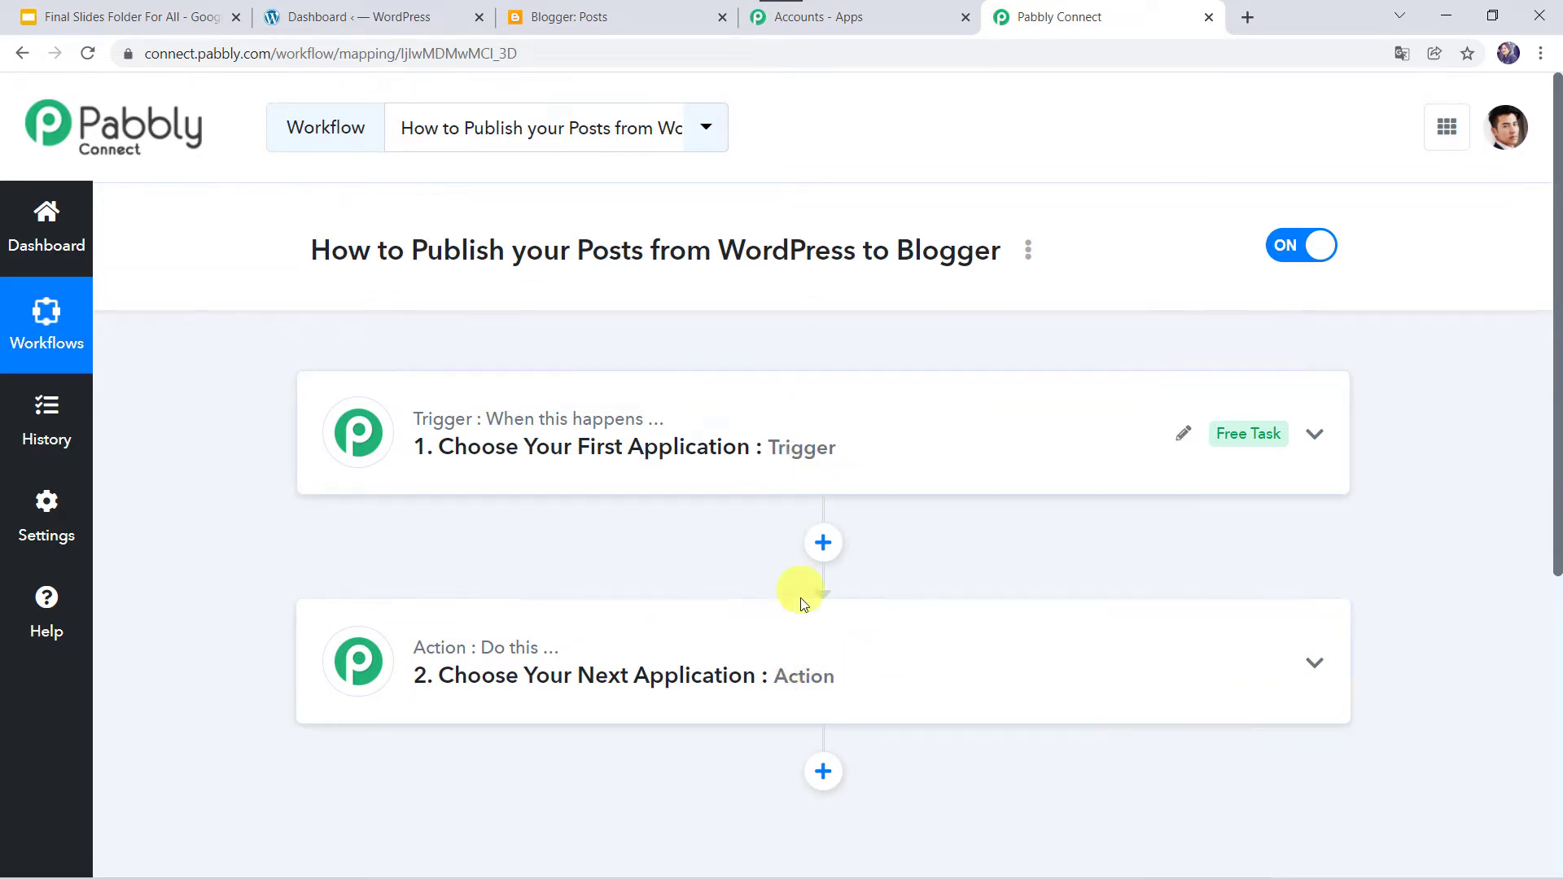
{"action": "mouse_move", "coordinate": [419, 409]}
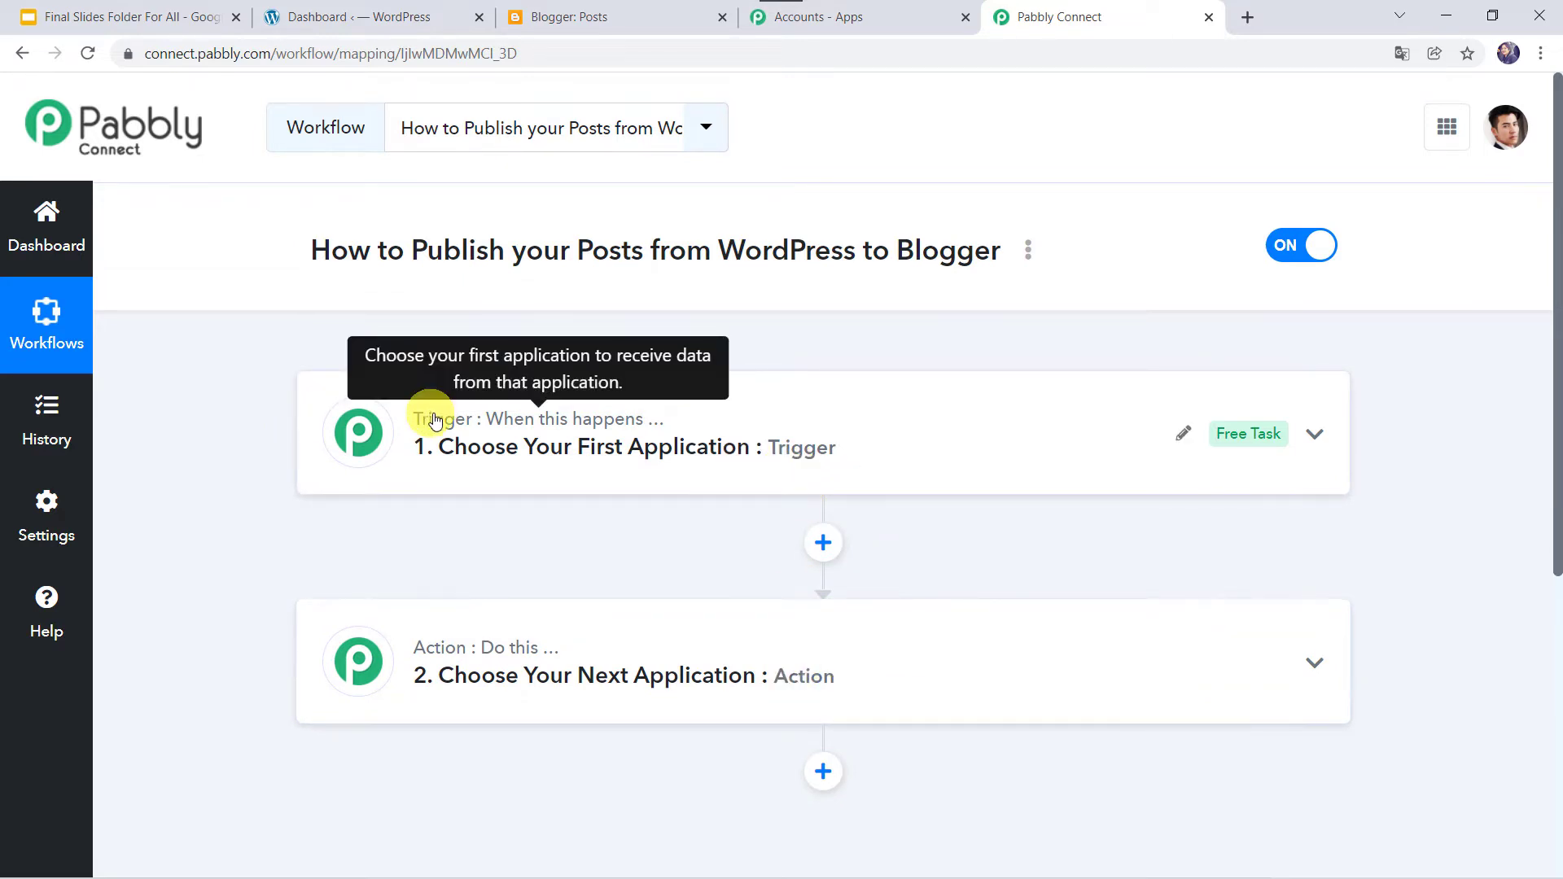
{"action": "mouse_move", "coordinate": [440, 649]}
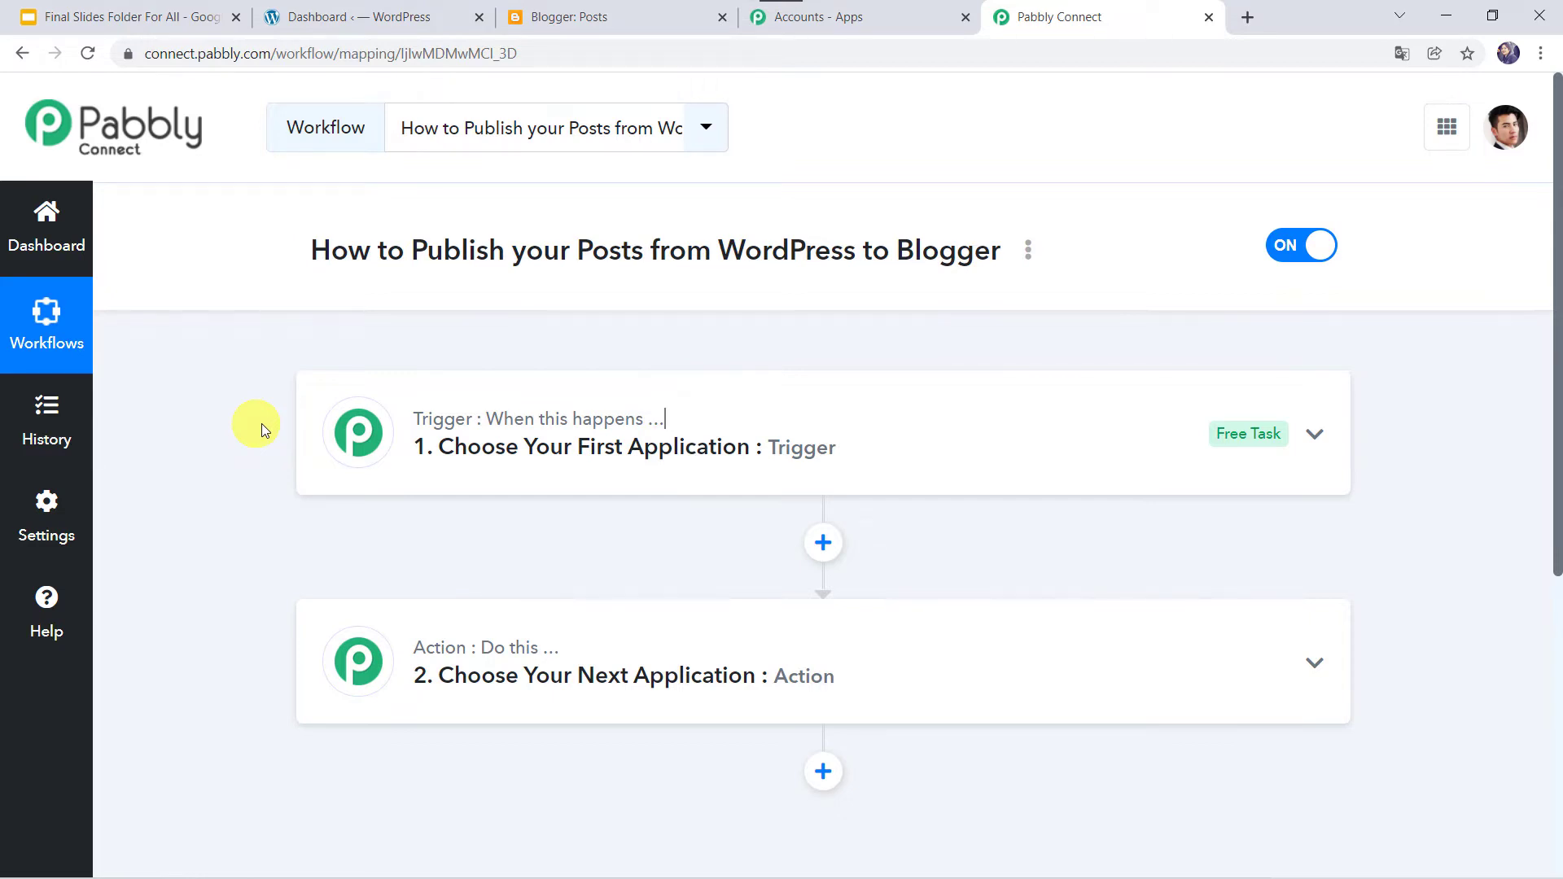
{"action": "left_click", "coordinate": [857, 438]}
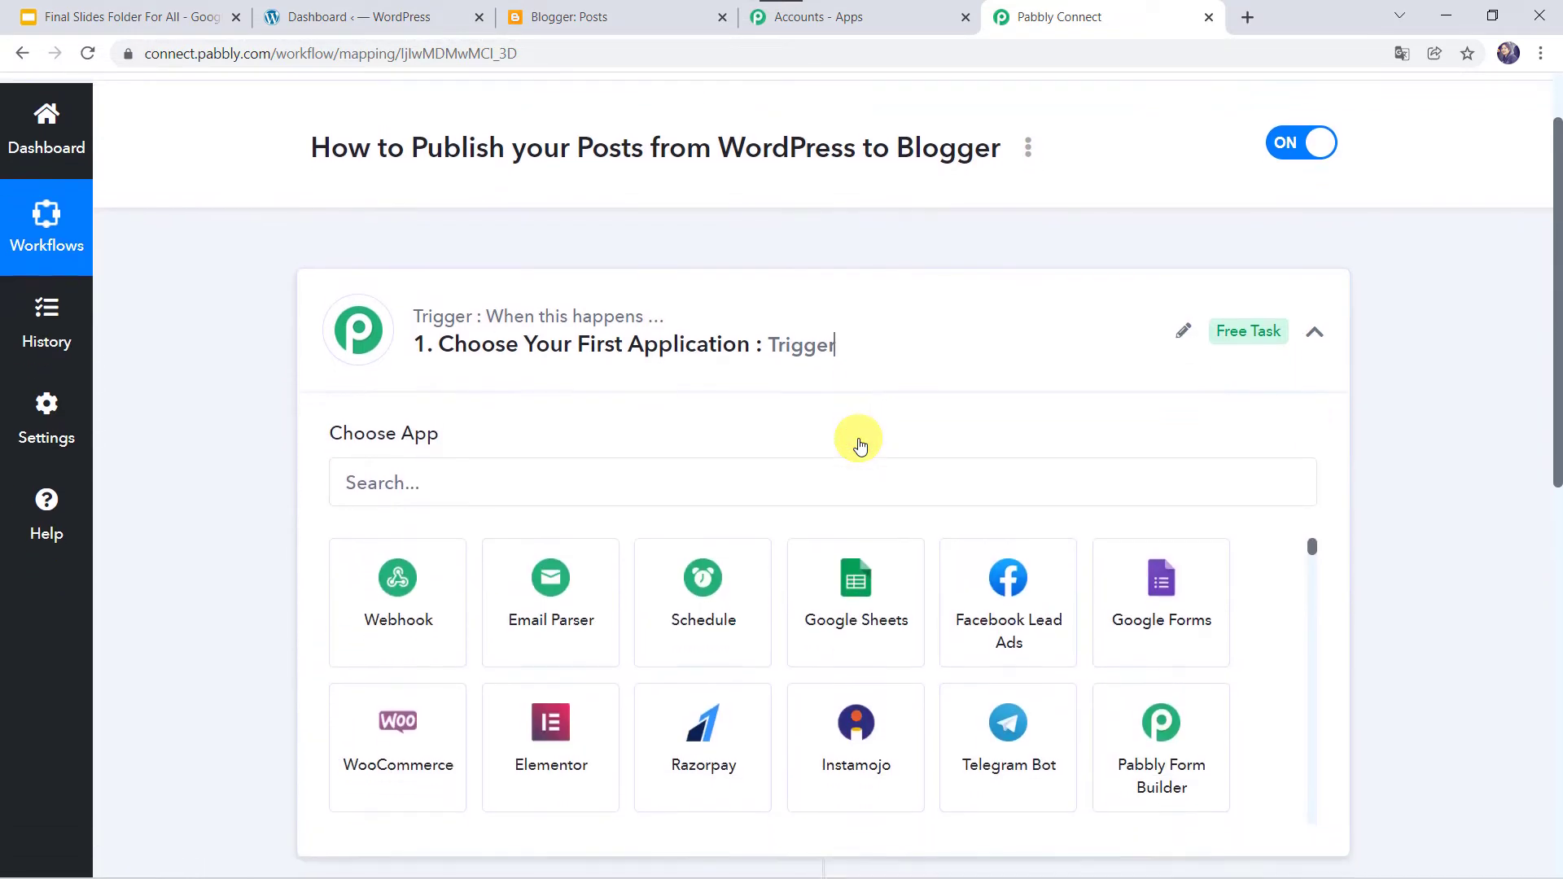
- Set the workflow's trigger application to WordPress with New Post Published as the trigger event
{"action": "left_click", "coordinate": [587, 459]}
{"action": "type", "text": "W"}
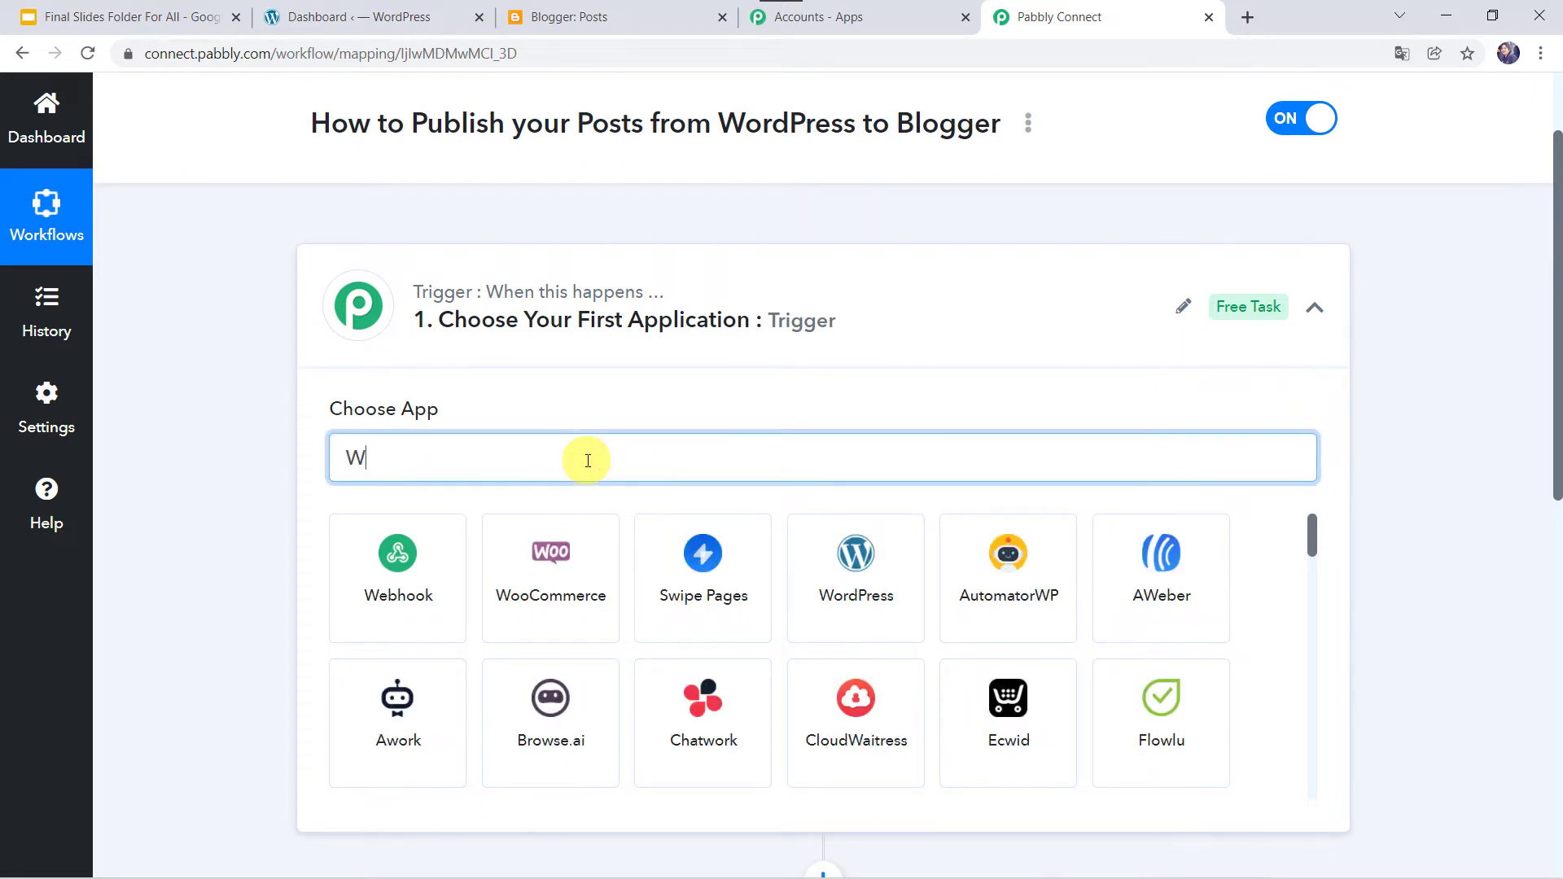
{"action": "type", "text": "ordp"}
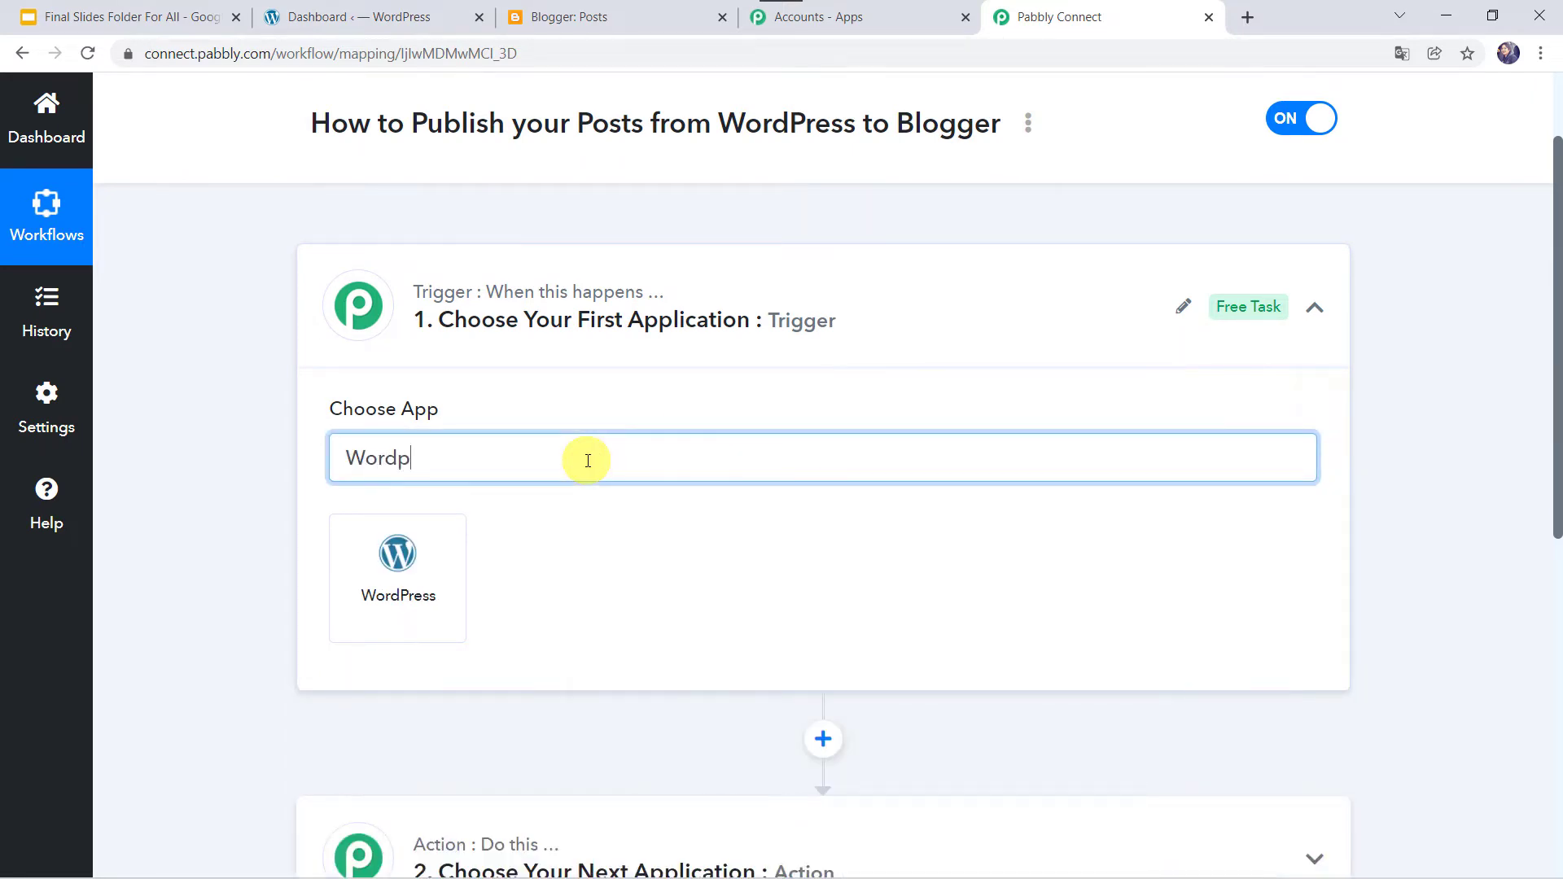
{"action": "left_click", "coordinate": [433, 597]}
{"action": "left_click", "coordinate": [413, 568]}
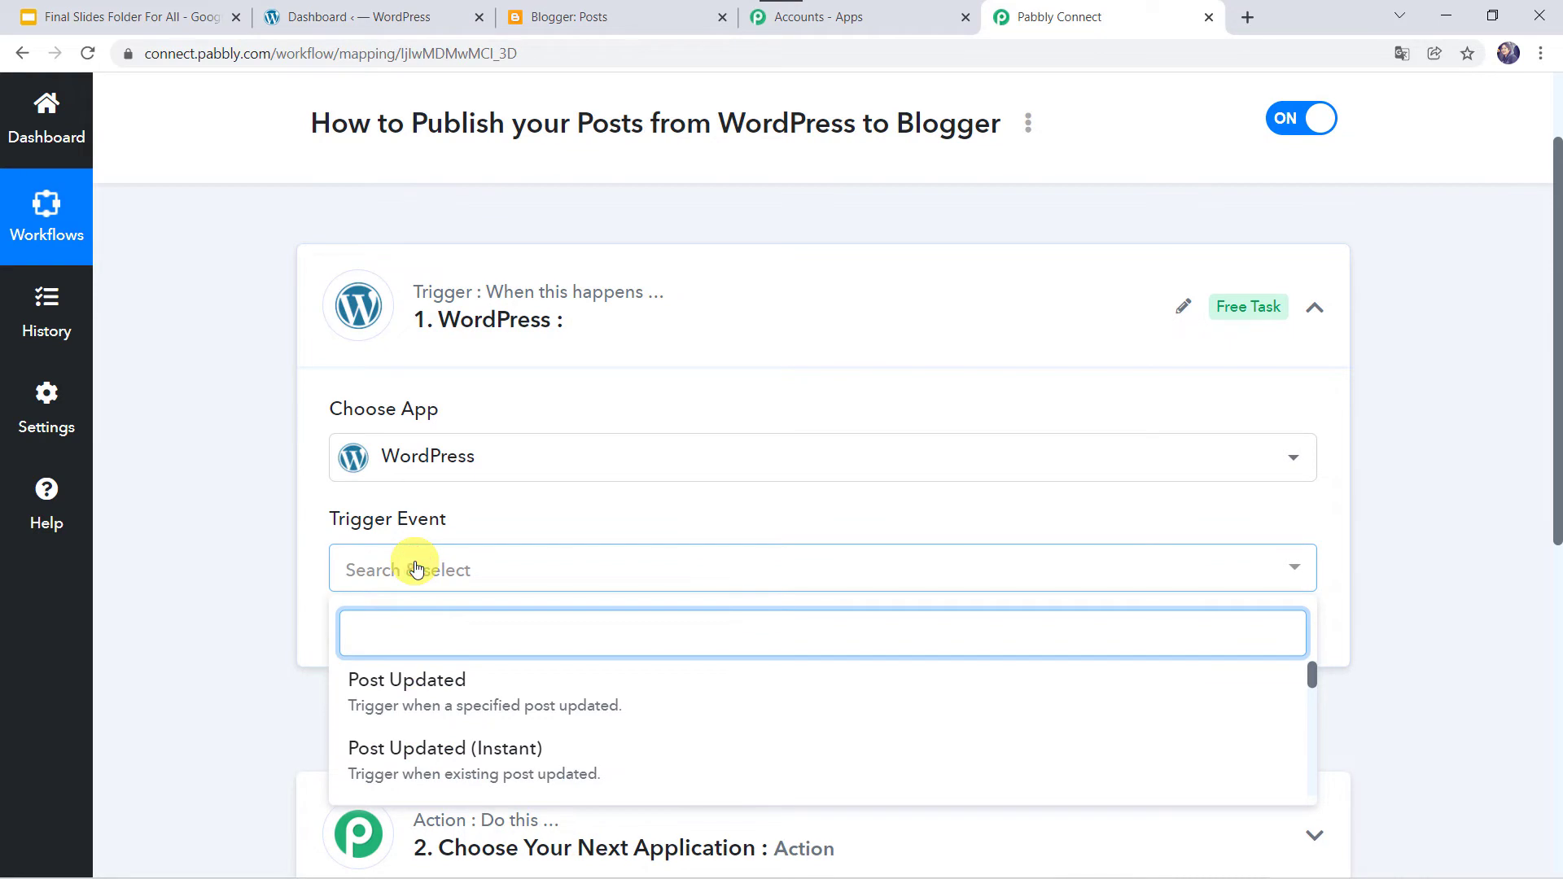
{"action": "type", "text": "new "}
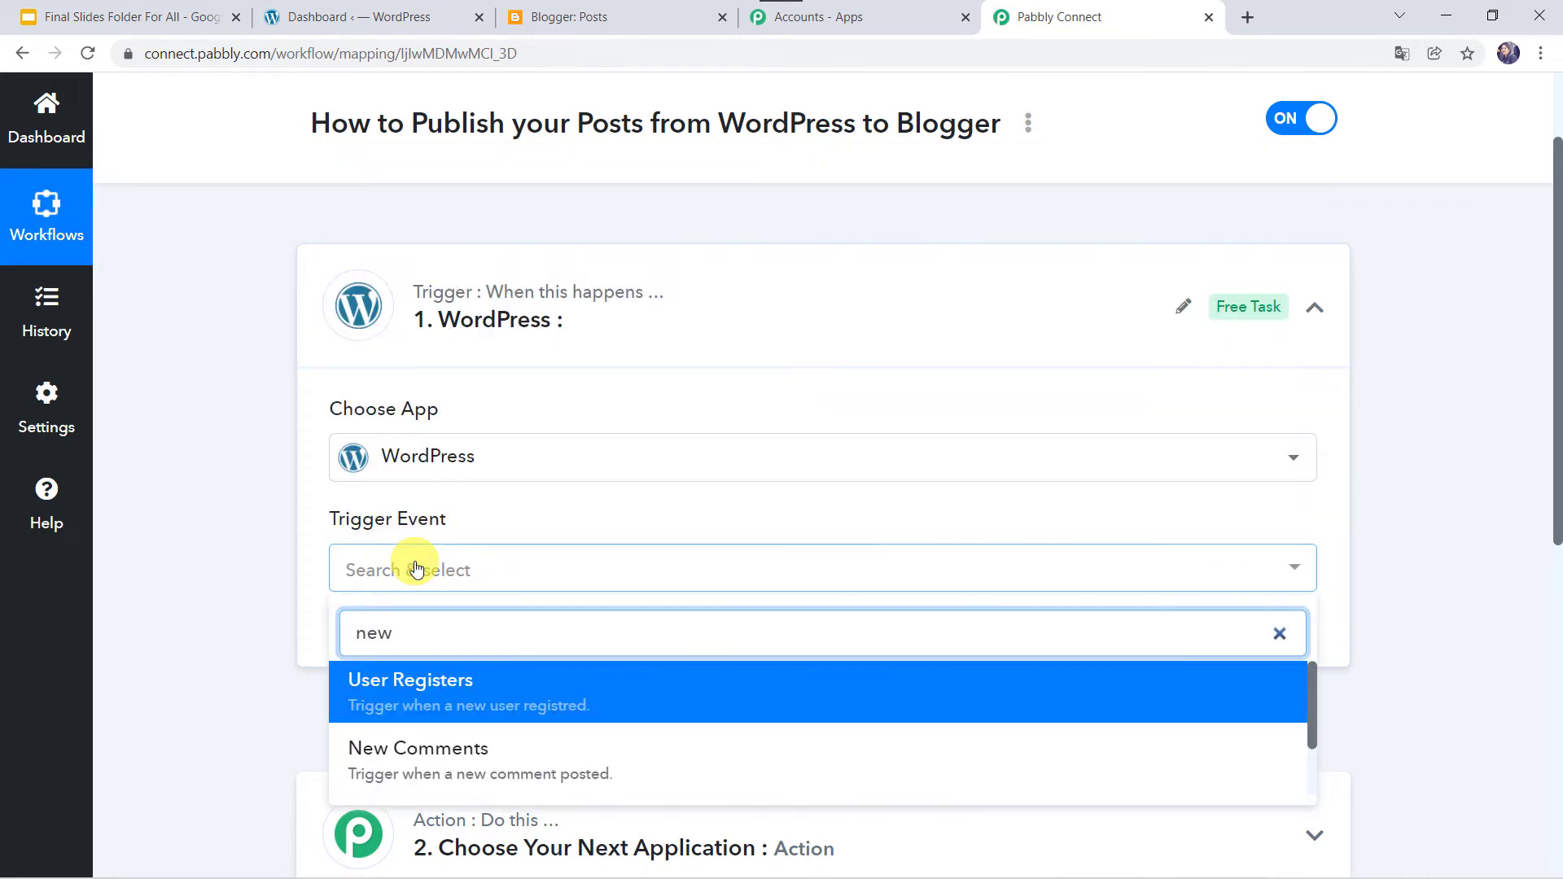
{"action": "type", "text": "po"}
{"action": "left_click", "coordinate": [439, 707]}
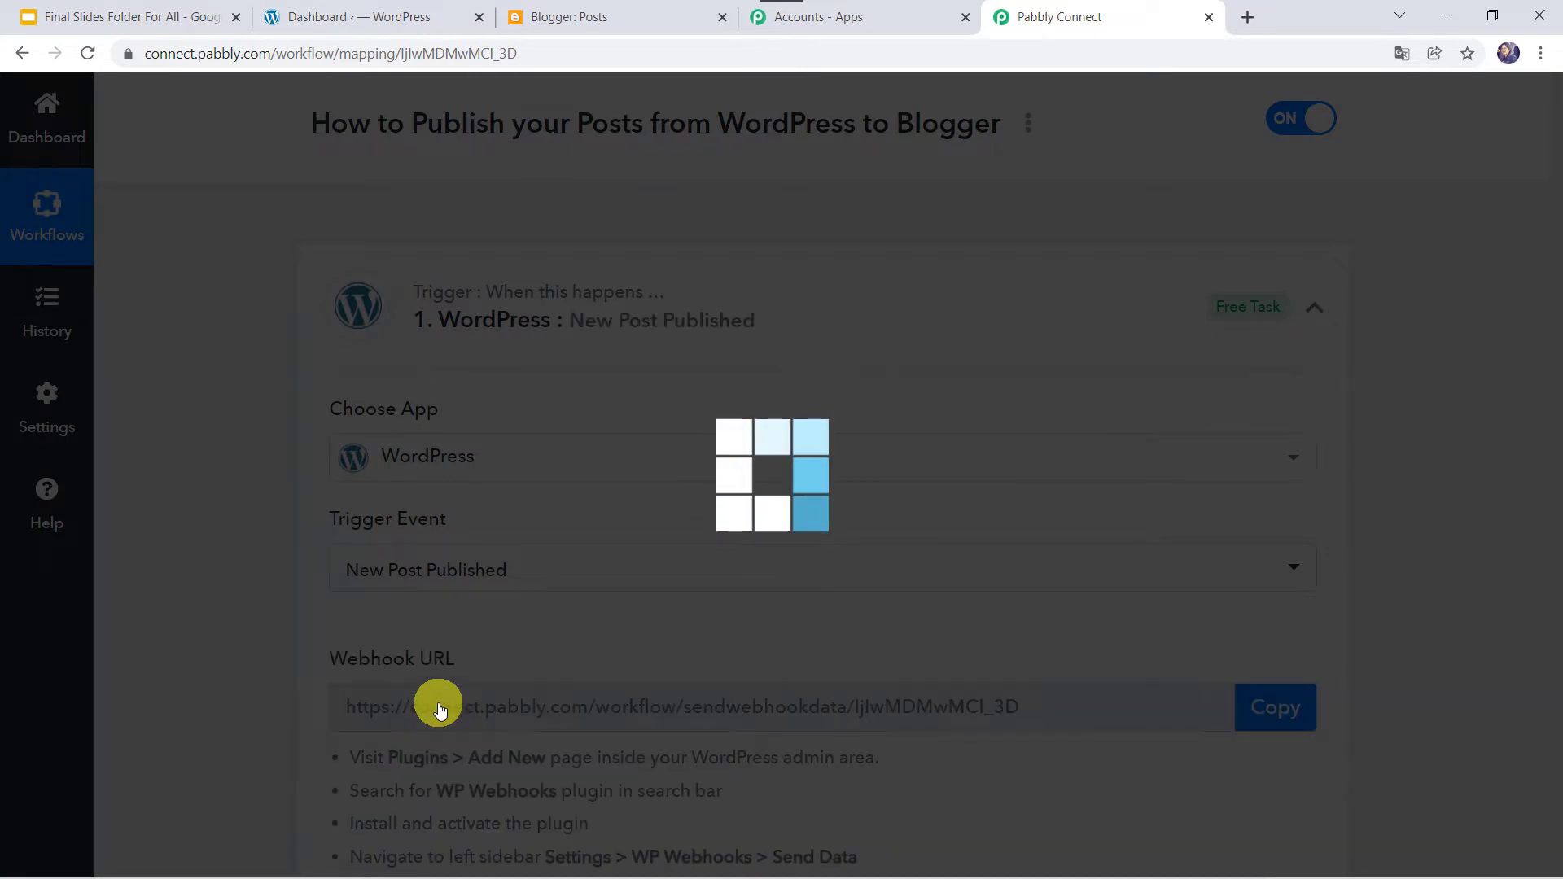
{"action": "scroll", "coordinate": [472, 643], "scroll_direction": "down", "scroll_amount": 4}
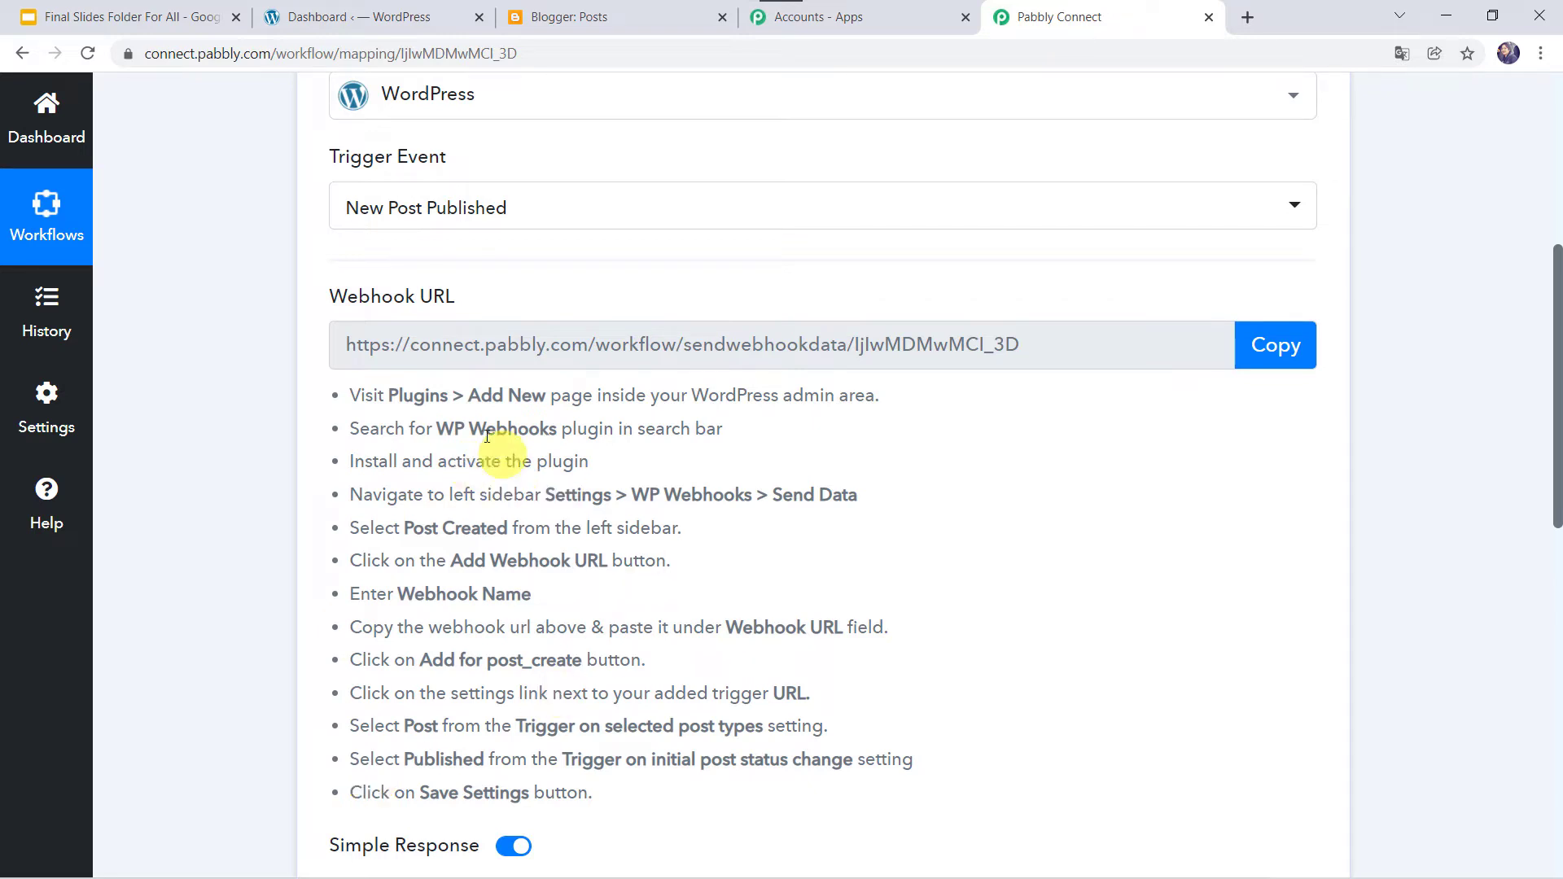
- Switch to the WordPress admin dashboard and open the Send Data page of the WP Webhooks settings
{"action": "left_click", "coordinate": [377, 12]}
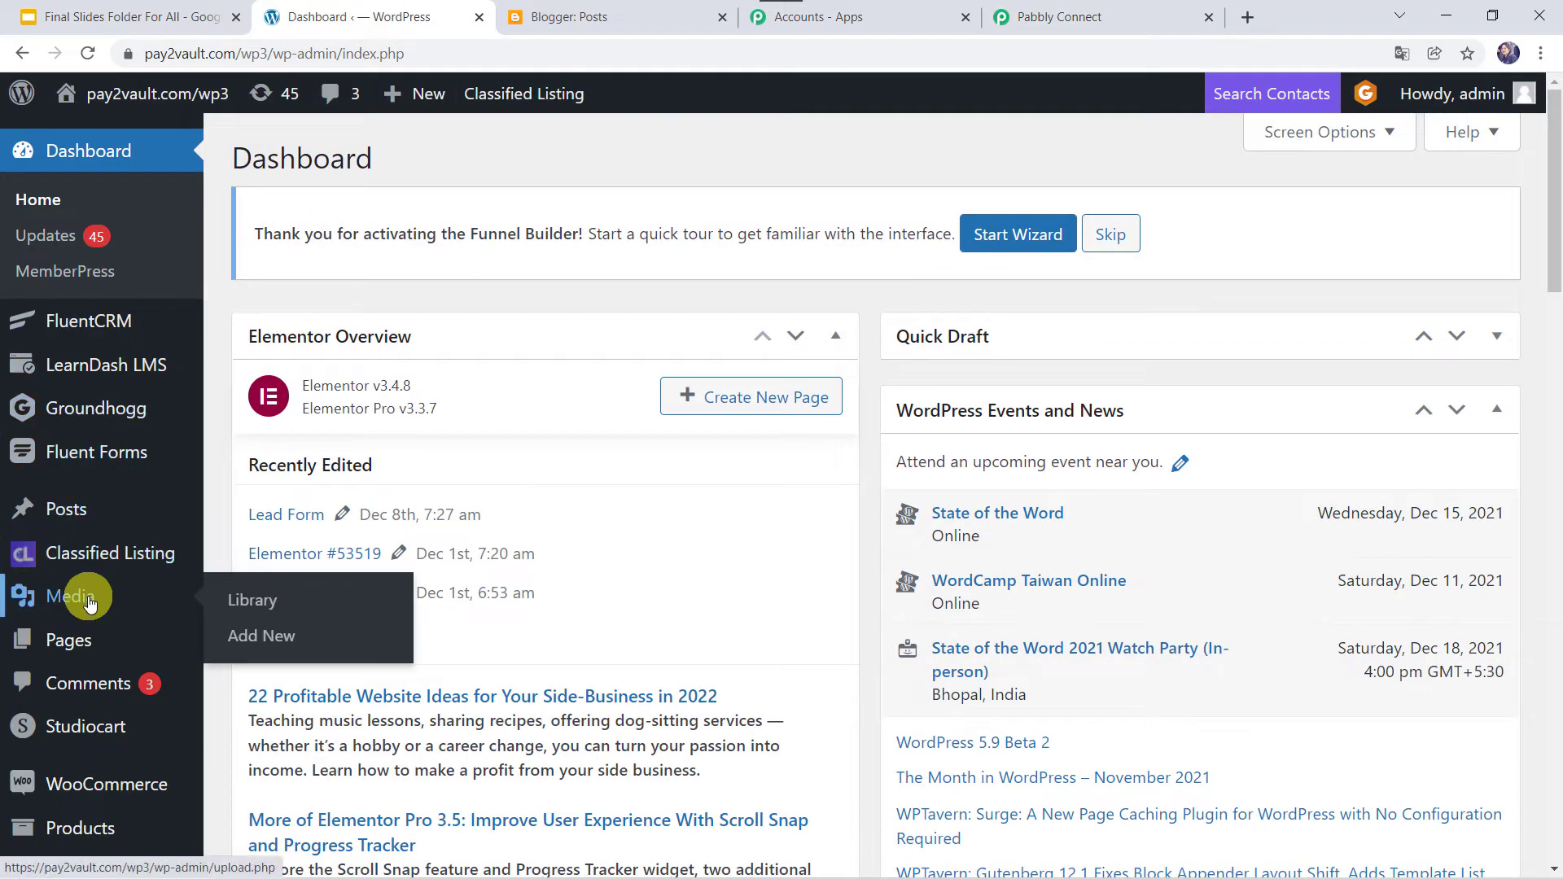
{"action": "scroll", "coordinate": [89, 601], "scroll_direction": "down", "scroll_amount": 6}
{"action": "scroll", "coordinate": [89, 601], "scroll_direction": "down", "scroll_amount": 3}
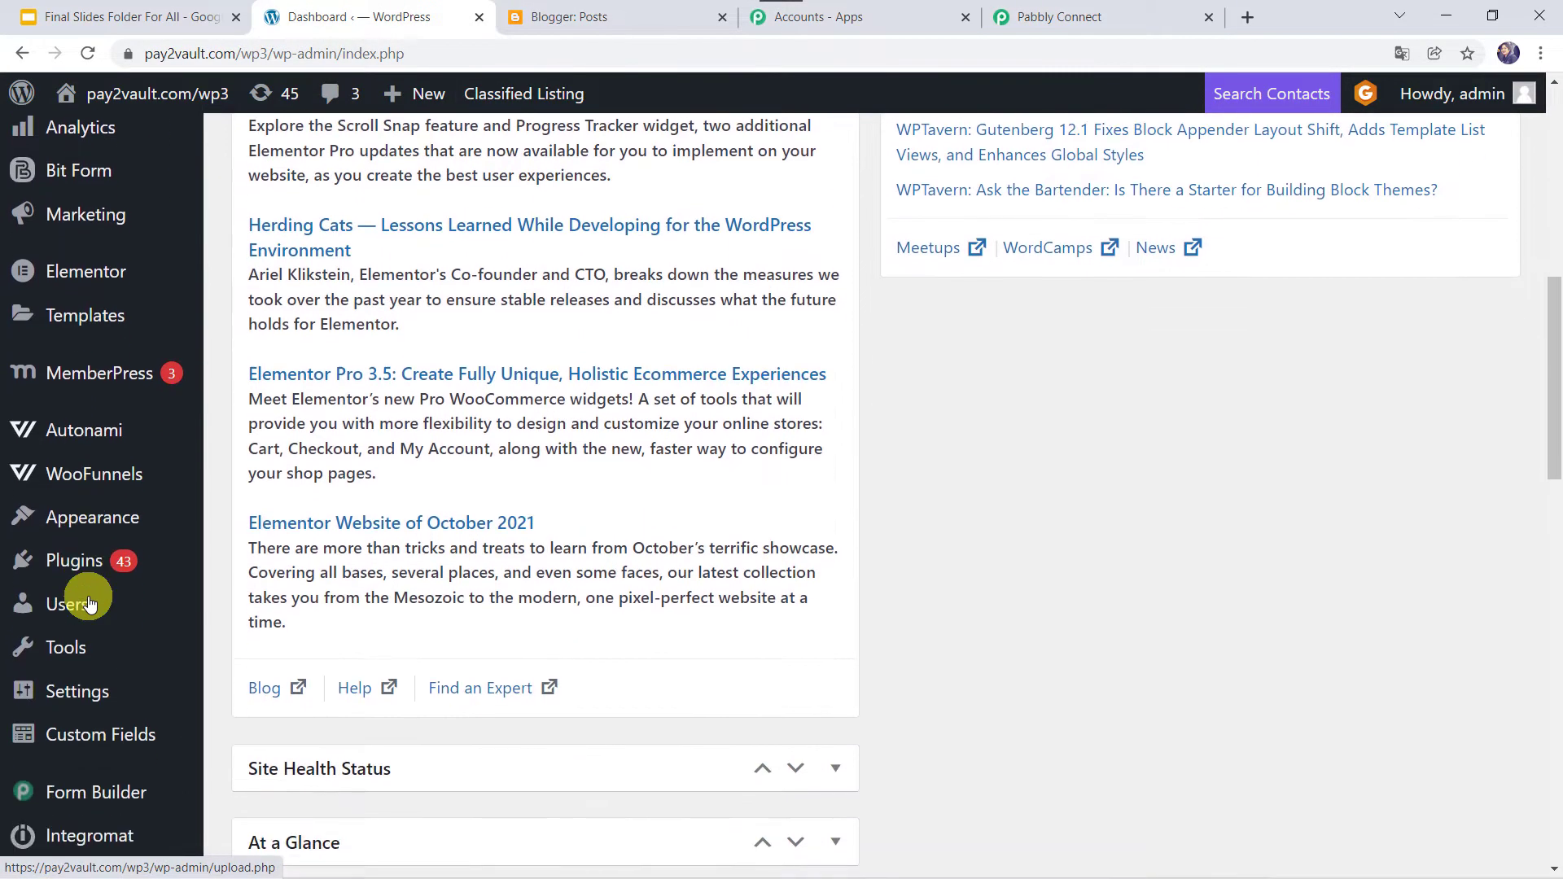
{"action": "mouse_move", "coordinate": [79, 705]}
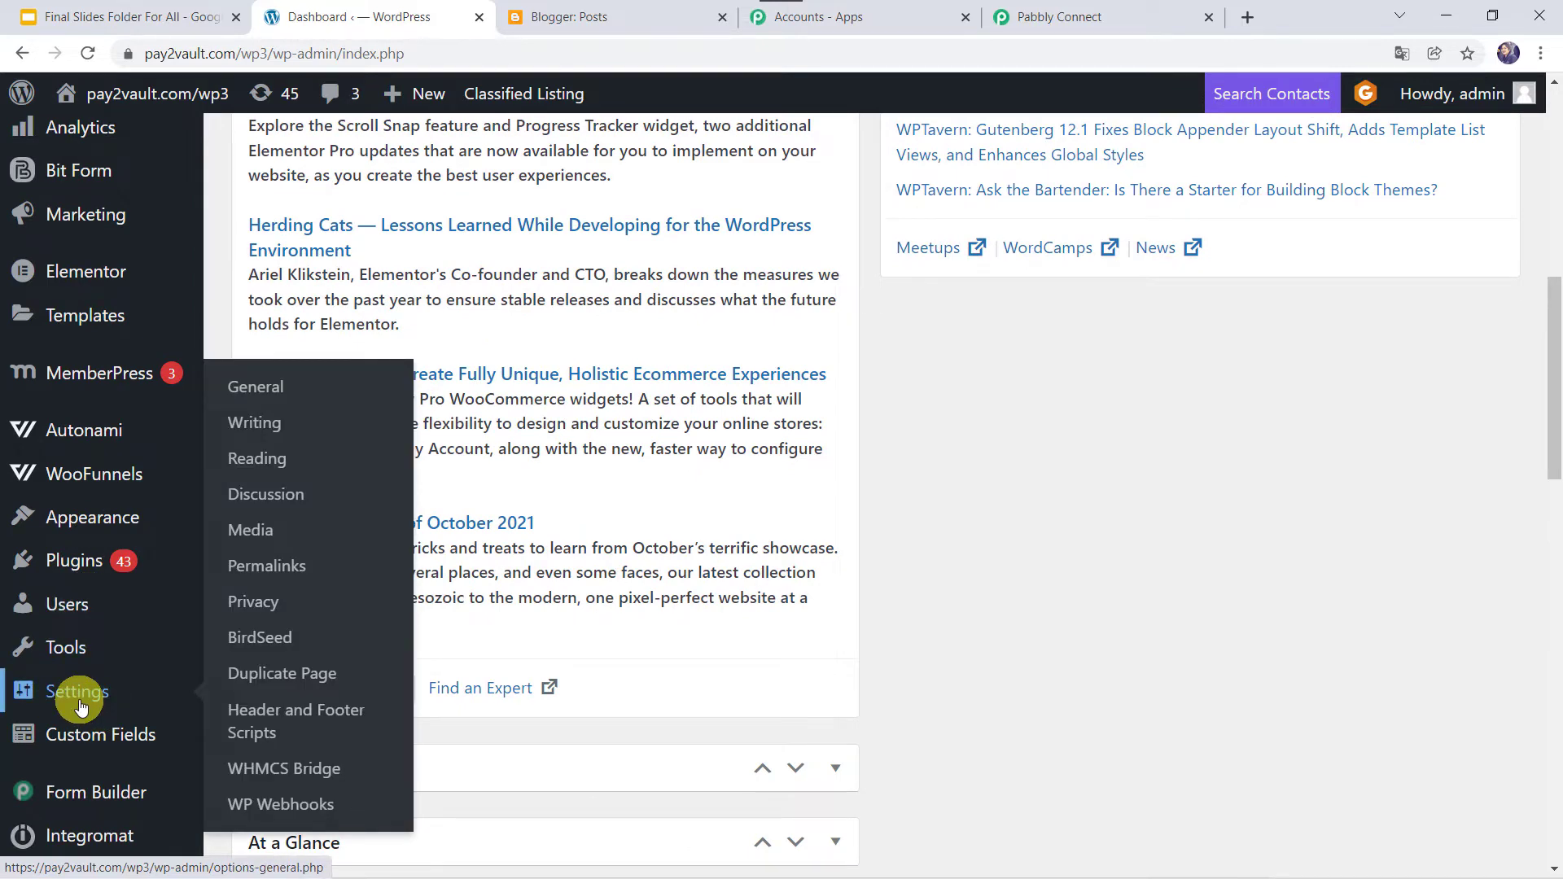
{"action": "left_click", "coordinate": [304, 811]}
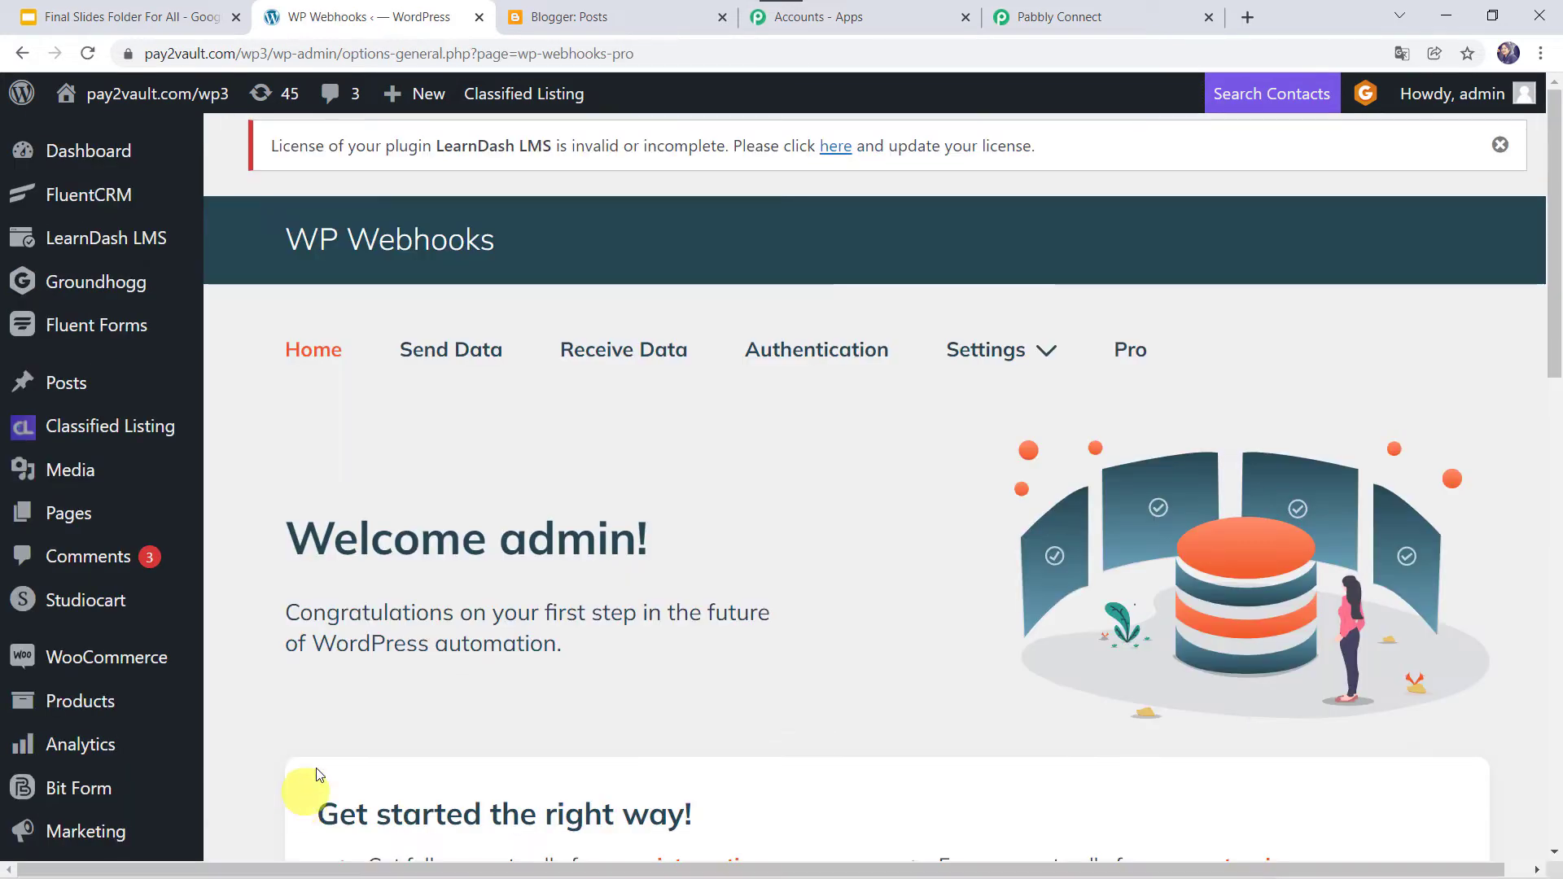
{"action": "left_click", "coordinate": [462, 353]}
- Start adding a webhook URL for the Post created trigger and name it "Blogger Integration"
{"action": "scroll", "coordinate": [462, 352], "scroll_direction": "down", "scroll_amount": 5}
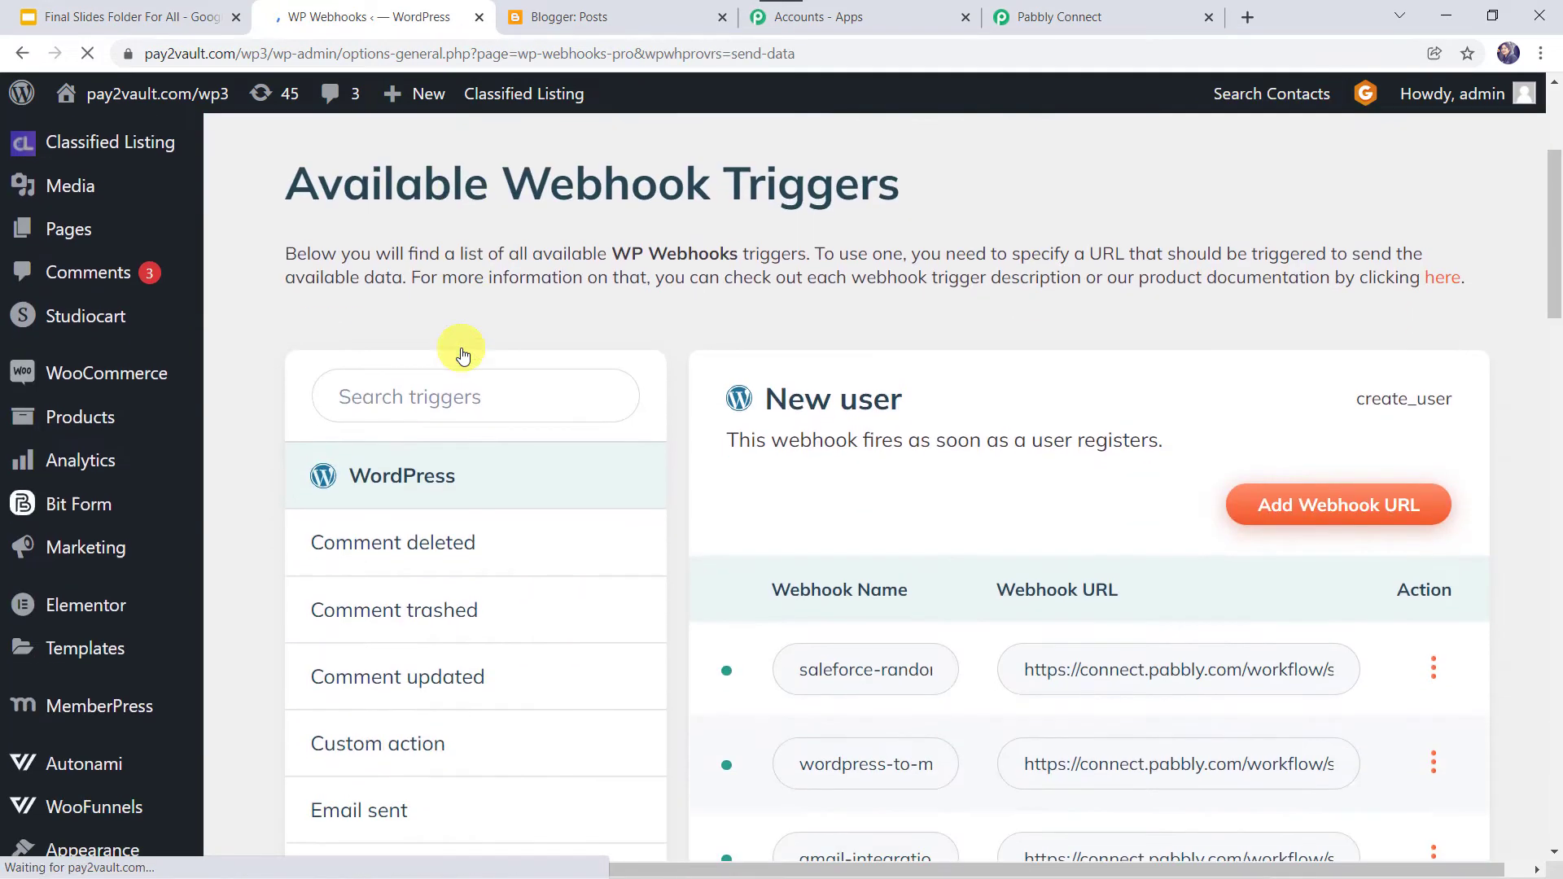
{"action": "scroll", "coordinate": [462, 353], "scroll_direction": "down", "scroll_amount": 1}
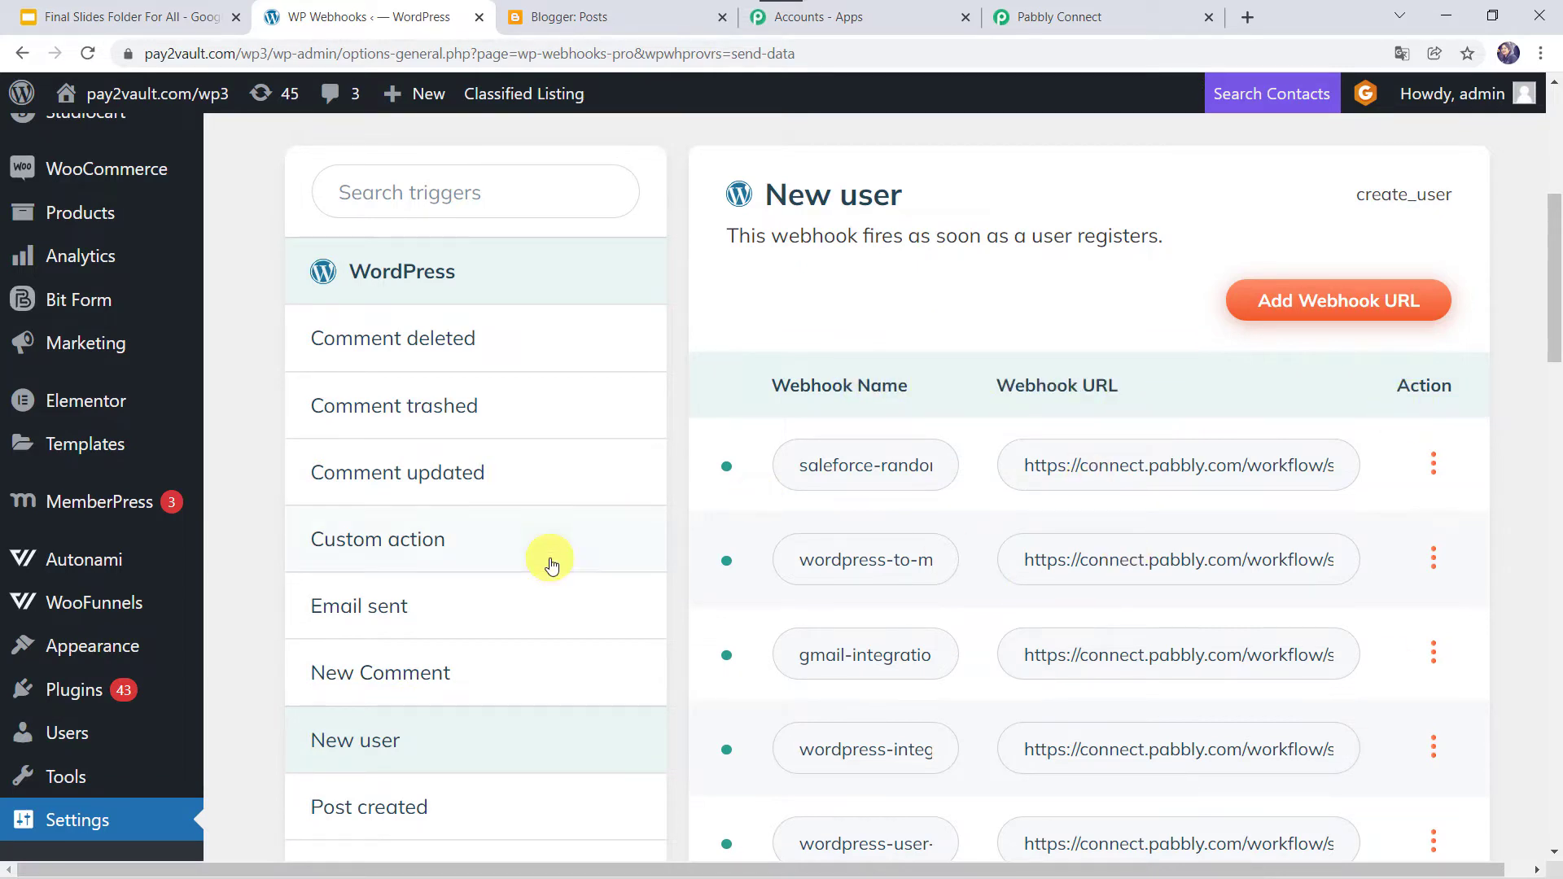
{"action": "scroll", "coordinate": [551, 564], "scroll_direction": "down", "scroll_amount": 2}
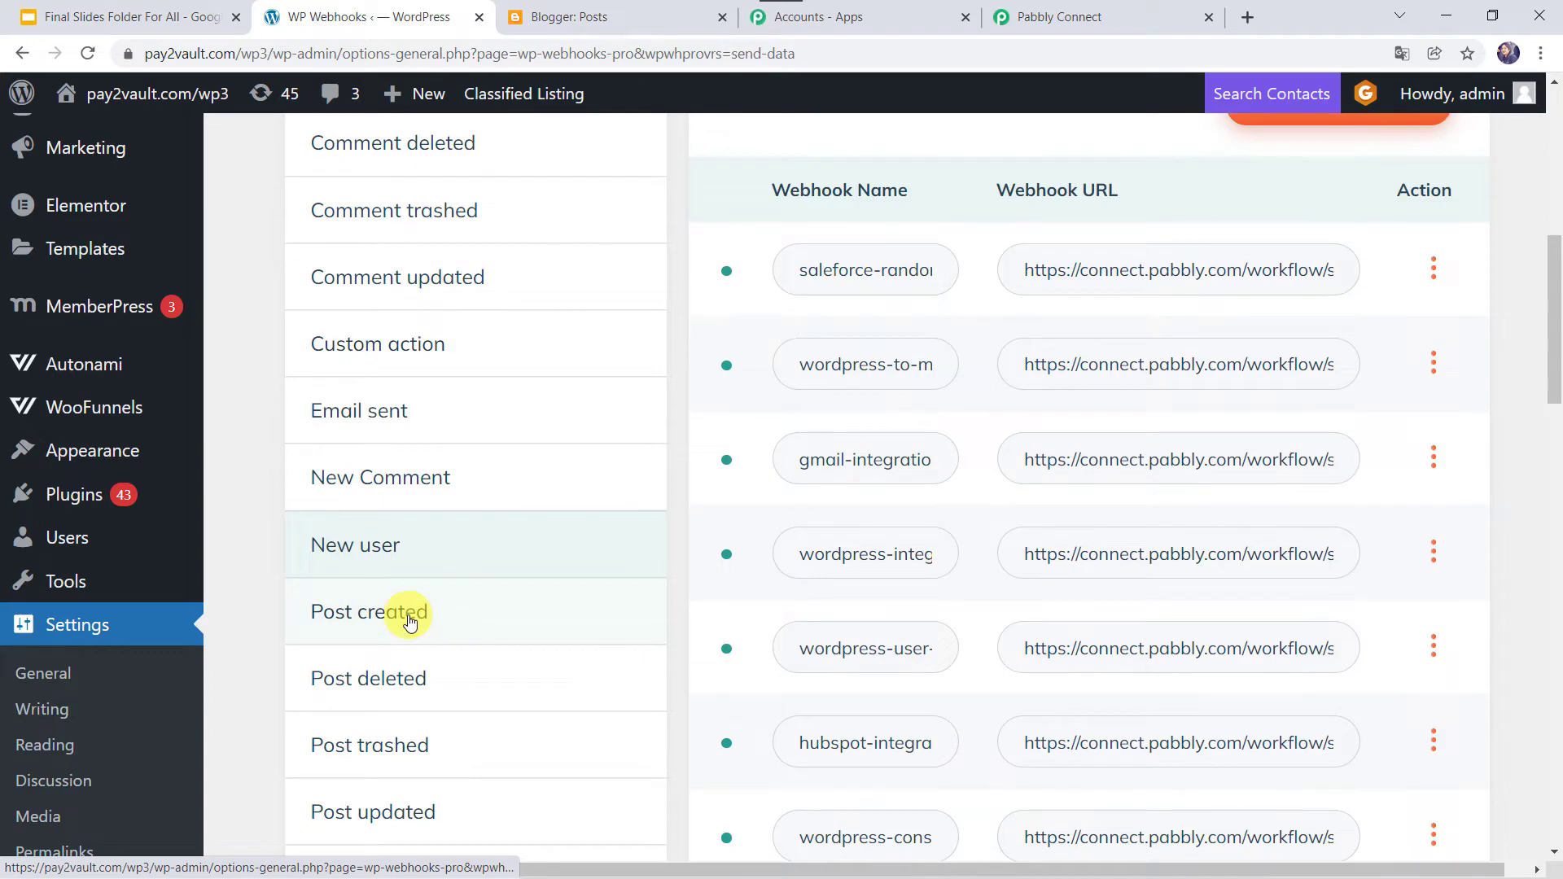
{"action": "left_click", "coordinate": [410, 622]}
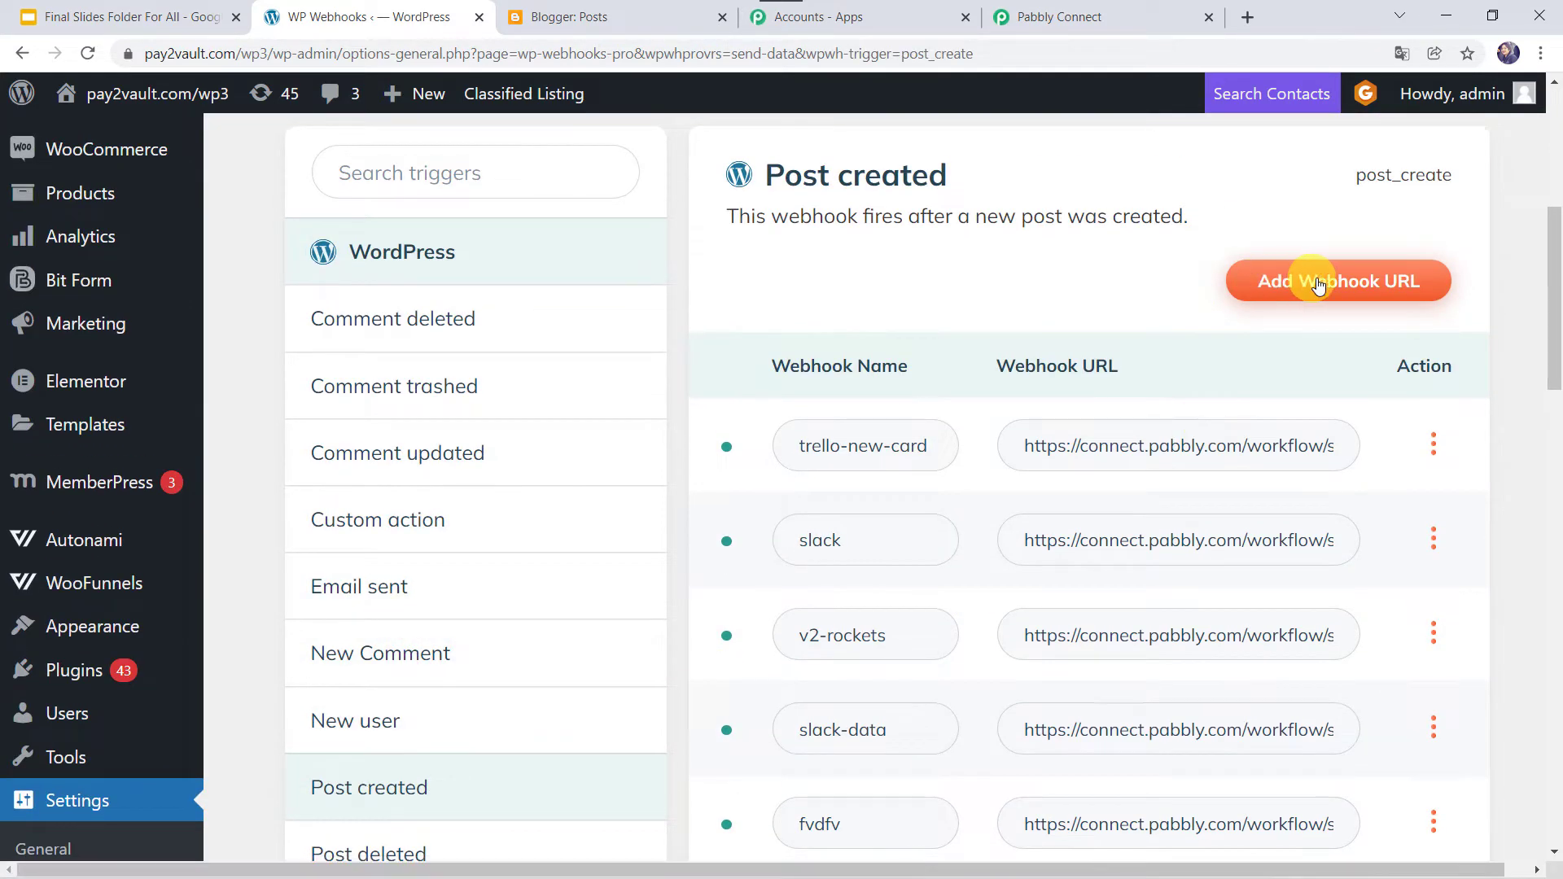
{"action": "left_click", "coordinate": [1376, 290]}
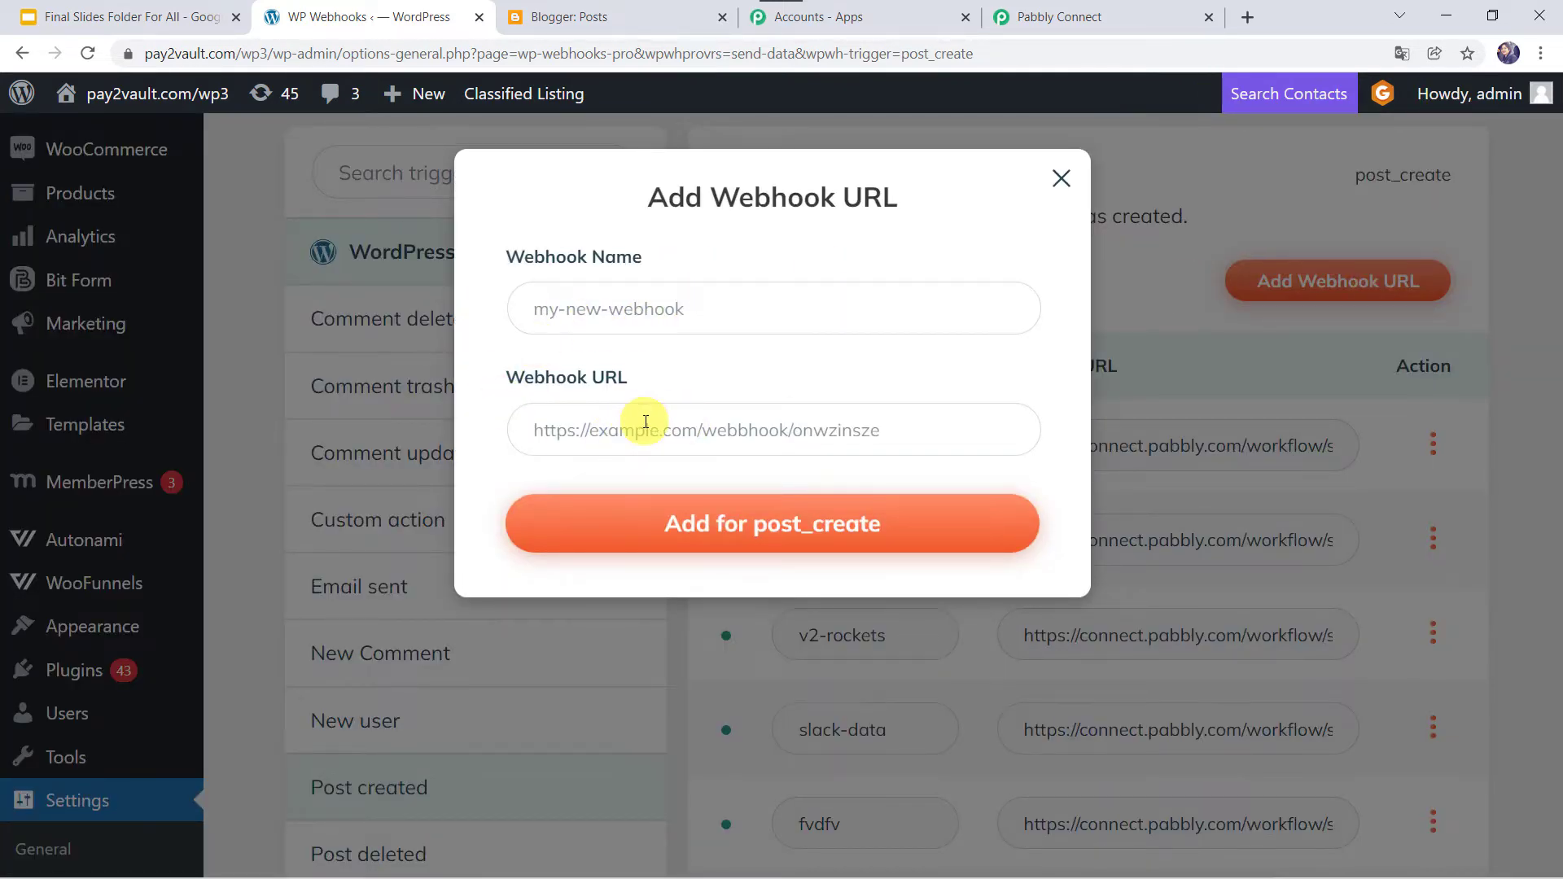
{"action": "left_click", "coordinate": [636, 311]}
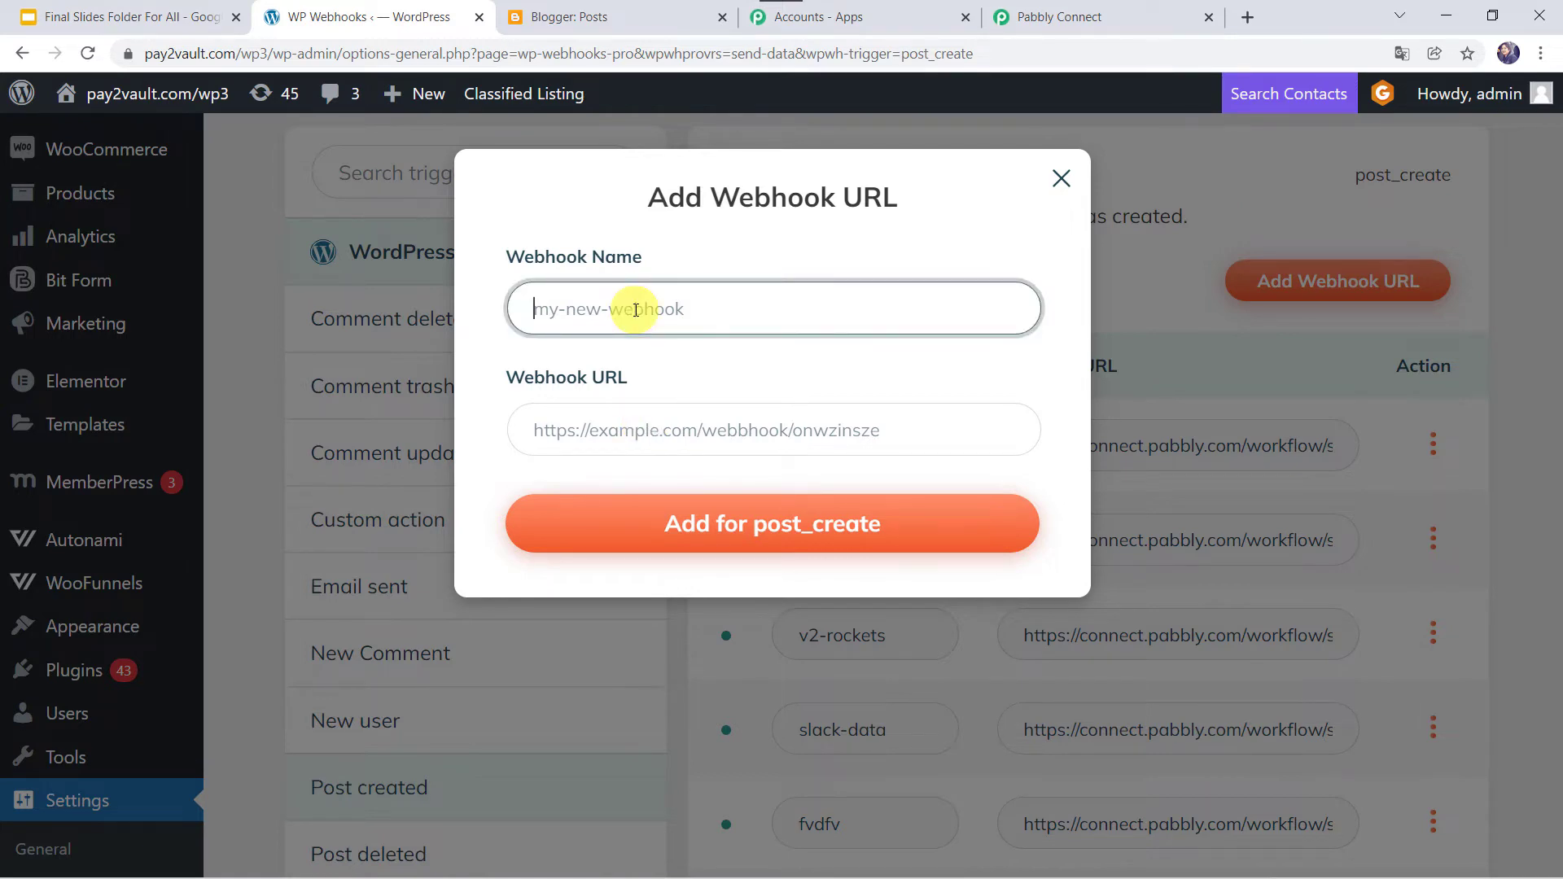
{"action": "type", "text": "Blogger Integration"}
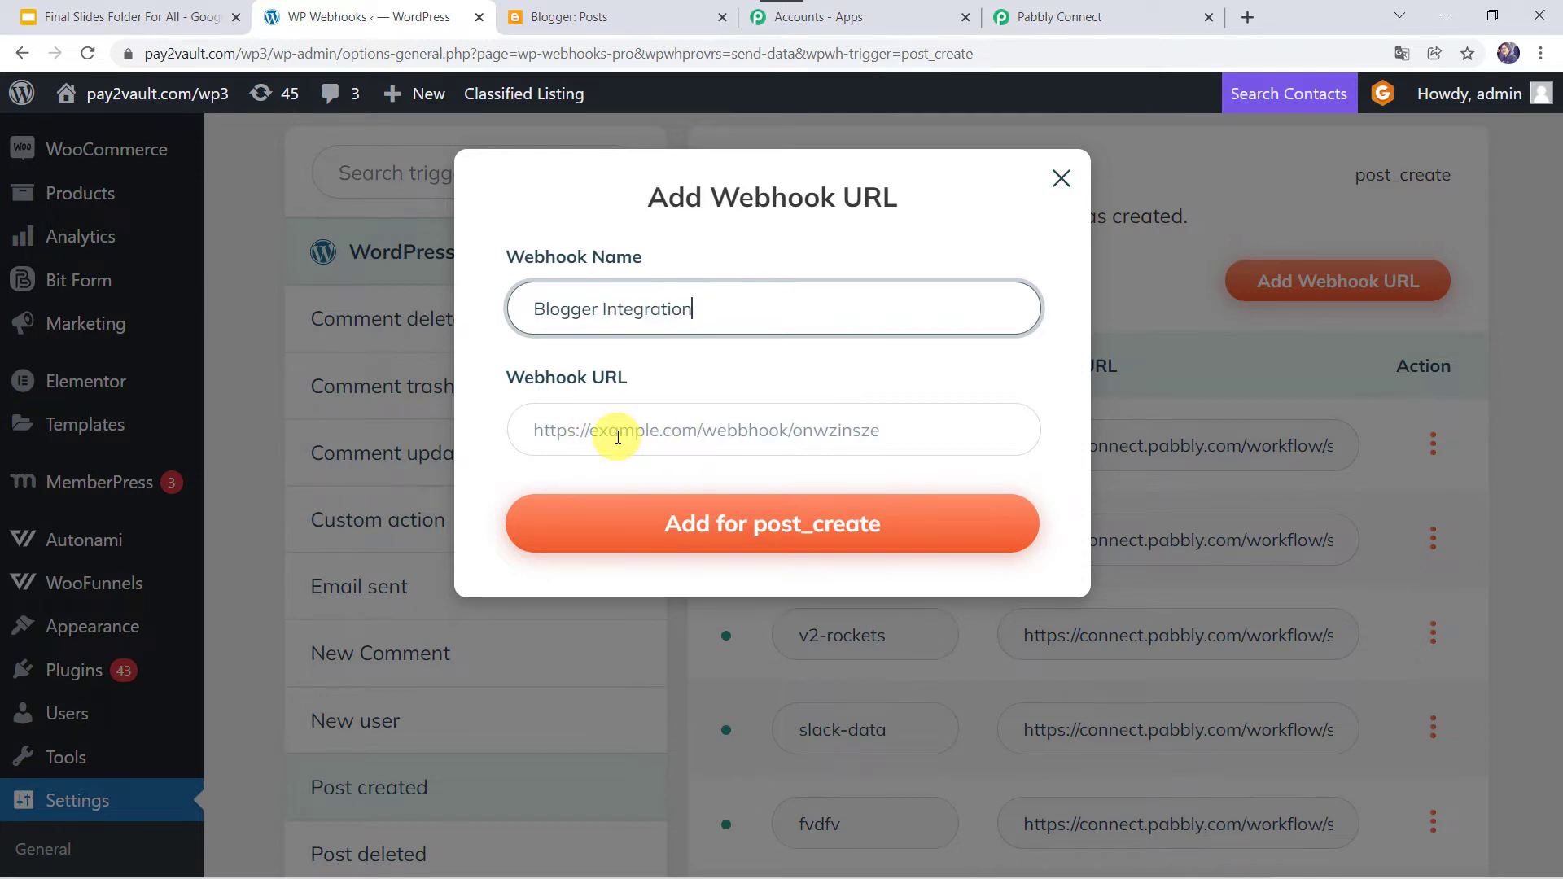
- Copy the webhook URL from the Pabbly Connect trigger into the new WordPress webhook and add it for post_create
{"action": "left_click", "coordinate": [1090, 18]}
{"action": "left_click", "coordinate": [1283, 354]}
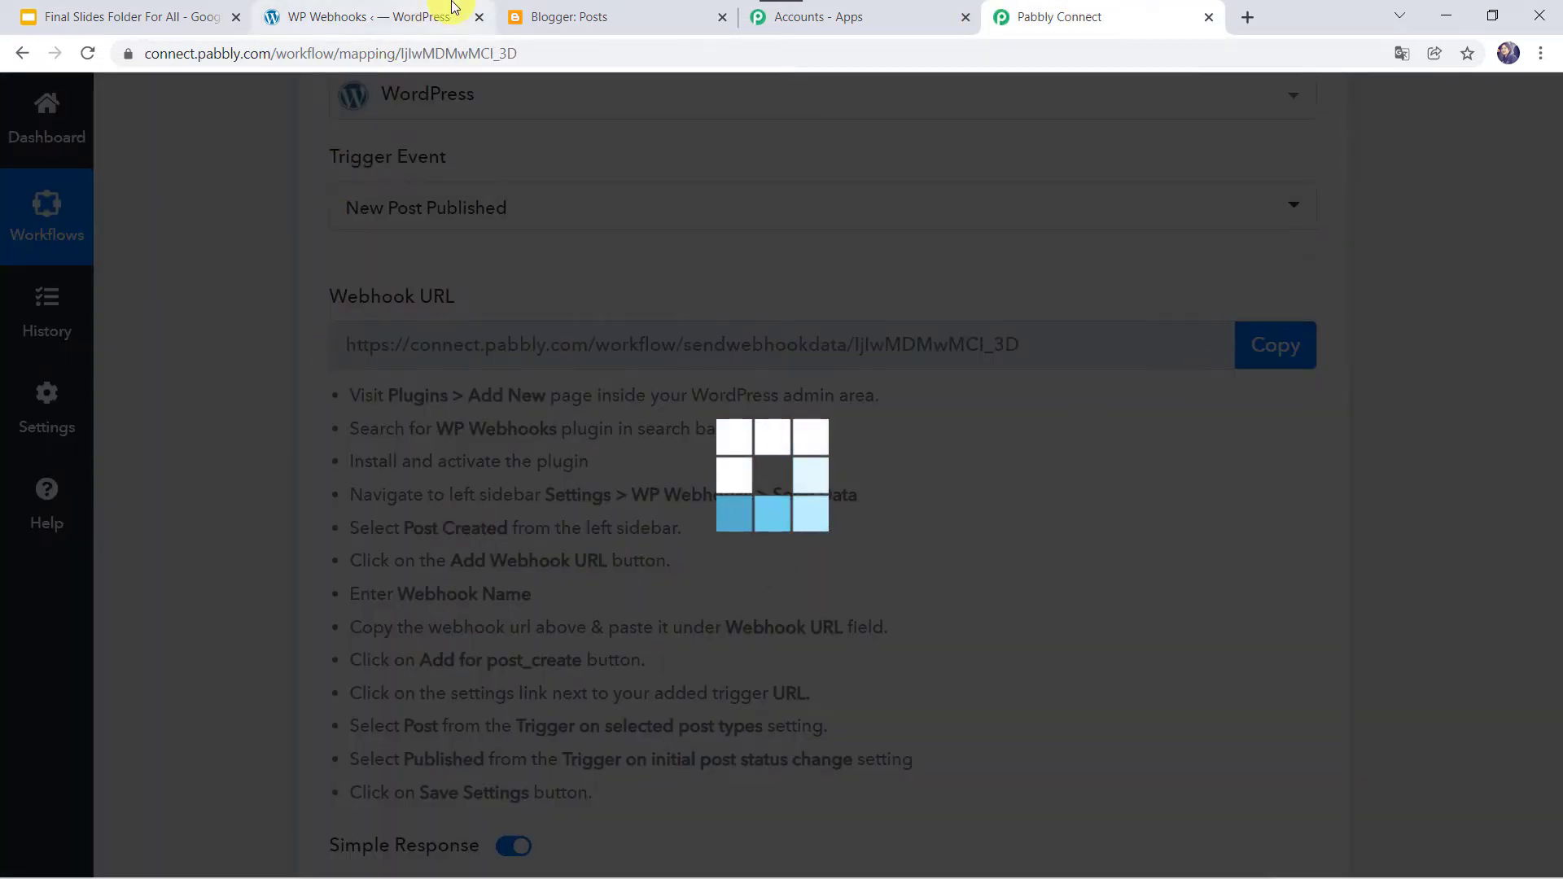
{"action": "left_click", "coordinate": [405, 8]}
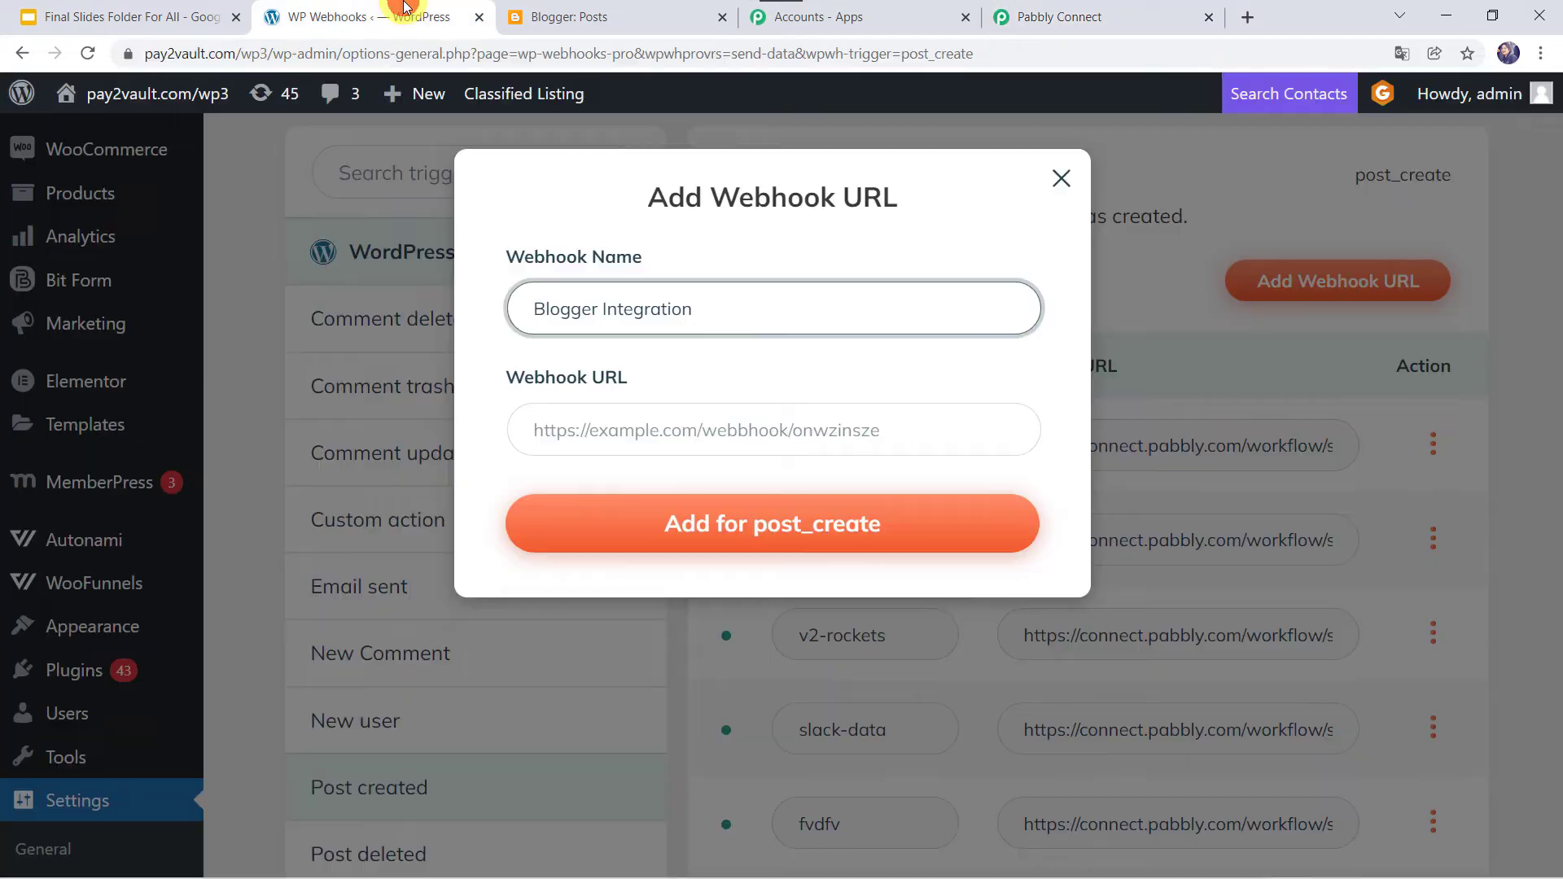
{"action": "right_click", "coordinate": [611, 431]}
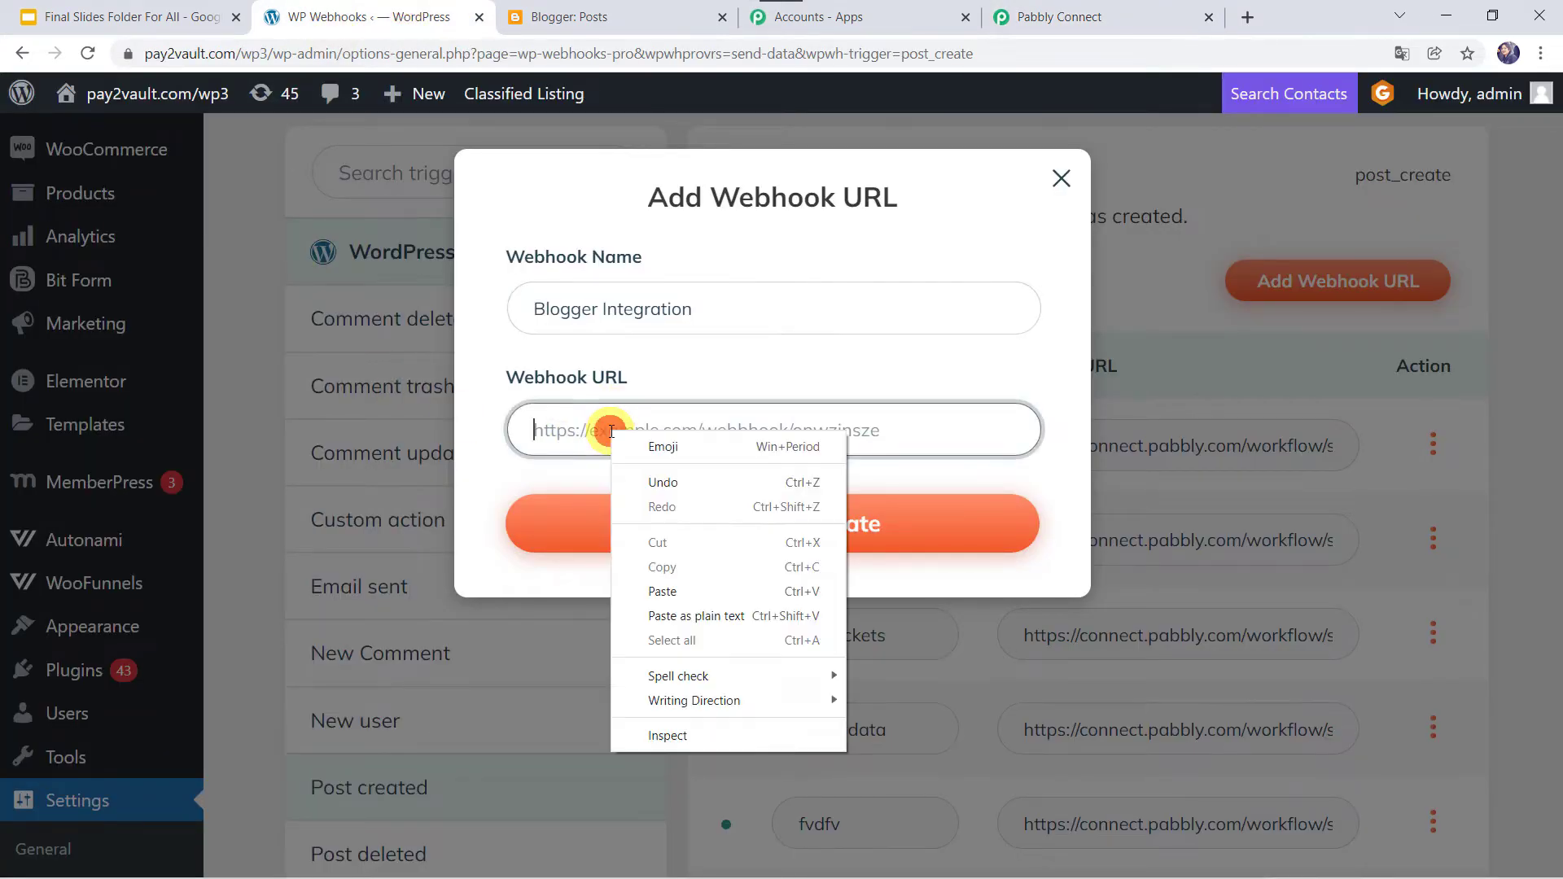
{"action": "left_click", "coordinate": [672, 594]}
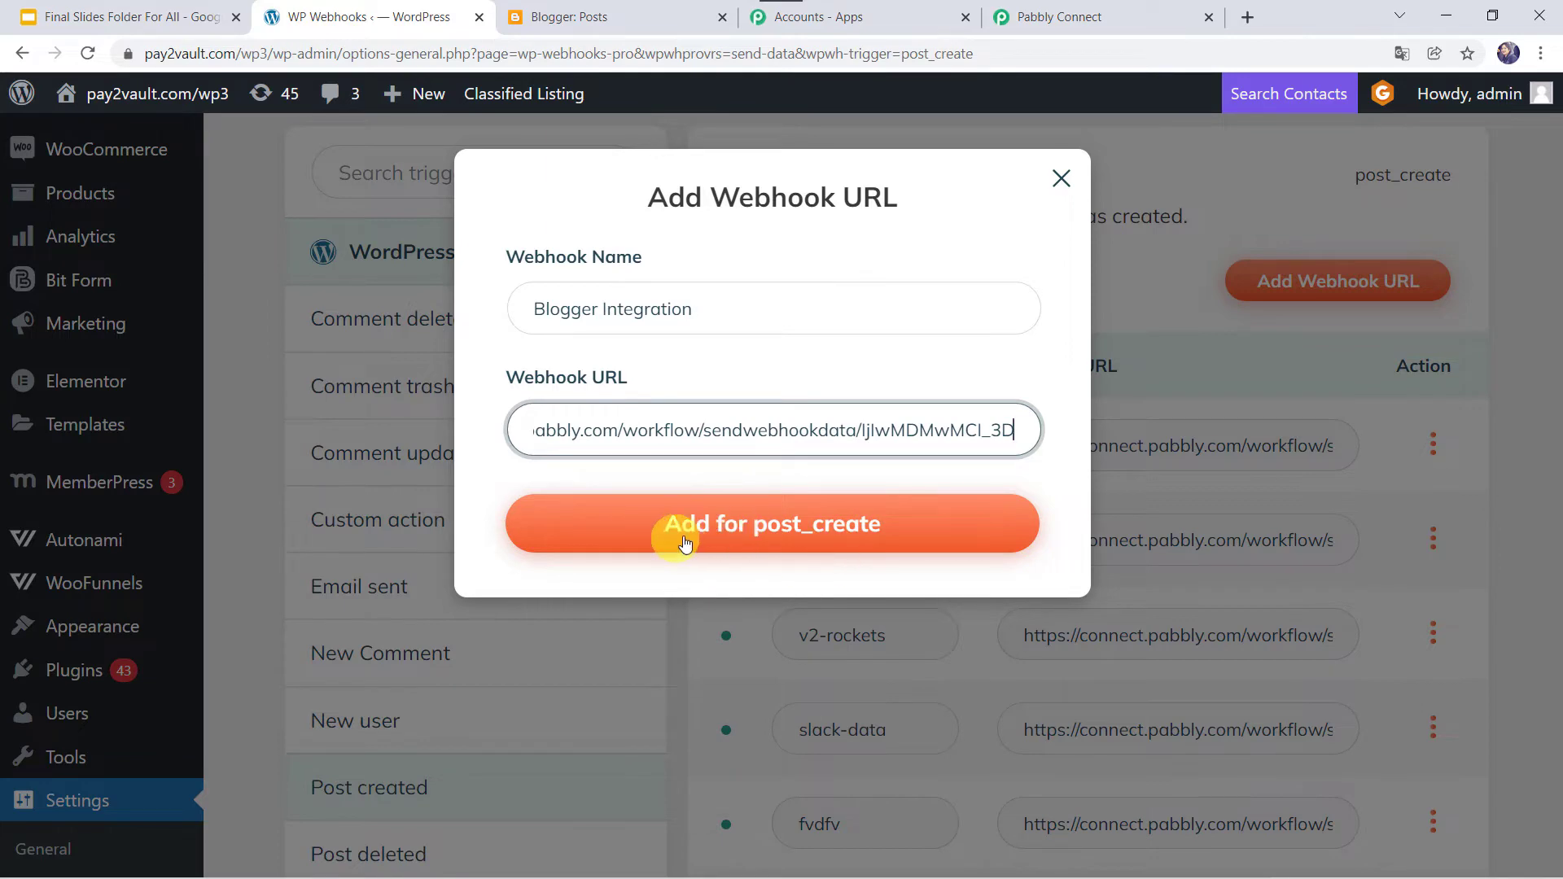
{"action": "left_click", "coordinate": [840, 531]}
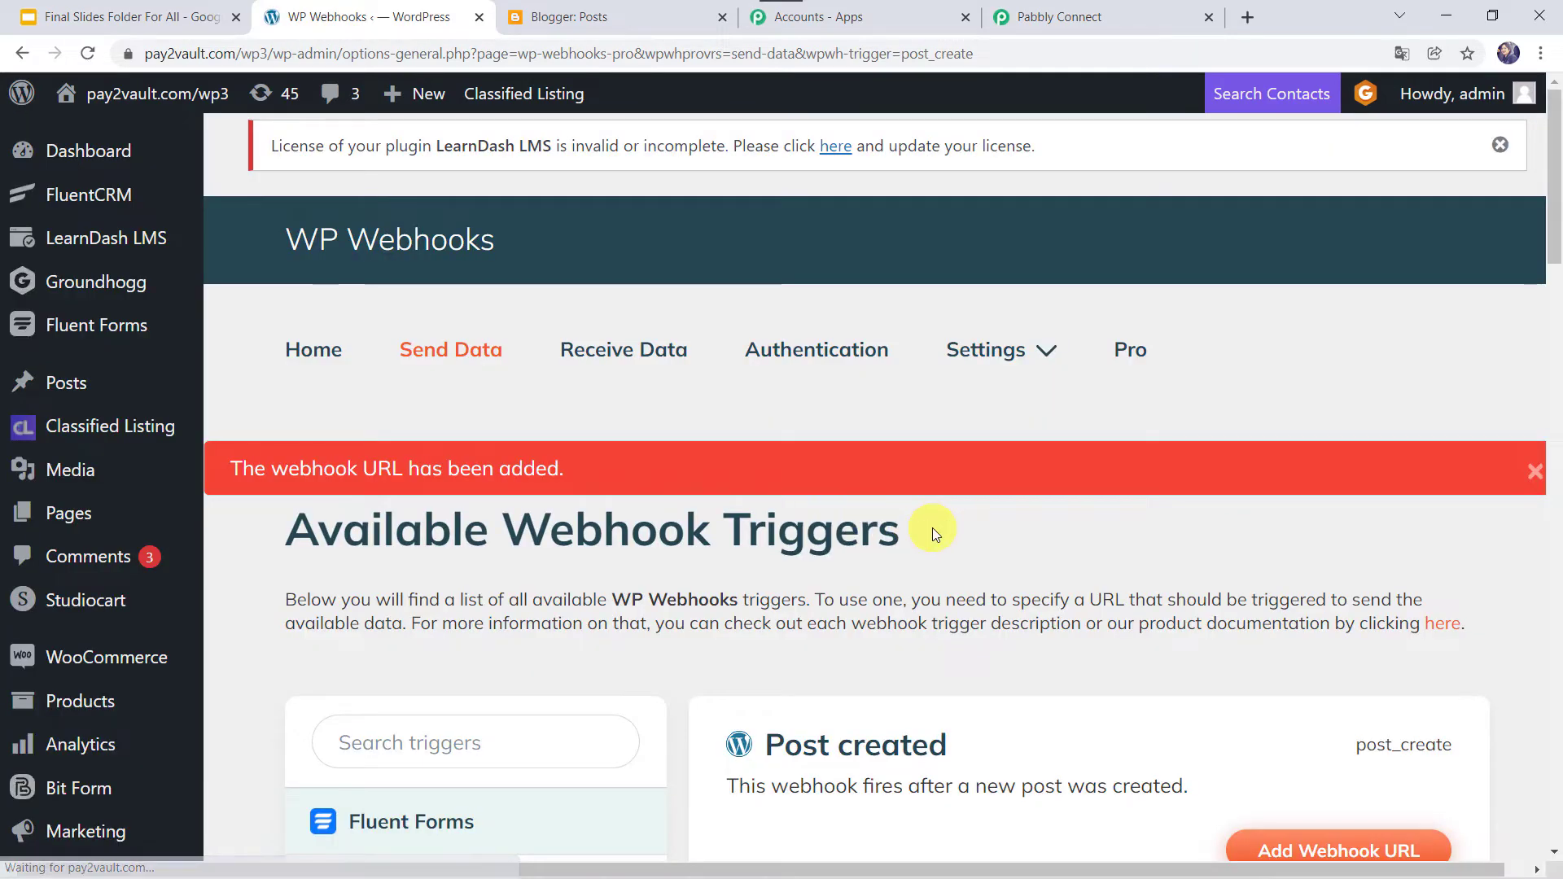
- Open the action settings of the blogger-integration webhook at the end of the Post created list
{"action": "scroll", "coordinate": [931, 528], "scroll_direction": "down", "scroll_amount": 5}
{"action": "scroll", "coordinate": [937, 447], "scroll_direction": "down", "scroll_amount": 4}
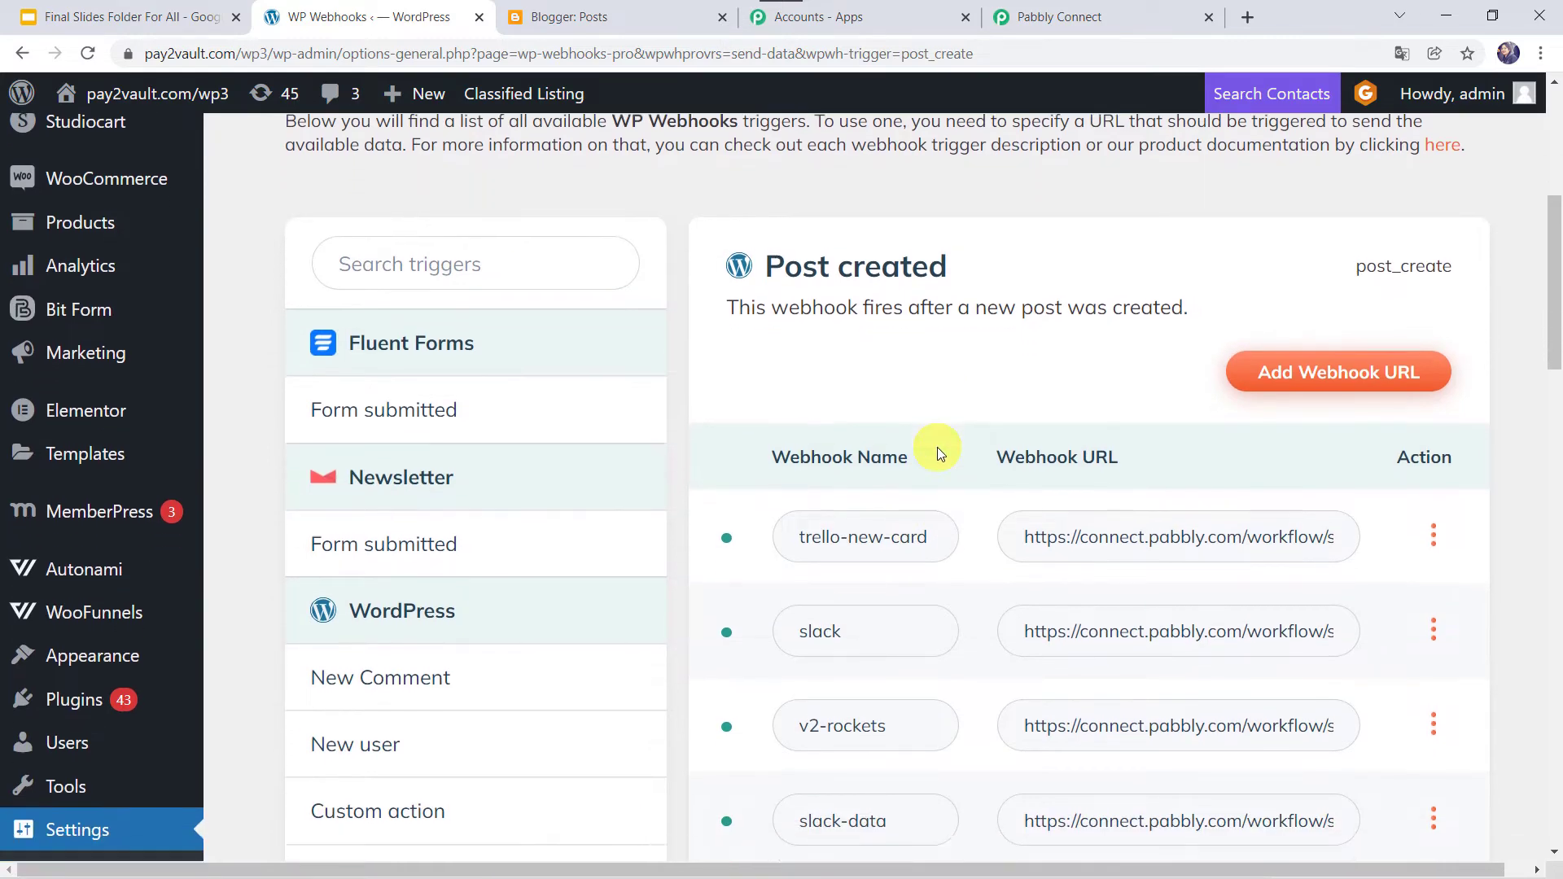
{"action": "scroll", "coordinate": [895, 636], "scroll_direction": "down", "scroll_amount": 8}
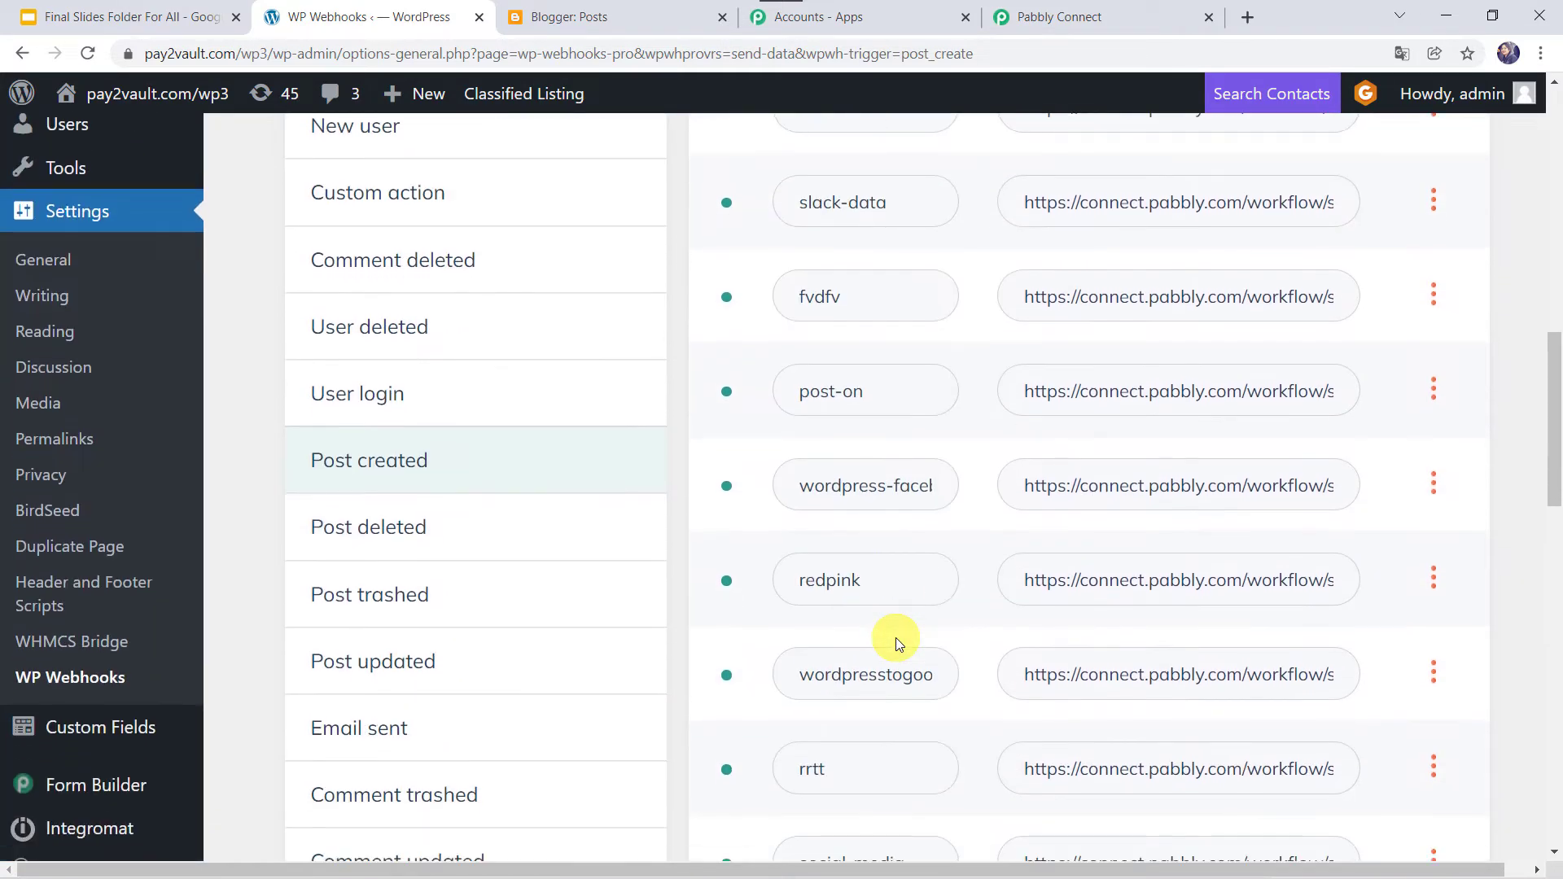
{"action": "scroll", "coordinate": [896, 638], "scroll_direction": "down", "scroll_amount": 11}
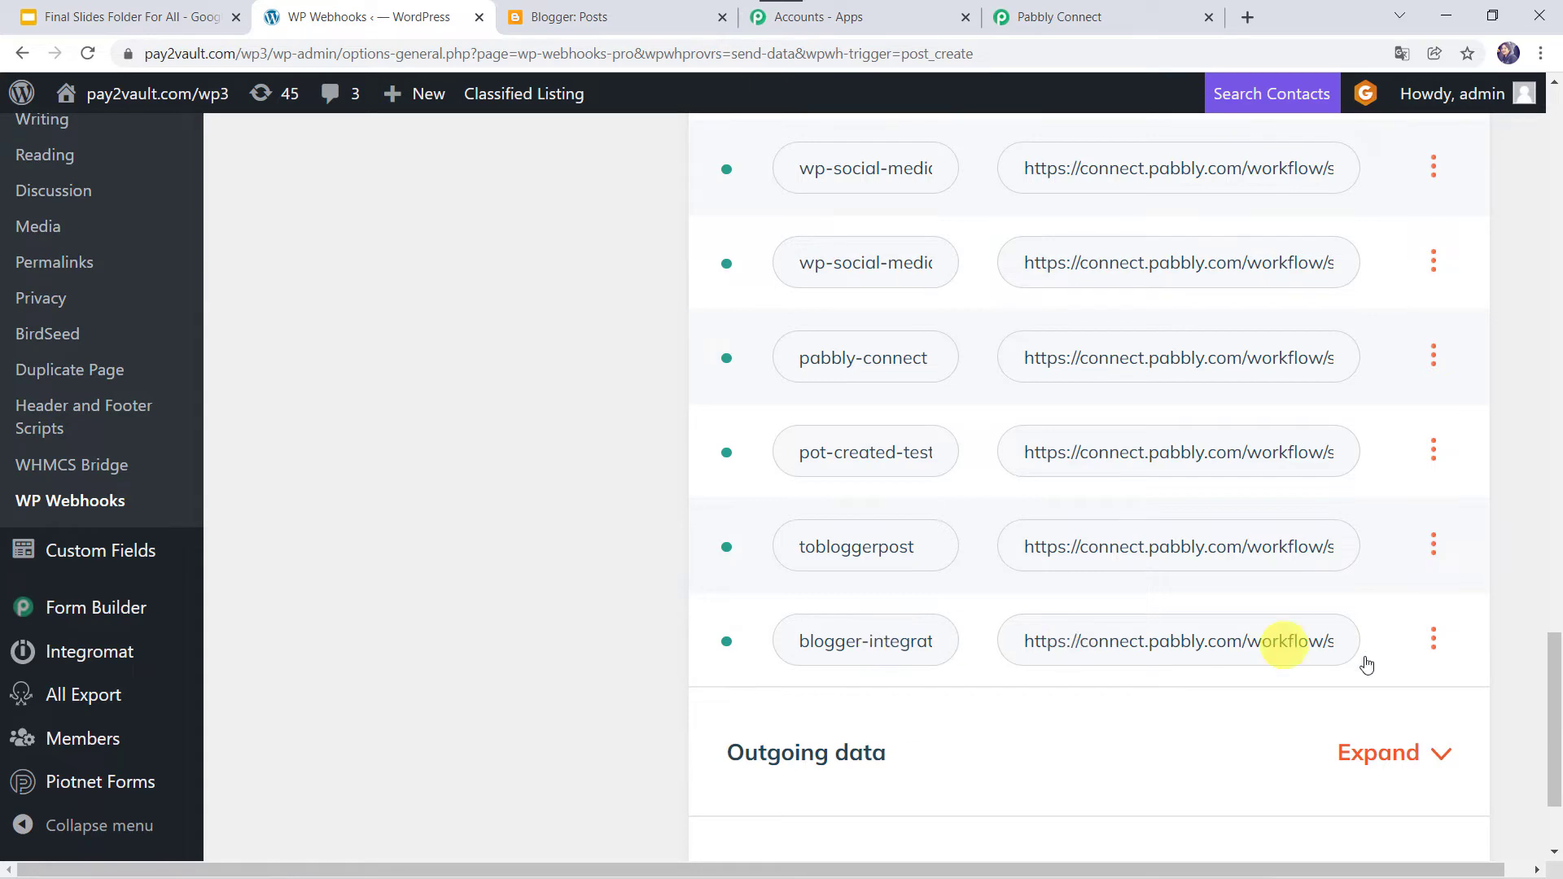
{"action": "left_click", "coordinate": [1434, 641]}
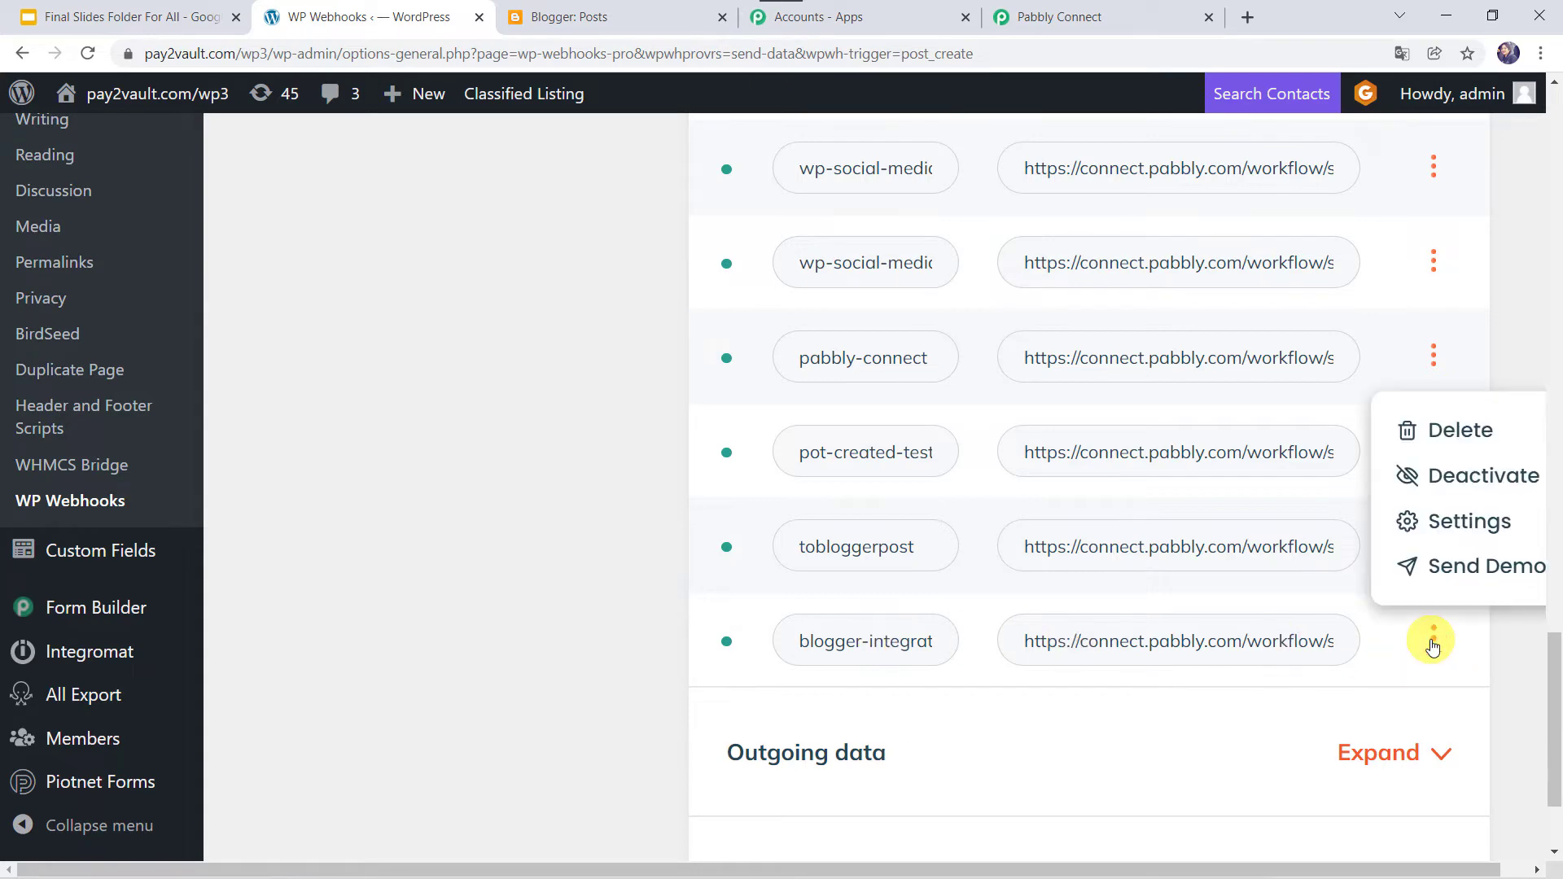
{"action": "left_click", "coordinate": [1470, 523]}
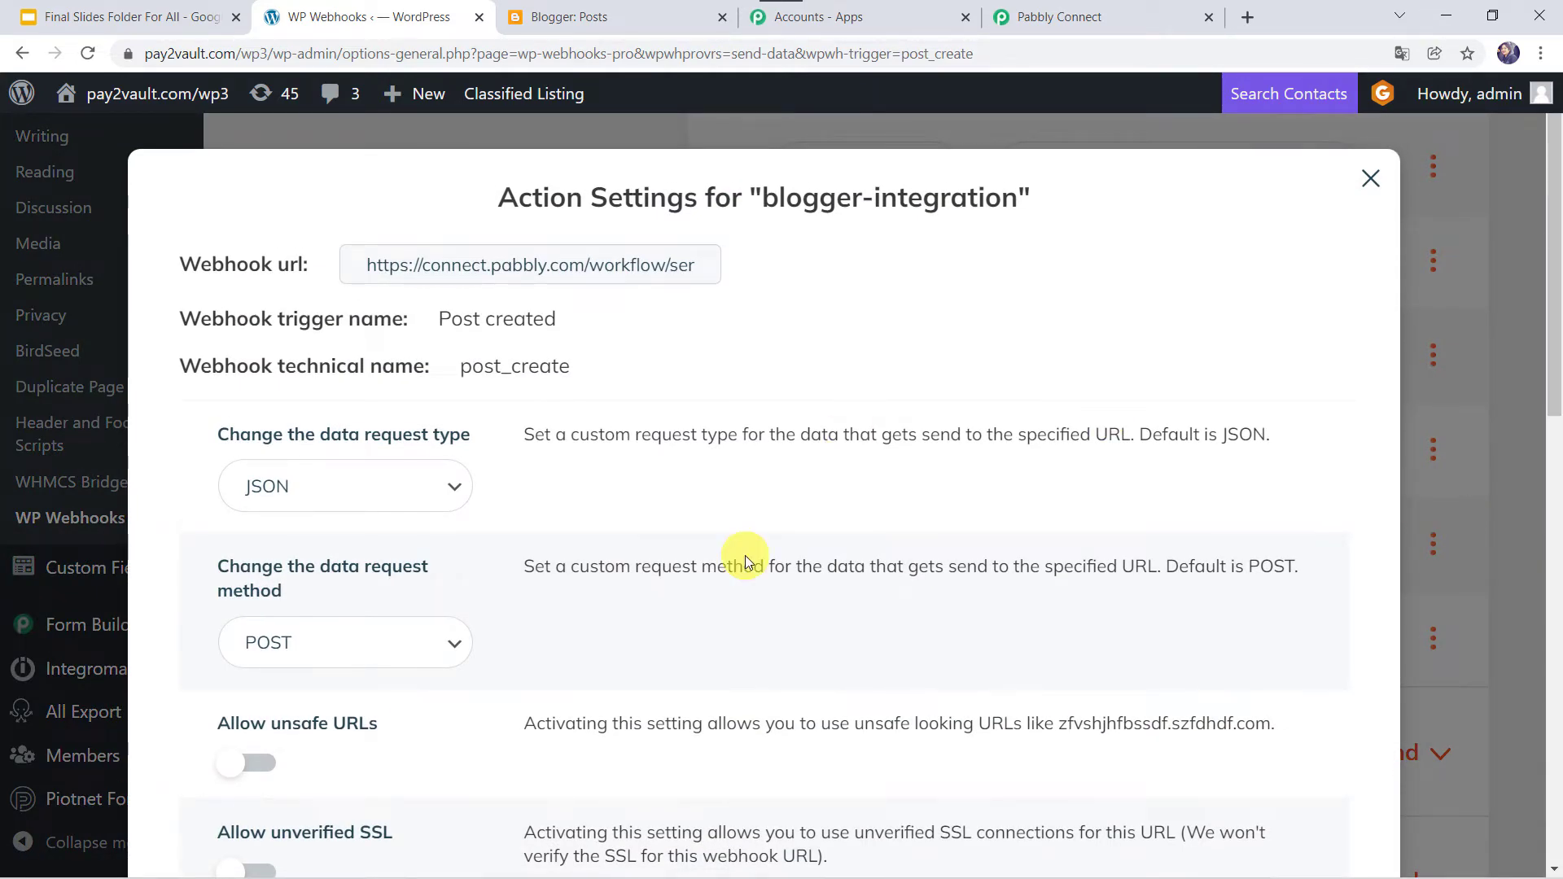
- Limit the blogger-integration webhook to the Post type and the Published initial status, and save its settings
{"action": "scroll", "coordinate": [745, 562], "scroll_direction": "down", "scroll_amount": 5}
{"action": "scroll", "coordinate": [745, 555], "scroll_direction": "down", "scroll_amount": 6}
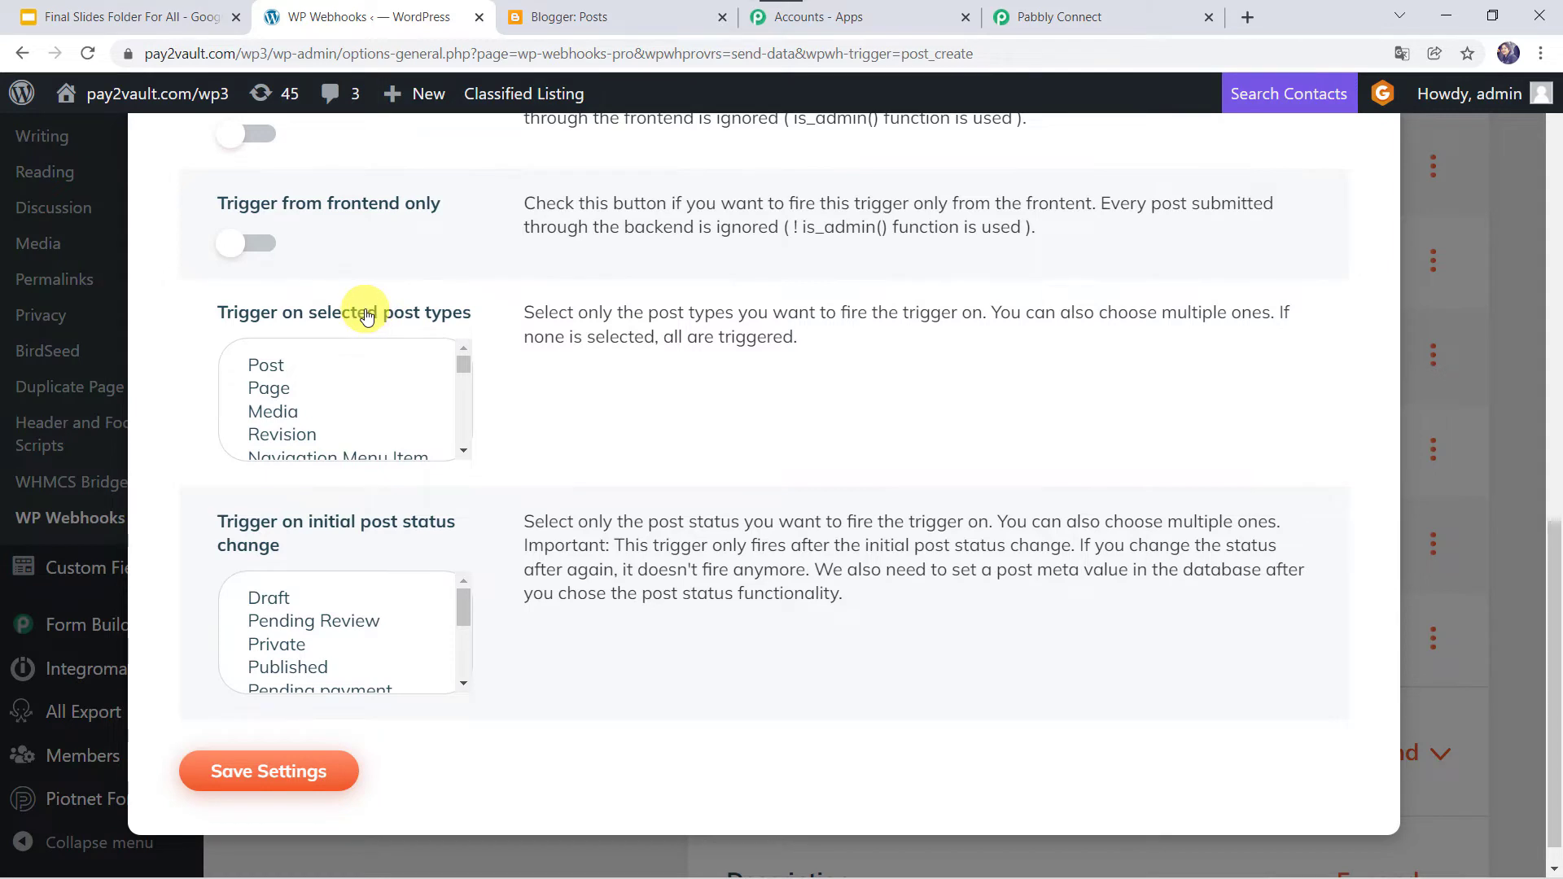
{"action": "left_click", "coordinate": [276, 368]}
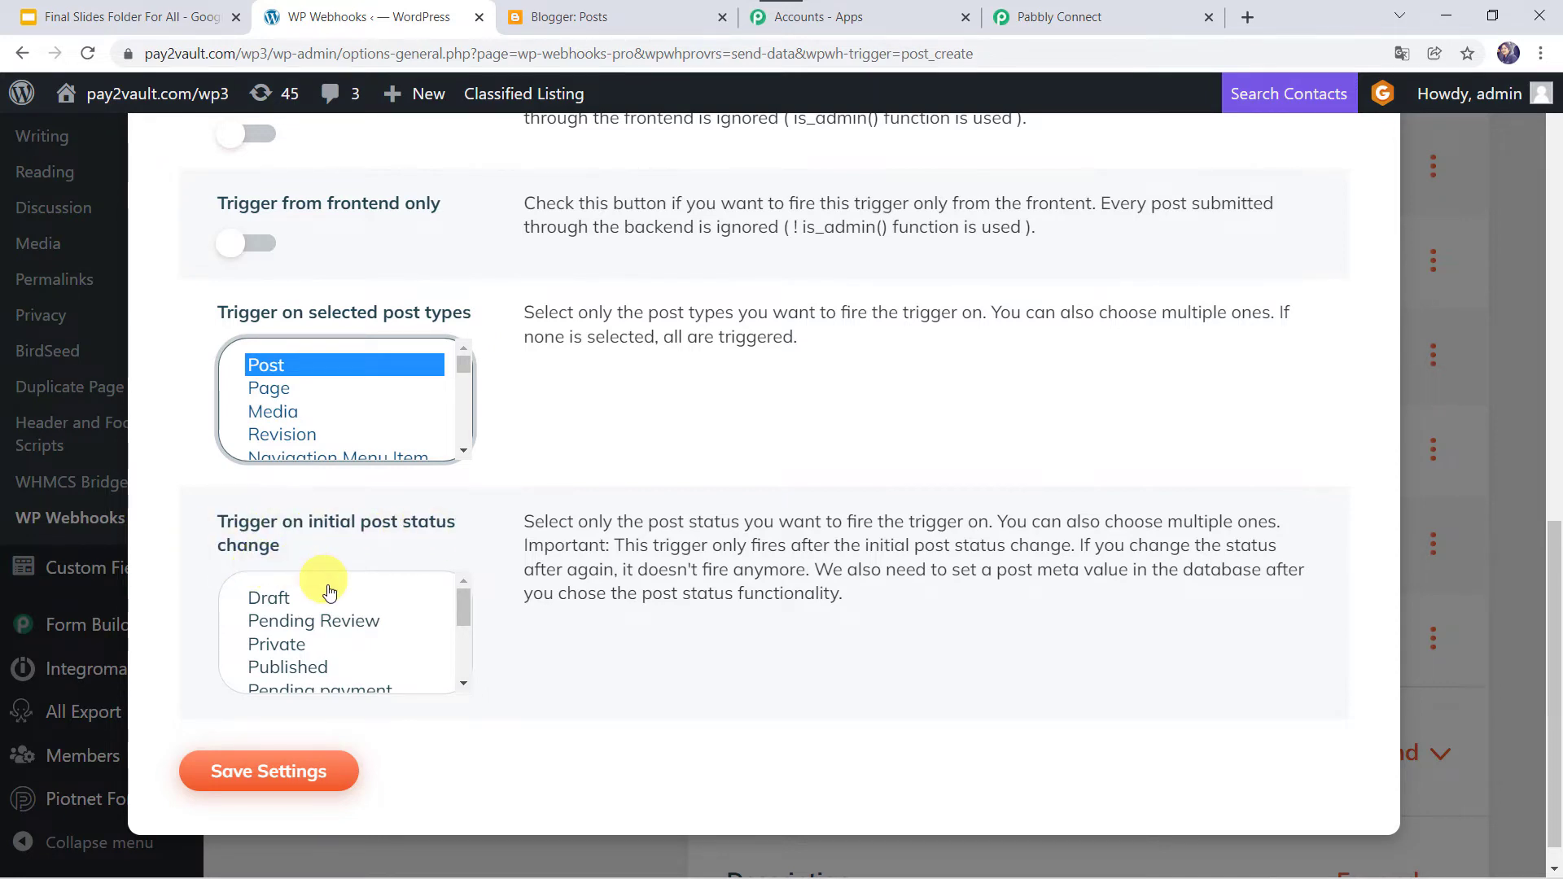
{"action": "left_click", "coordinate": [289, 669]}
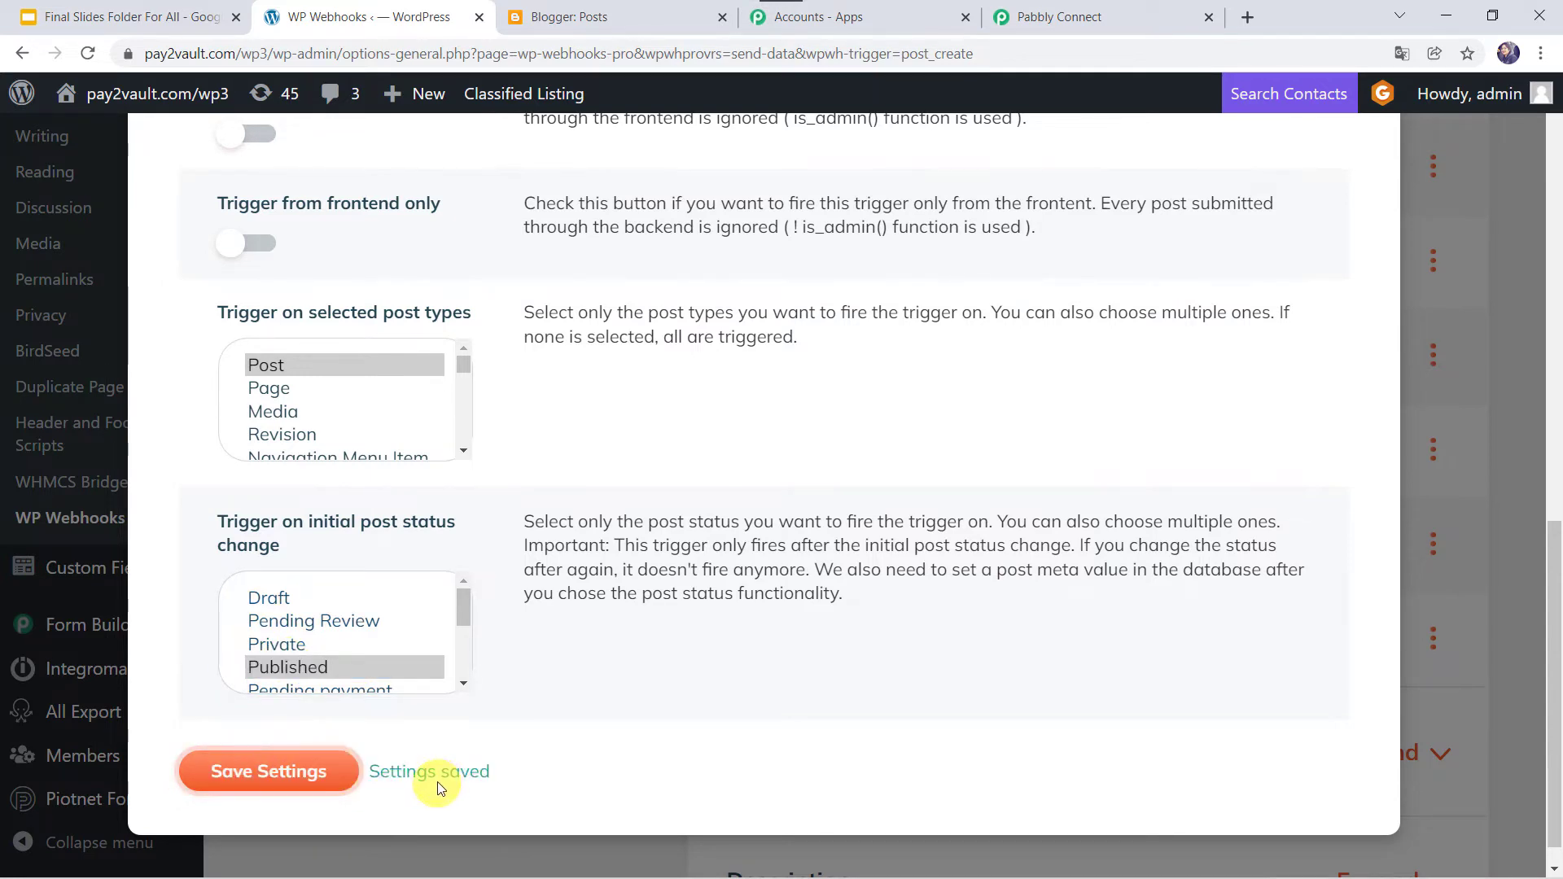
- Check the webhook response status of the trigger in Pabbly Connect and return to WordPress
{"action": "left_click", "coordinate": [1071, 17]}
{"action": "scroll", "coordinate": [560, 603], "scroll_direction": "down", "scroll_amount": 5}
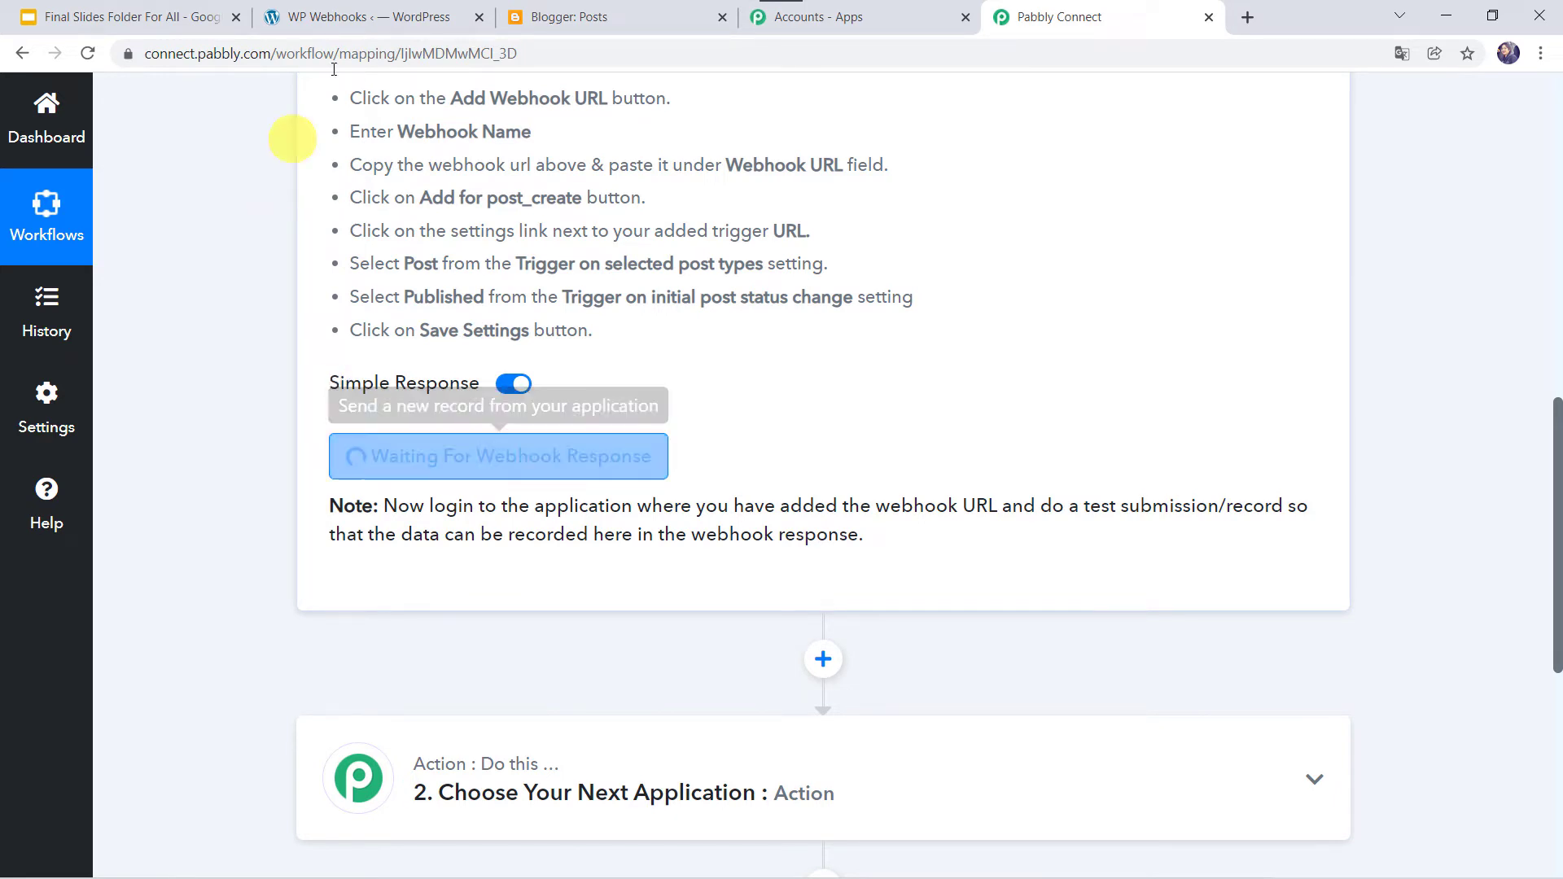
{"action": "left_click", "coordinate": [391, 14]}
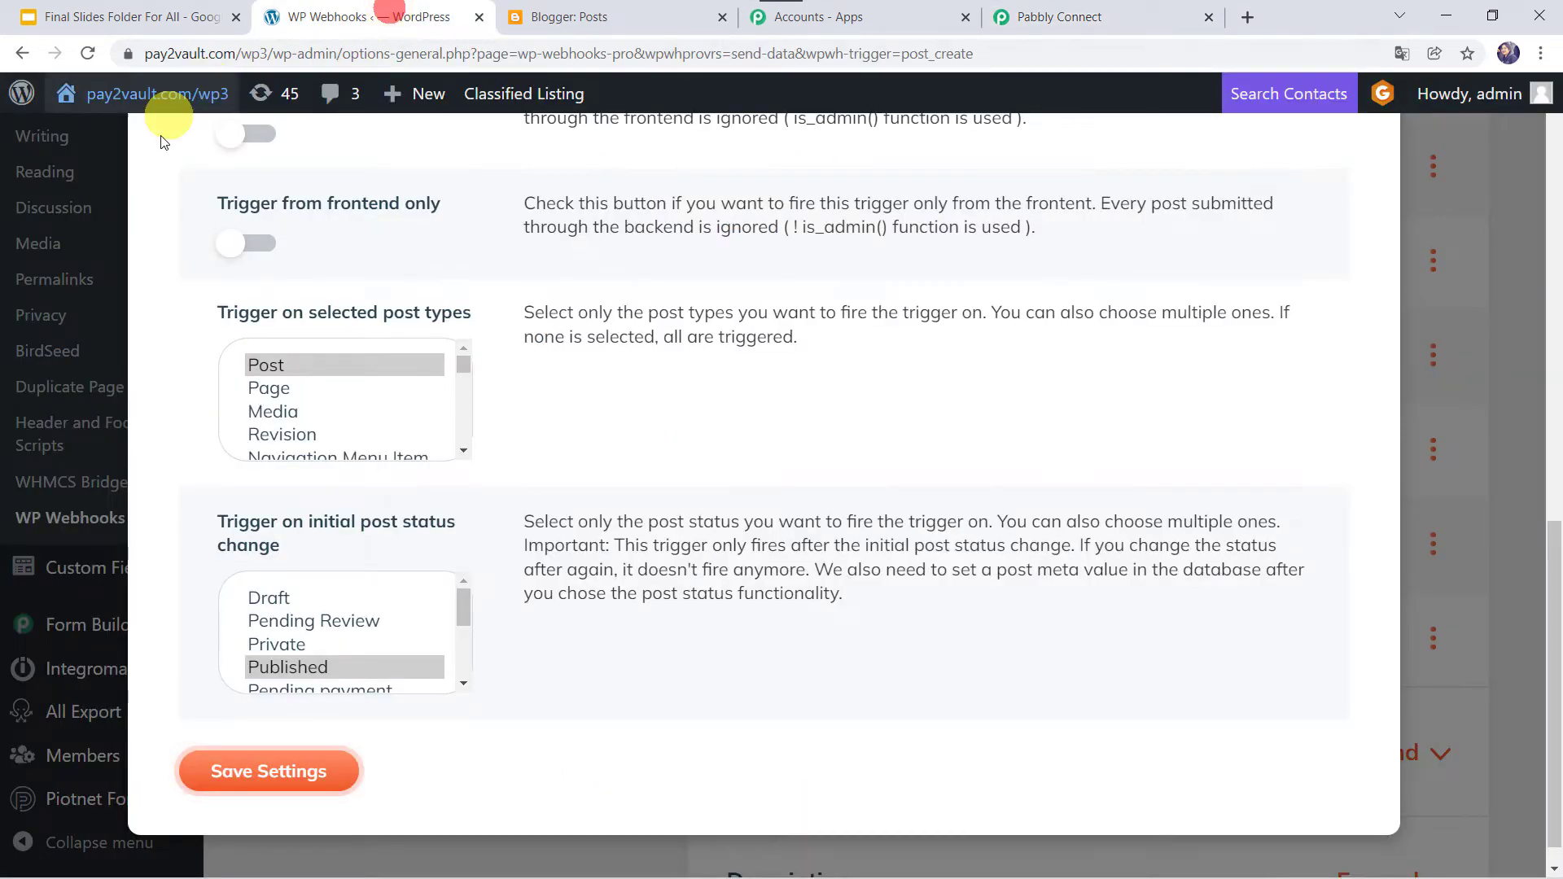
- Close the webhook settings and start a new WordPress post titled "India Ranked Fourth Most Powerful Country In Asia Power Index 2021"
{"action": "scroll", "coordinate": [756, 438], "scroll_direction": "up", "scroll_amount": 5}
{"action": "scroll", "coordinate": [756, 437], "scroll_direction": "up", "scroll_amount": 8}
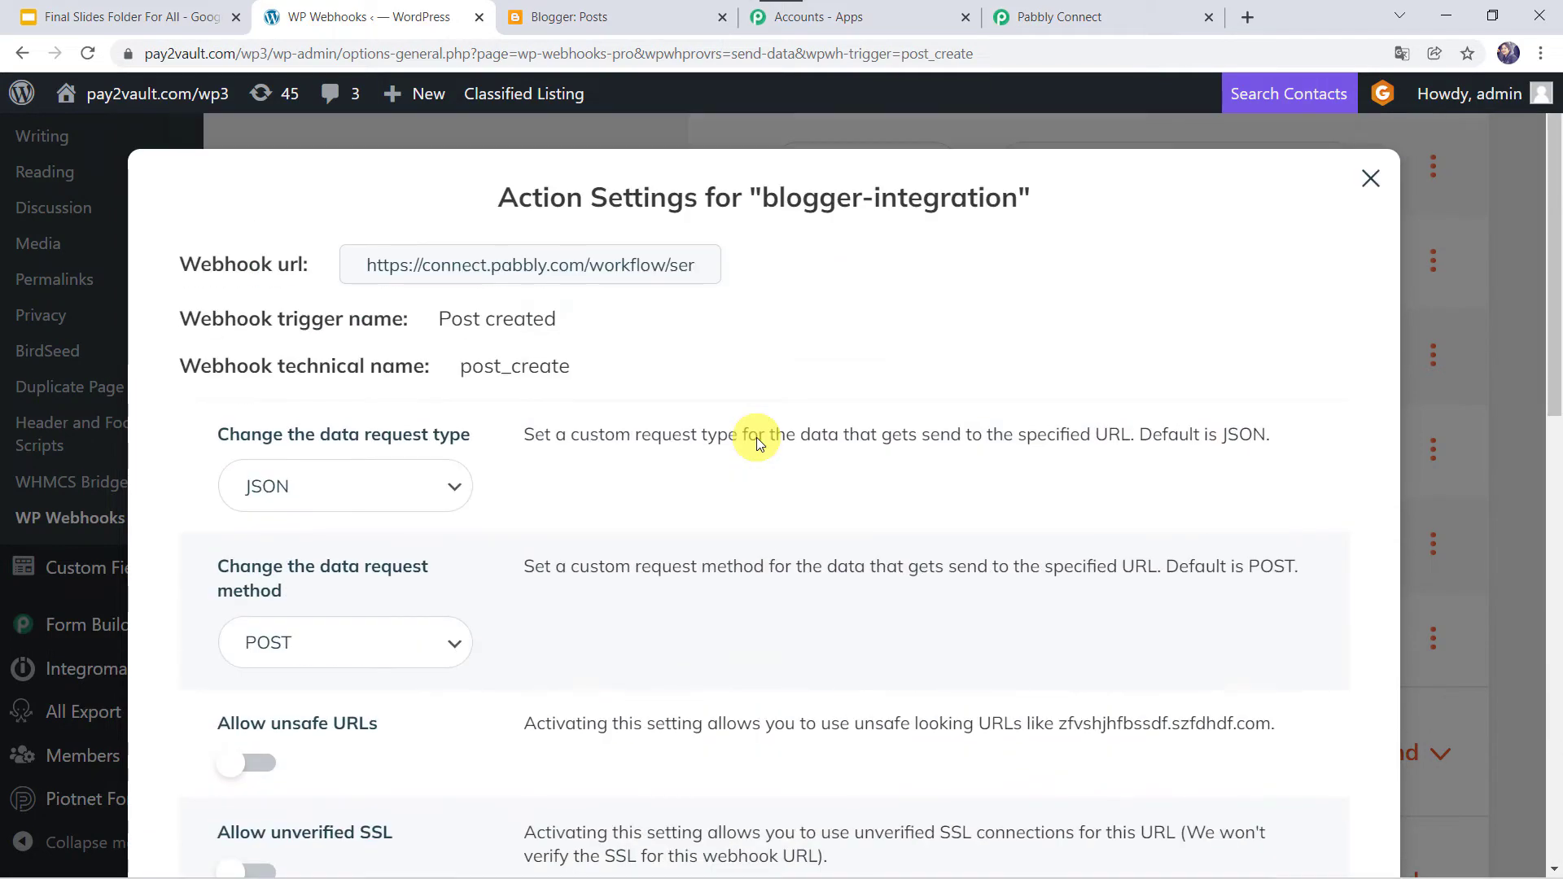
{"action": "left_click", "coordinate": [1371, 179]}
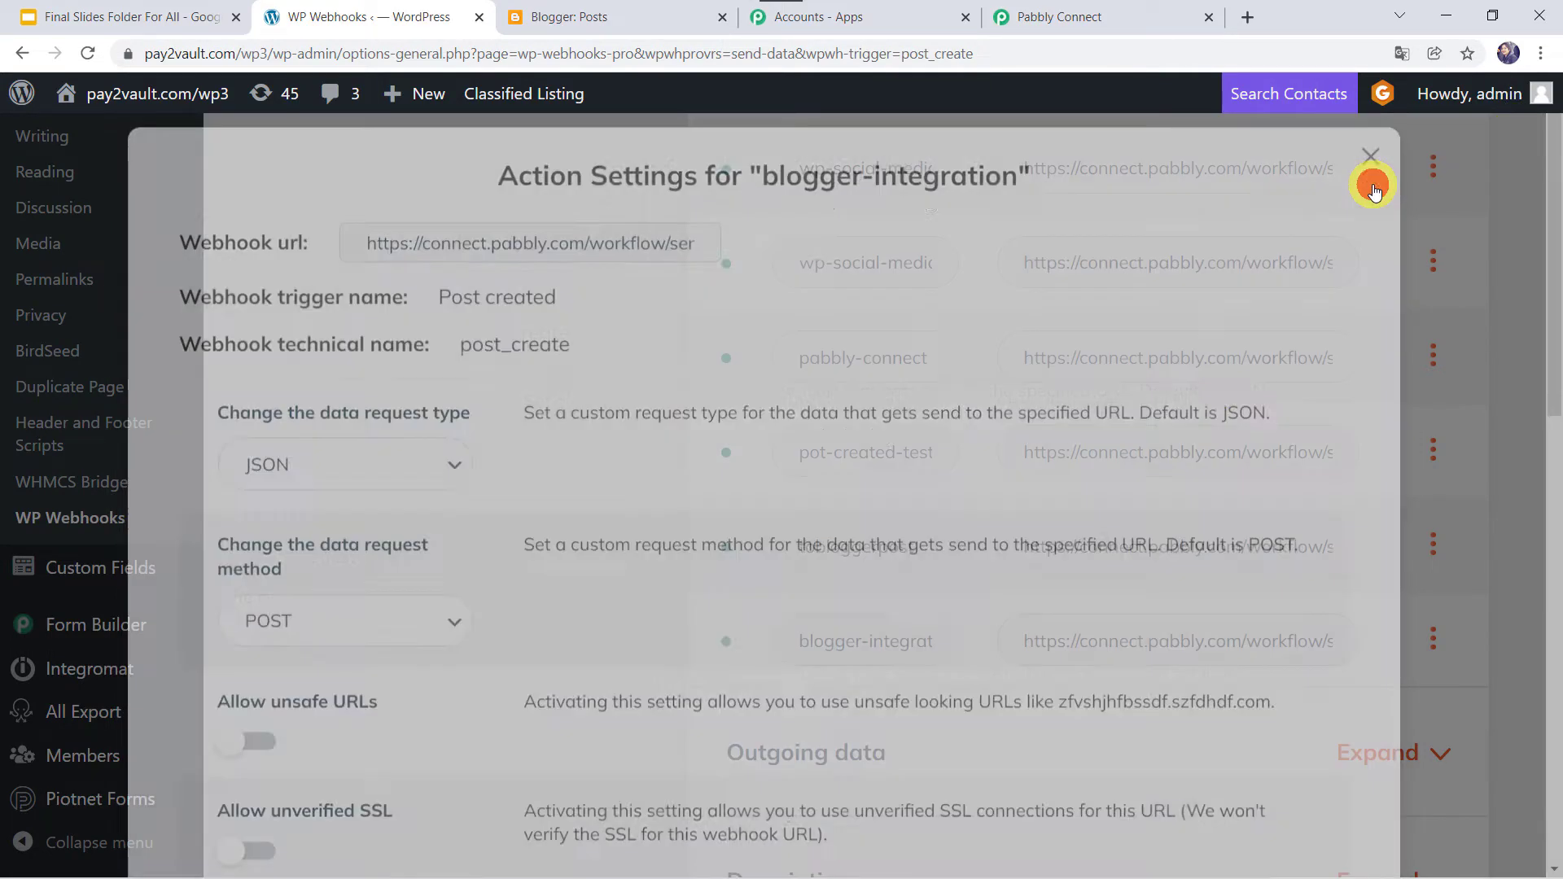
{"action": "scroll", "coordinate": [76, 363], "scroll_direction": "up", "scroll_amount": 15}
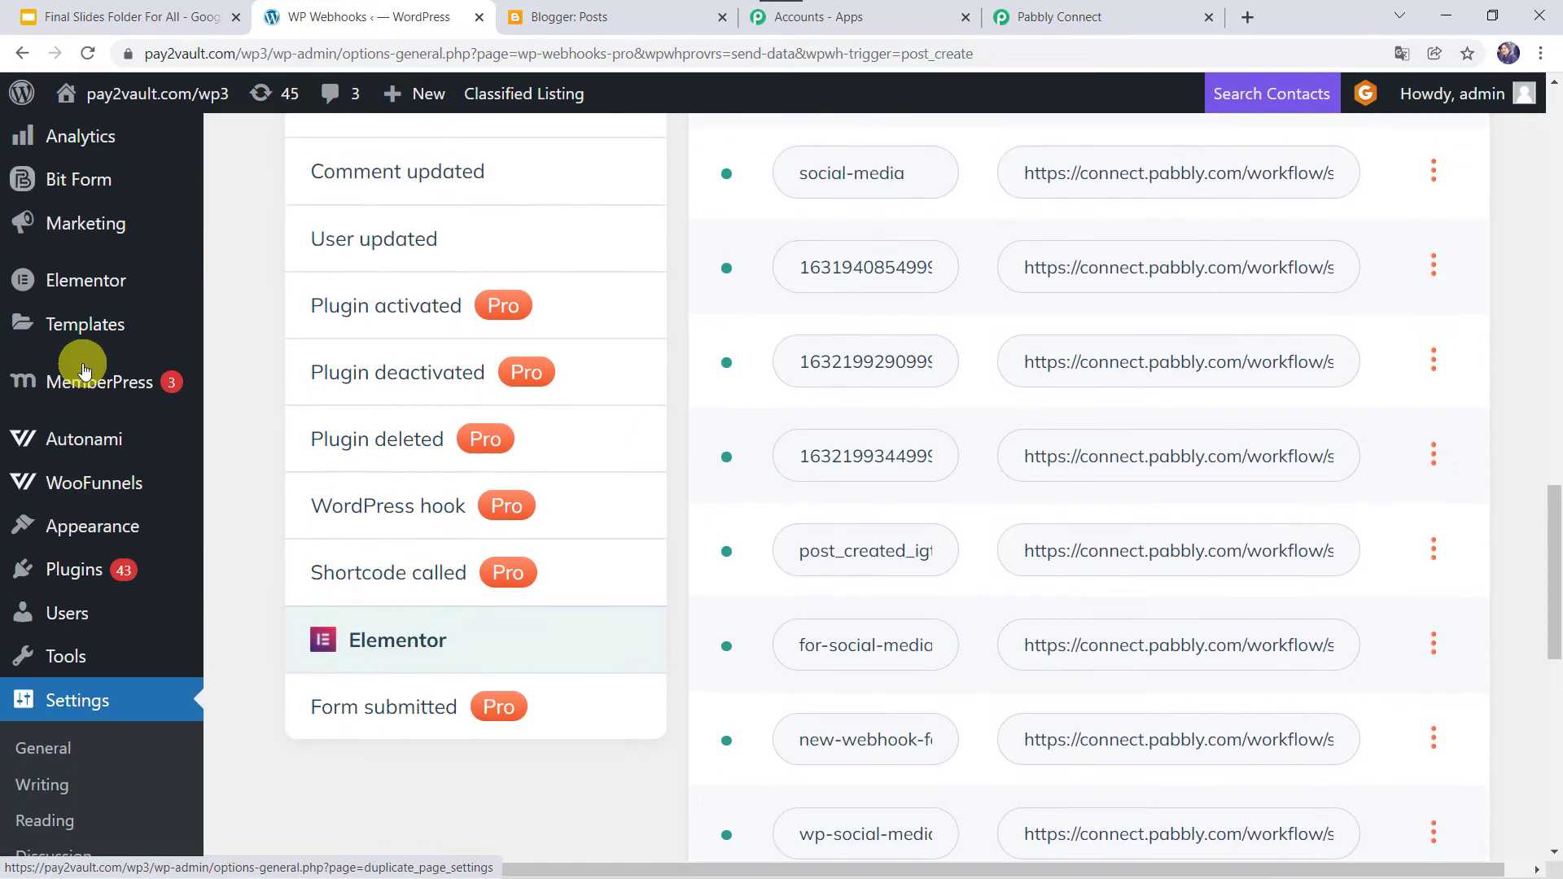
{"action": "scroll", "coordinate": [85, 371], "scroll_direction": "up", "scroll_amount": 5}
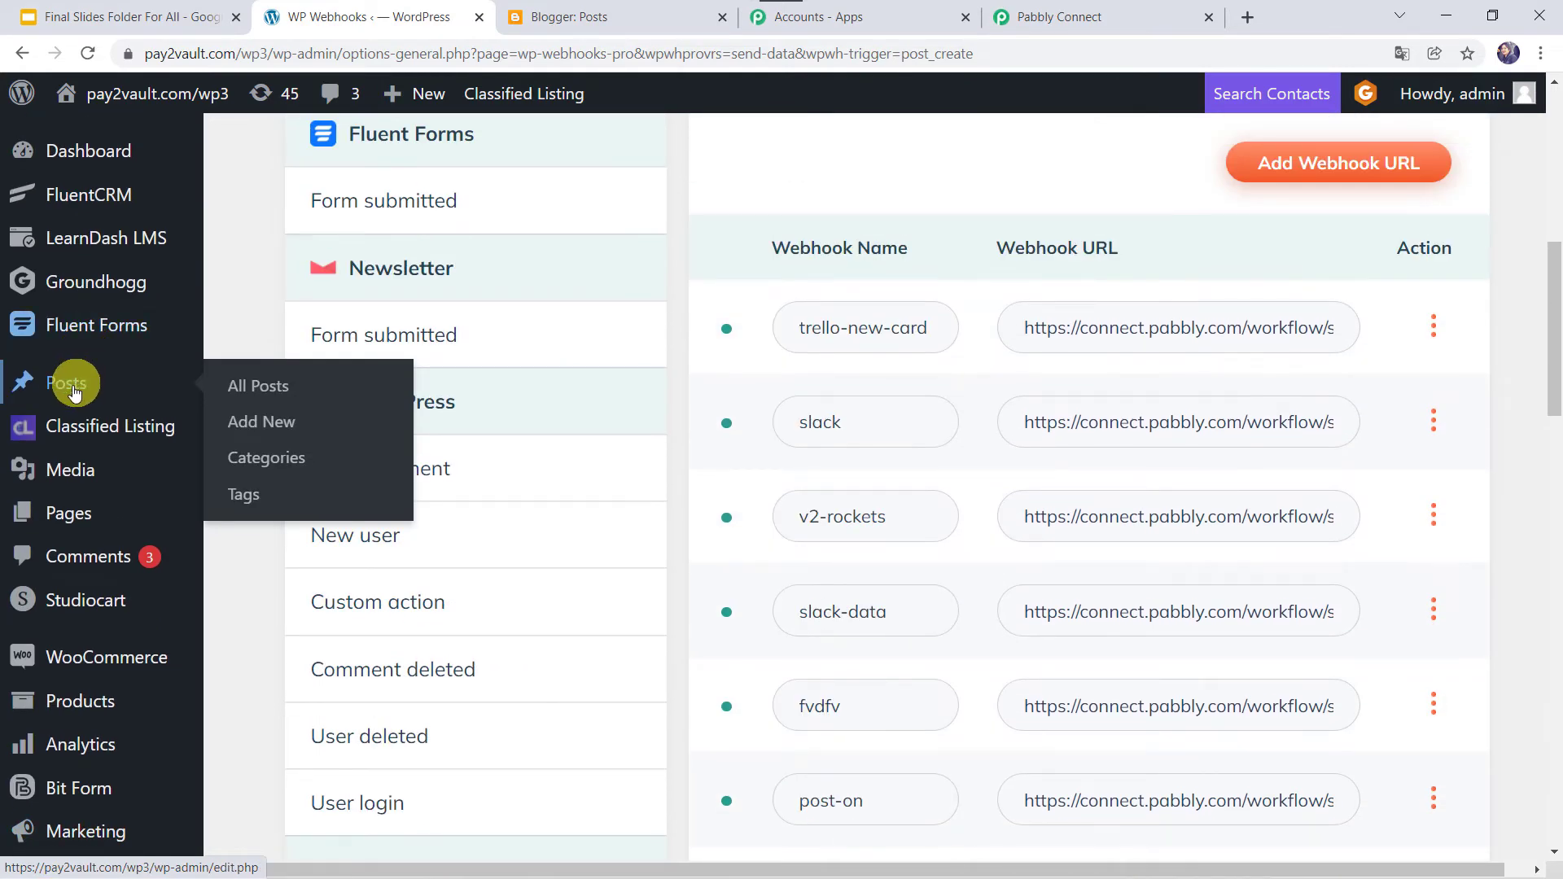
{"action": "left_click", "coordinate": [278, 422]}
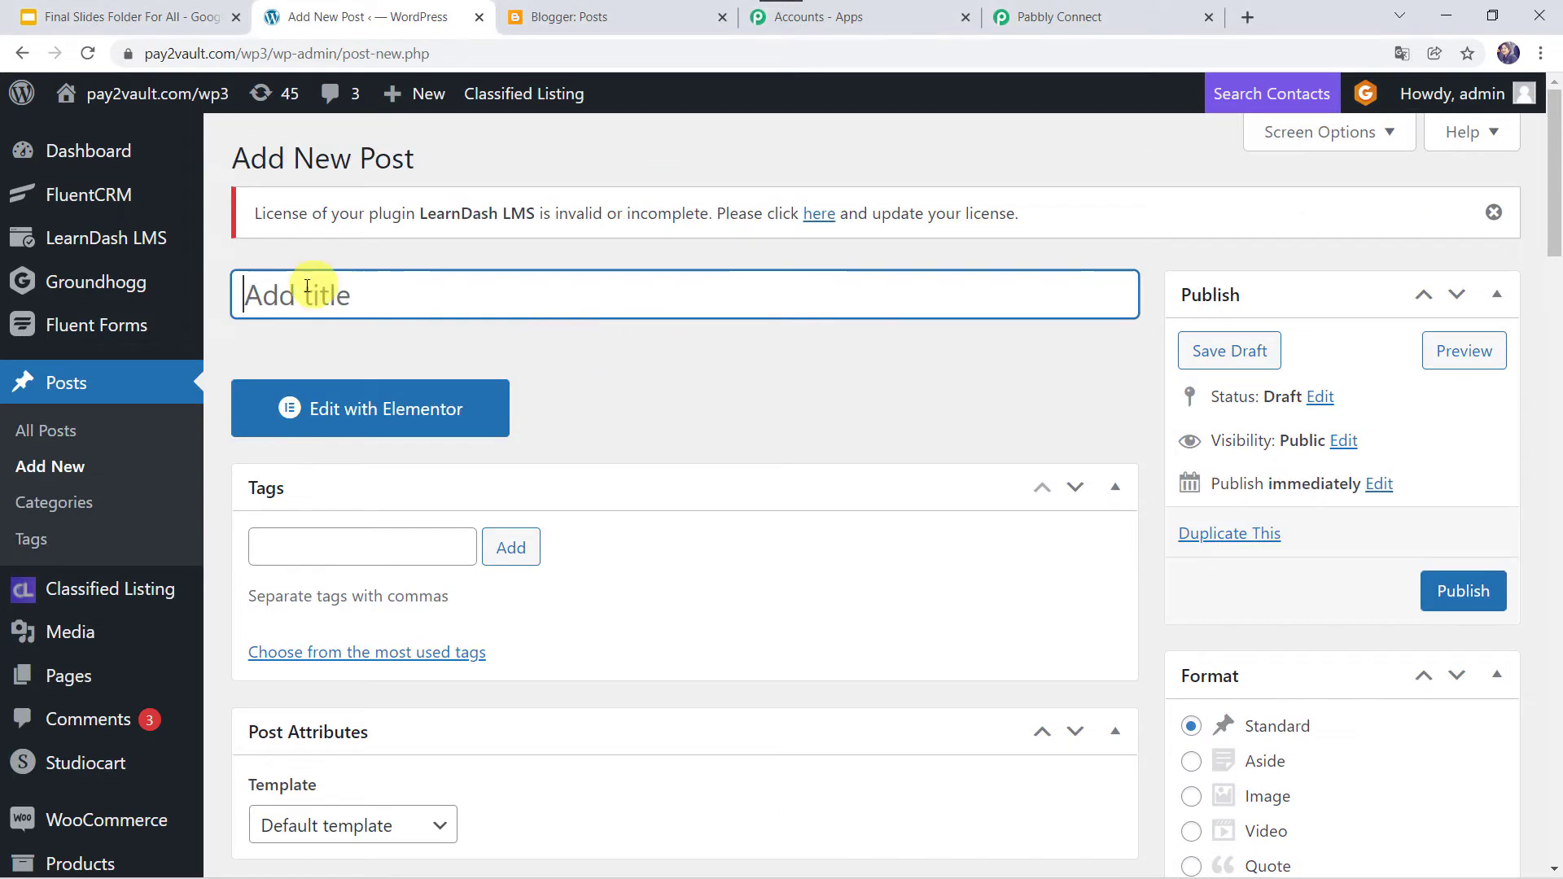
{"action": "type", "text": "India Ranked Fourth Most Powerful Country In Asia Power Index 2021"}
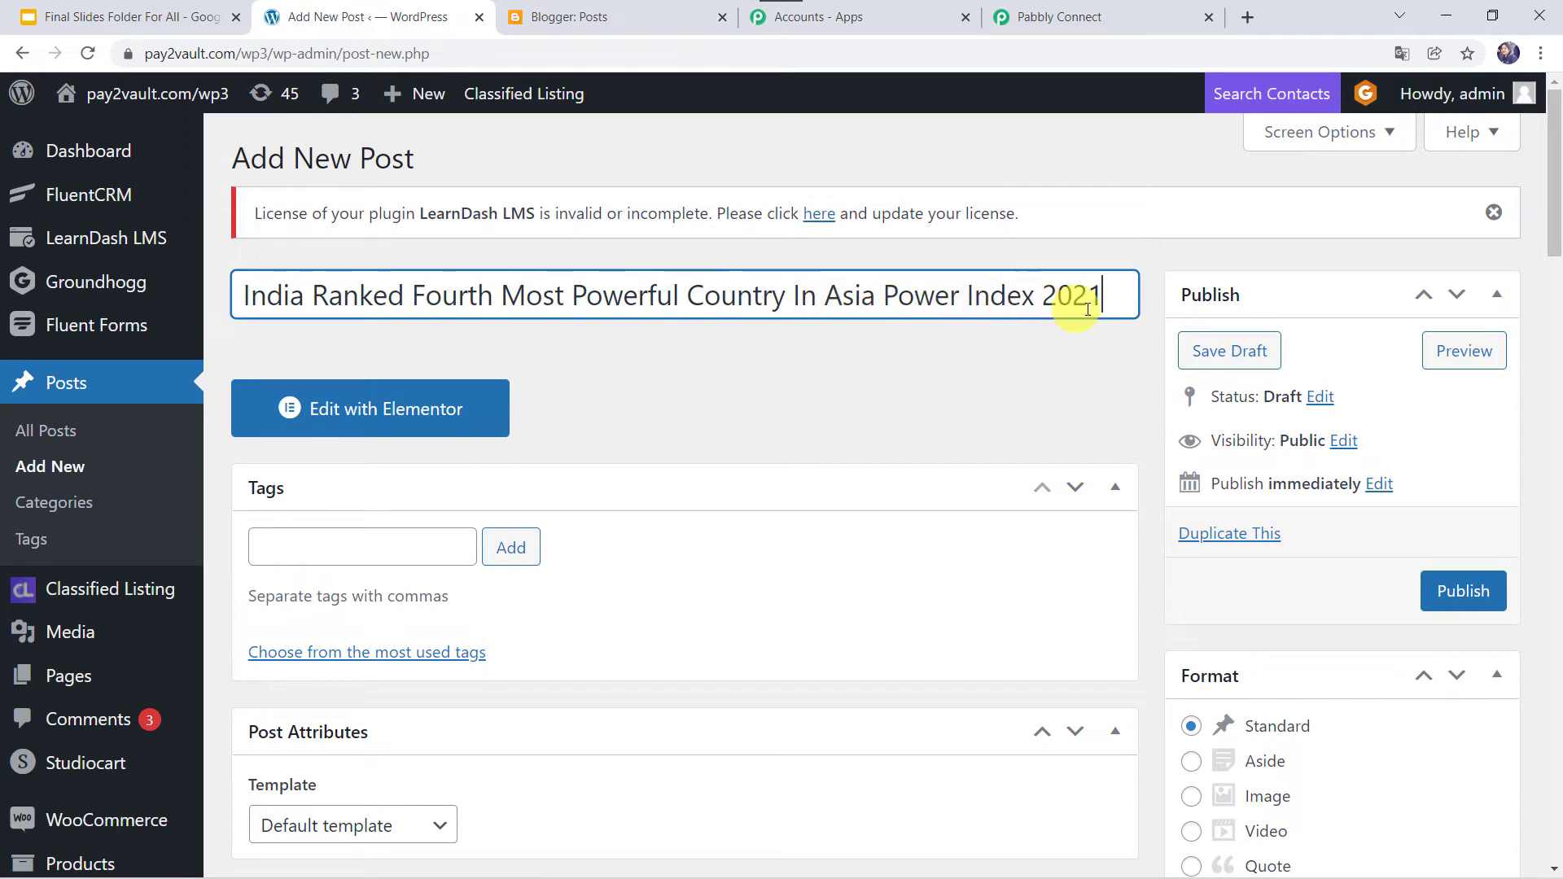
- Set India-as-Powerful-Country-1.jpg from the media library as the post's featured image
{"action": "scroll", "coordinate": [668, 539], "scroll_direction": "down", "scroll_amount": 12}
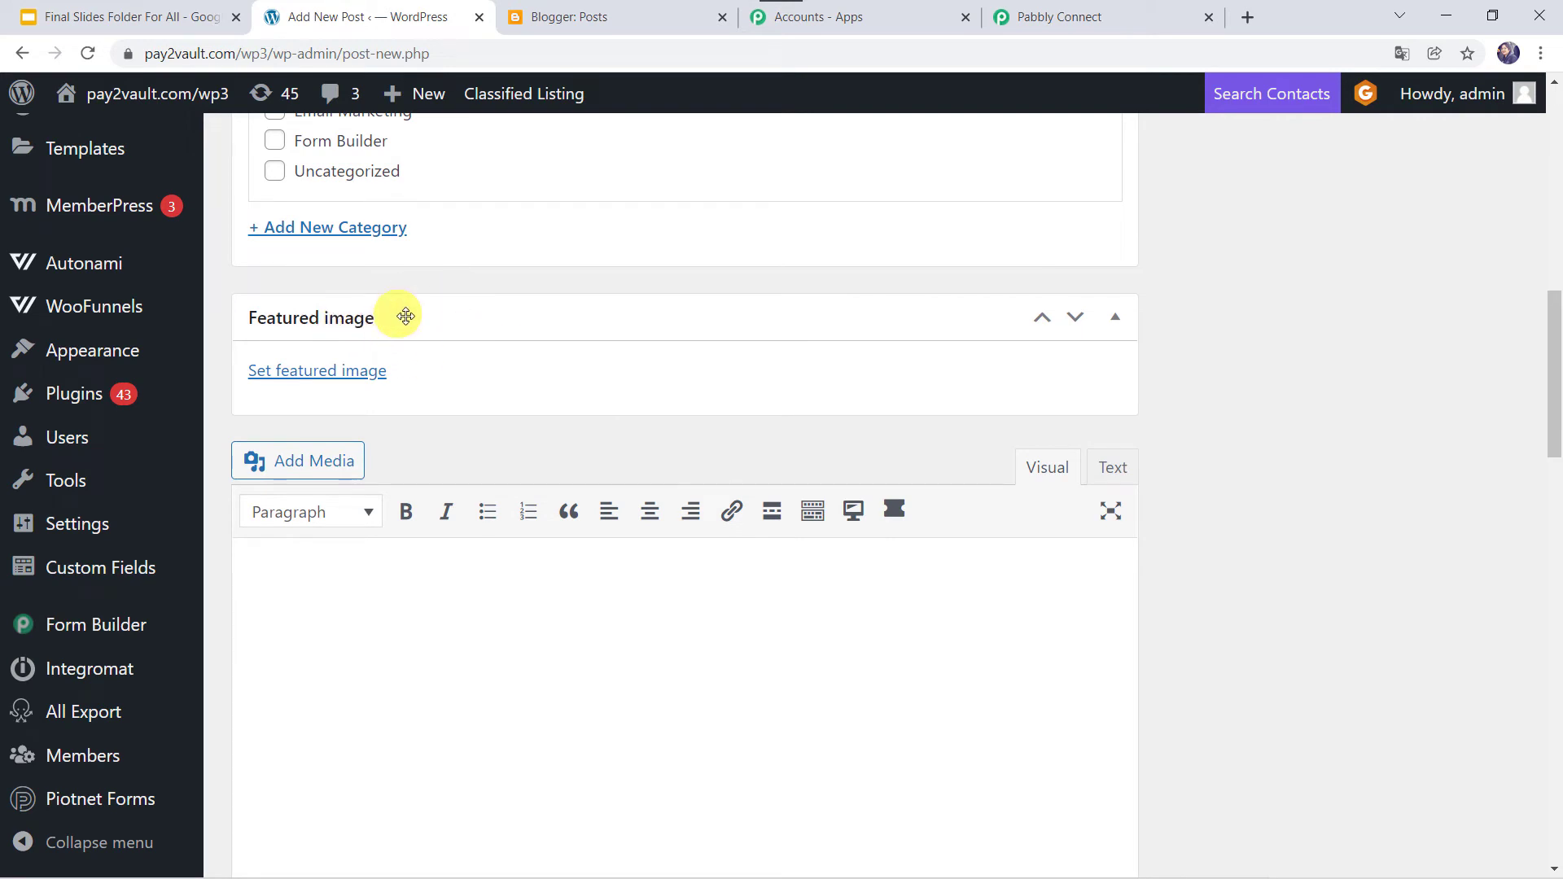
{"action": "left_click", "coordinate": [291, 373]}
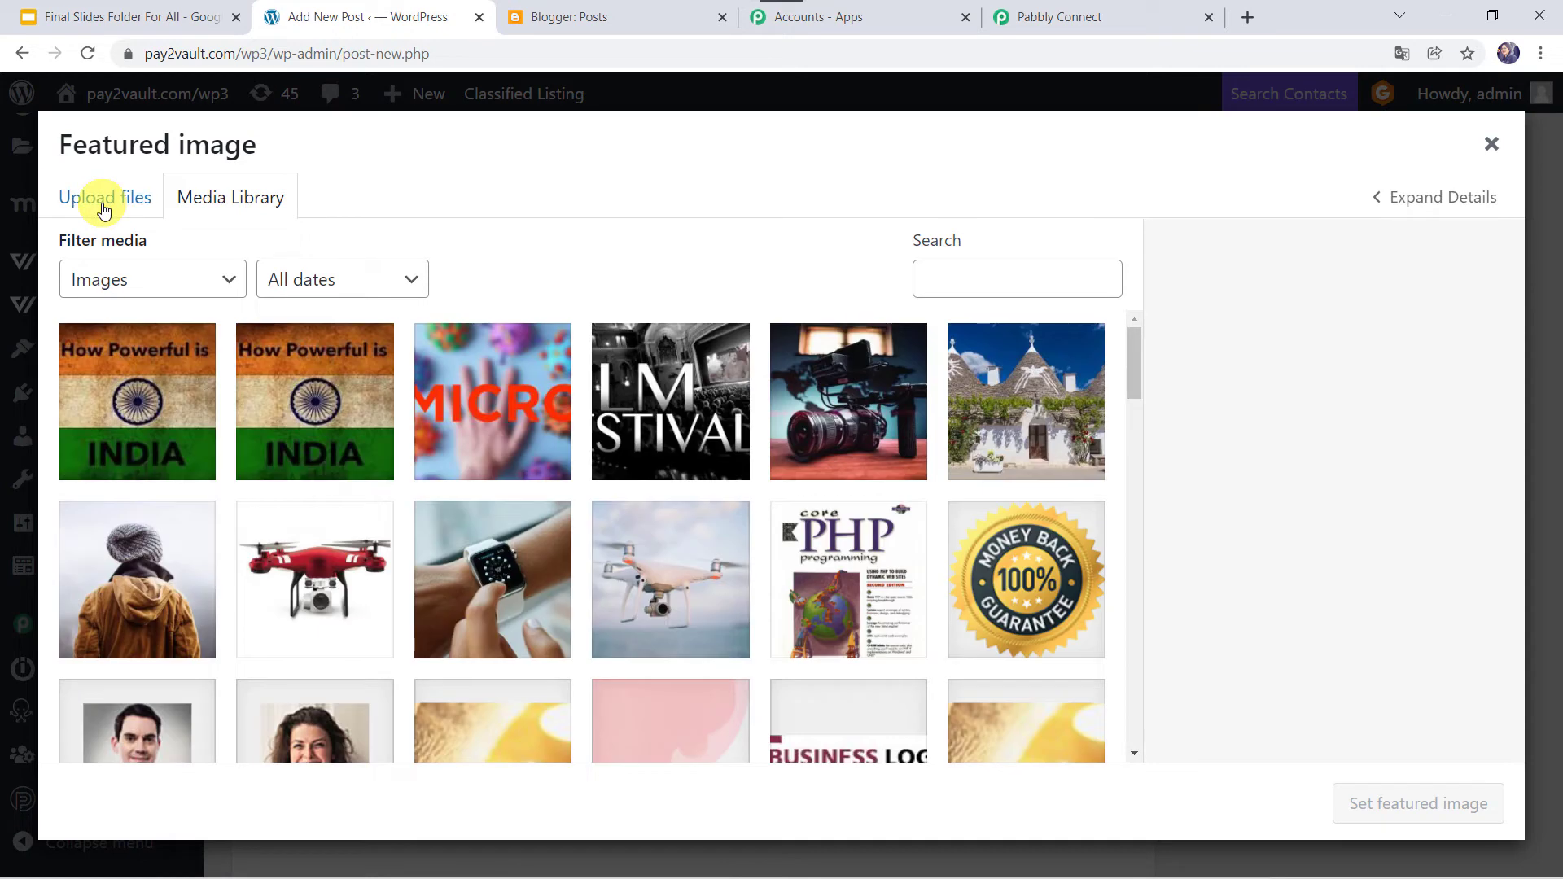
{"action": "left_click", "coordinate": [104, 209]}
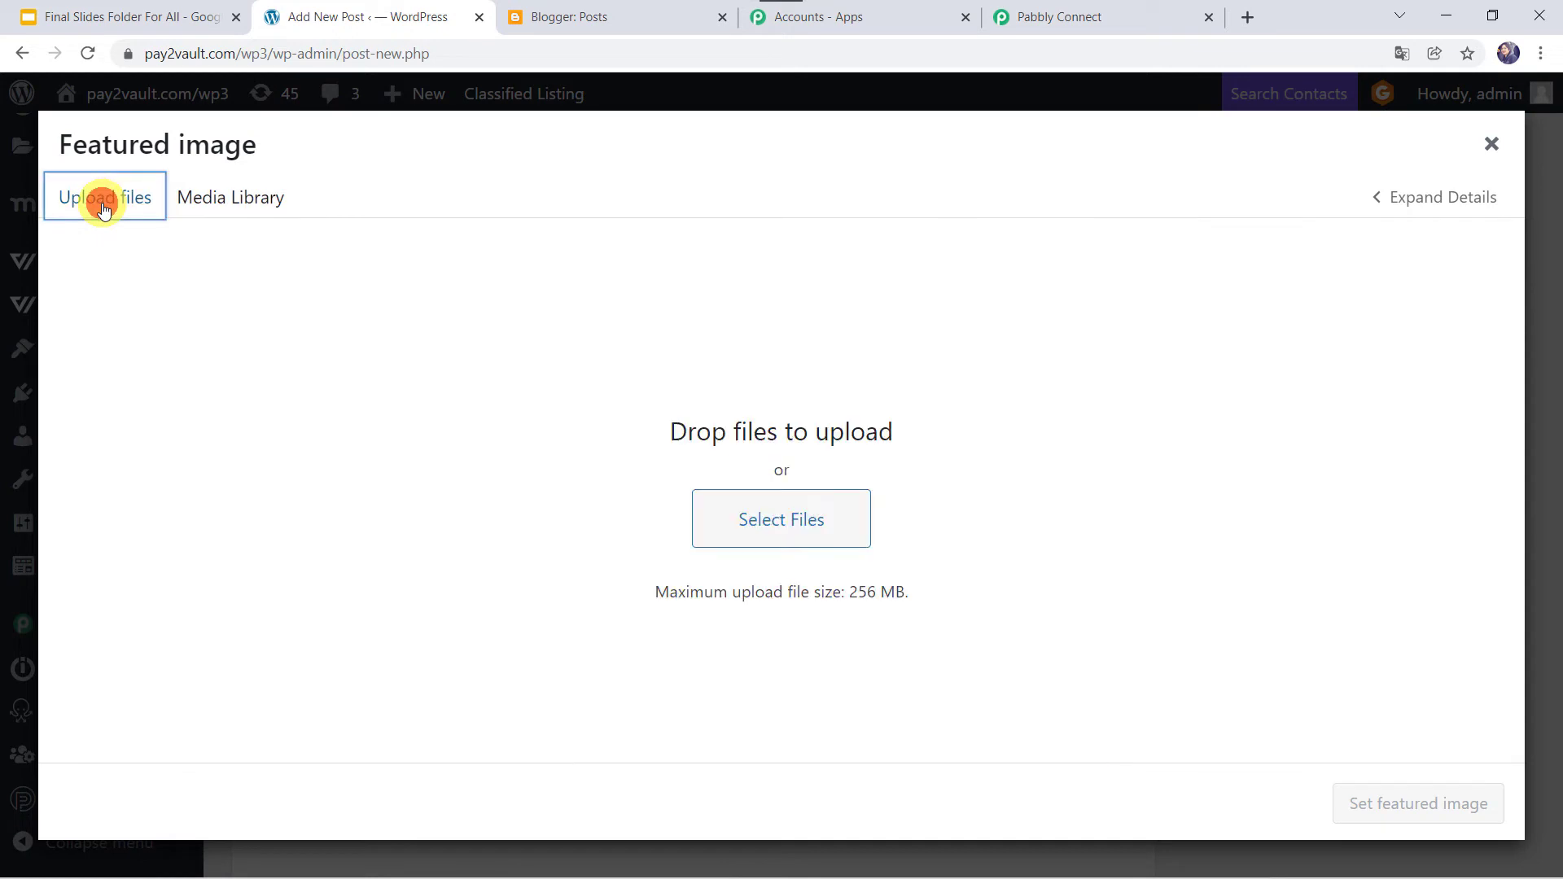
{"action": "left_click", "coordinate": [217, 206]}
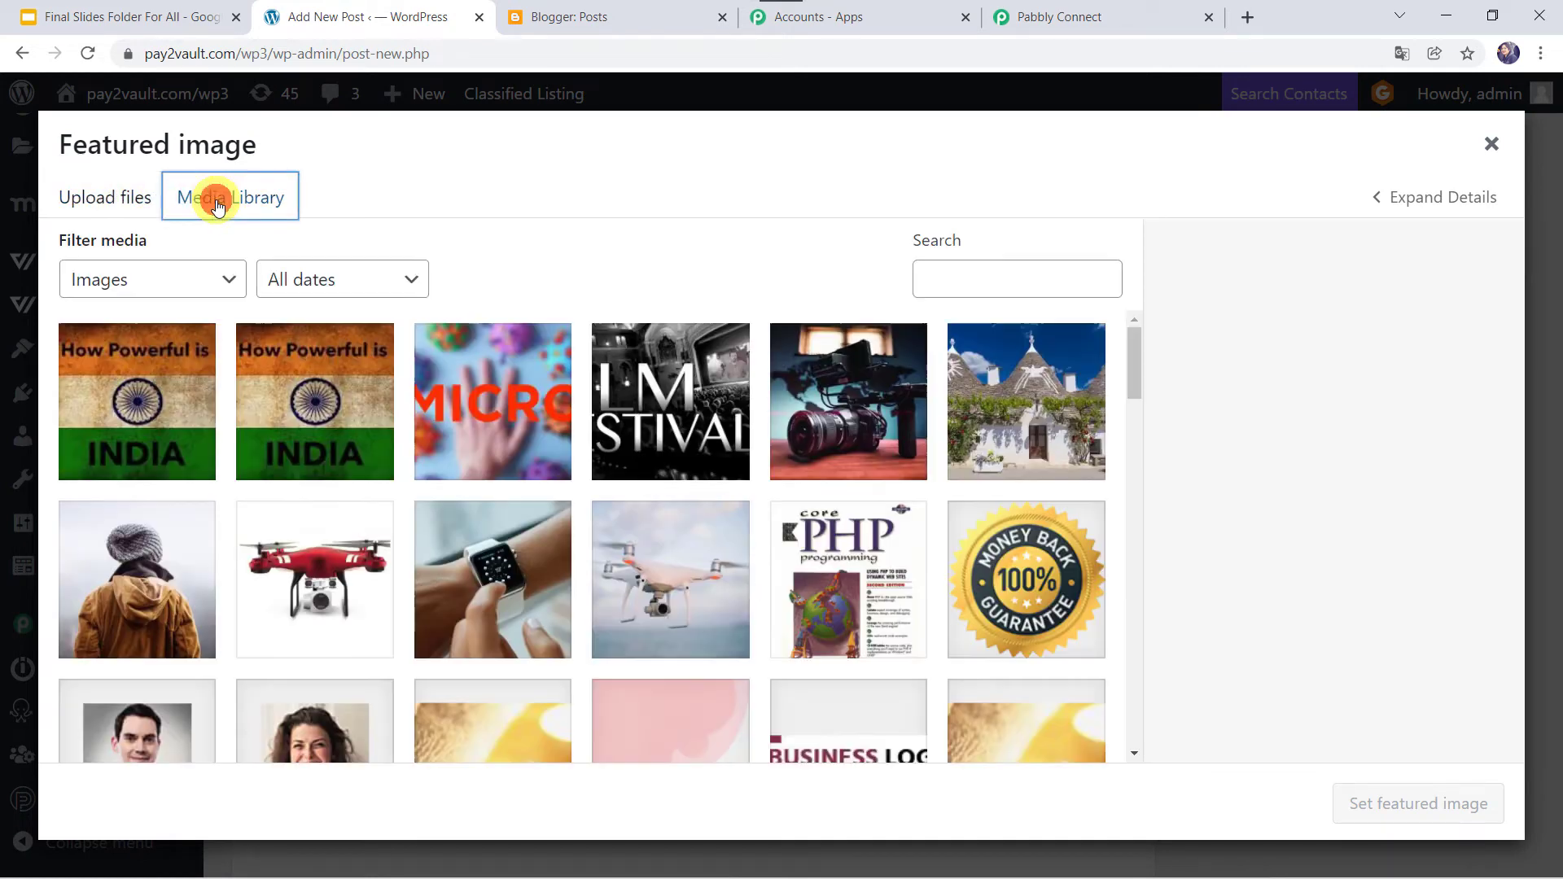
{"action": "left_click", "coordinate": [128, 373]}
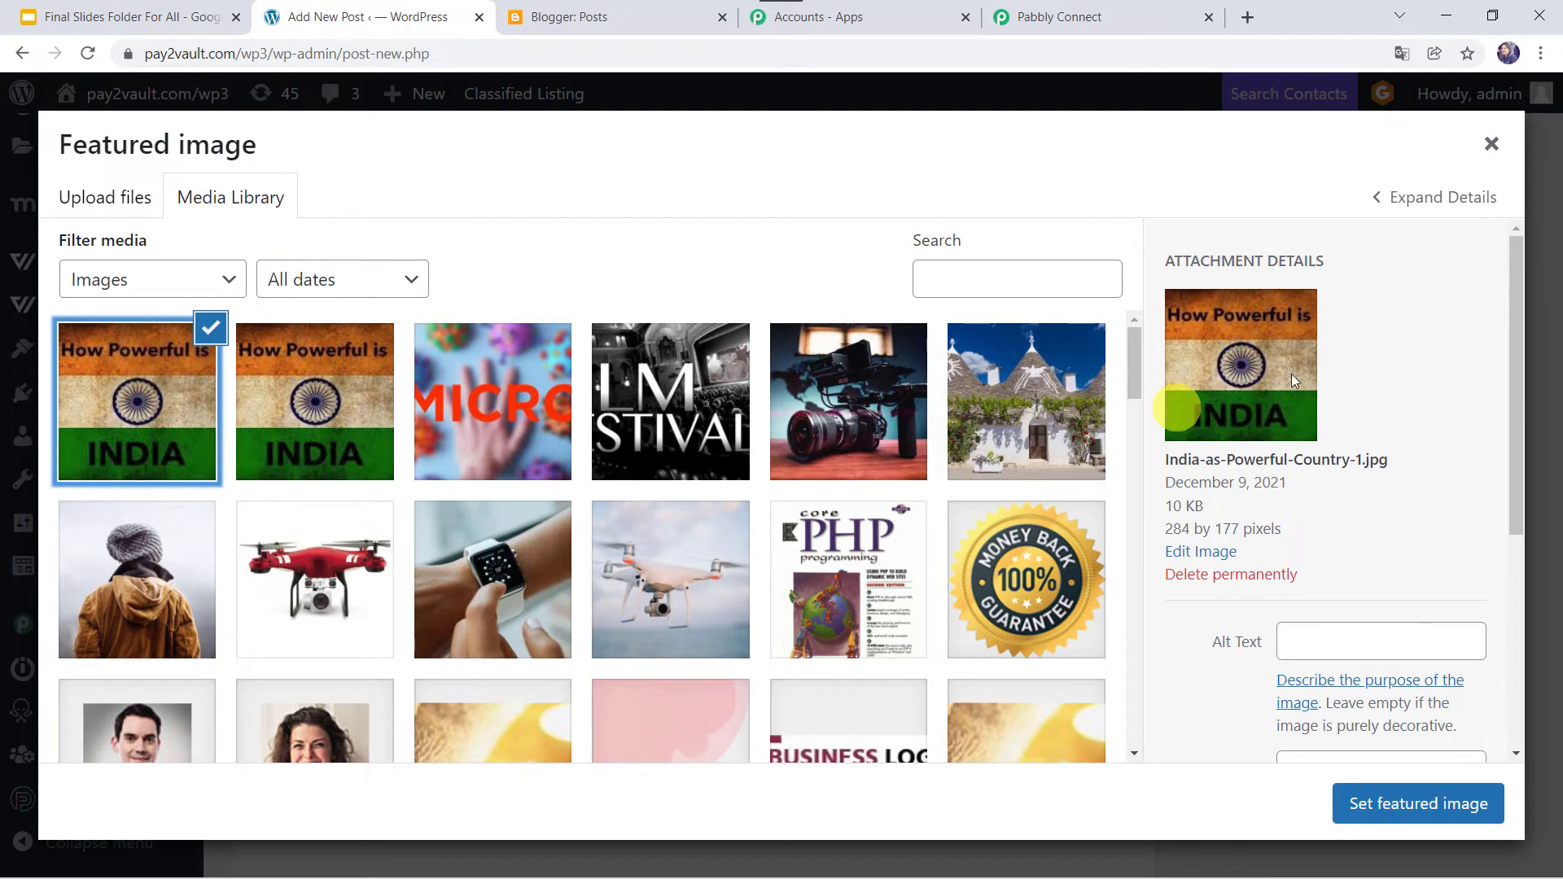
{"action": "left_click", "coordinate": [1414, 806]}
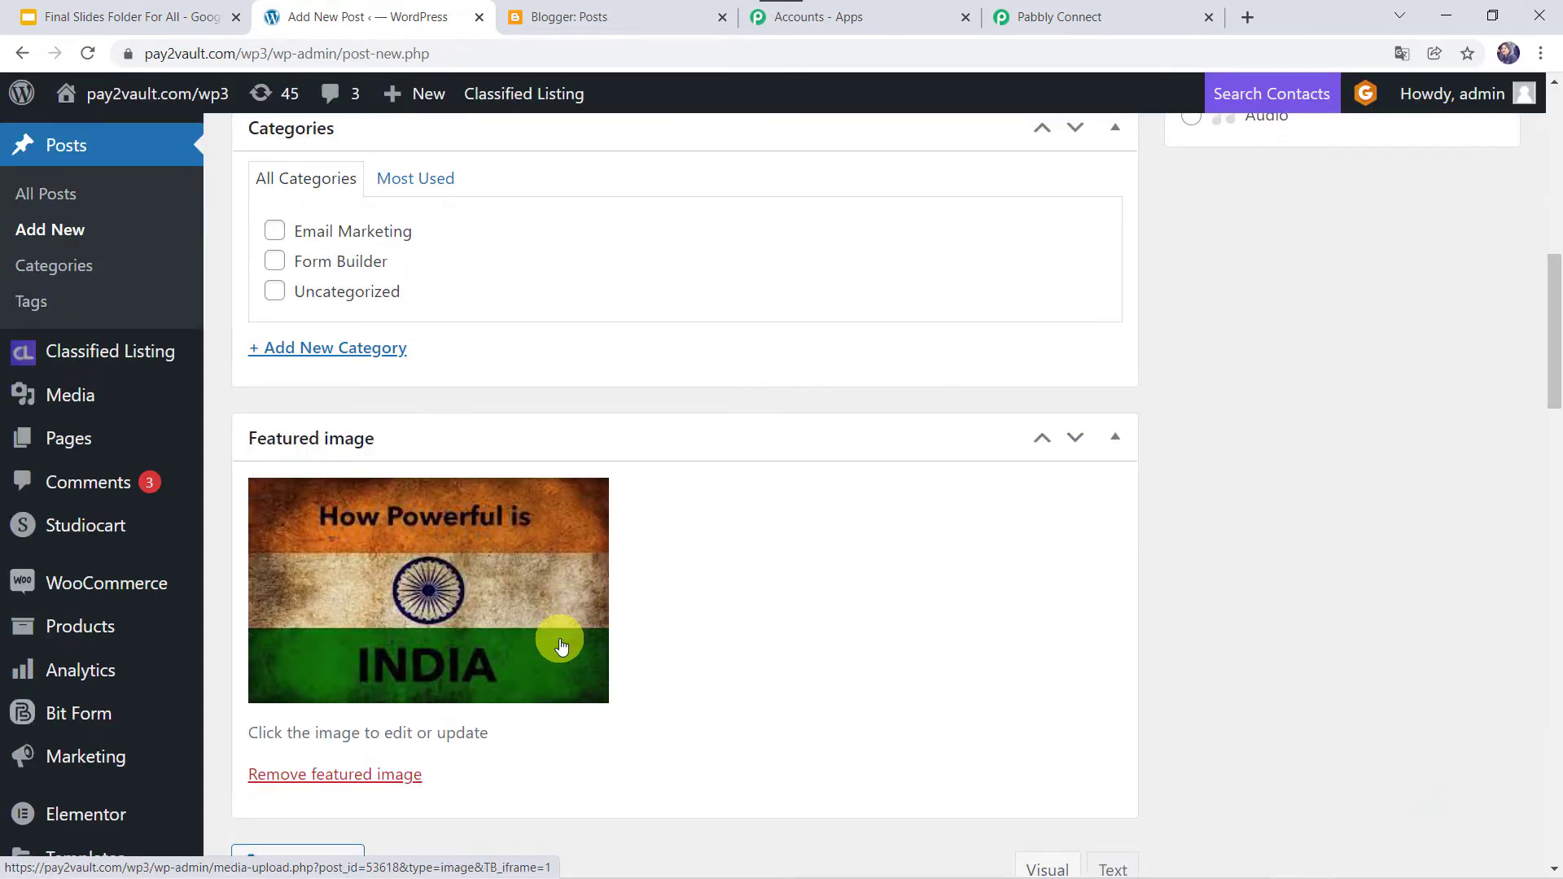
- Enter the post body text beginning "Fourth most powerful country in Asia and ranked among middle power countries"
{"action": "scroll", "coordinate": [560, 645], "scroll_direction": "down", "scroll_amount": 5}
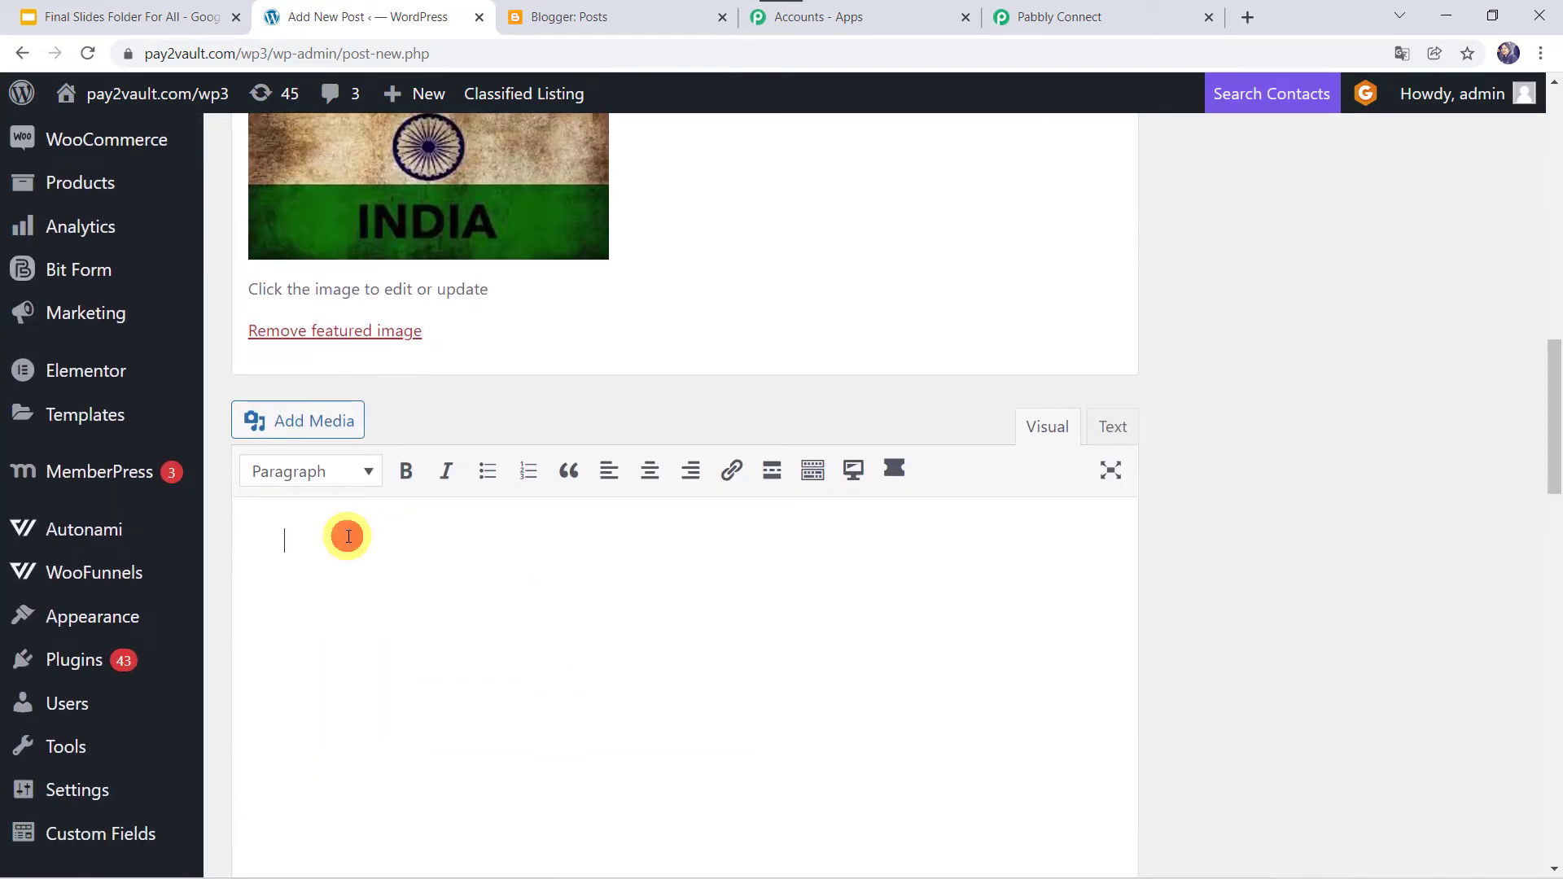
{"action": "left_click", "coordinate": [271, 536]}
{"action": "type", "text": "Fourth most powerful country in Asia and ranked among middle power countries, India again falls short of the major power threshold in 2021. Its overall score declined by two points compared to 2020. It is one of eighteen countries in the region to trend downward in its overall score in 2021."}
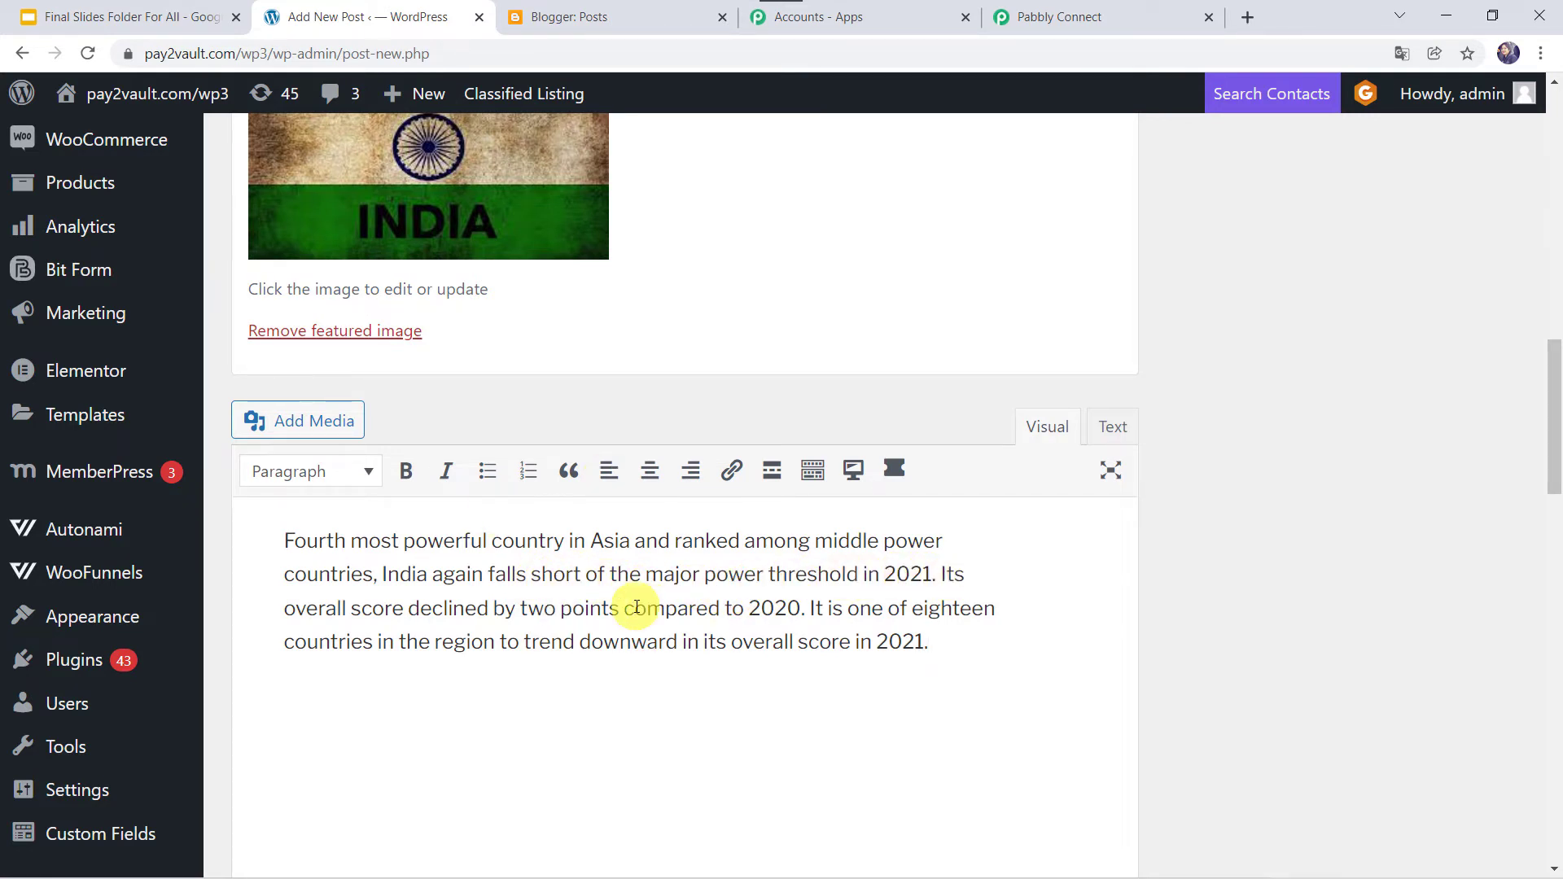
- Preview the drafted post with its featured image and text, and publish it from the editor
{"action": "scroll", "coordinate": [636, 607], "scroll_direction": "up", "scroll_amount": 15}
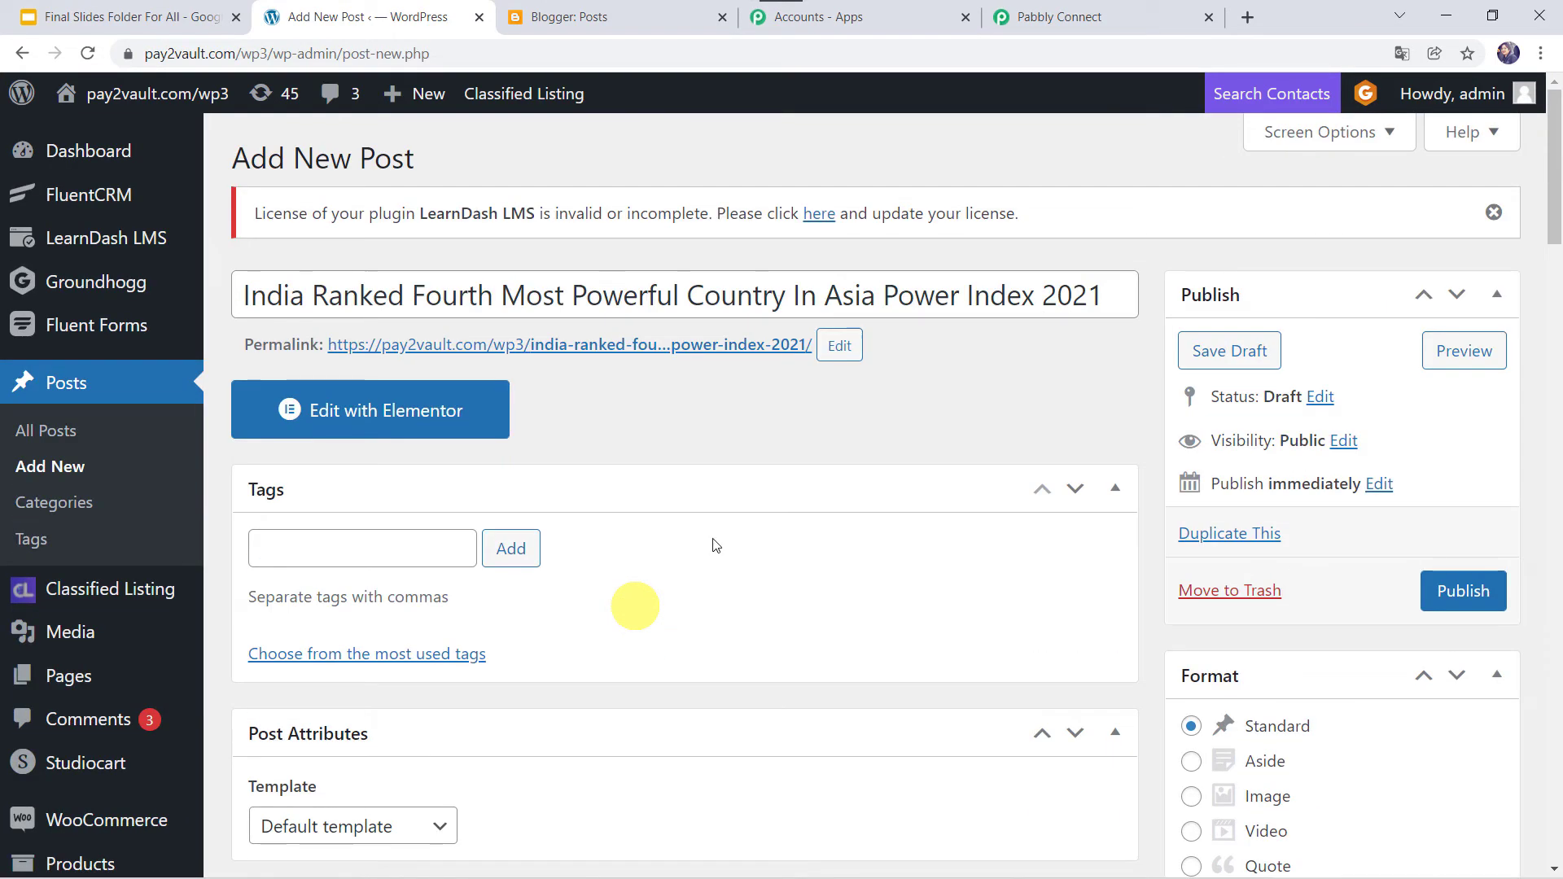
{"action": "left_click", "coordinate": [1453, 359]}
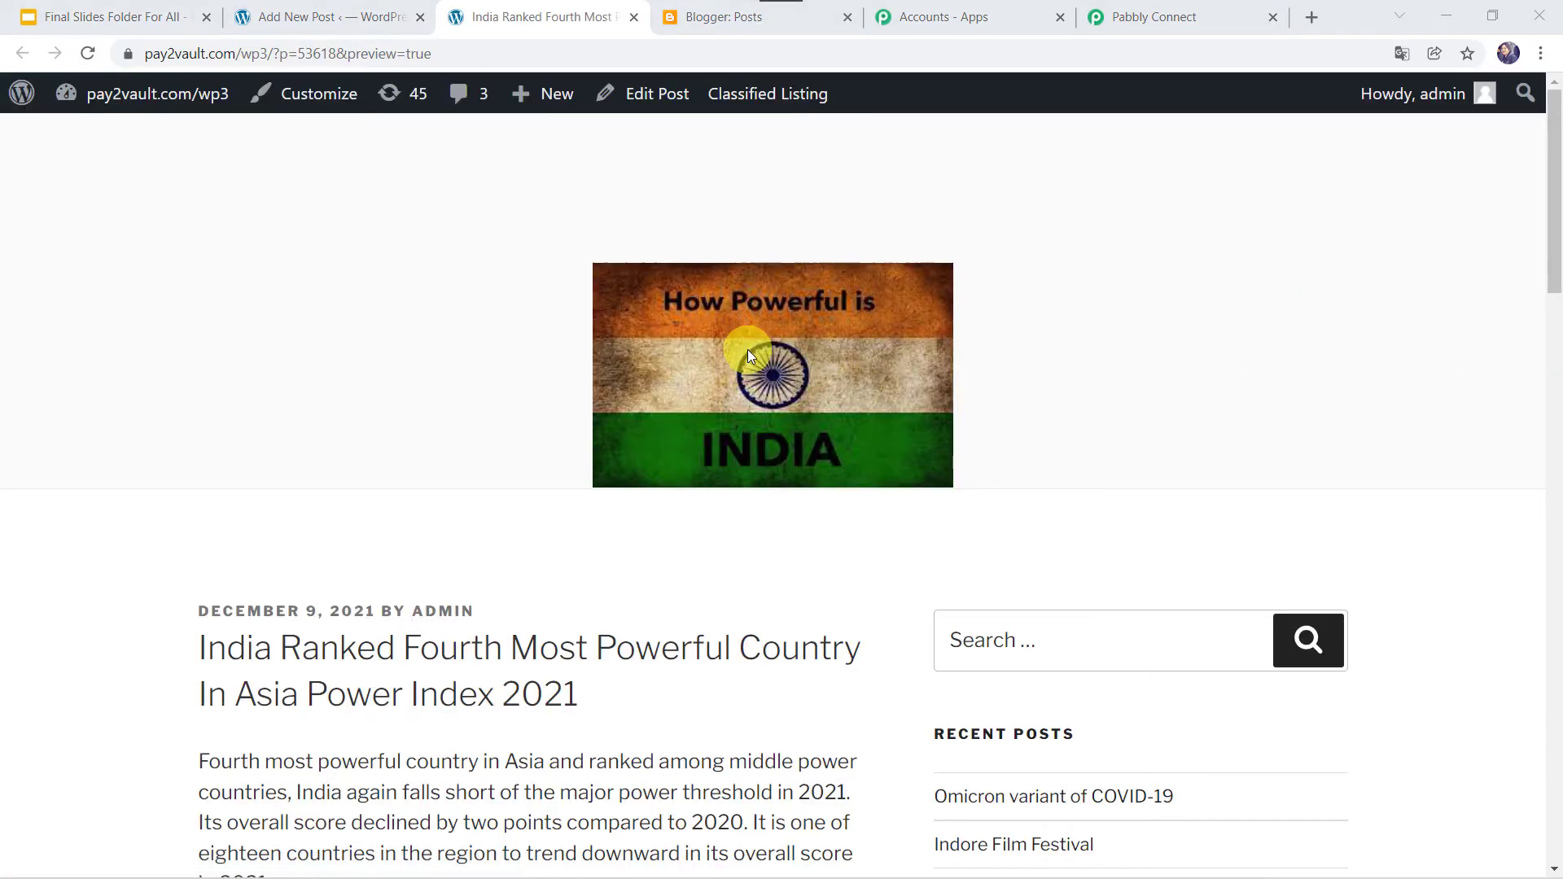
{"action": "scroll", "coordinate": [748, 356], "scroll_direction": "down", "scroll_amount": 3}
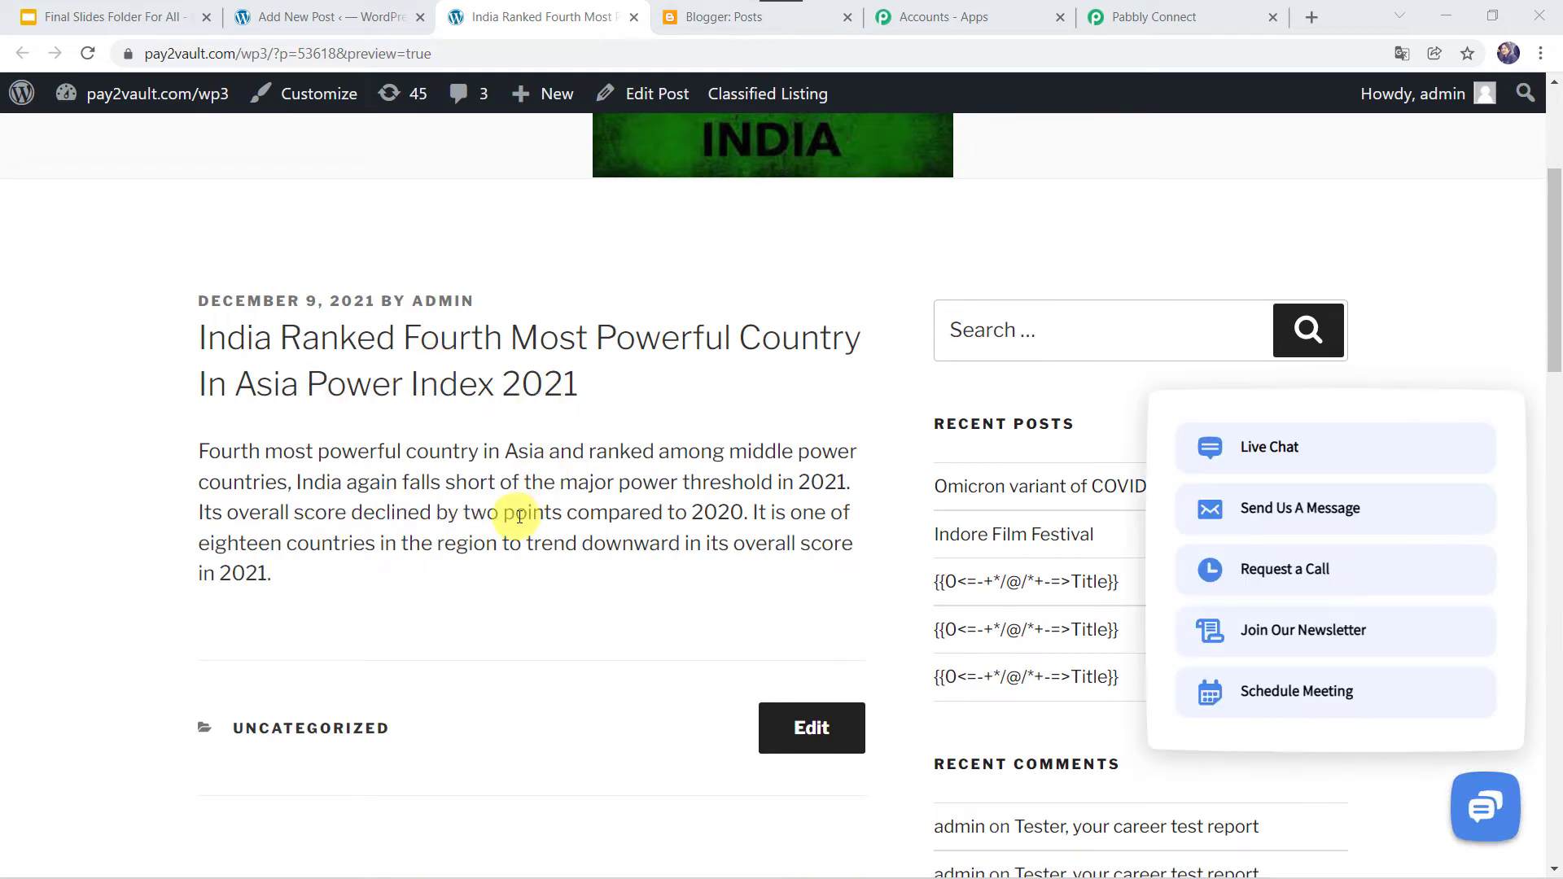
{"action": "scroll", "coordinate": [641, 252], "scroll_direction": "up", "scroll_amount": 3}
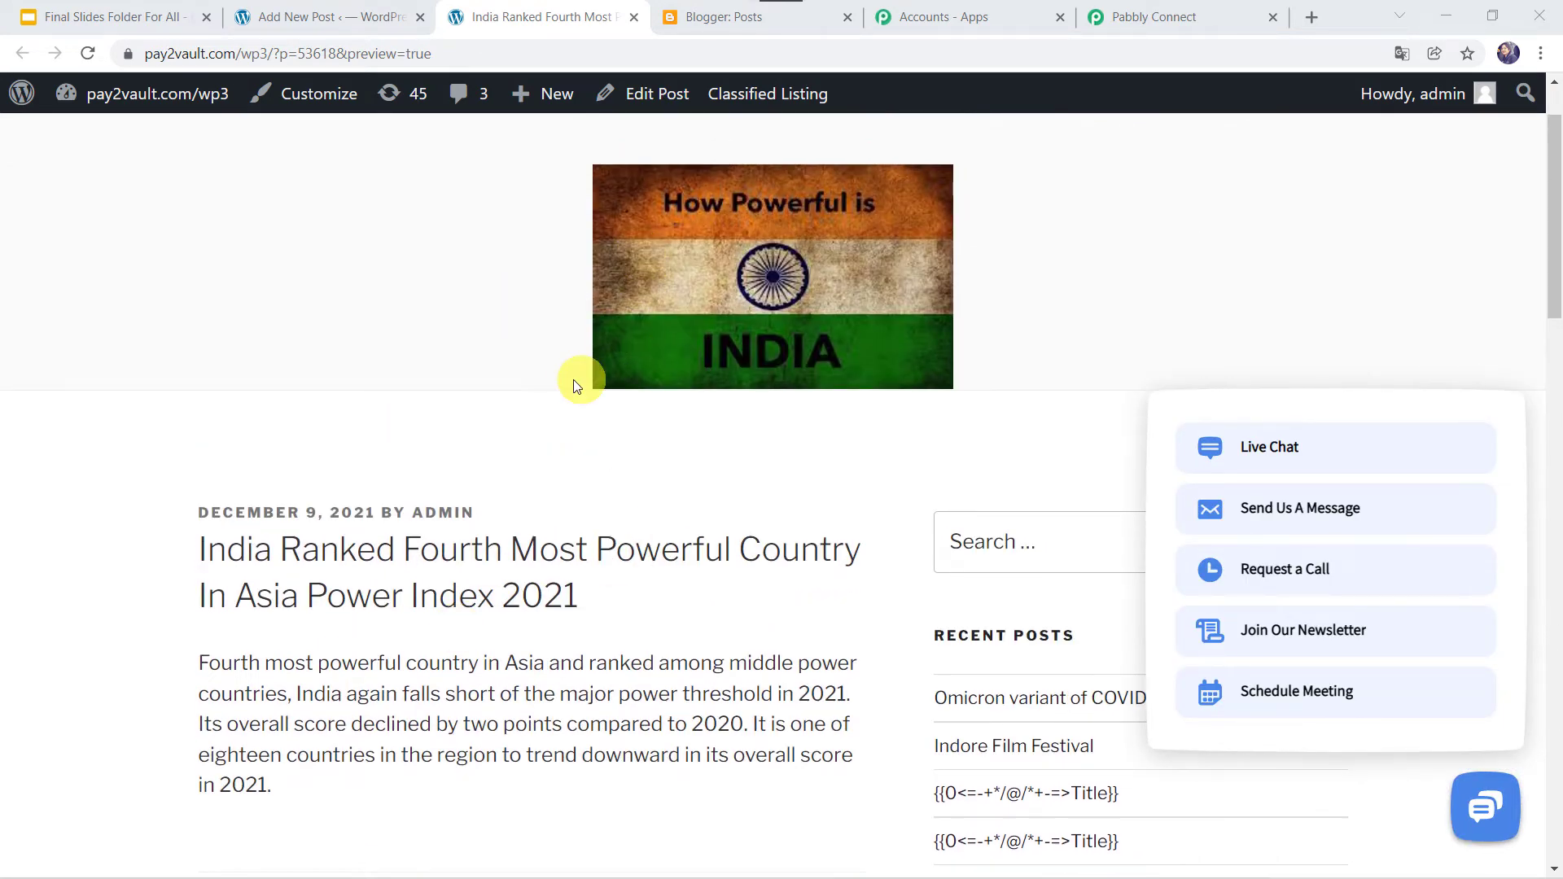
{"action": "left_click", "coordinate": [344, 16]}
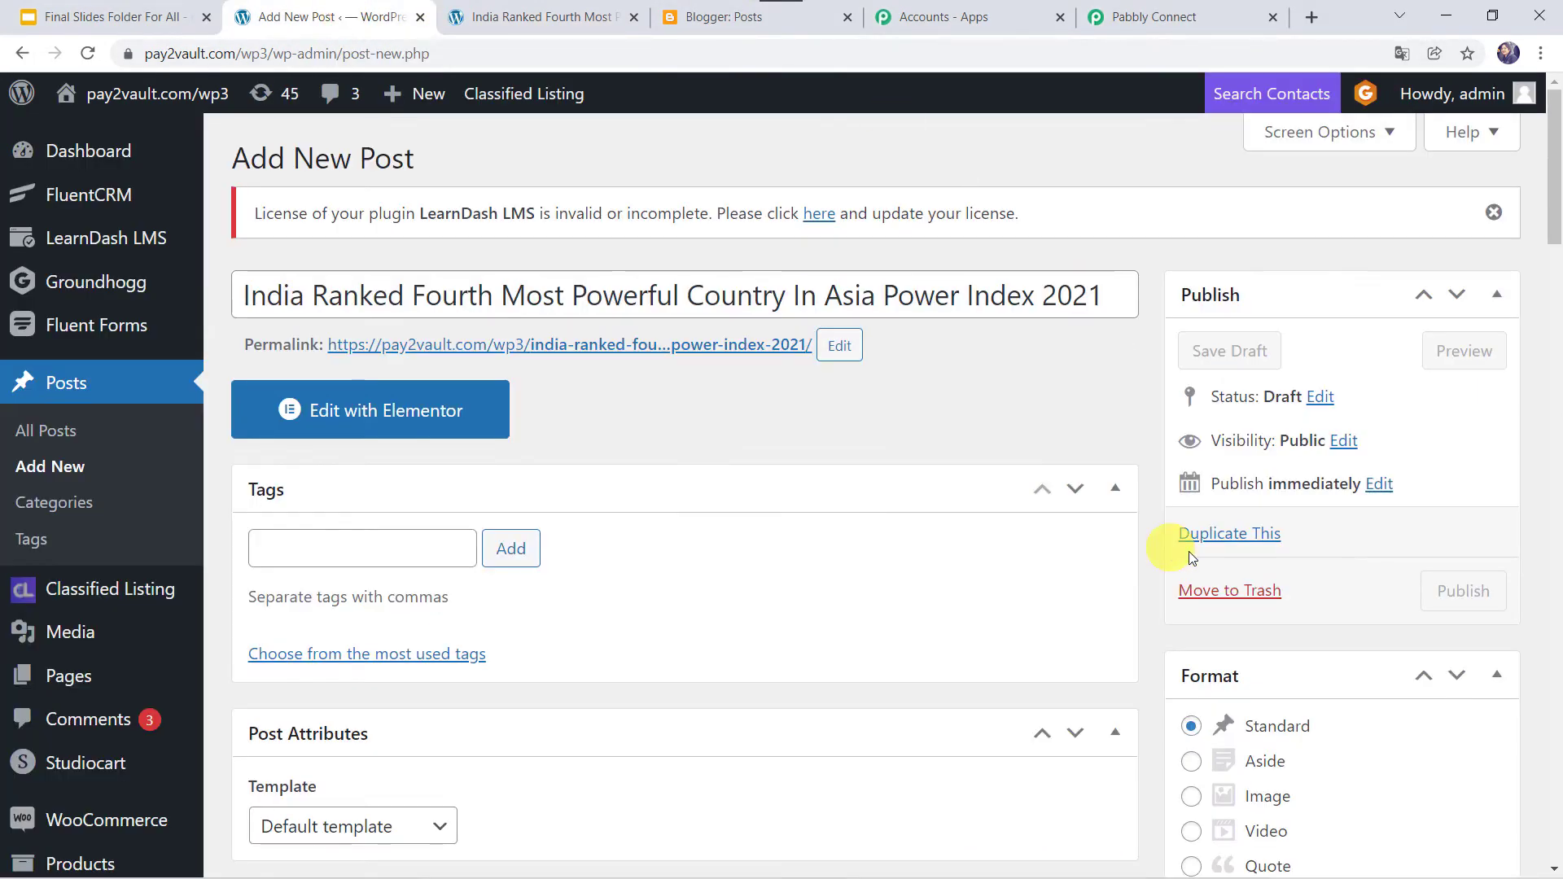
{"action": "left_click", "coordinate": [1464, 591]}
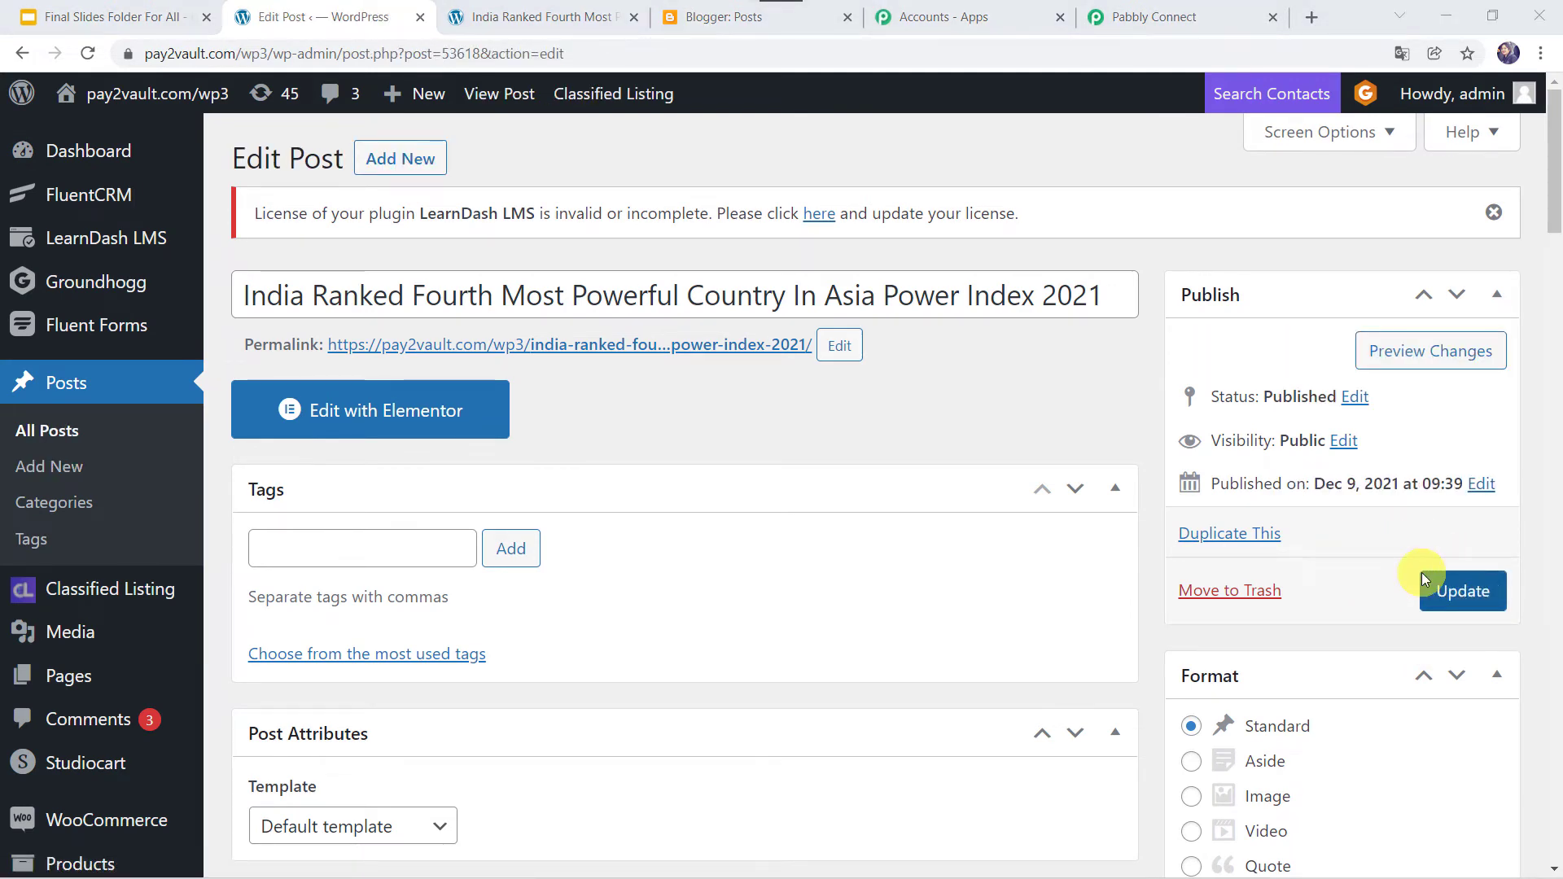
- Switch to Pabbly Connect and examine the captured webhook response, including the post's ID, date, content, title, status and meta fields
{"action": "left_click", "coordinate": [1162, 25]}
{"action": "scroll", "coordinate": [907, 433], "scroll_direction": "down", "scroll_amount": 1}
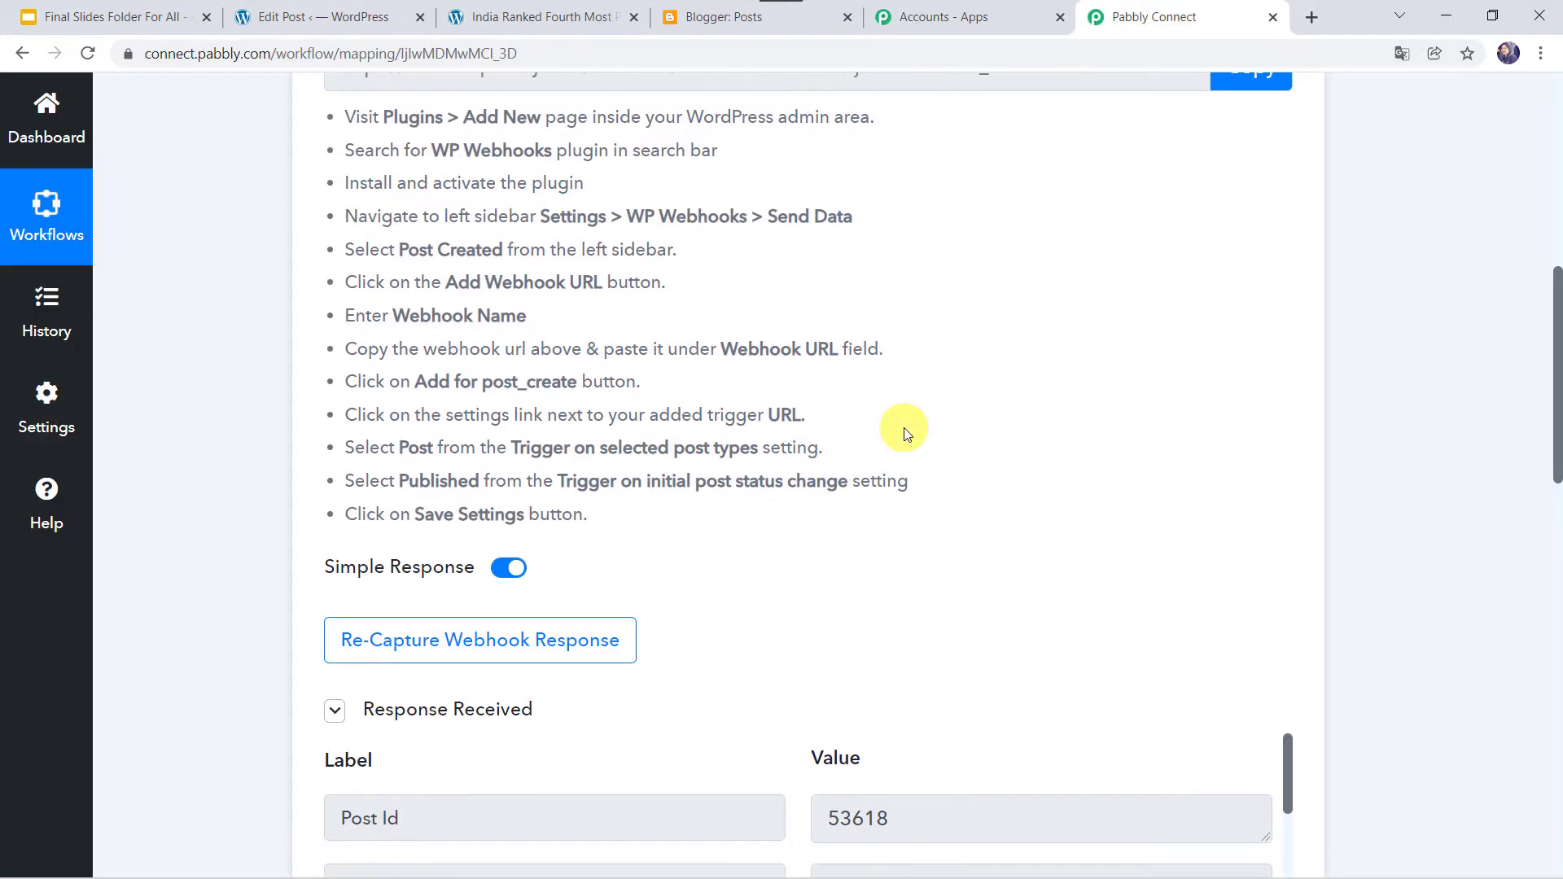
{"action": "scroll", "coordinate": [906, 433], "scroll_direction": "down", "scroll_amount": 5}
{"action": "scroll", "coordinate": [904, 428], "scroll_direction": "down", "scroll_amount": 1}
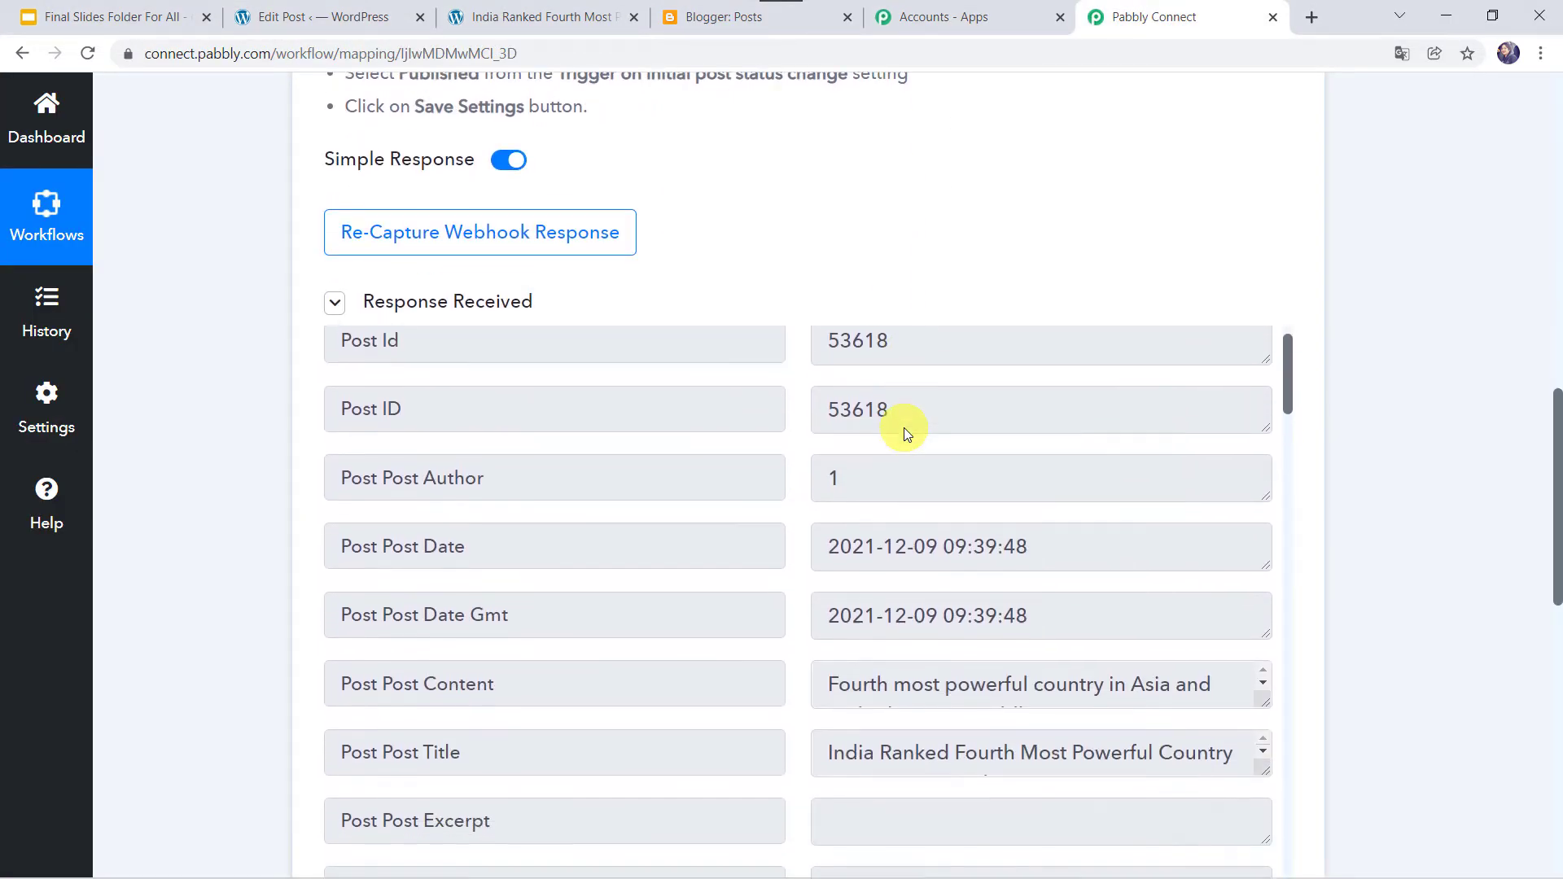
{"action": "scroll", "coordinate": [814, 269], "scroll_direction": "down", "scroll_amount": 1}
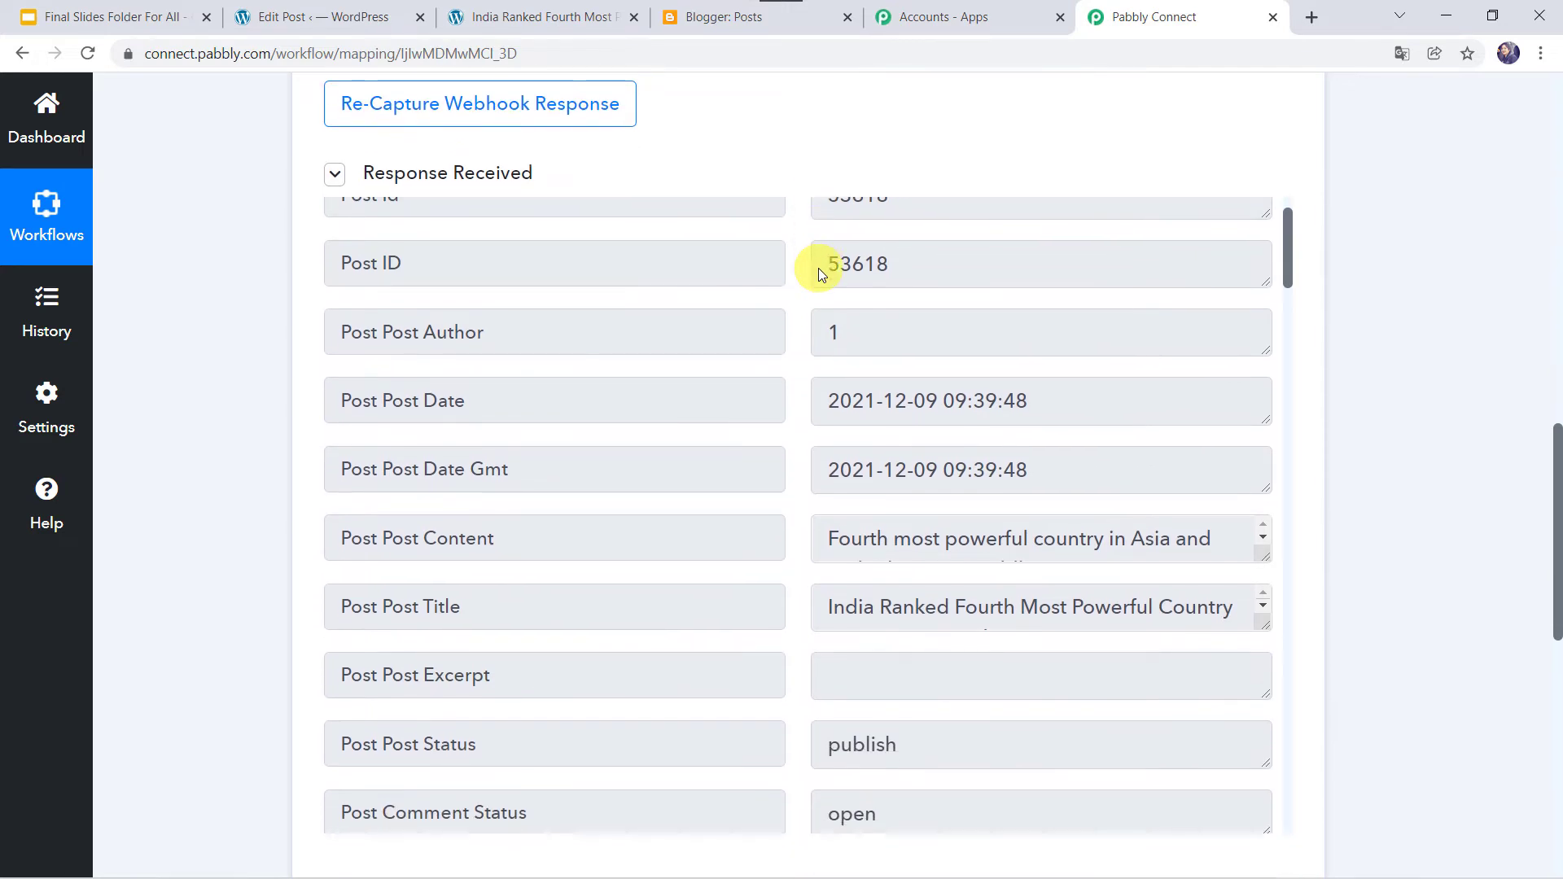
{"action": "scroll", "coordinate": [818, 267], "scroll_direction": "up", "scroll_amount": 1}
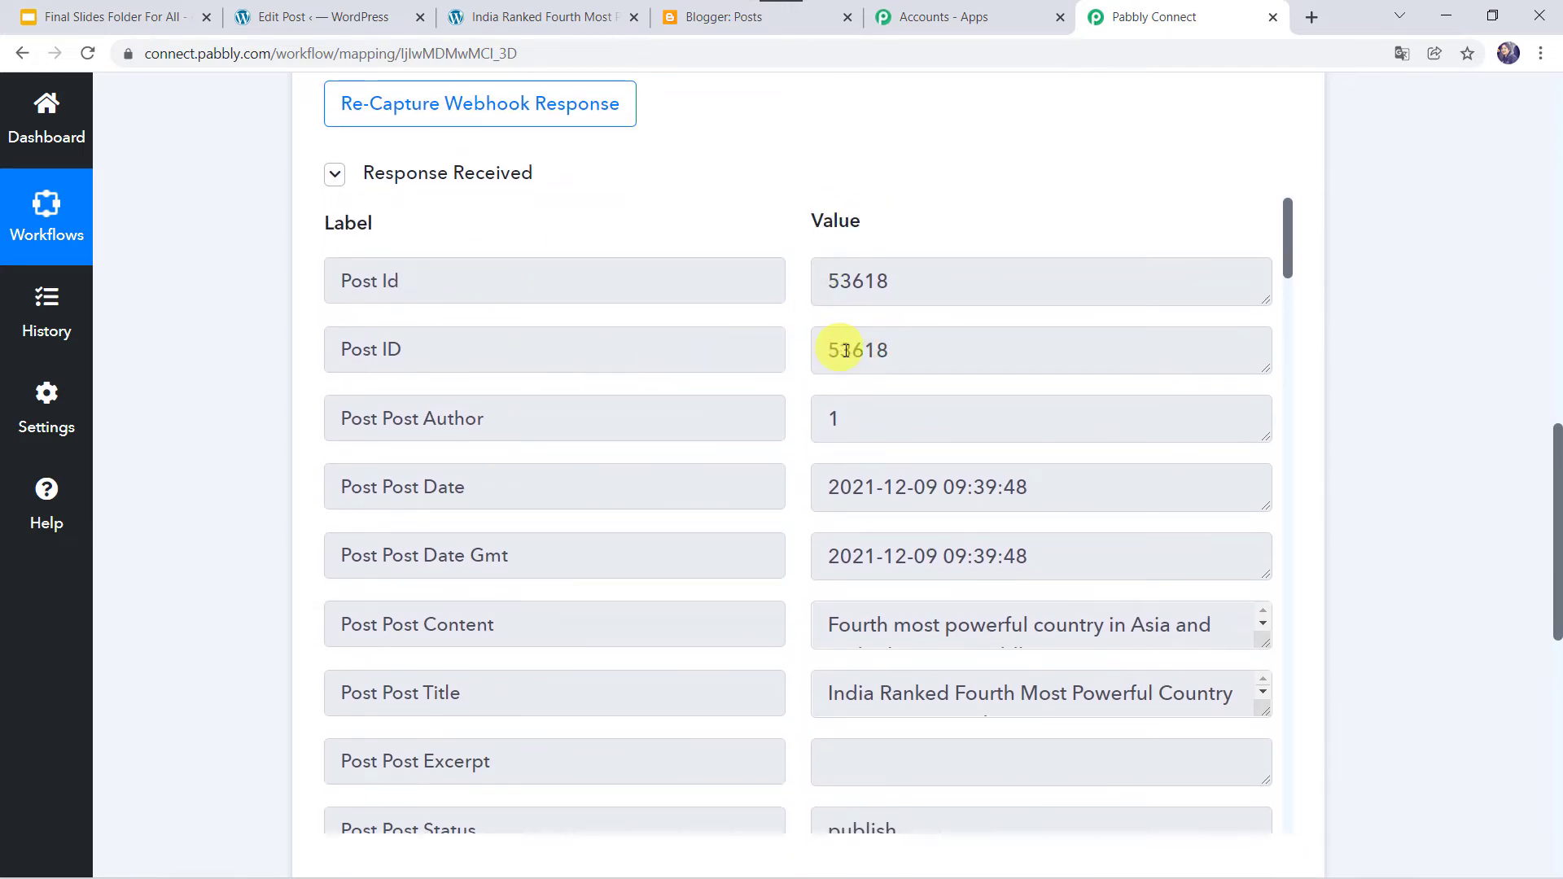
{"action": "scroll", "coordinate": [848, 353], "scroll_direction": "down", "scroll_amount": 2}
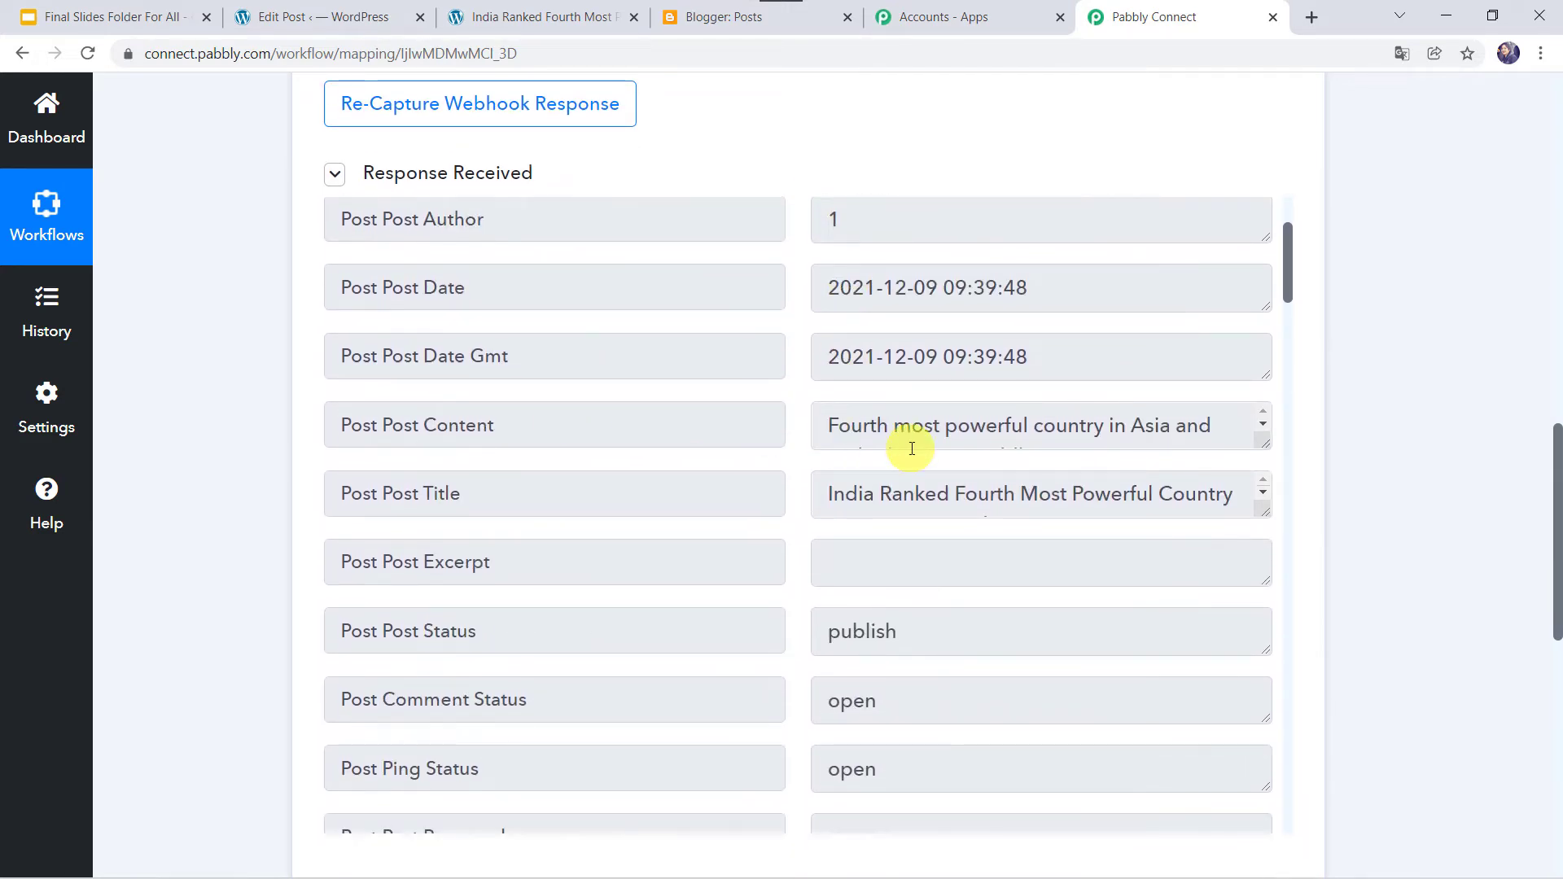
{"action": "scroll", "coordinate": [895, 508], "scroll_direction": "down", "scroll_amount": 1}
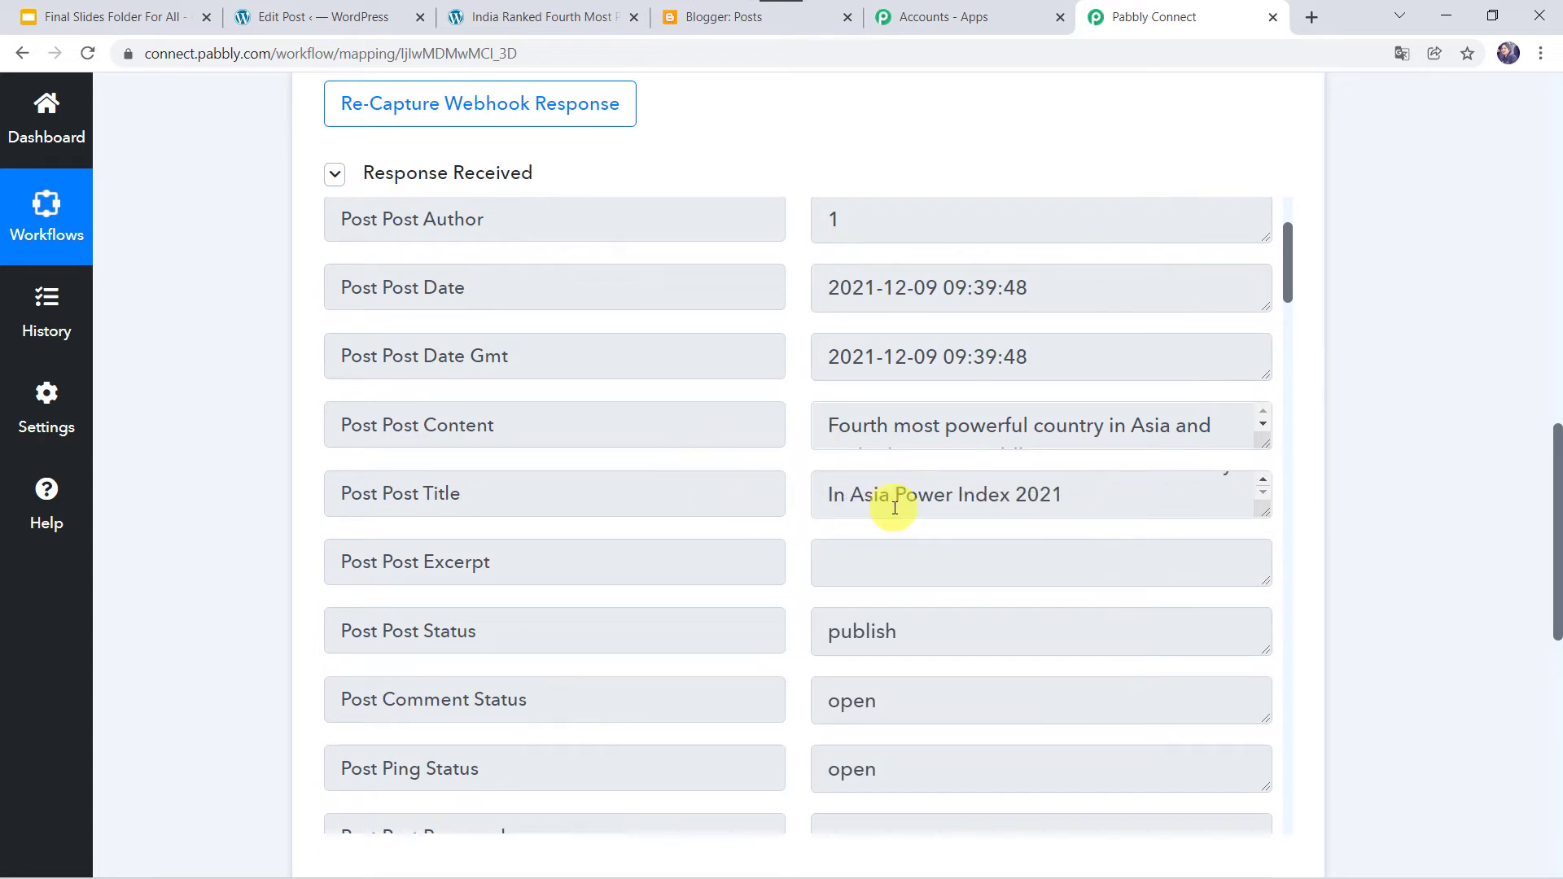
{"action": "scroll", "coordinate": [698, 641], "scroll_direction": "down", "scroll_amount": 5}
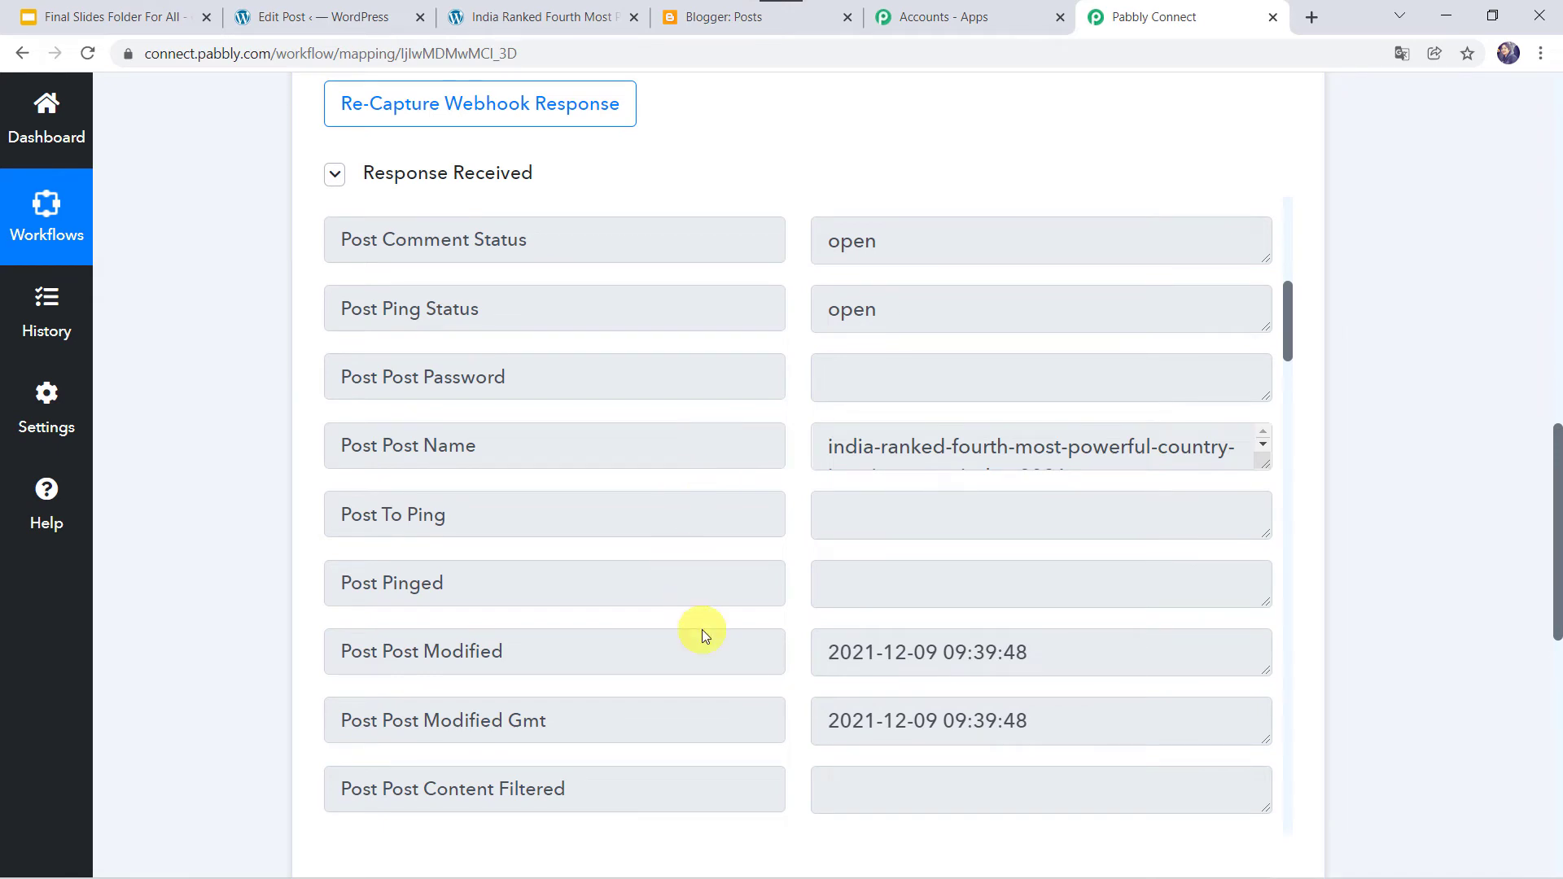
{"action": "scroll", "coordinate": [702, 628], "scroll_direction": "down", "scroll_amount": 4}
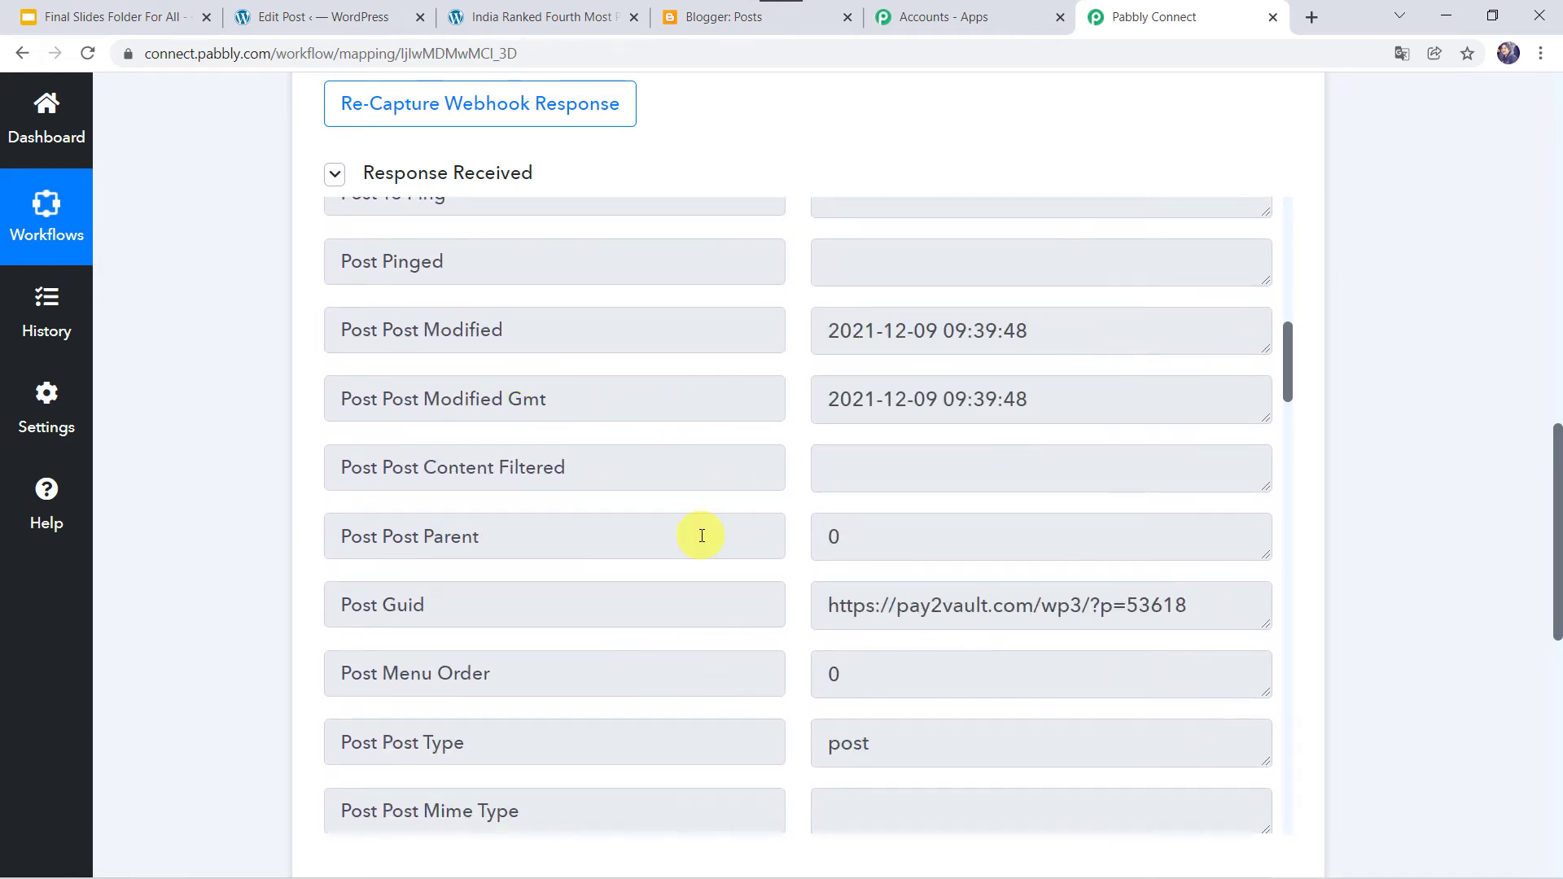
{"action": "scroll", "coordinate": [702, 536], "scroll_direction": "down", "scroll_amount": 12}
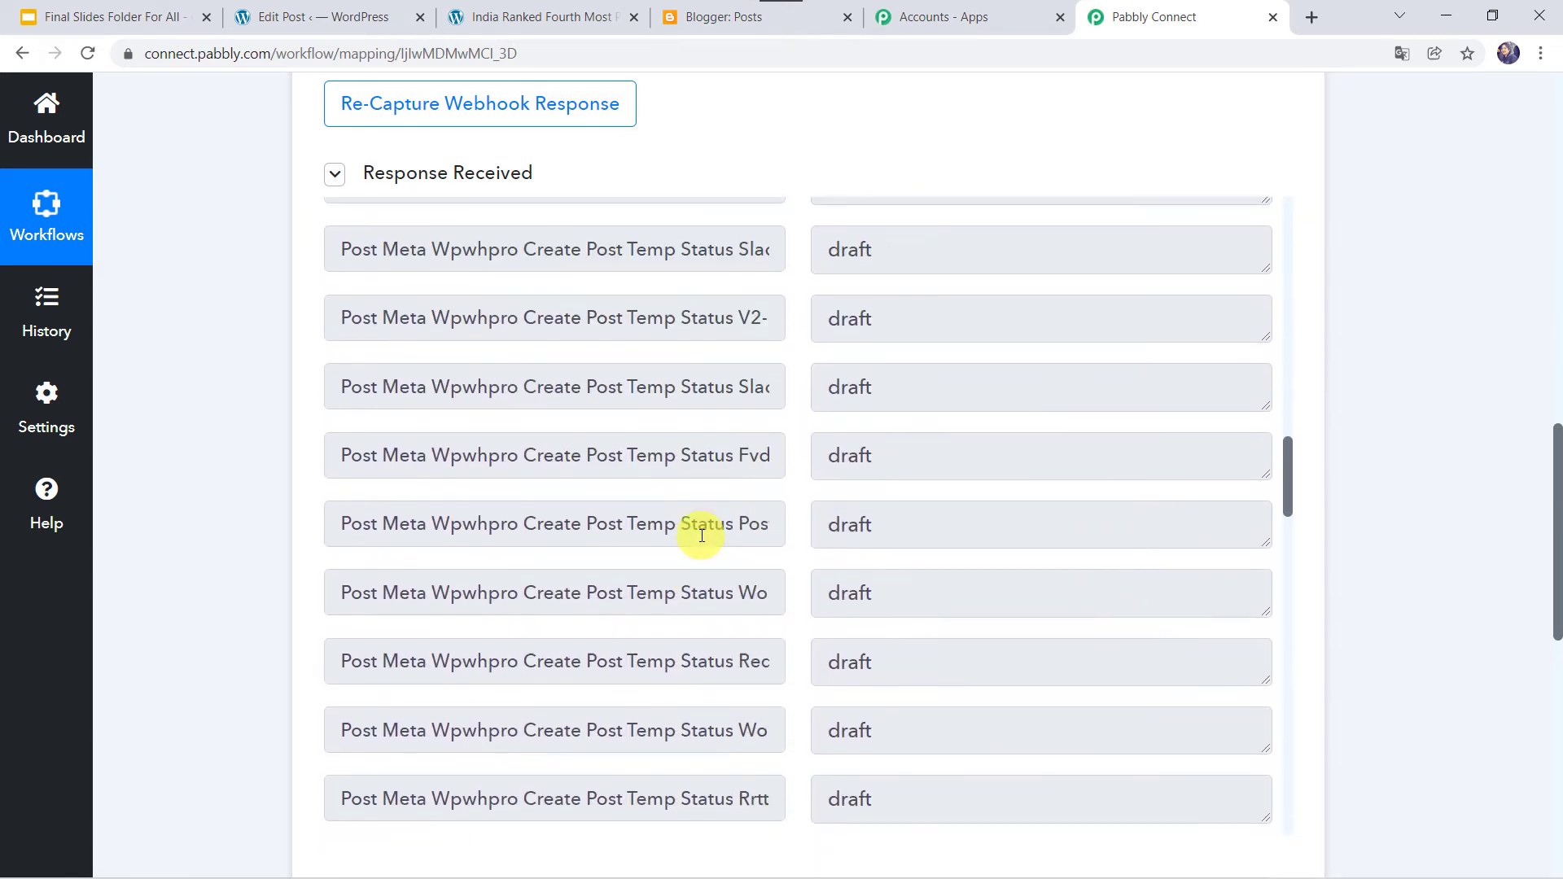
{"action": "scroll", "coordinate": [702, 536], "scroll_direction": "down", "scroll_amount": 15}
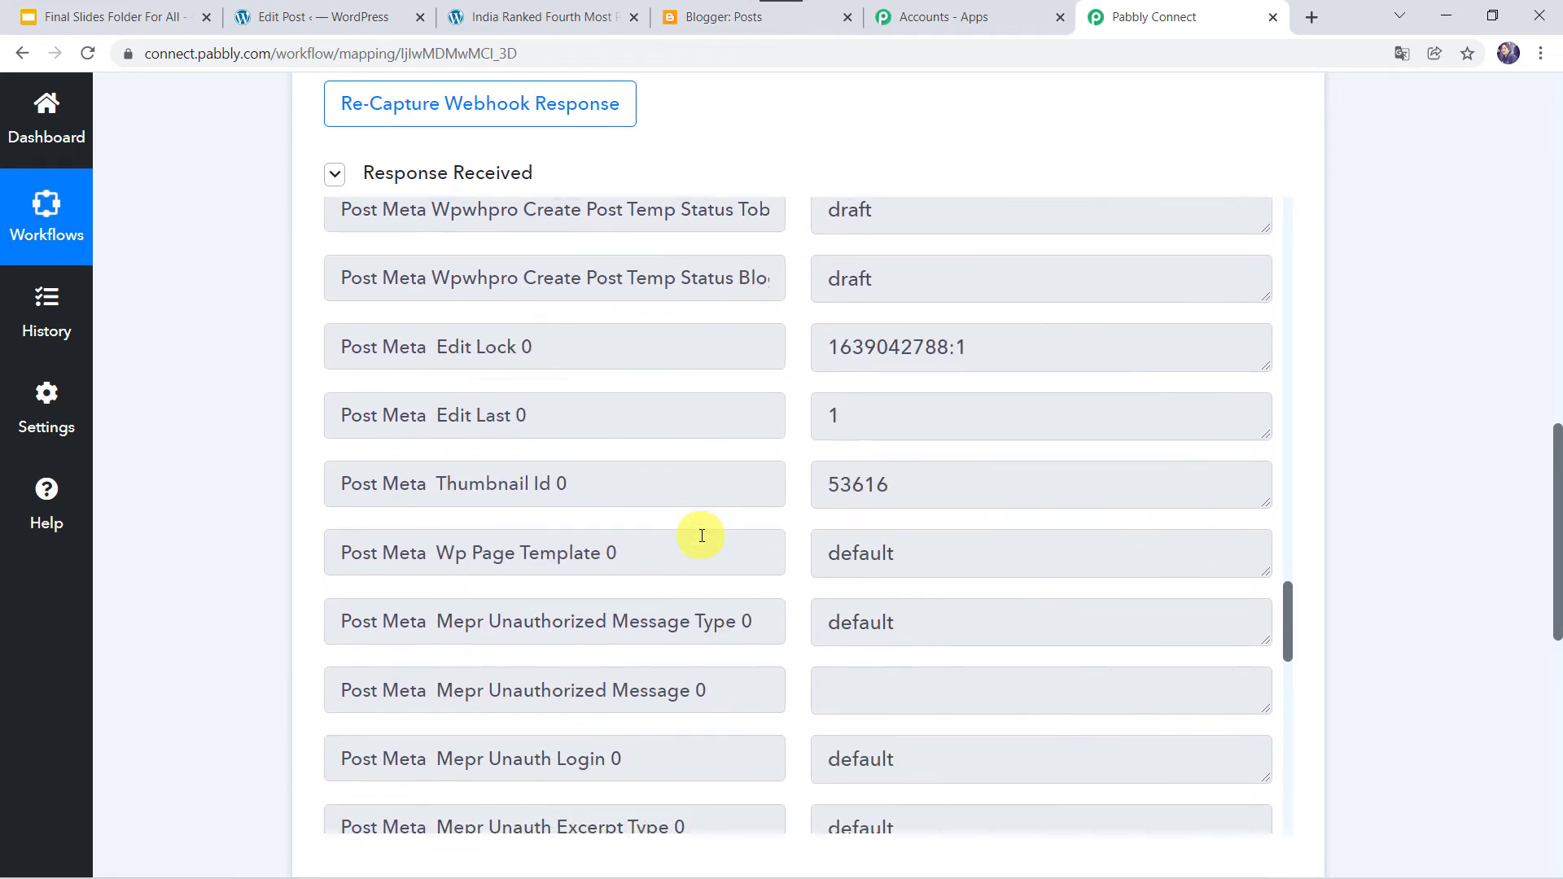
- Examine the remaining webhook response fields, including the post thumbnail, permalink and category taxonomy data
{"action": "scroll", "coordinate": [702, 536], "scroll_direction": "down", "scroll_amount": 11}
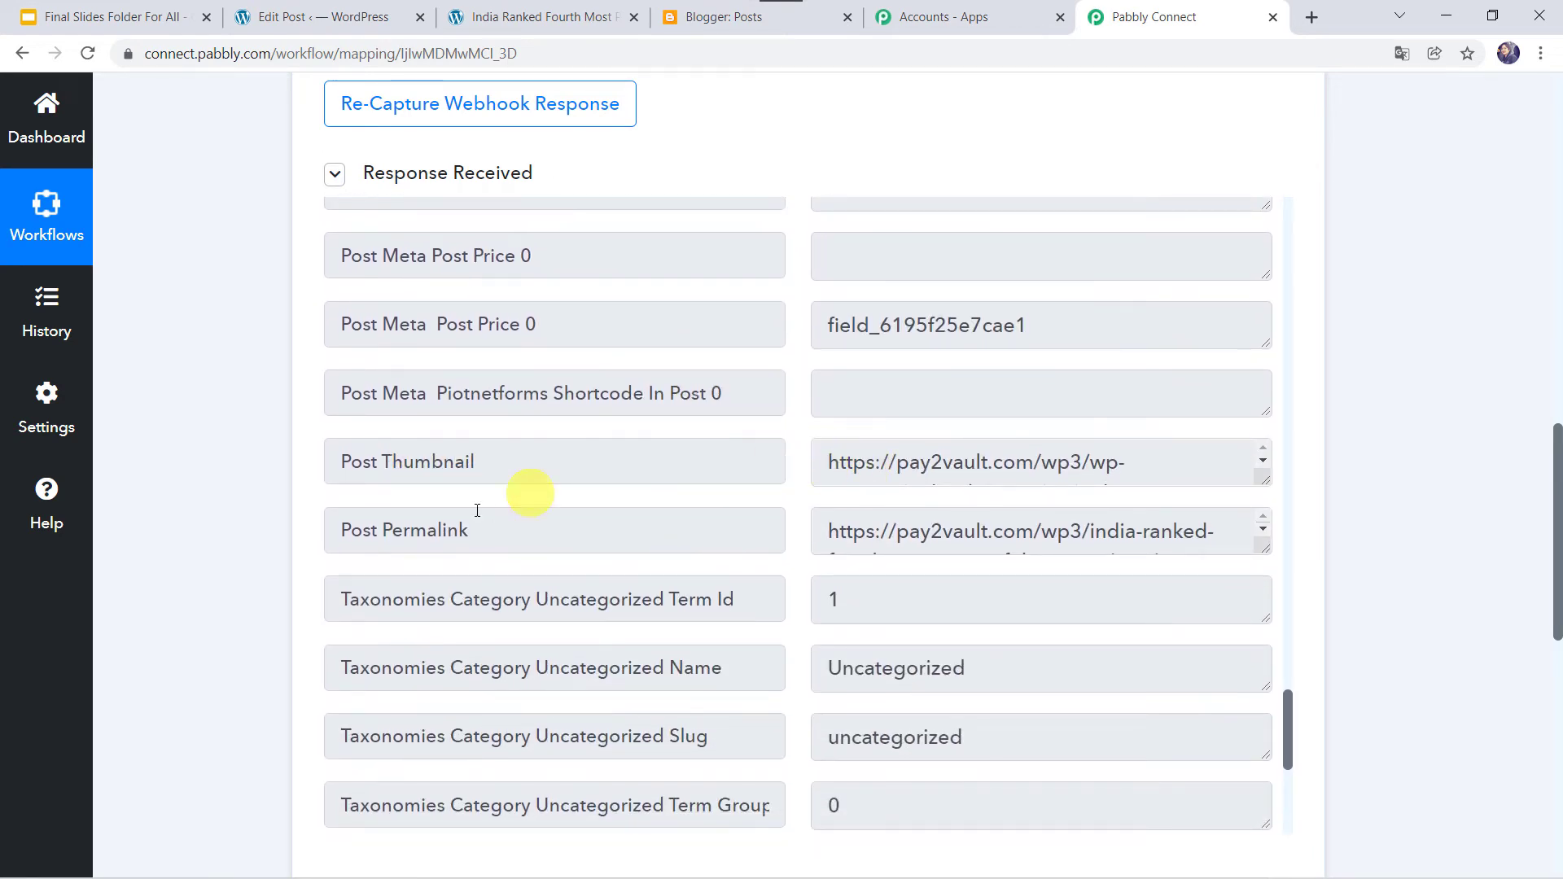
{"action": "scroll", "coordinate": [698, 561], "scroll_direction": "down", "scroll_amount": 7}
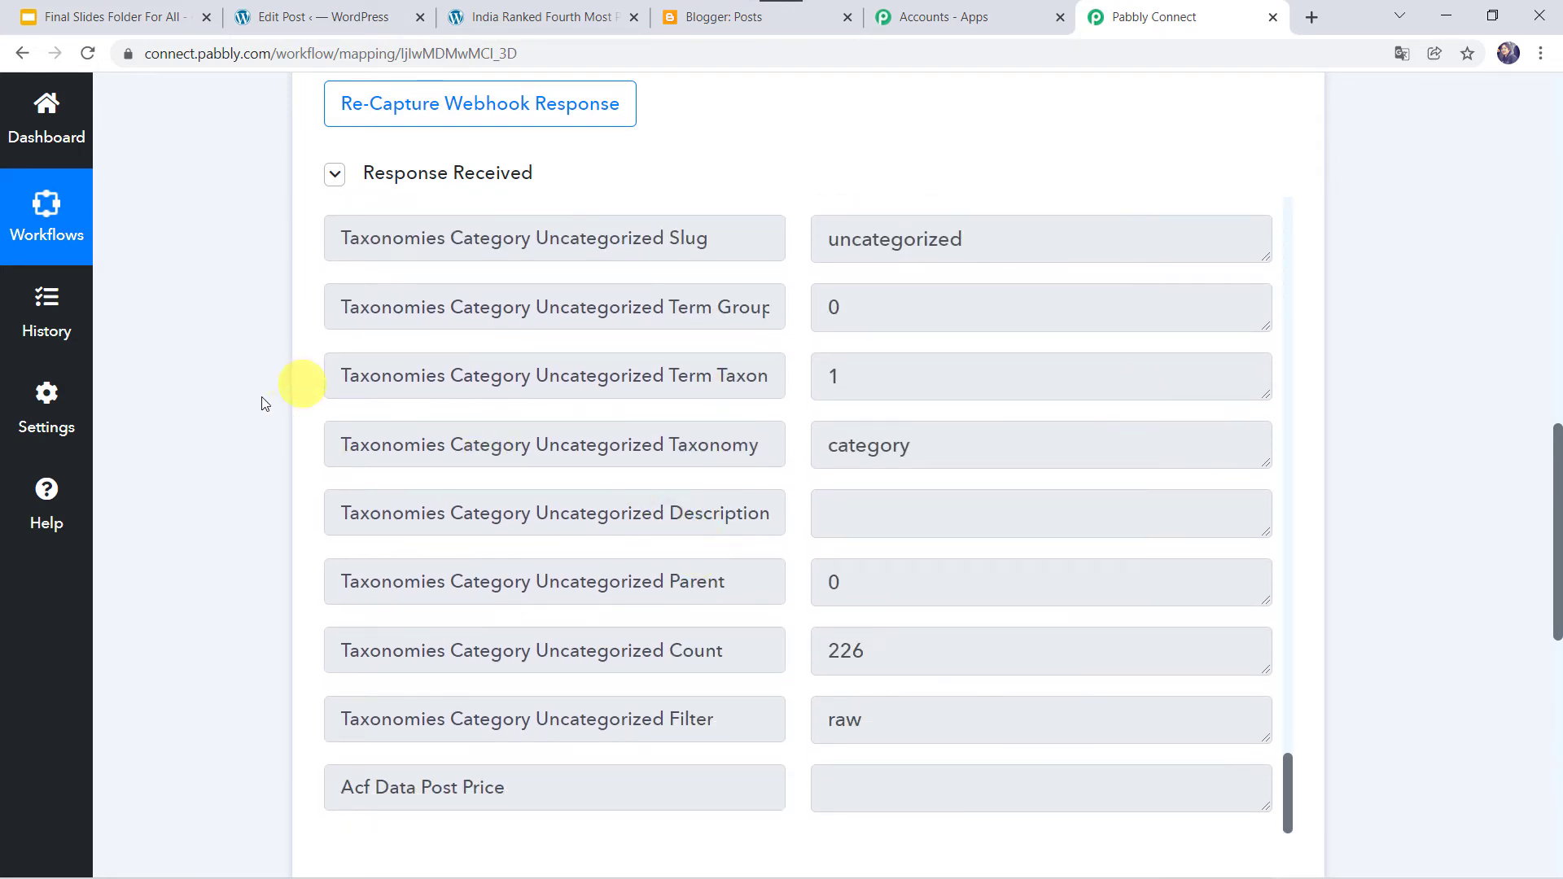
{"action": "scroll", "coordinate": [472, 476], "scroll_direction": "up", "scroll_amount": 20}
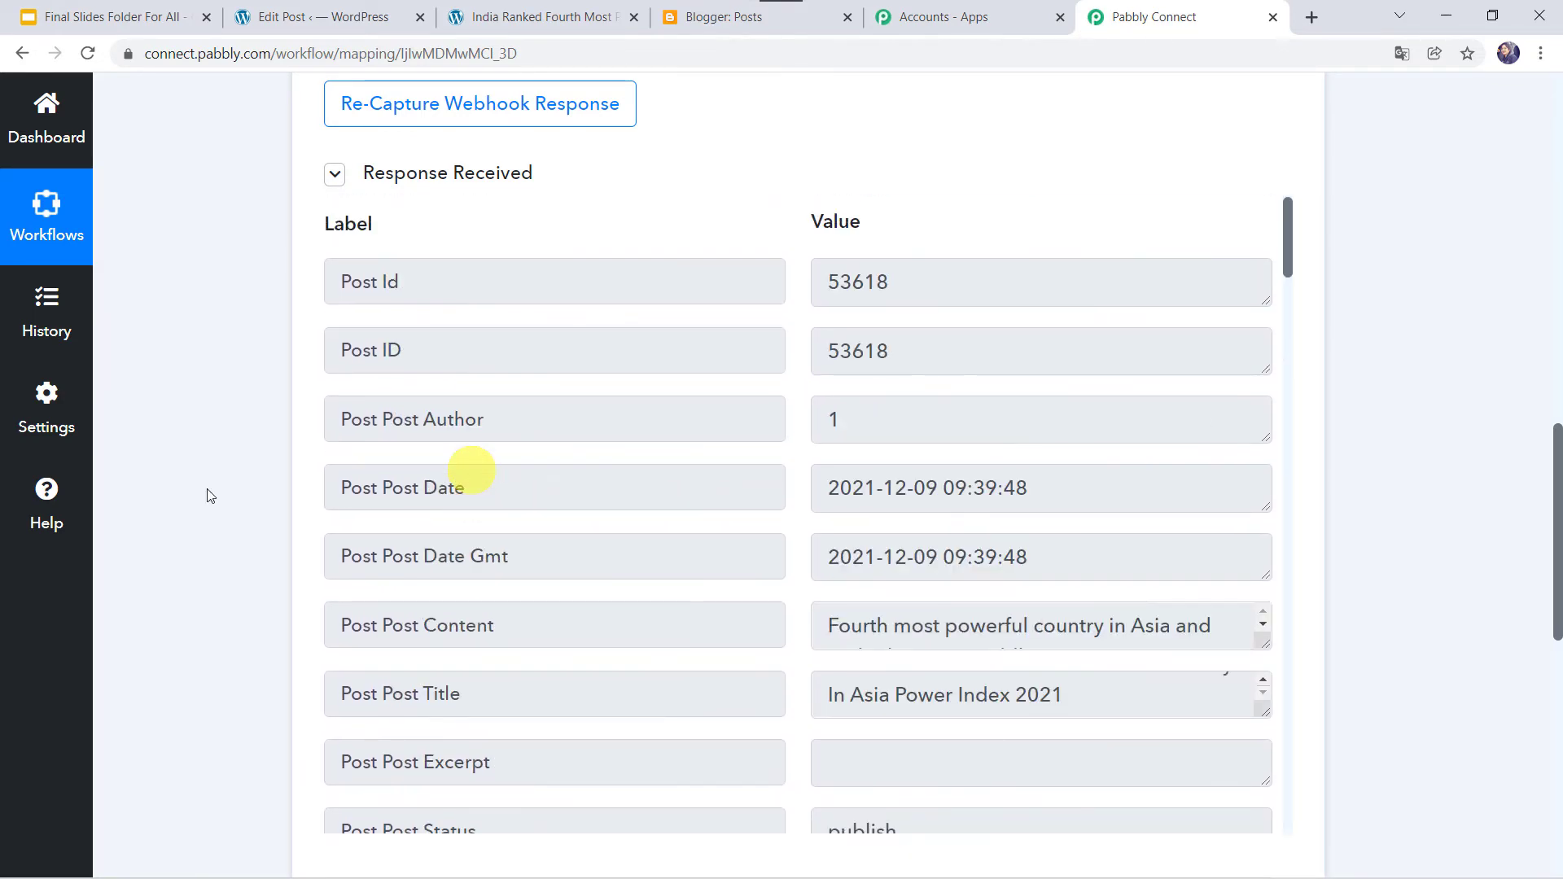
- Set the workflow's action app to Google Blogger with Create a Post as the action event
{"action": "scroll", "coordinate": [219, 683], "scroll_direction": "down", "scroll_amount": 8}
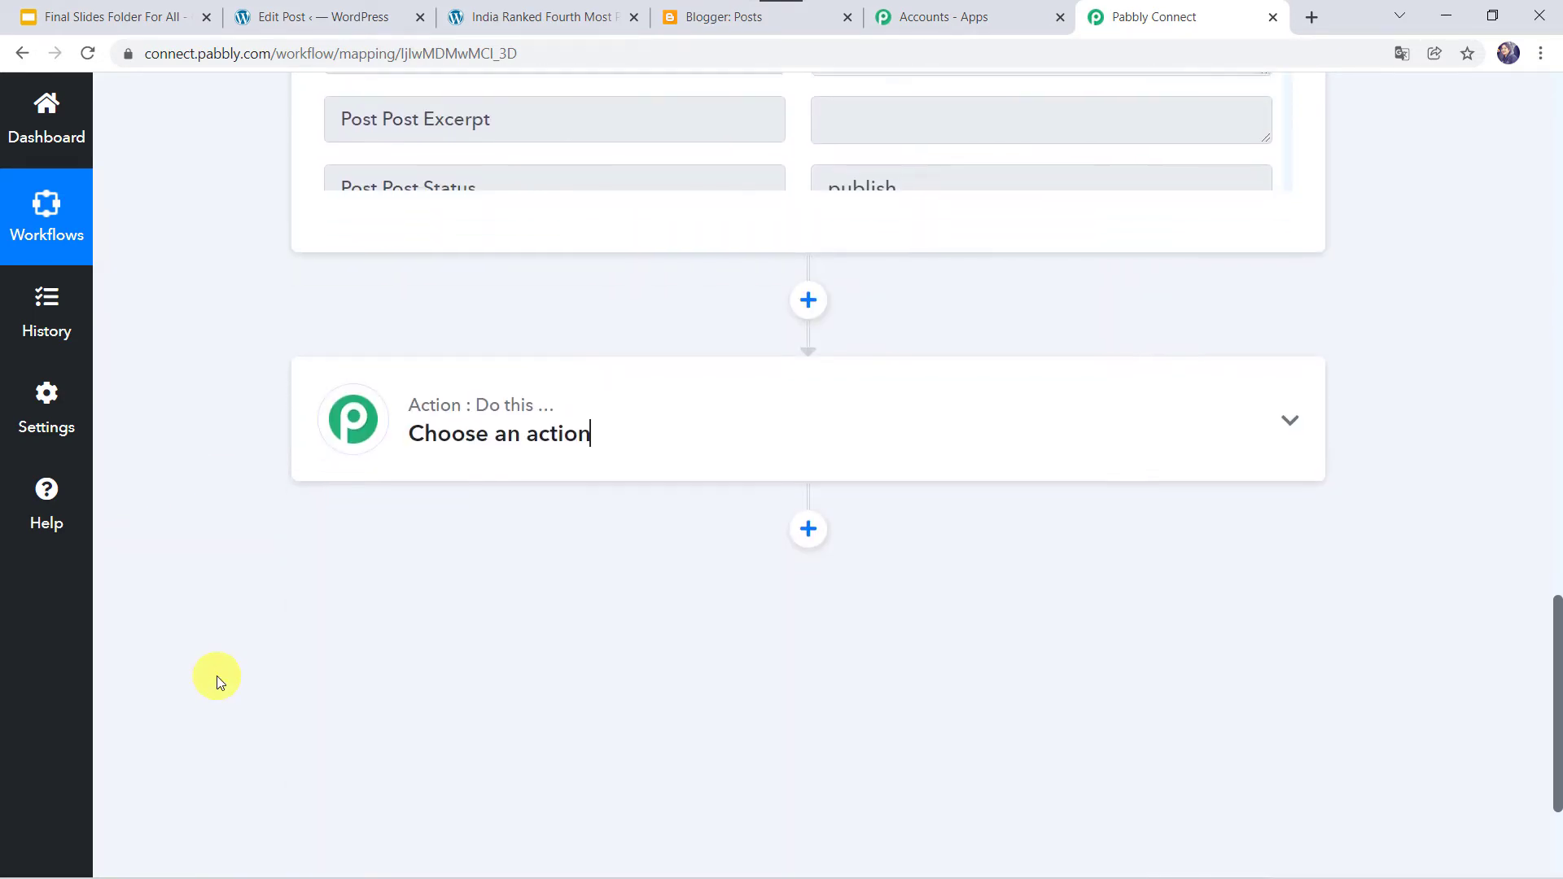
{"action": "left_click", "coordinate": [765, 430]}
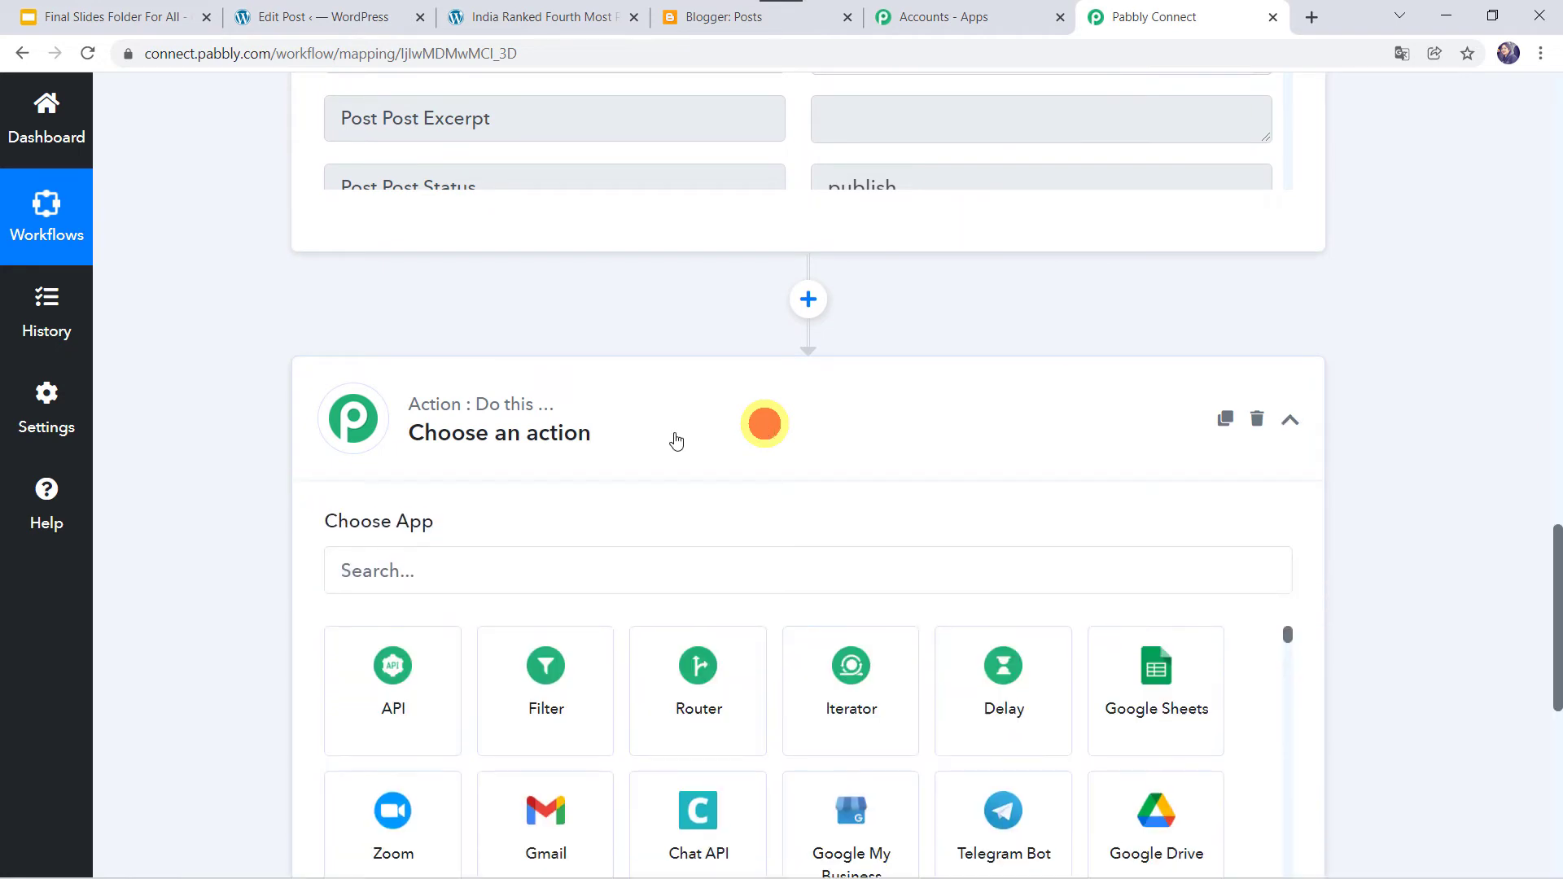
{"action": "left_click", "coordinate": [434, 576]}
{"action": "type", "text": "b"}
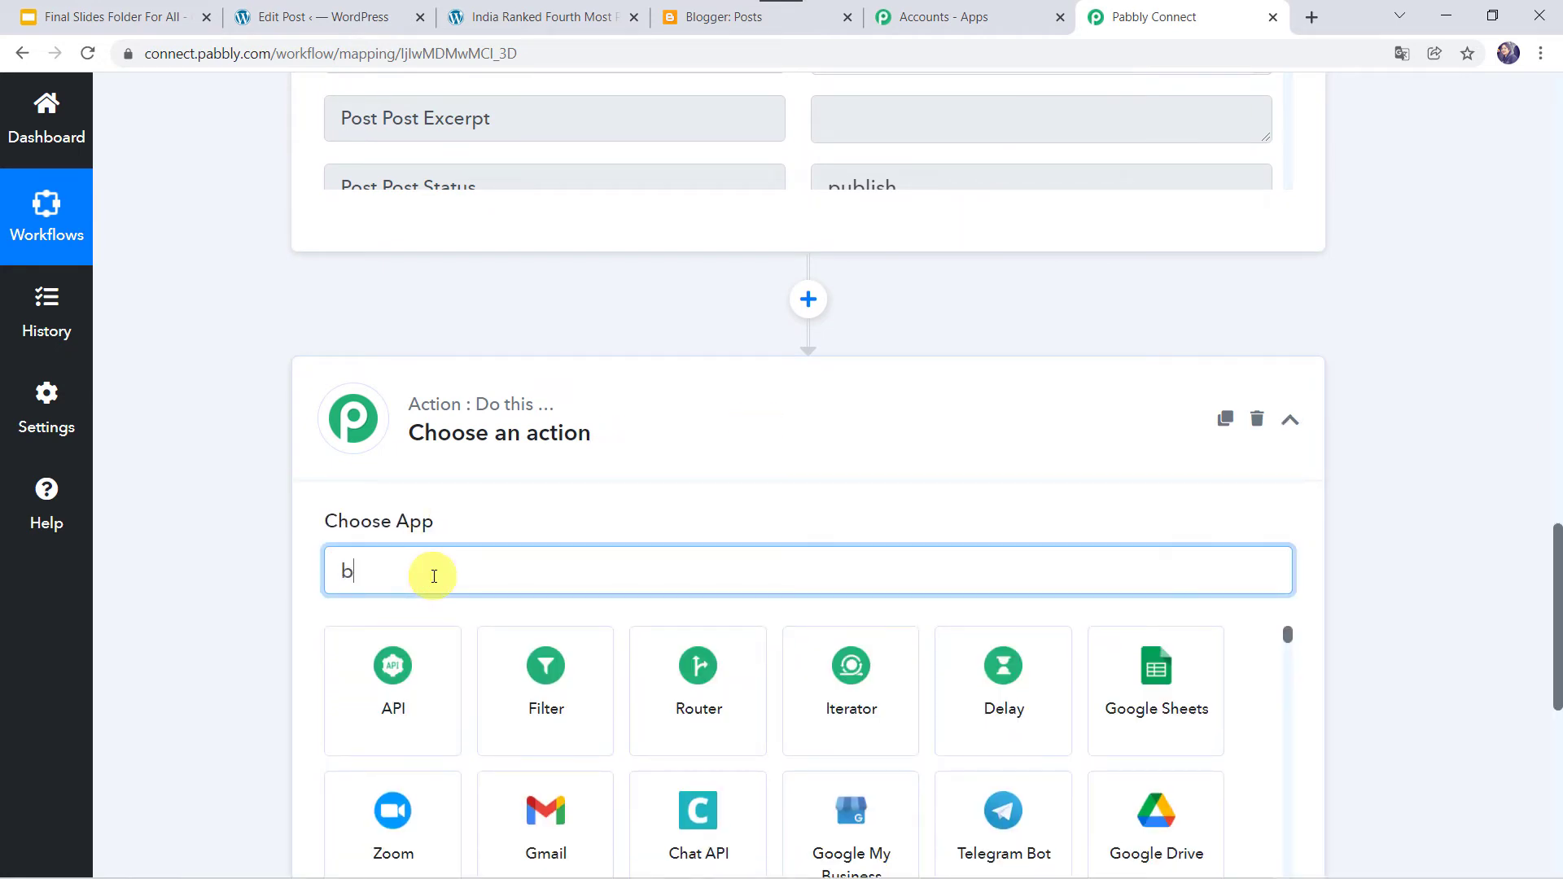
{"action": "type", "text": "lo"}
{"action": "left_click", "coordinate": [394, 659]}
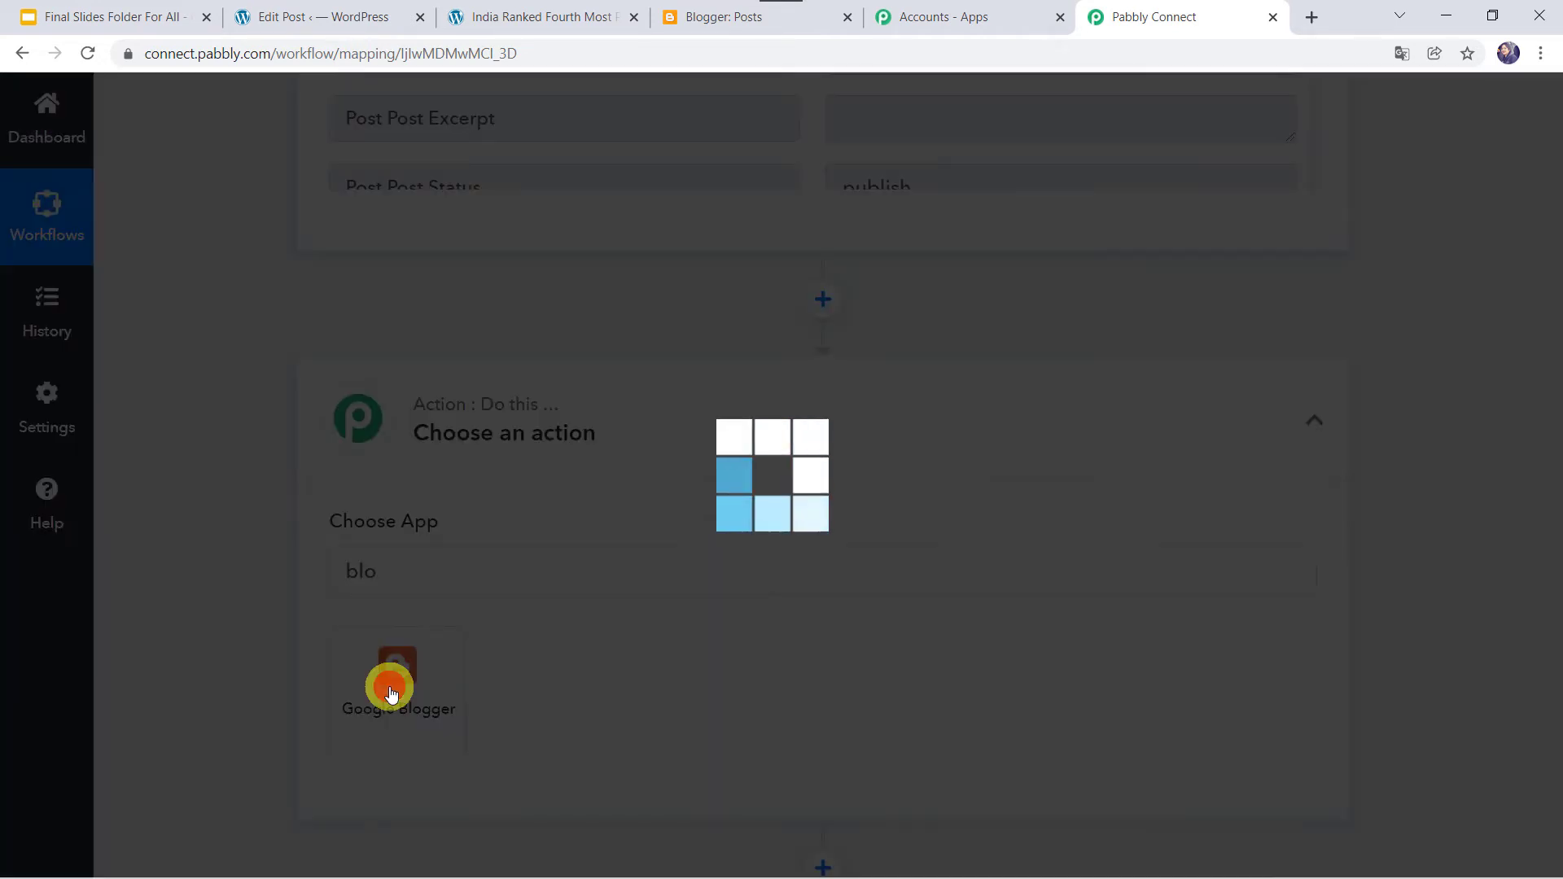
{"action": "scroll", "coordinate": [391, 692], "scroll_direction": "down", "scroll_amount": 3}
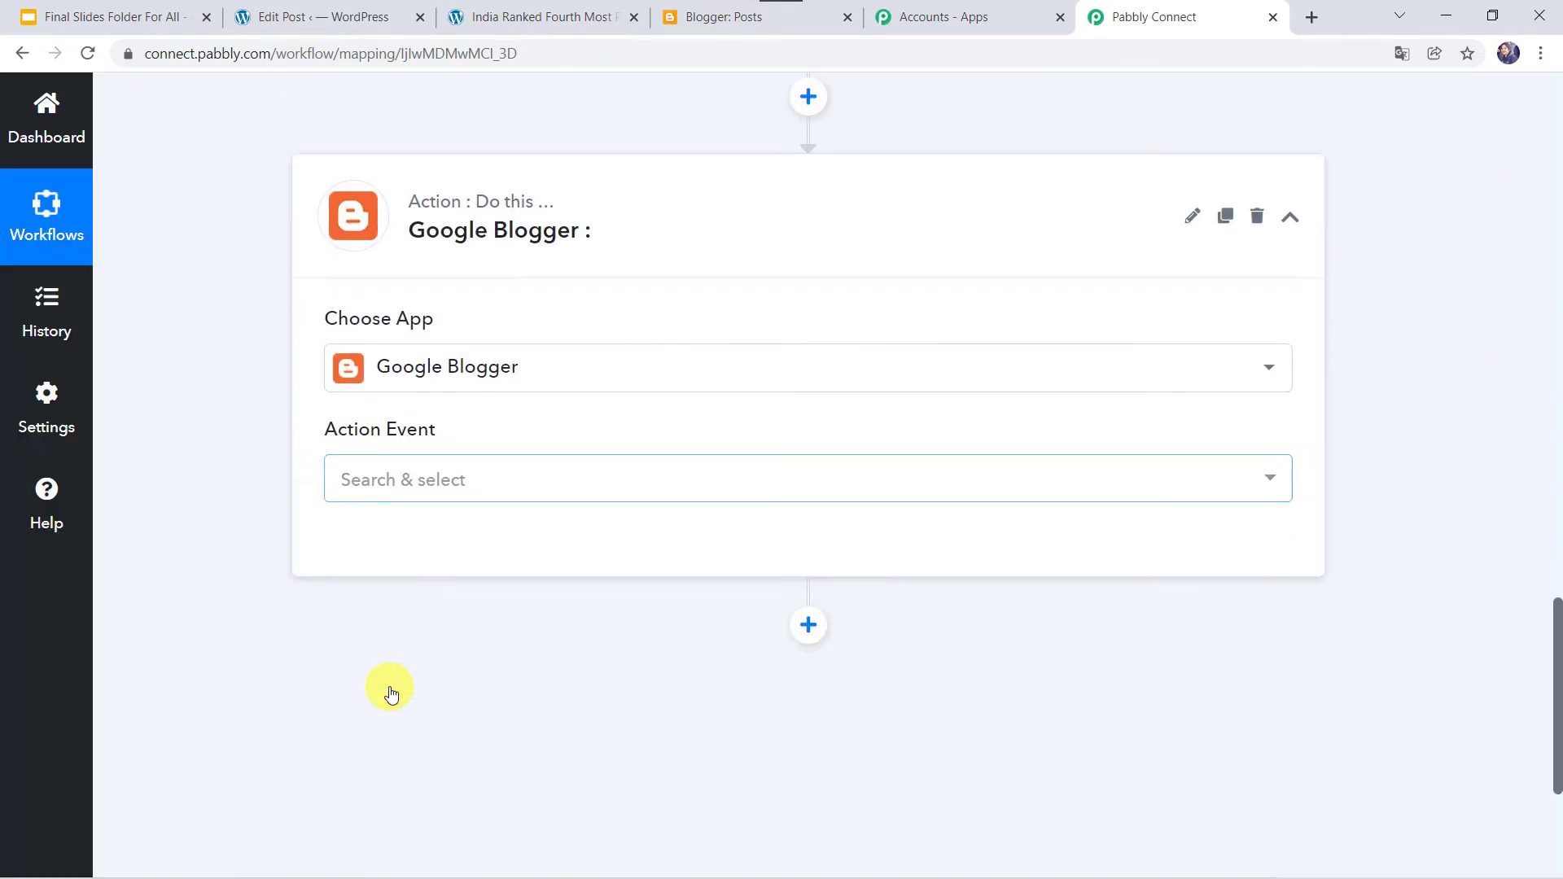
{"action": "left_click", "coordinate": [383, 475]}
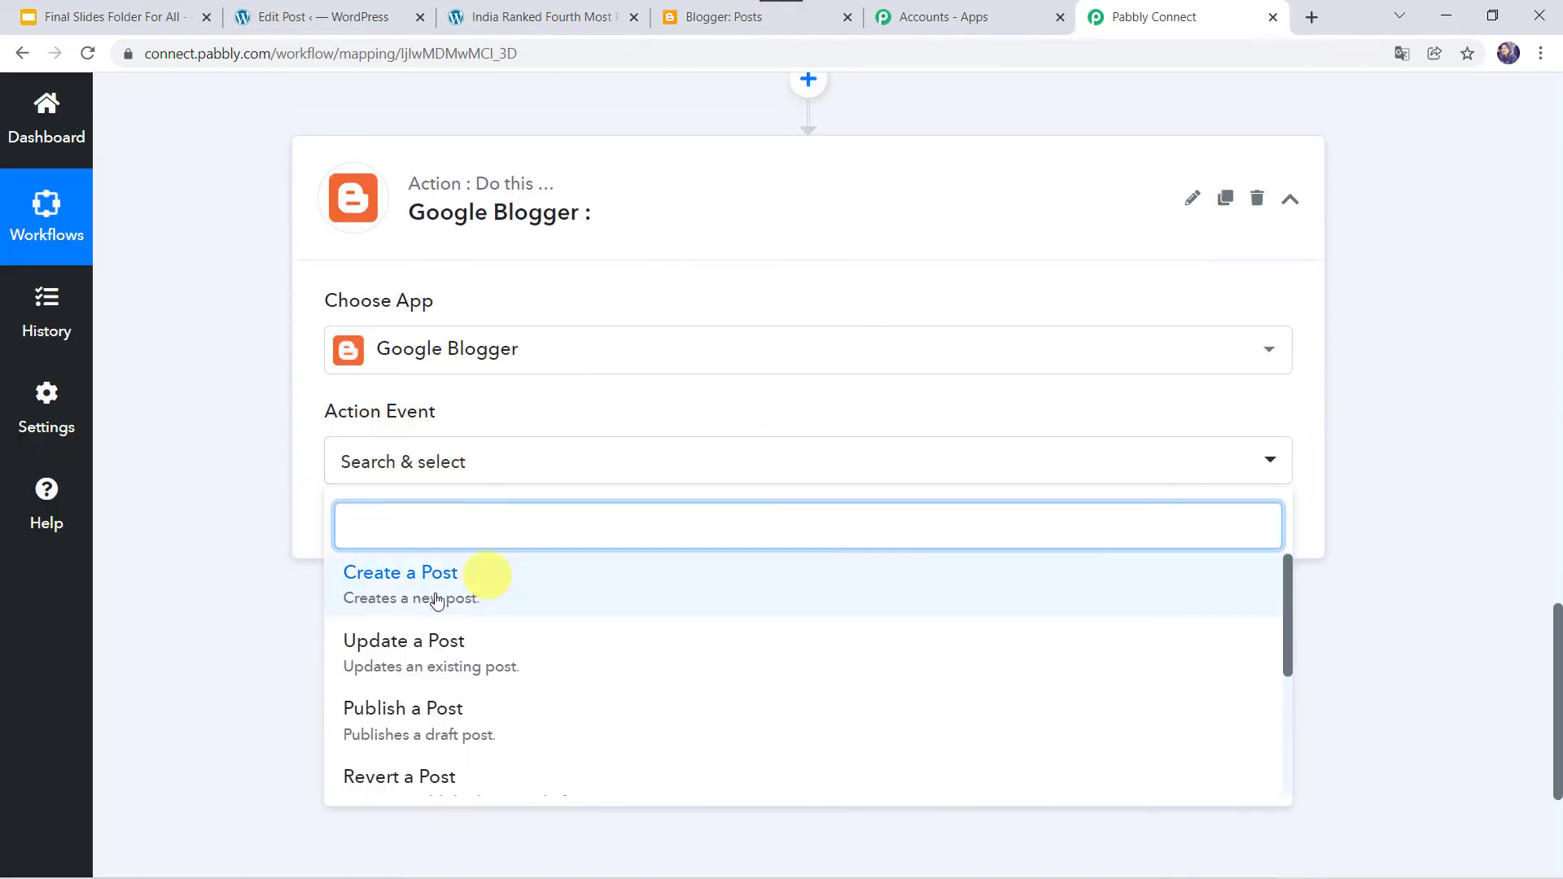
{"action": "left_click", "coordinate": [468, 598]}
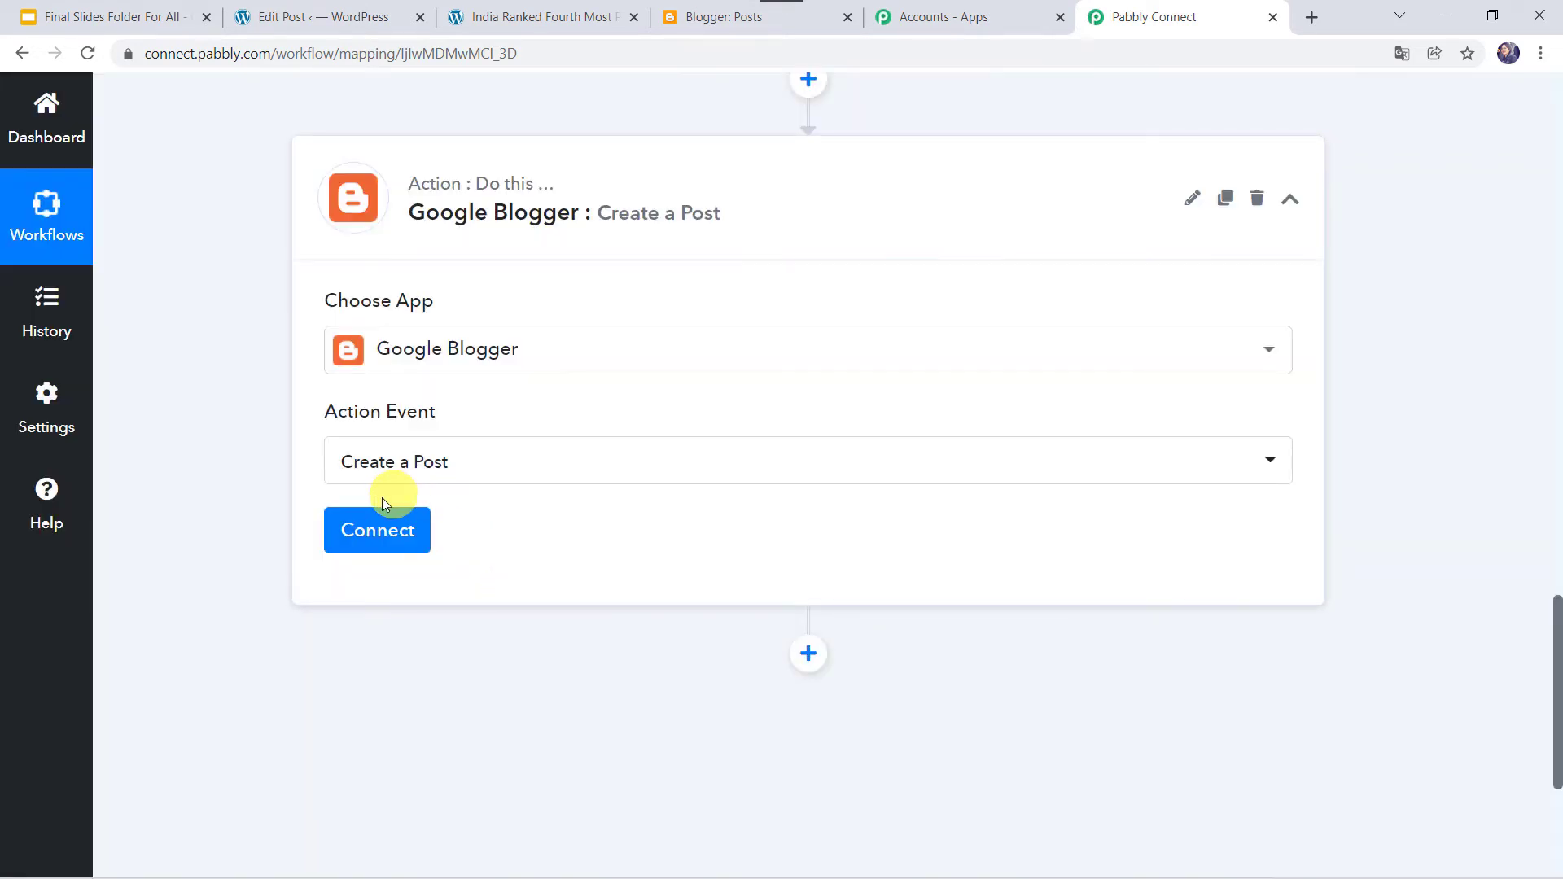
- Add a new Google Blogger connection and authorize Pabbly Connect Blogger with the blog owner's Google account
{"action": "left_click", "coordinate": [369, 529]}
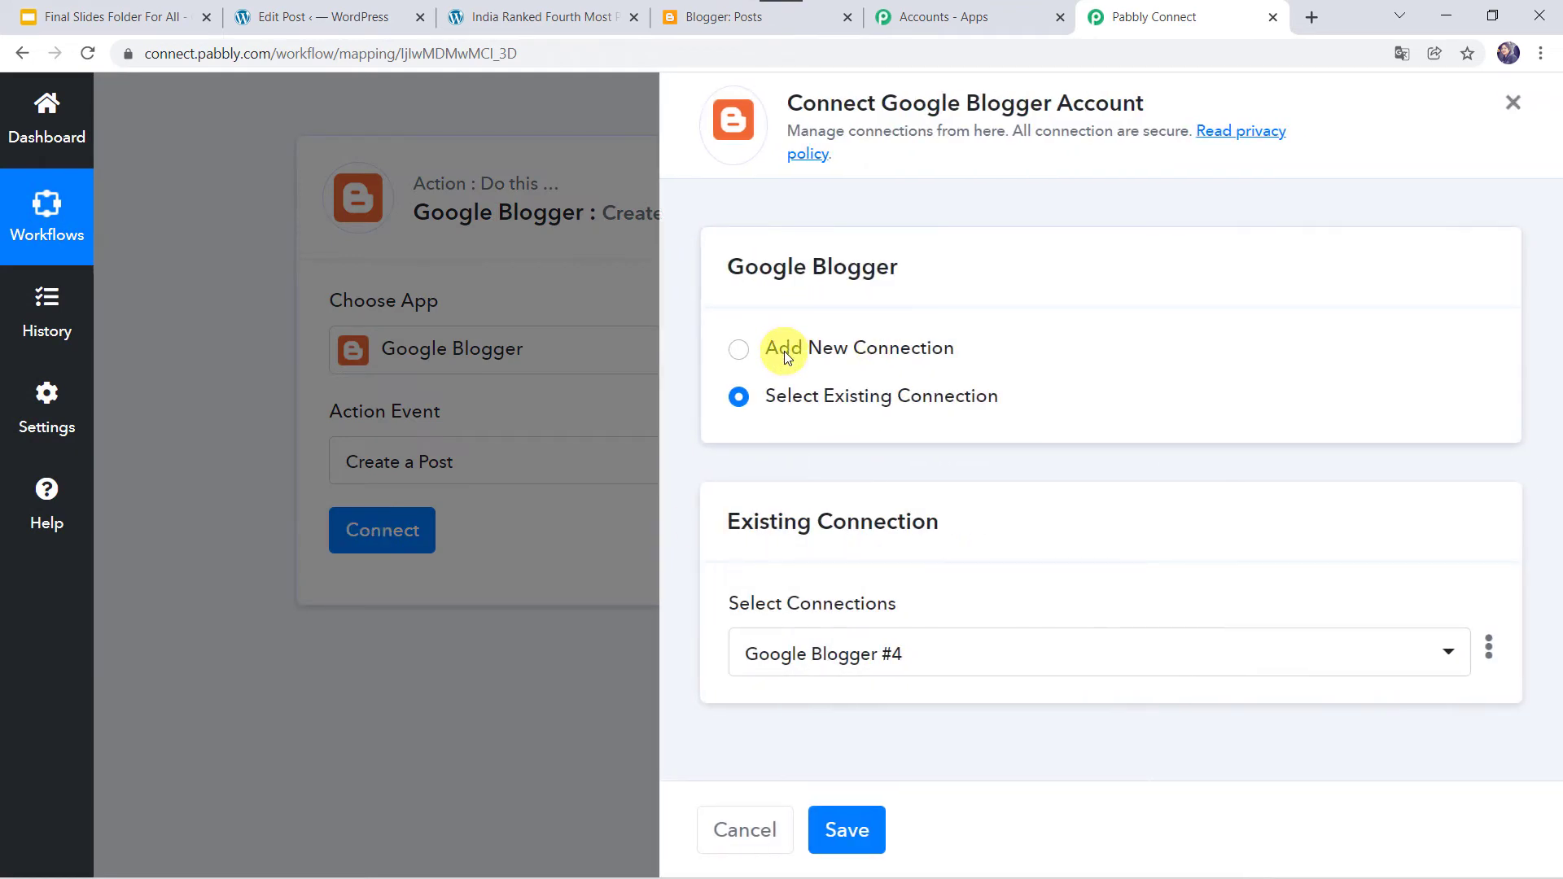
{"action": "left_click", "coordinate": [784, 351]}
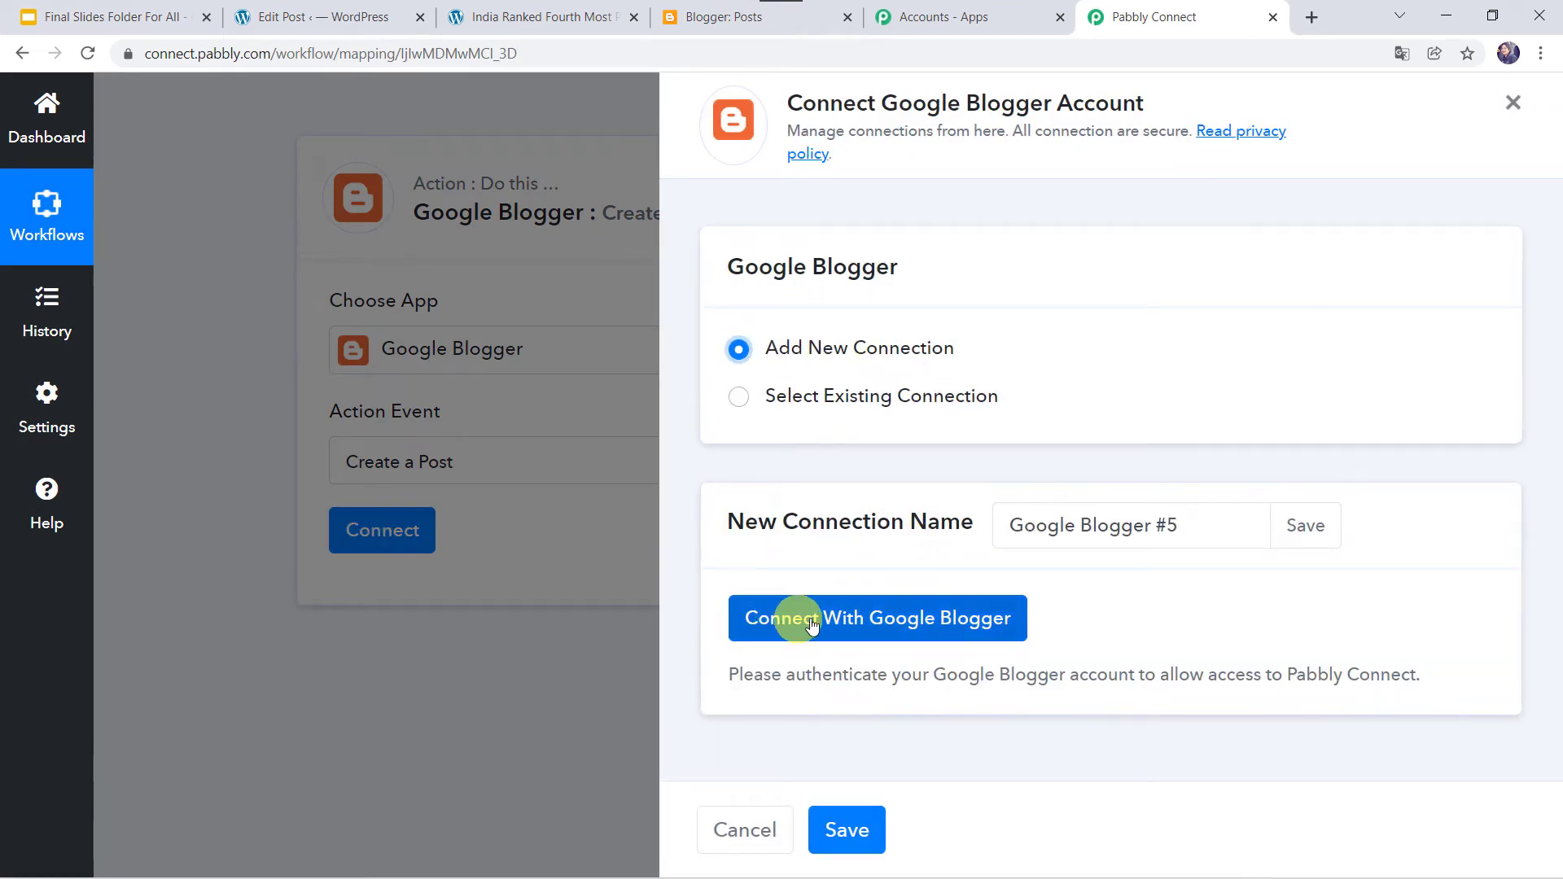
{"action": "left_click", "coordinate": [865, 625]}
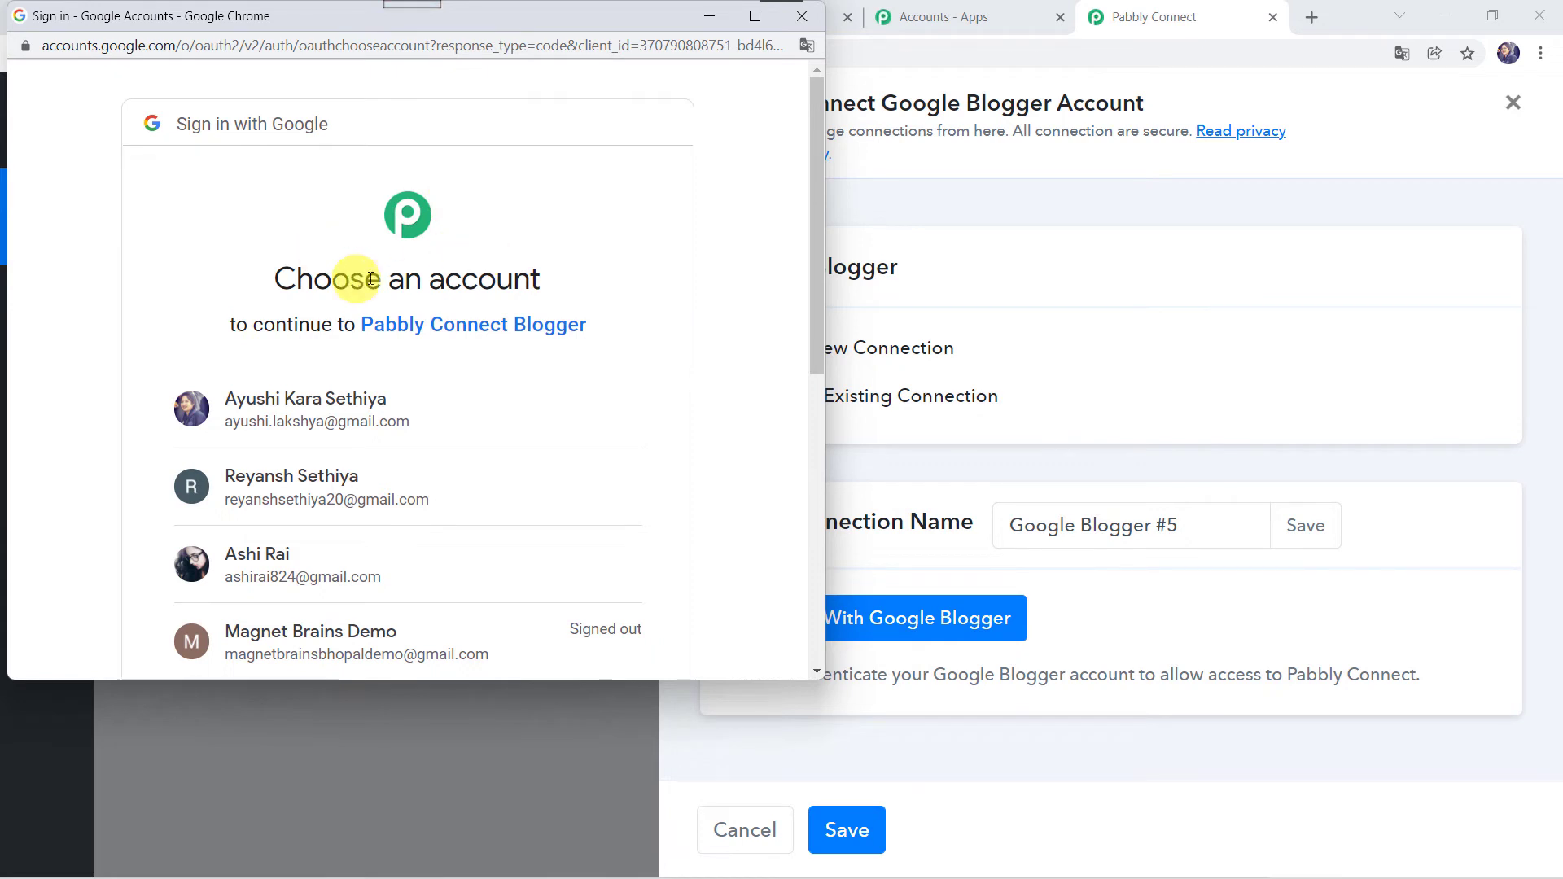
{"action": "scroll", "coordinate": [583, 365], "scroll_direction": "down", "scroll_amount": 2}
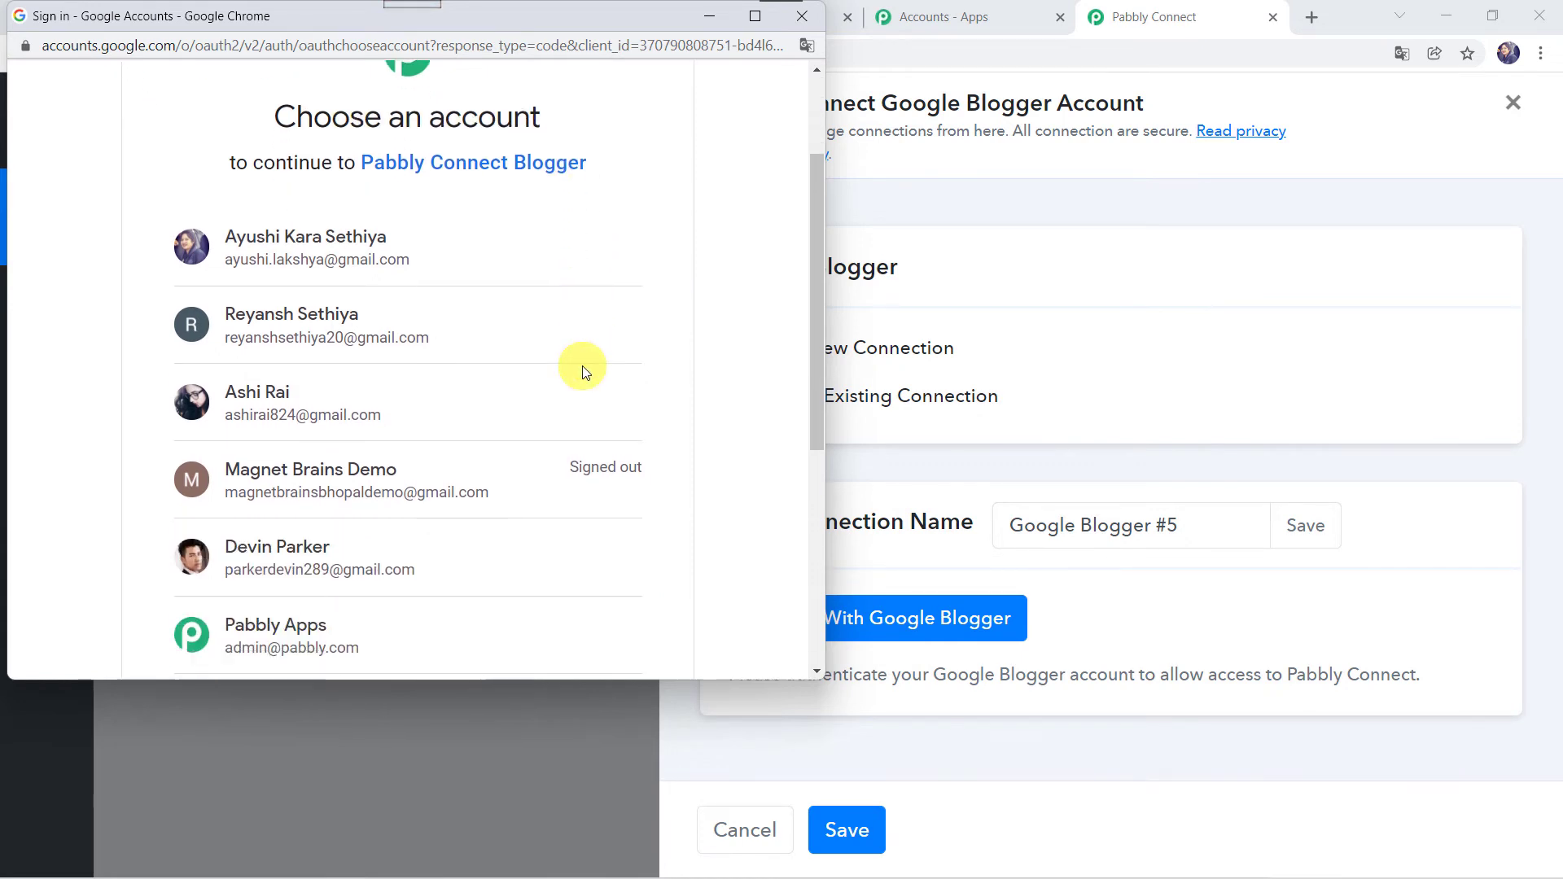
{"action": "left_click", "coordinate": [368, 424]}
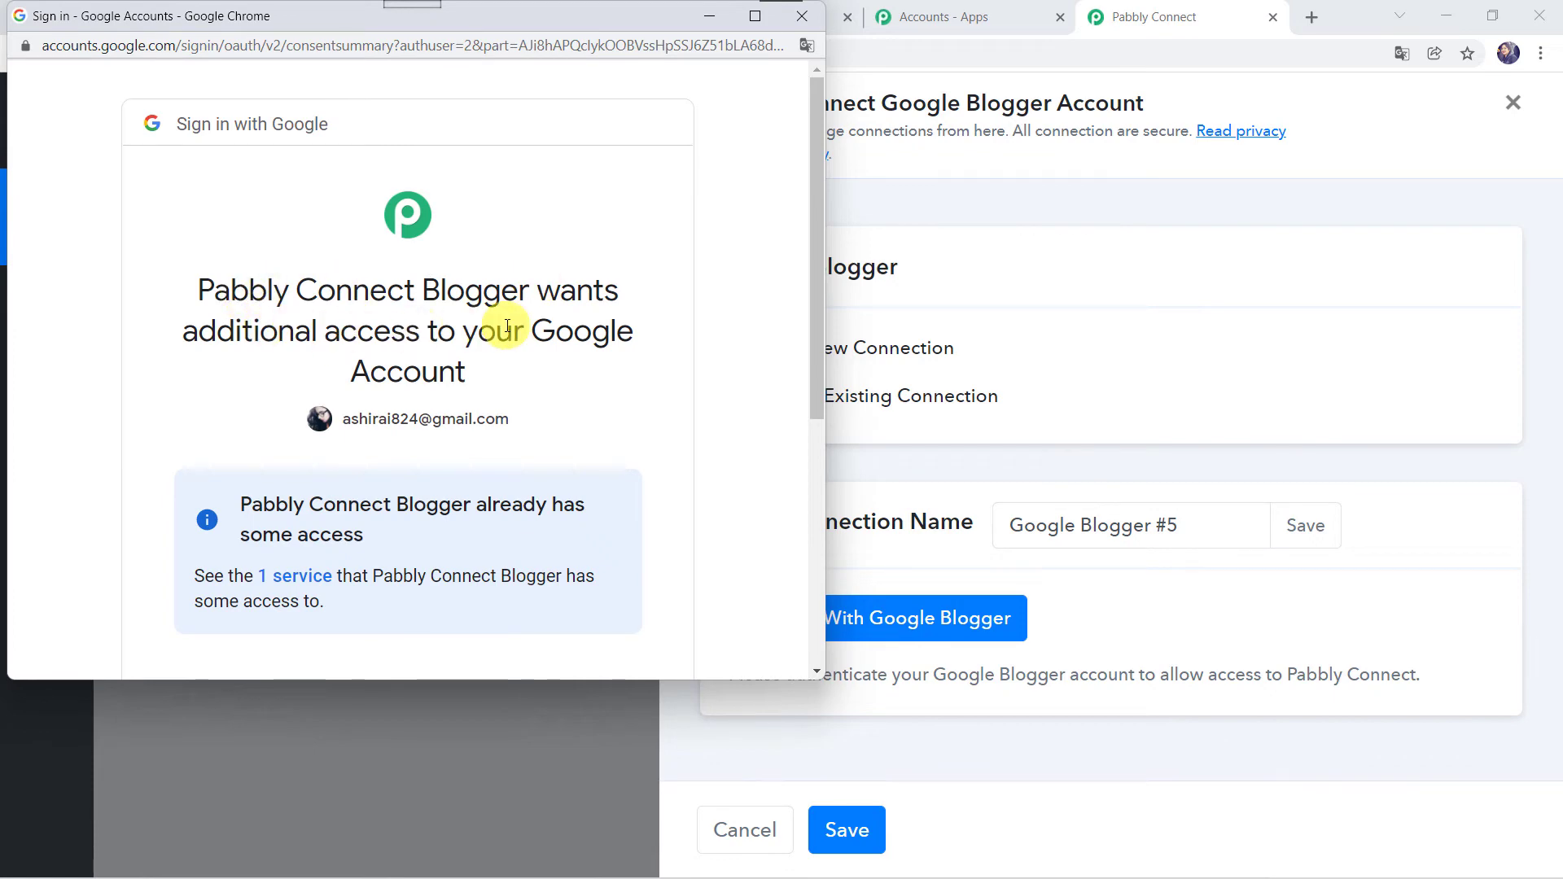
{"action": "scroll", "coordinate": [507, 325], "scroll_direction": "down", "scroll_amount": 5}
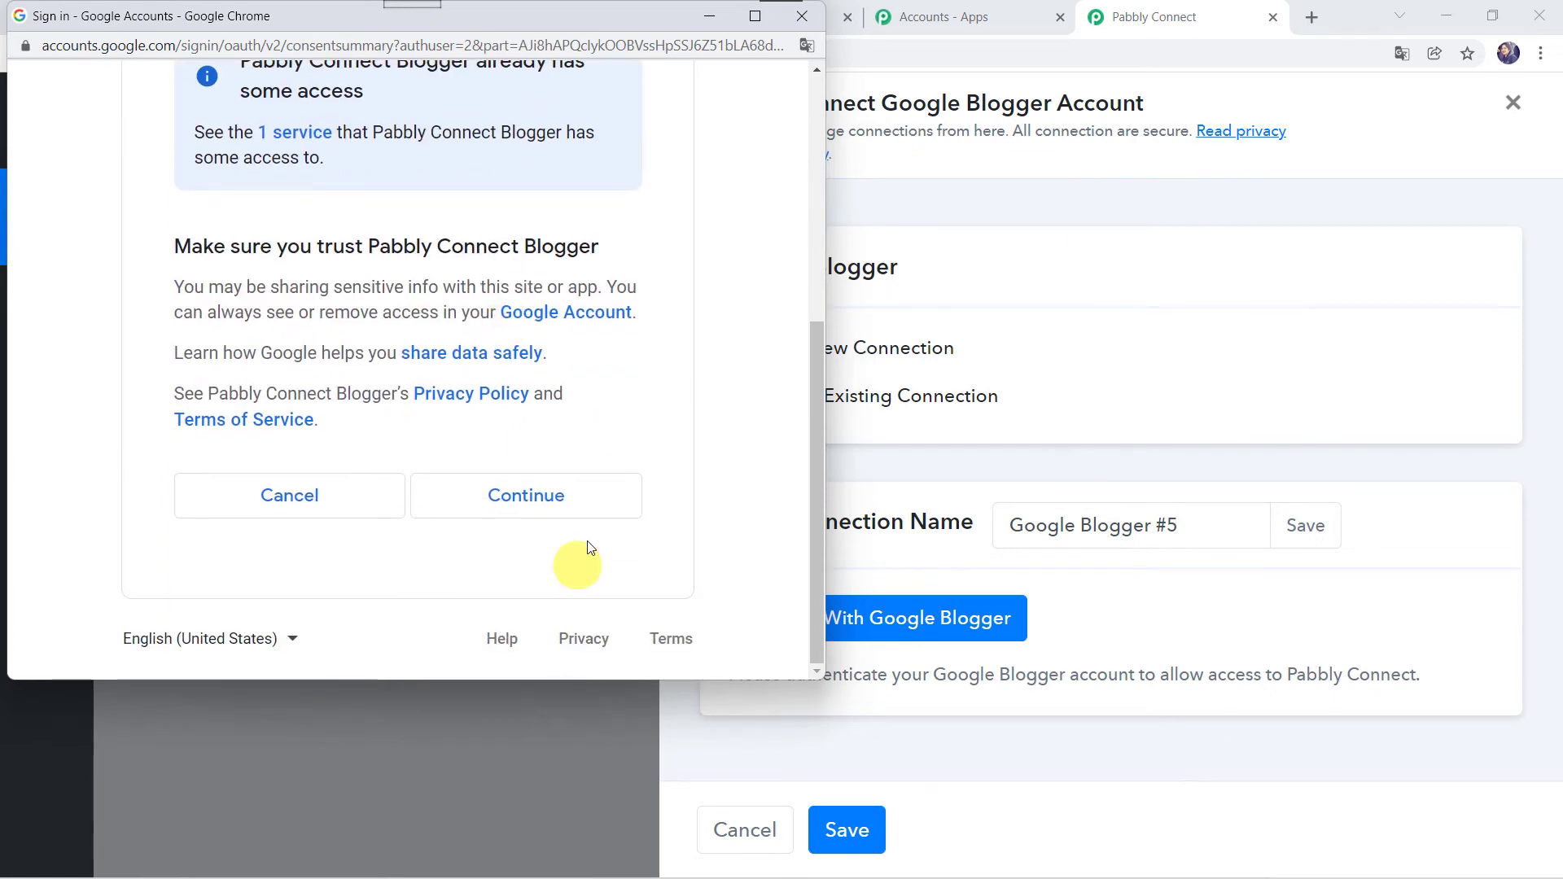
{"action": "left_click", "coordinate": [542, 513]}
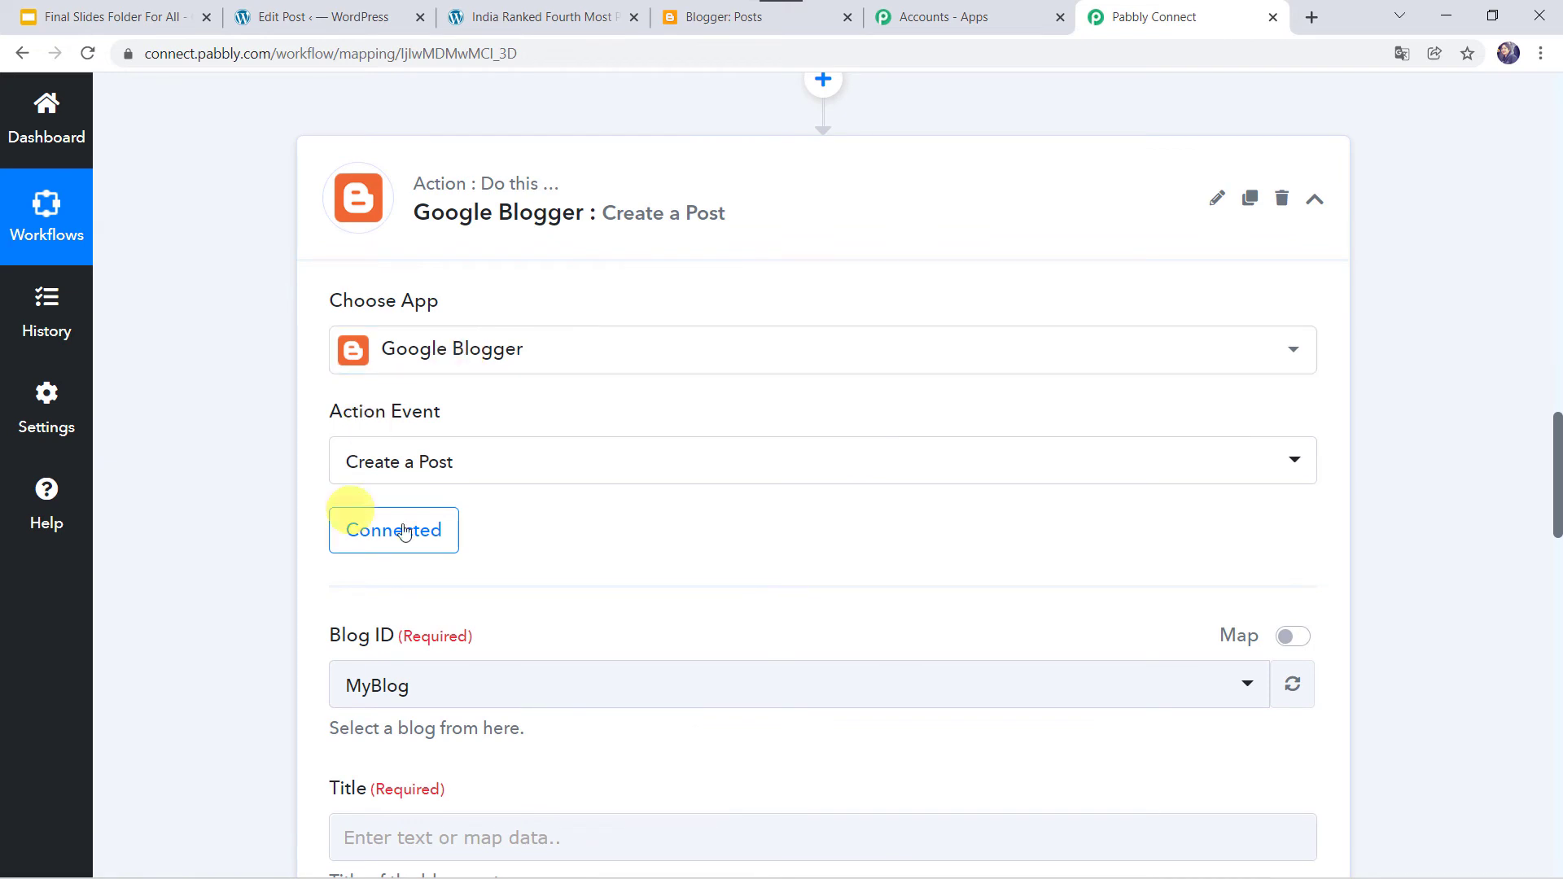
- Compare the action's Blog ID, MyBlog, with the blog name in Blogger, and return to Pabbly Connect
{"action": "scroll", "coordinate": [678, 534], "scroll_direction": "down", "scroll_amount": 3}
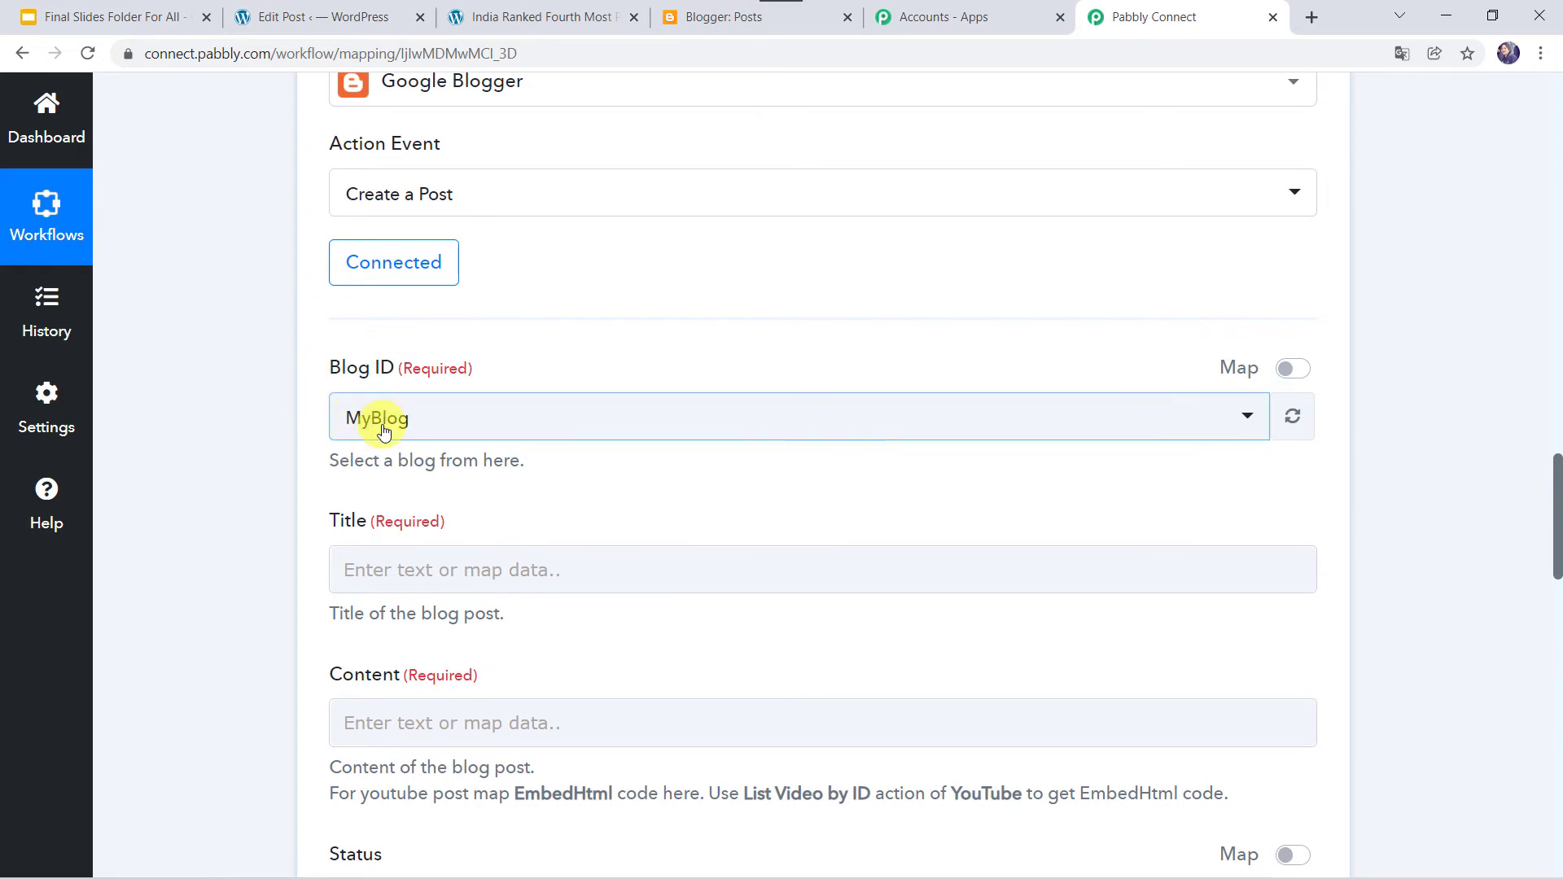
{"action": "left_click", "coordinate": [720, 24]}
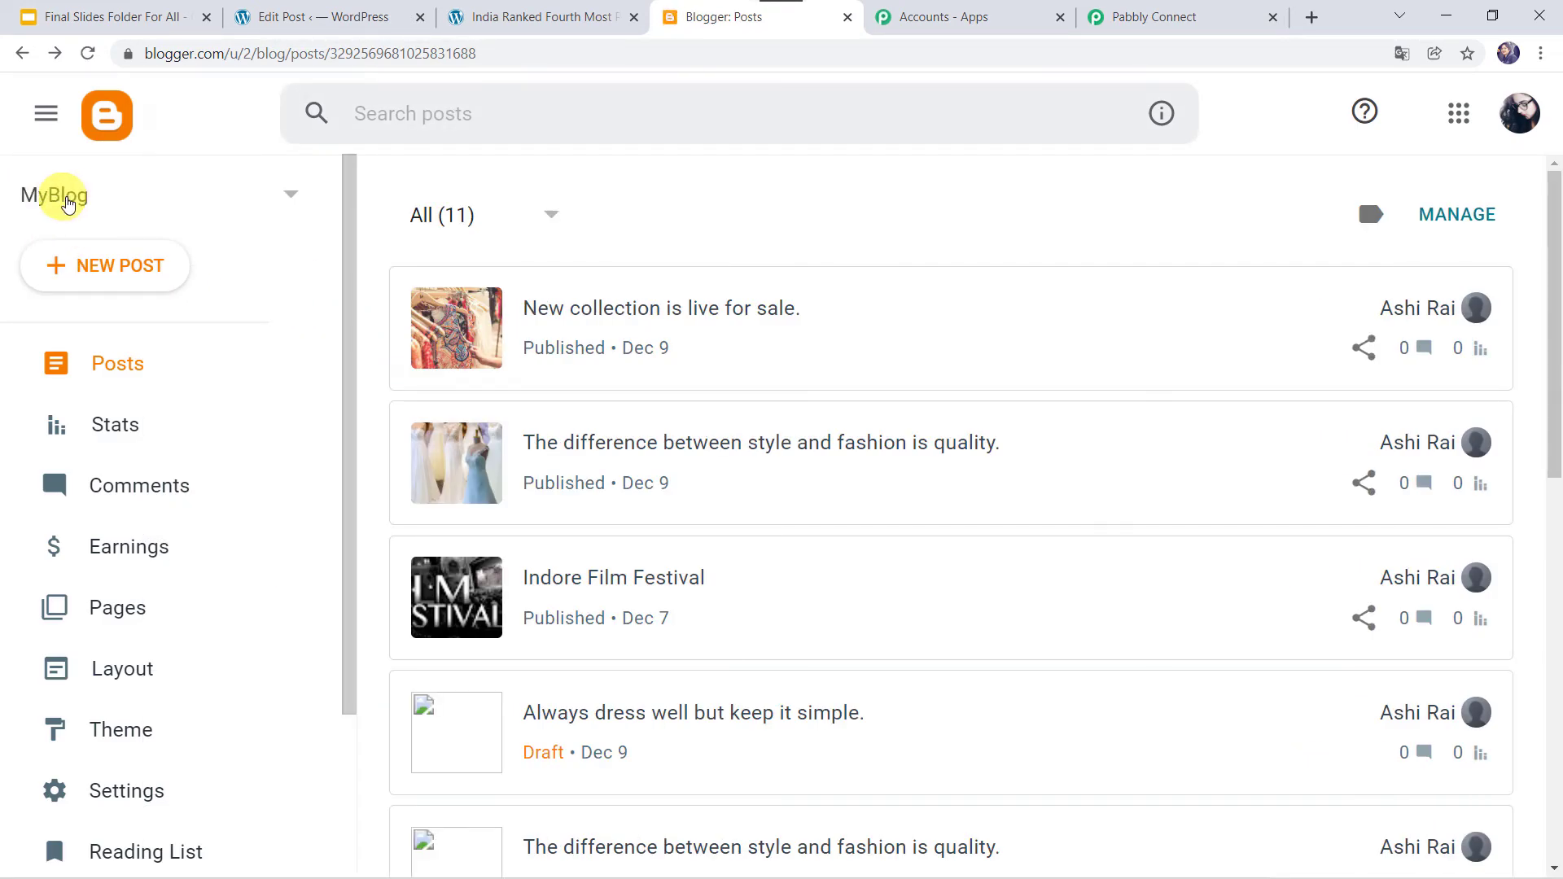
{"action": "left_click", "coordinate": [1155, 15]}
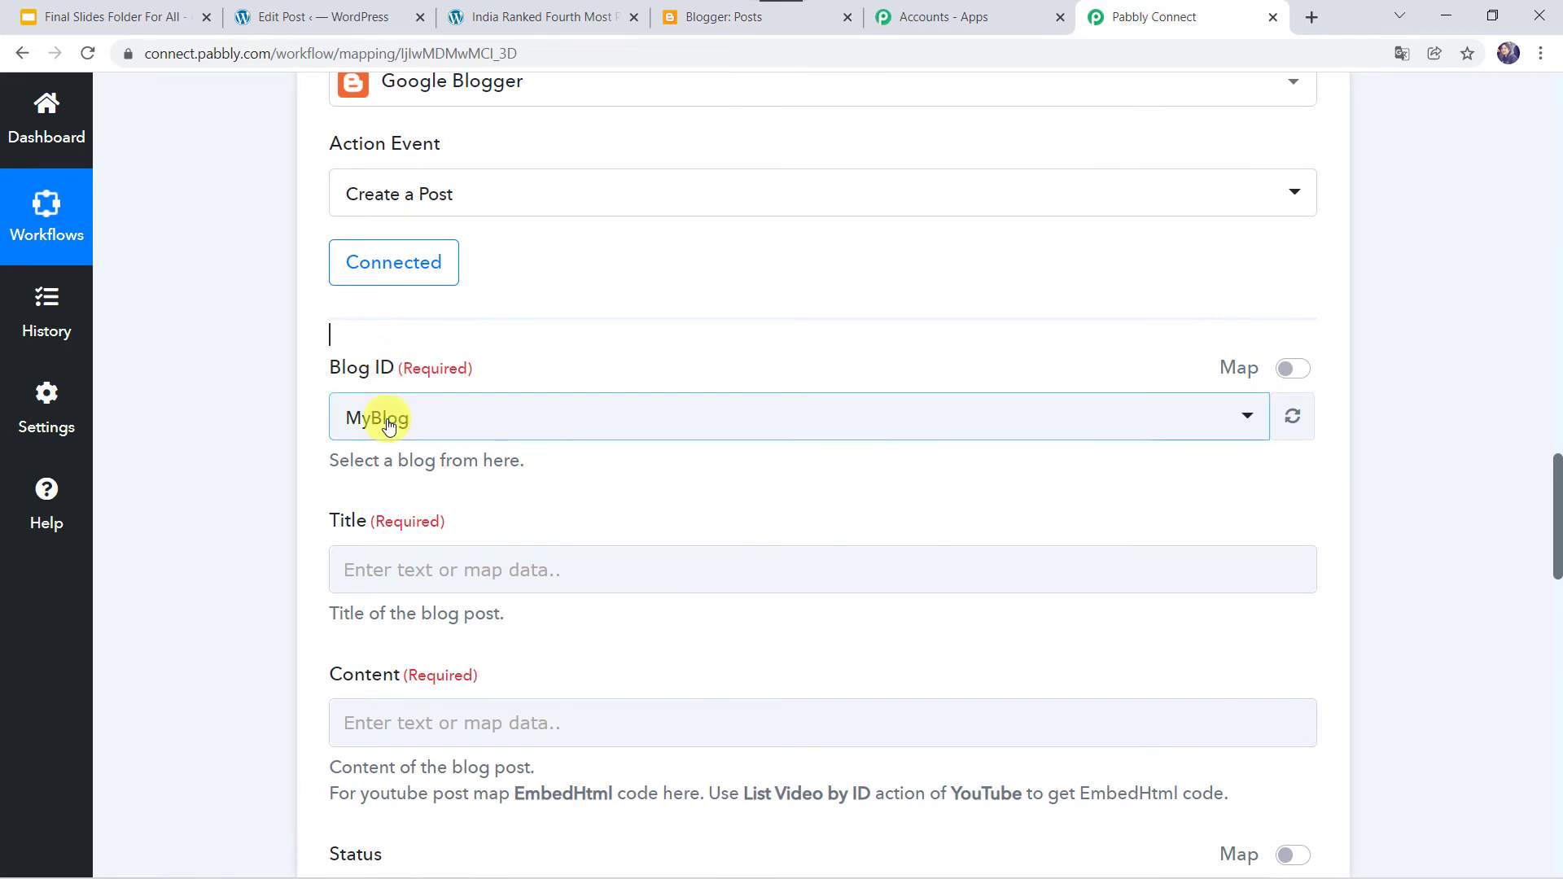
- Map the blog post's Title to Post Post Title from the WordPress New Post Published step
{"action": "scroll", "coordinate": [279, 519], "scroll_direction": "down", "scroll_amount": 3}
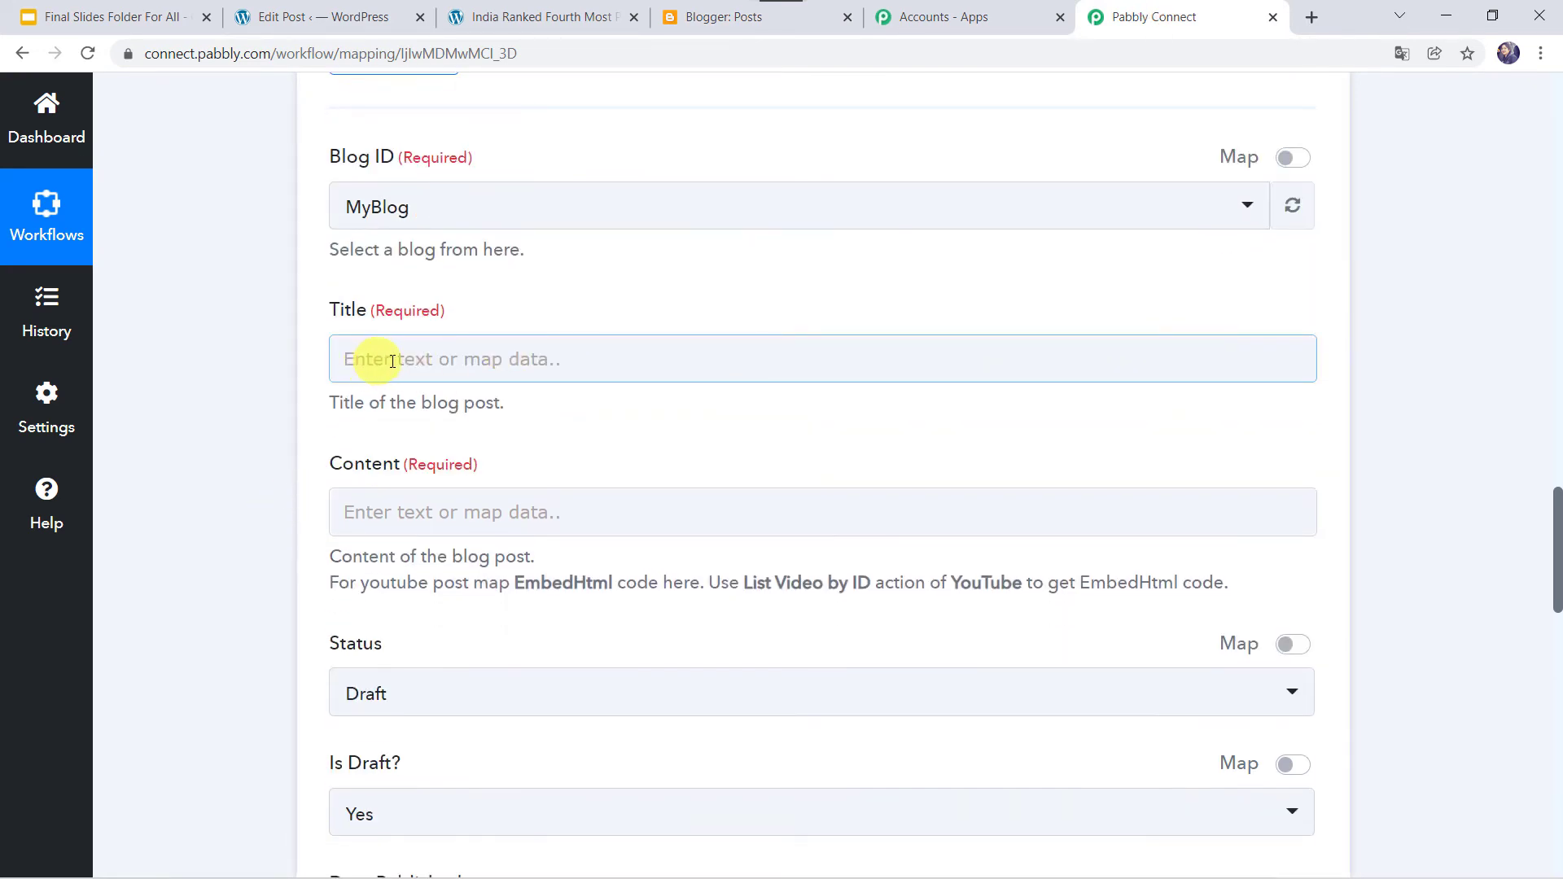
{"action": "left_click", "coordinate": [389, 361]}
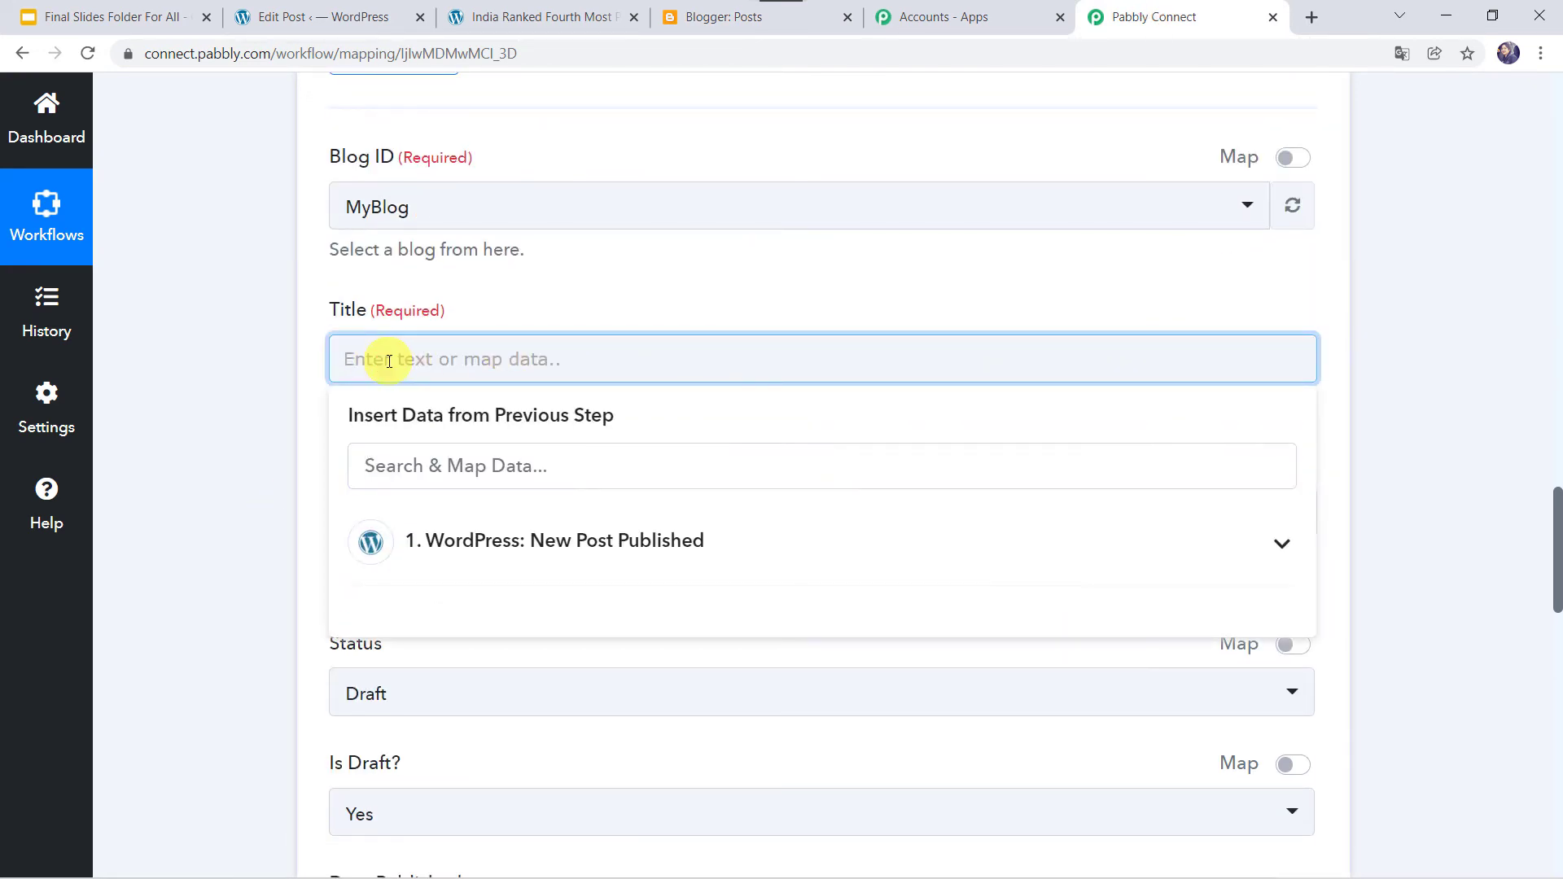
{"action": "scroll", "coordinate": [270, 368], "scroll_direction": "down", "scroll_amount": 2}
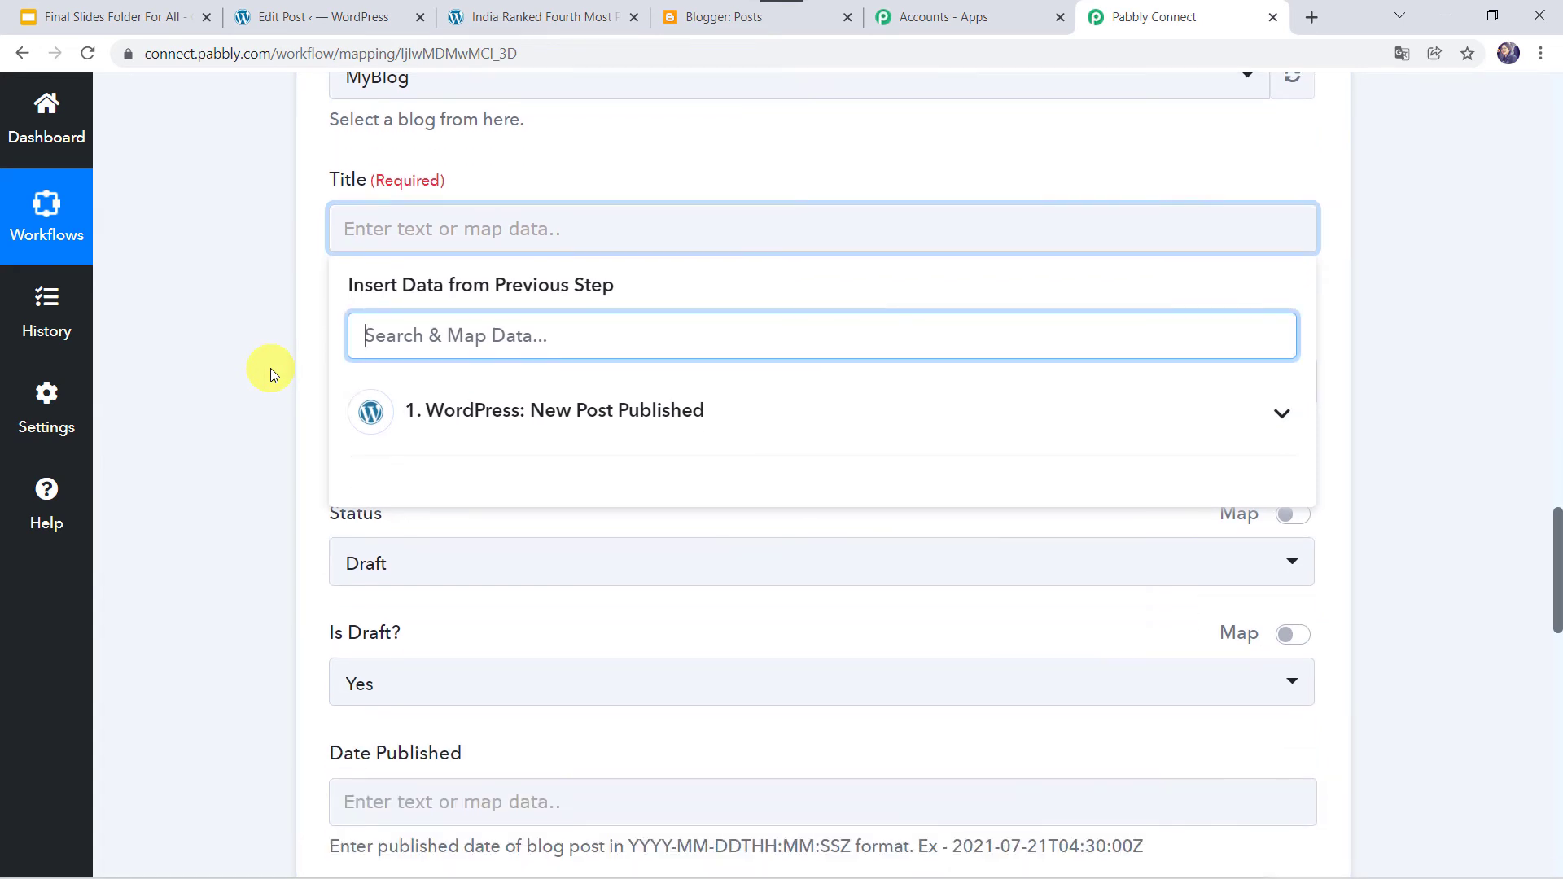
{"action": "left_click", "coordinate": [437, 414]}
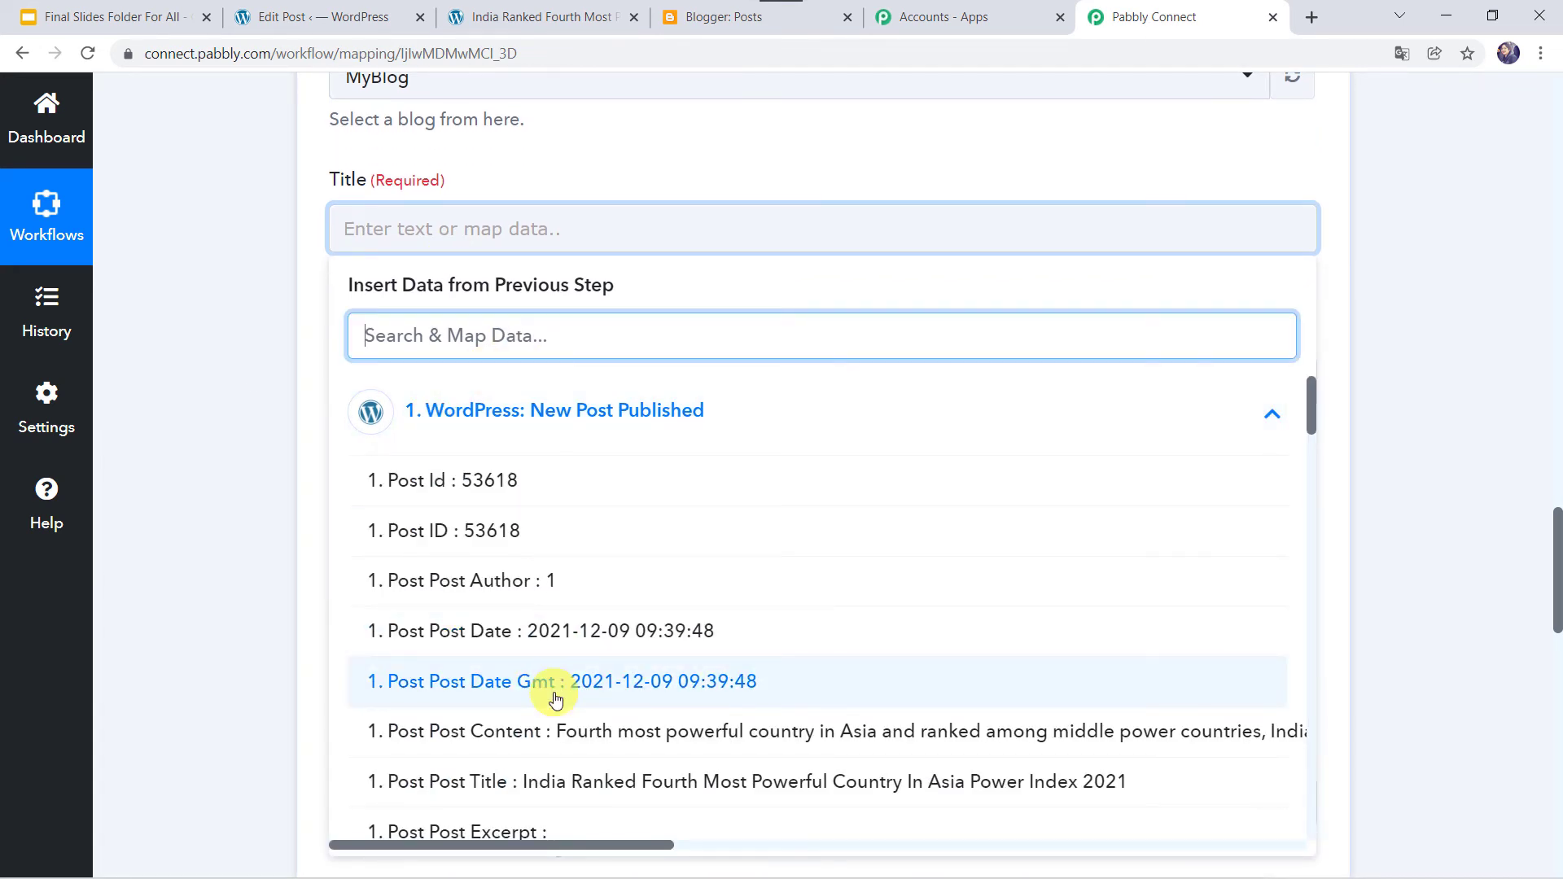
{"action": "left_click", "coordinate": [588, 792]}
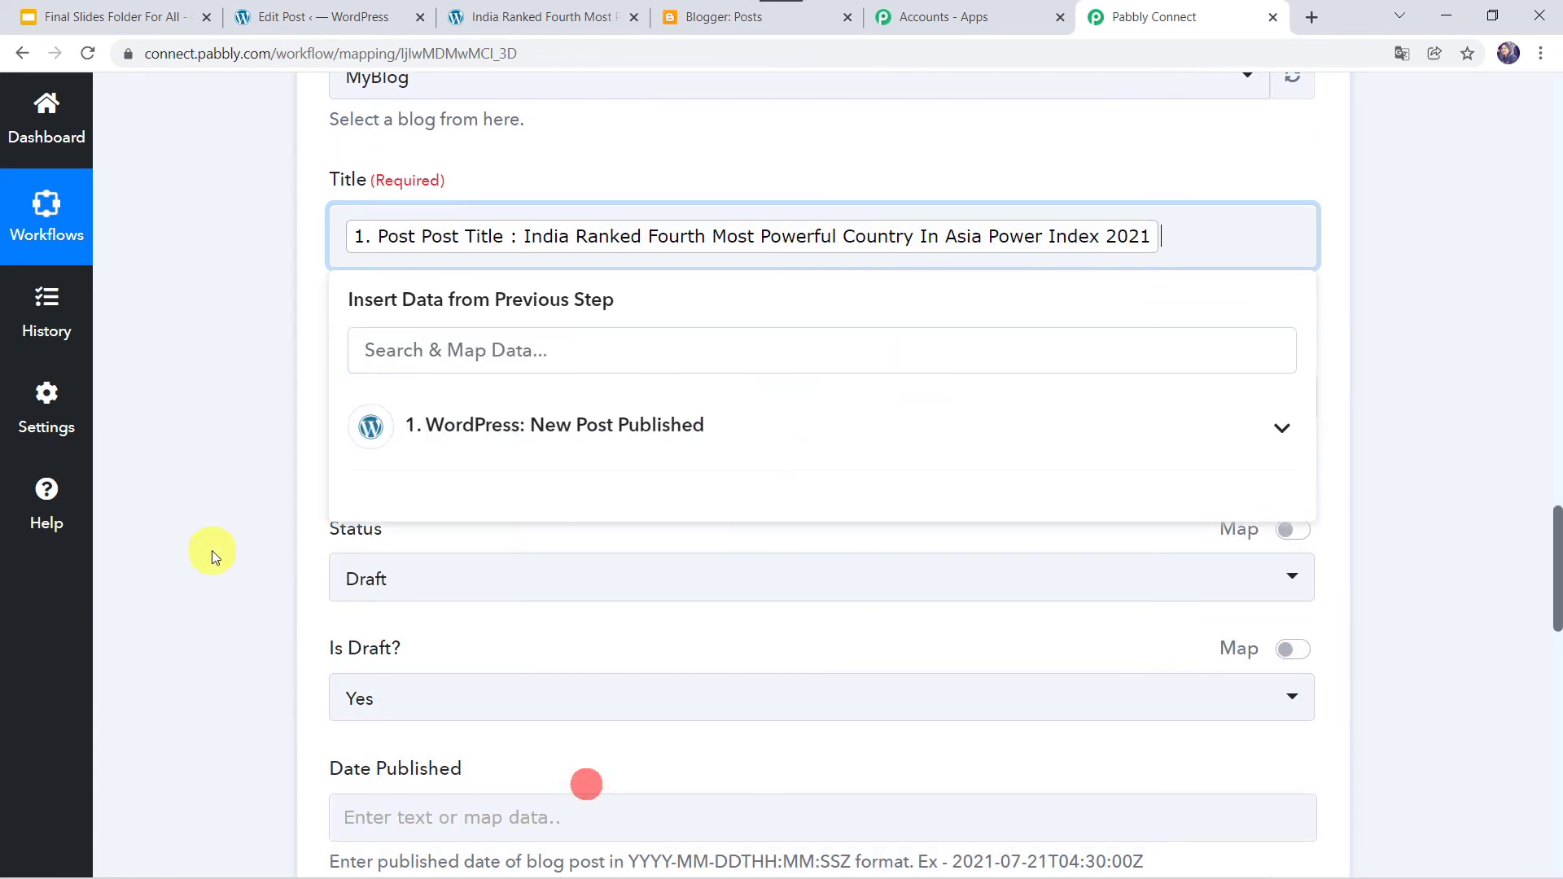
{"action": "left_click", "coordinate": [212, 550]}
- Map the blog post's Content to Post Post Content from the WordPress New Post Published step
{"action": "scroll", "coordinate": [212, 550], "scroll_direction": "down", "scroll_amount": 2}
{"action": "left_click", "coordinate": [412, 197]}
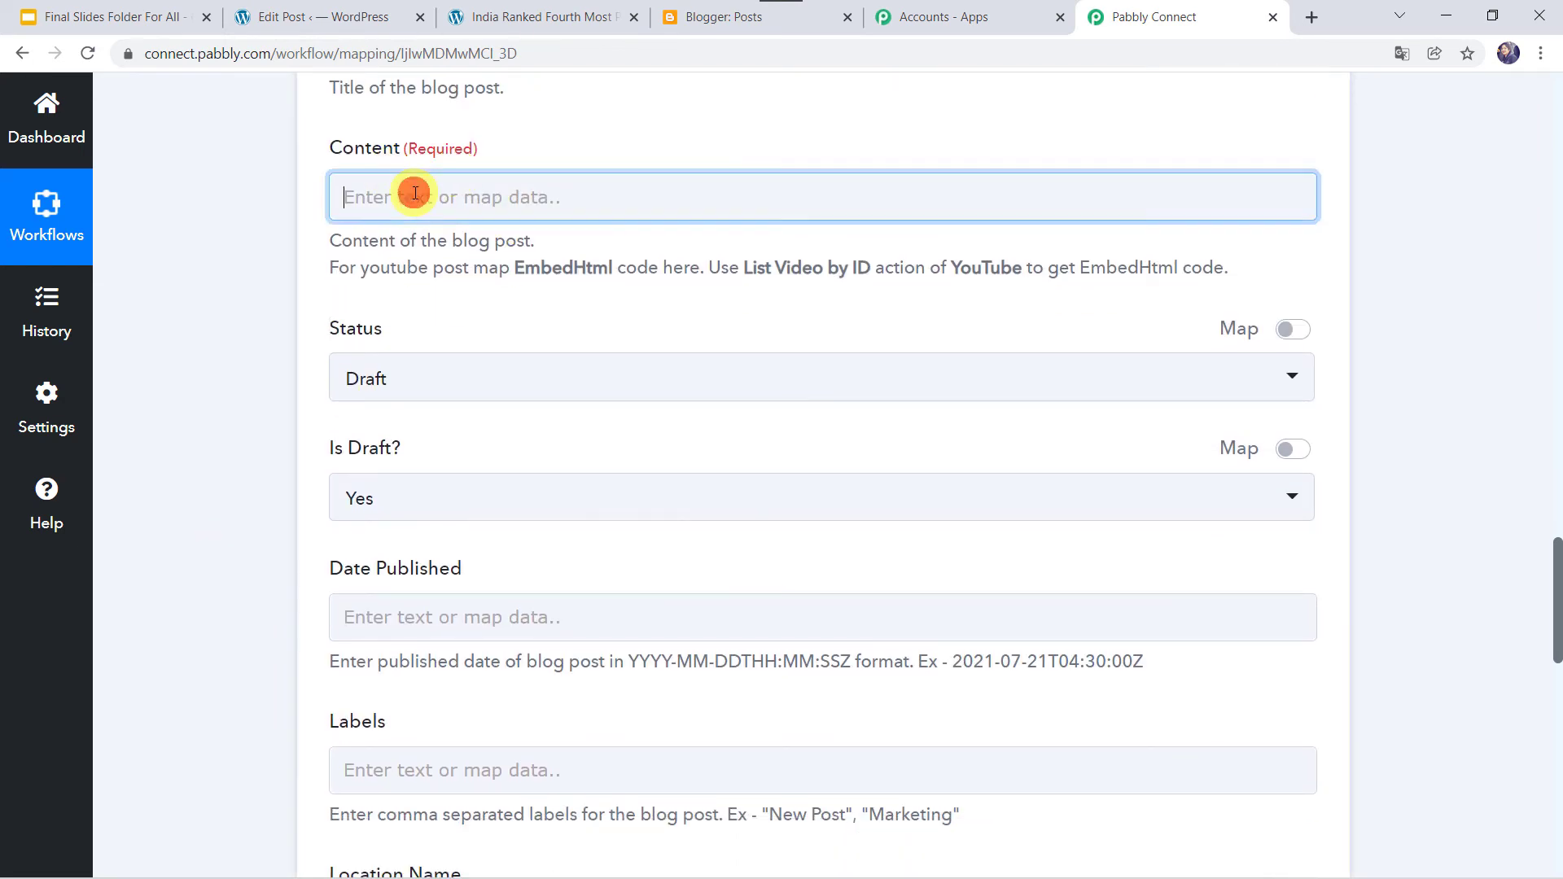
{"action": "left_click", "coordinate": [469, 380]}
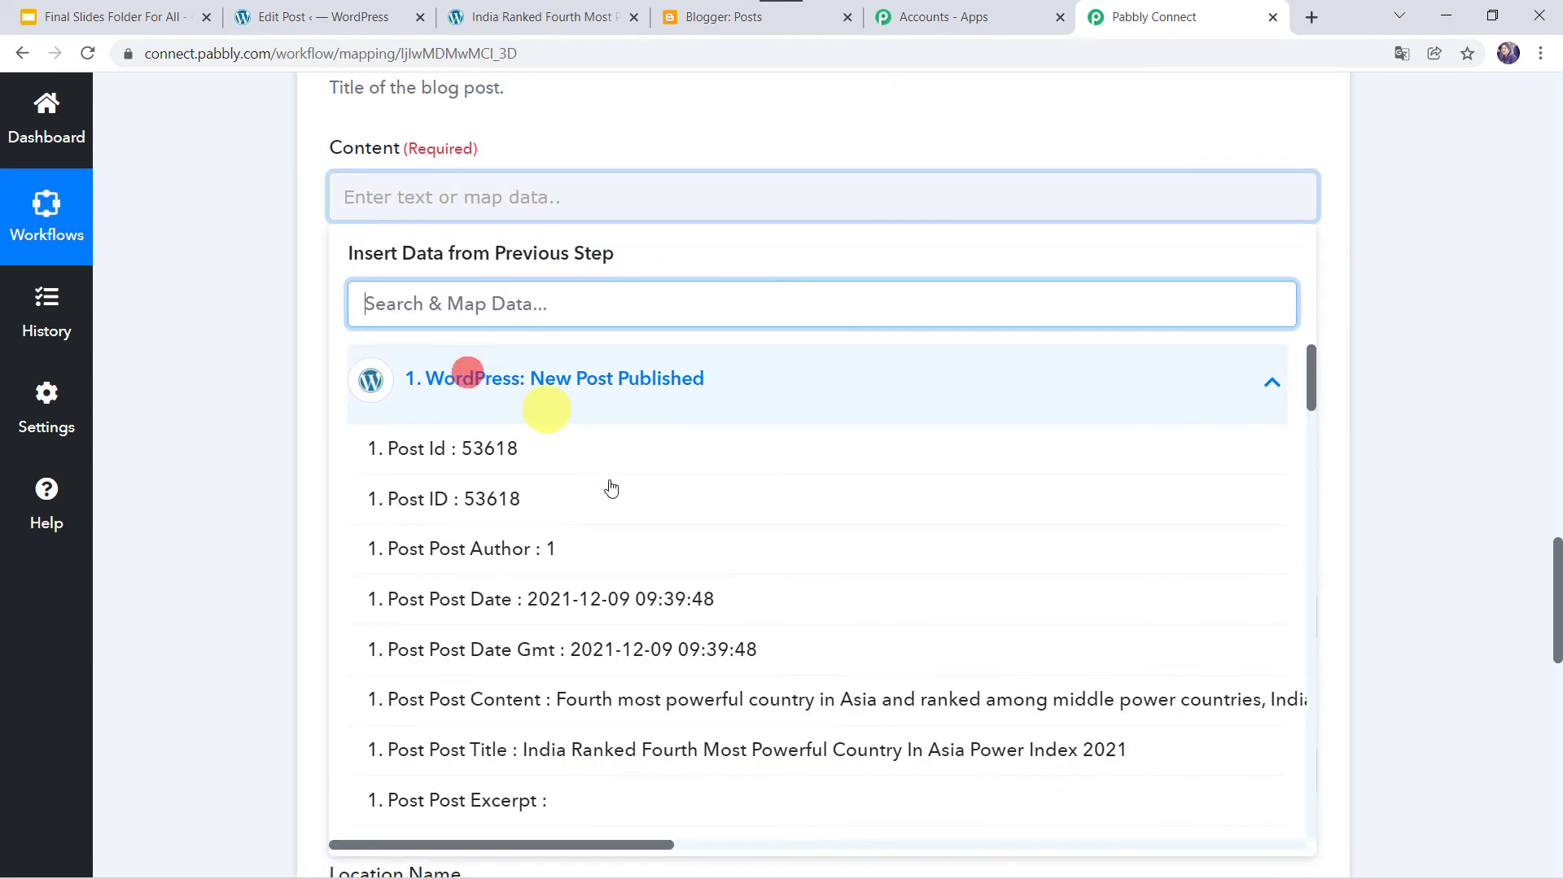
{"action": "scroll", "coordinate": [306, 481], "scroll_direction": "up", "scroll_amount": 2}
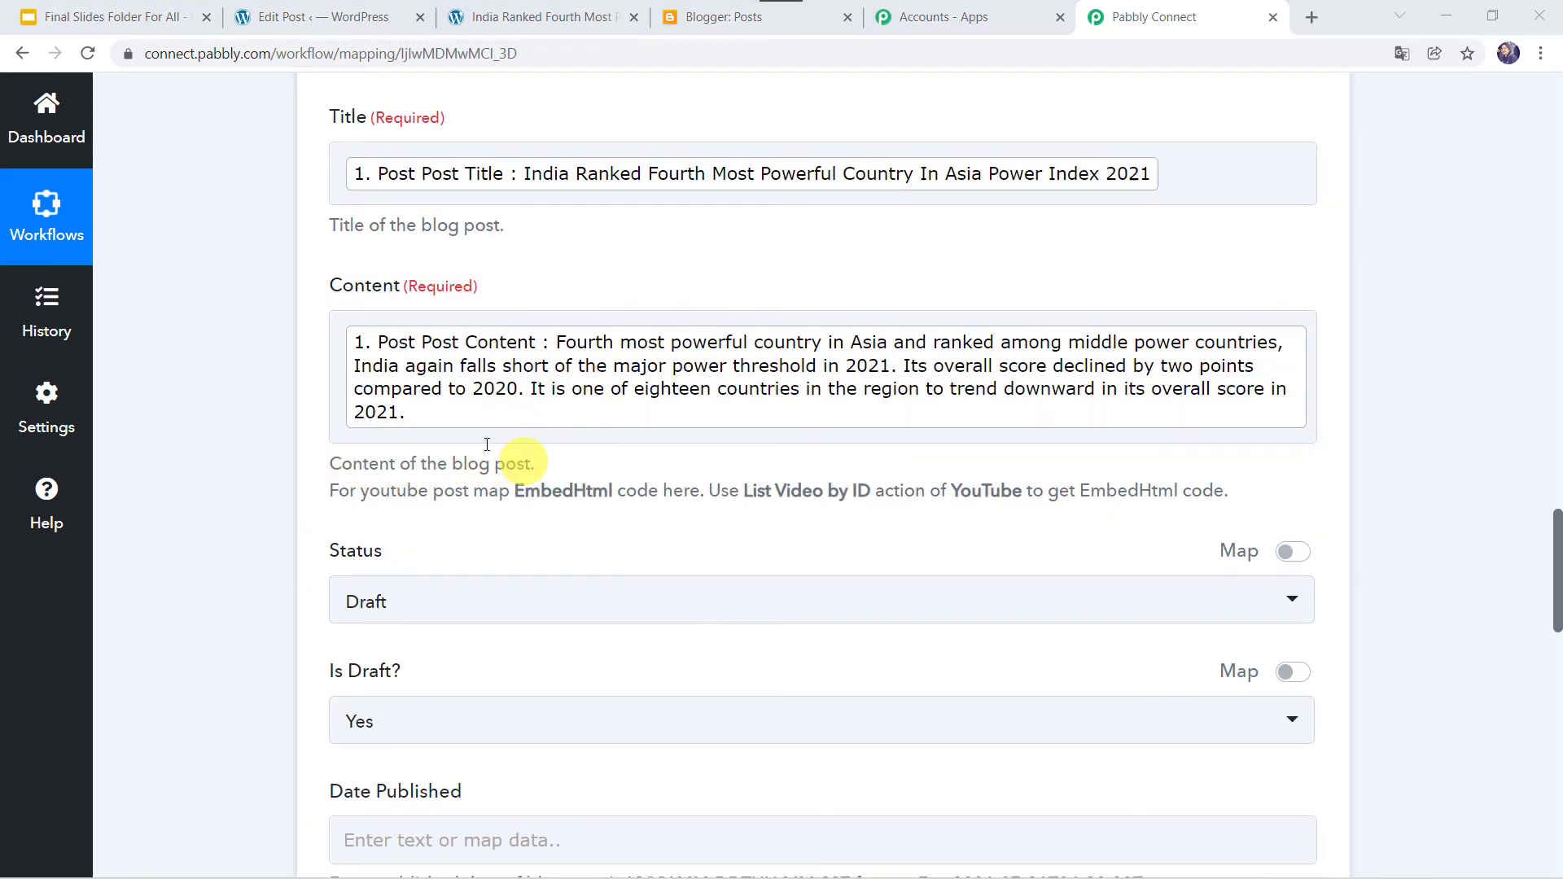
- Append an image tag to the blog post's Content, <img src="">, with Post Thumbnail from the WordPress step mapped between the quotes
{"action": "left_click", "coordinate": [487, 407]}
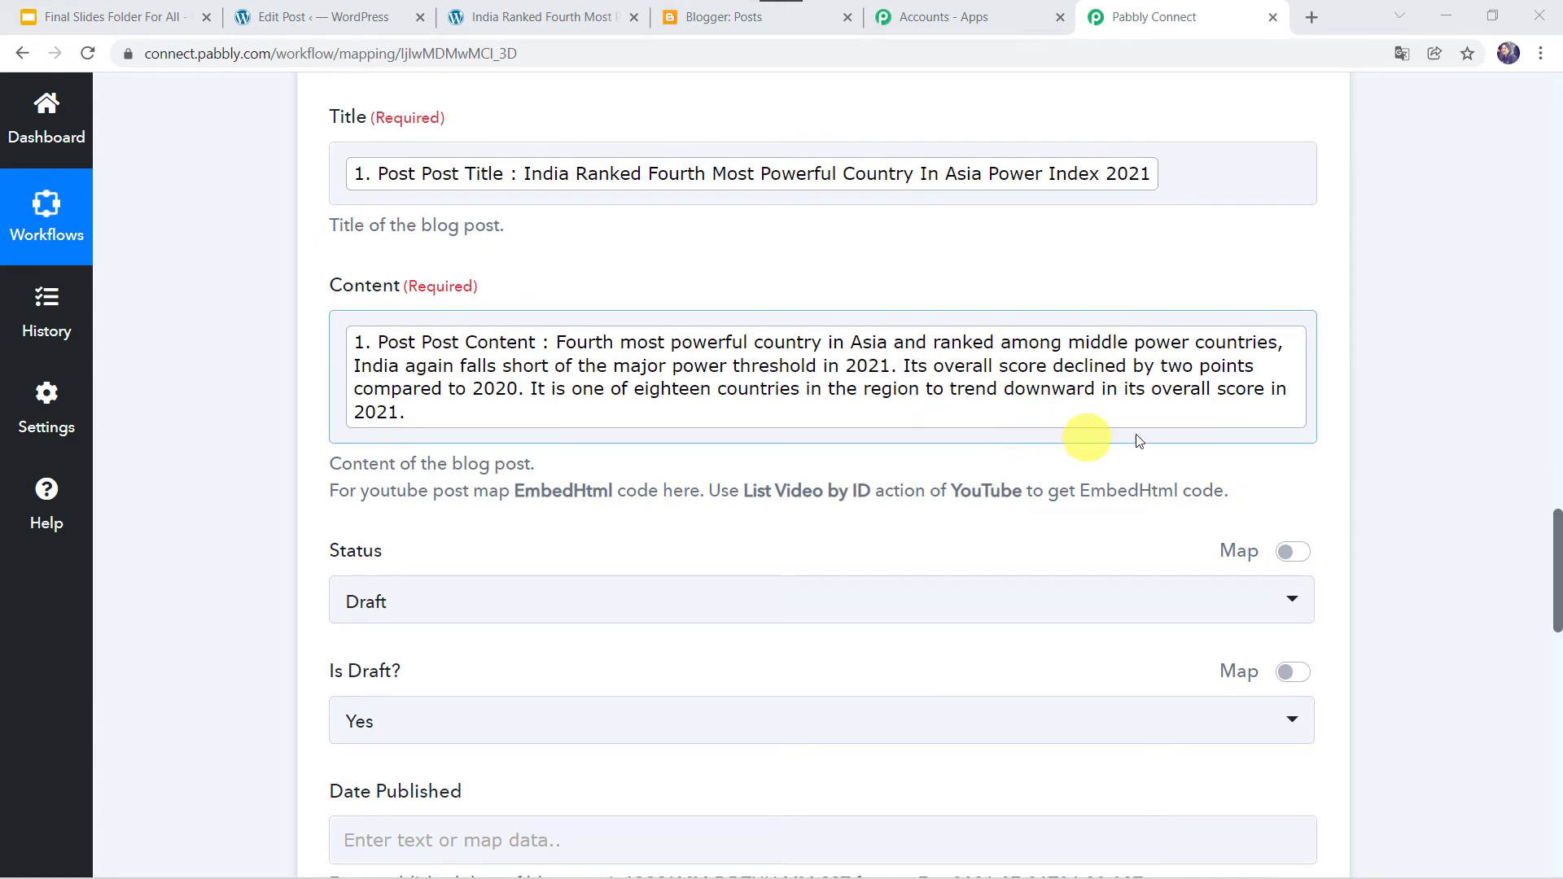
{"action": "left_click", "coordinate": [1312, 429]}
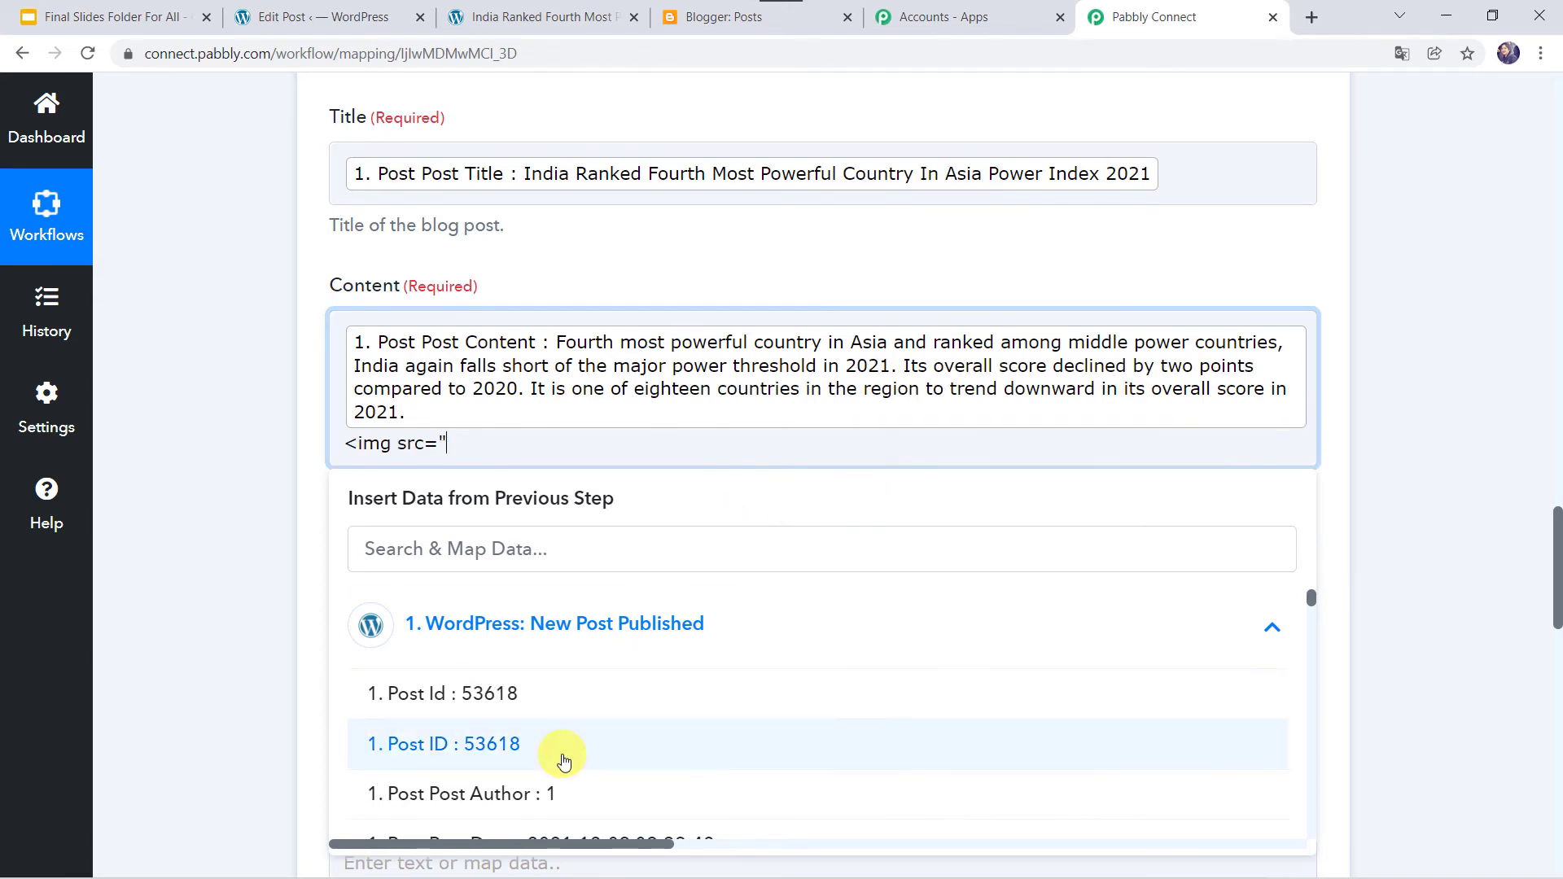
{"action": "scroll", "coordinate": [564, 760], "scroll_direction": "down", "scroll_amount": 1}
{"action": "scroll", "coordinate": [564, 759], "scroll_direction": "down", "scroll_amount": 15}
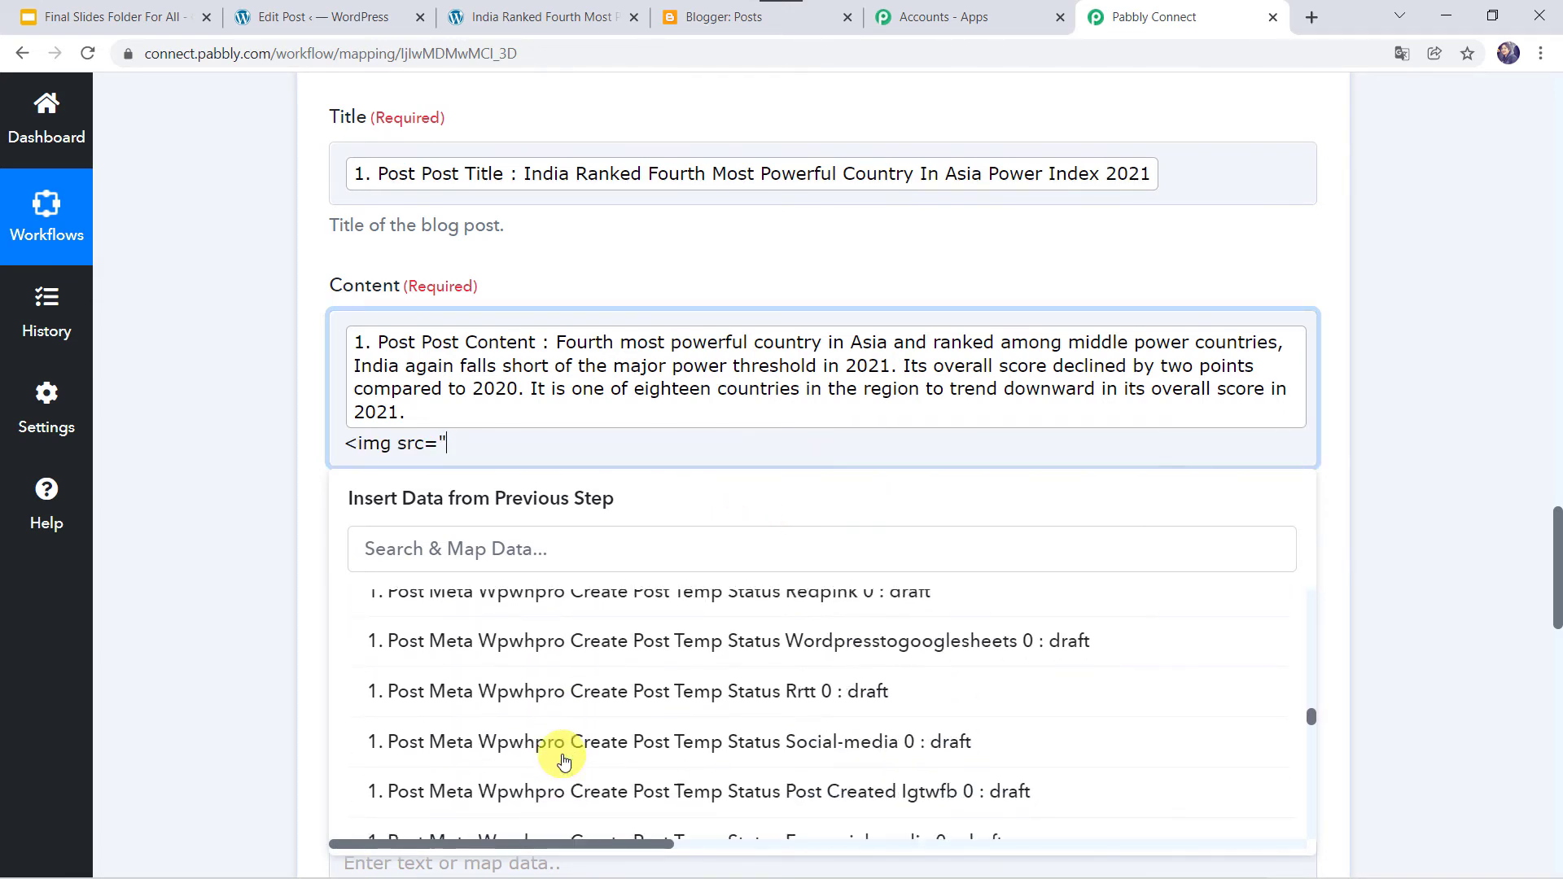
{"action": "scroll", "coordinate": [564, 759], "scroll_direction": "down", "scroll_amount": 10}
{"action": "scroll", "coordinate": [564, 760], "scroll_direction": "up", "scroll_amount": 4}
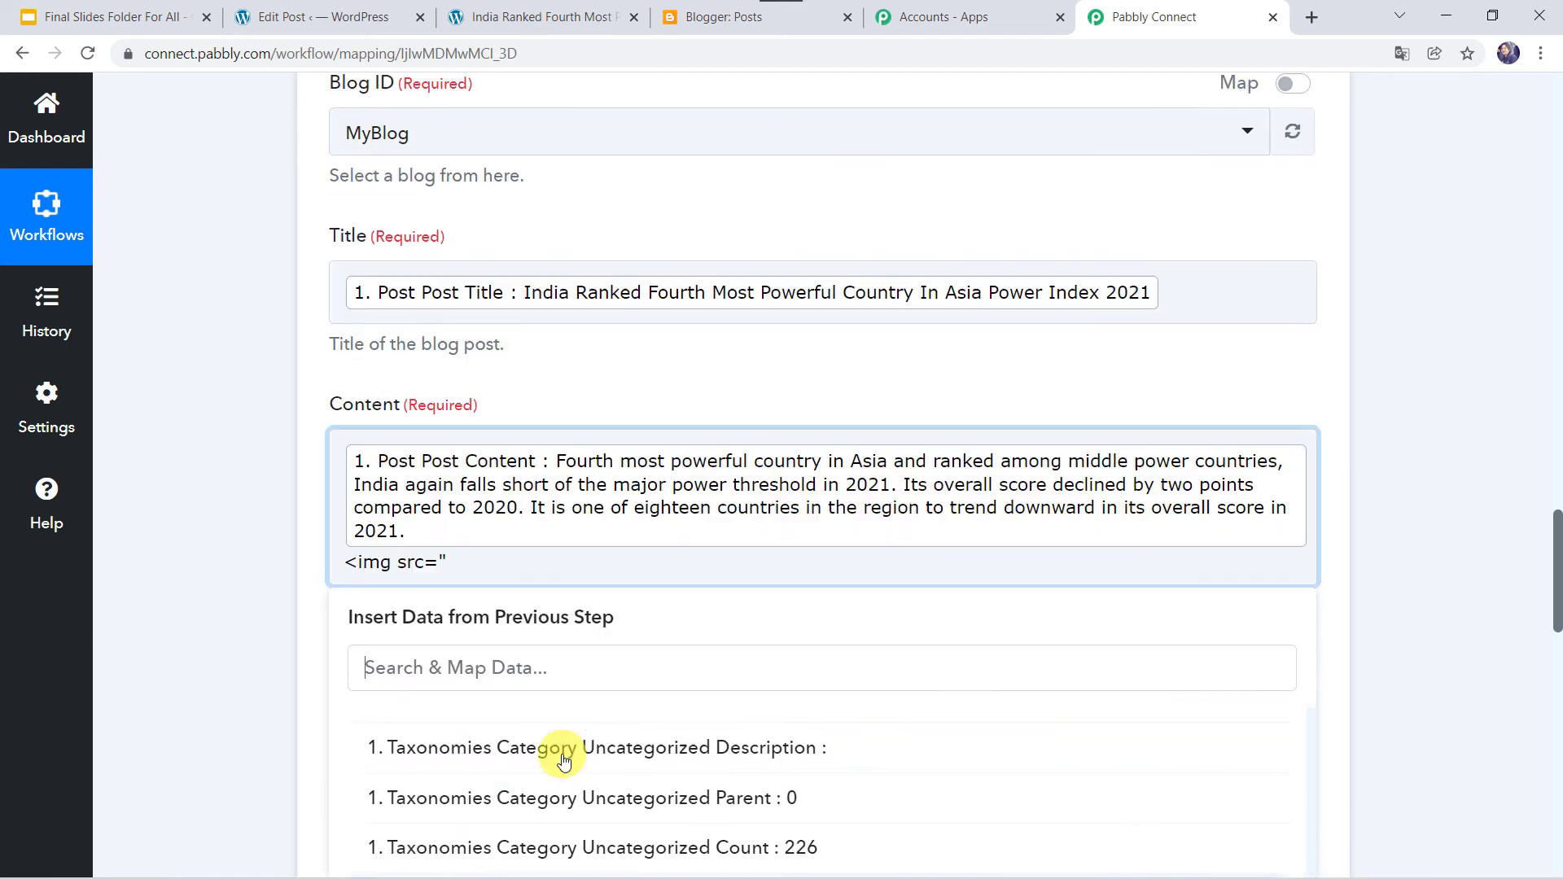
{"action": "scroll", "coordinate": [564, 760], "scroll_direction": "down", "scroll_amount": 5}
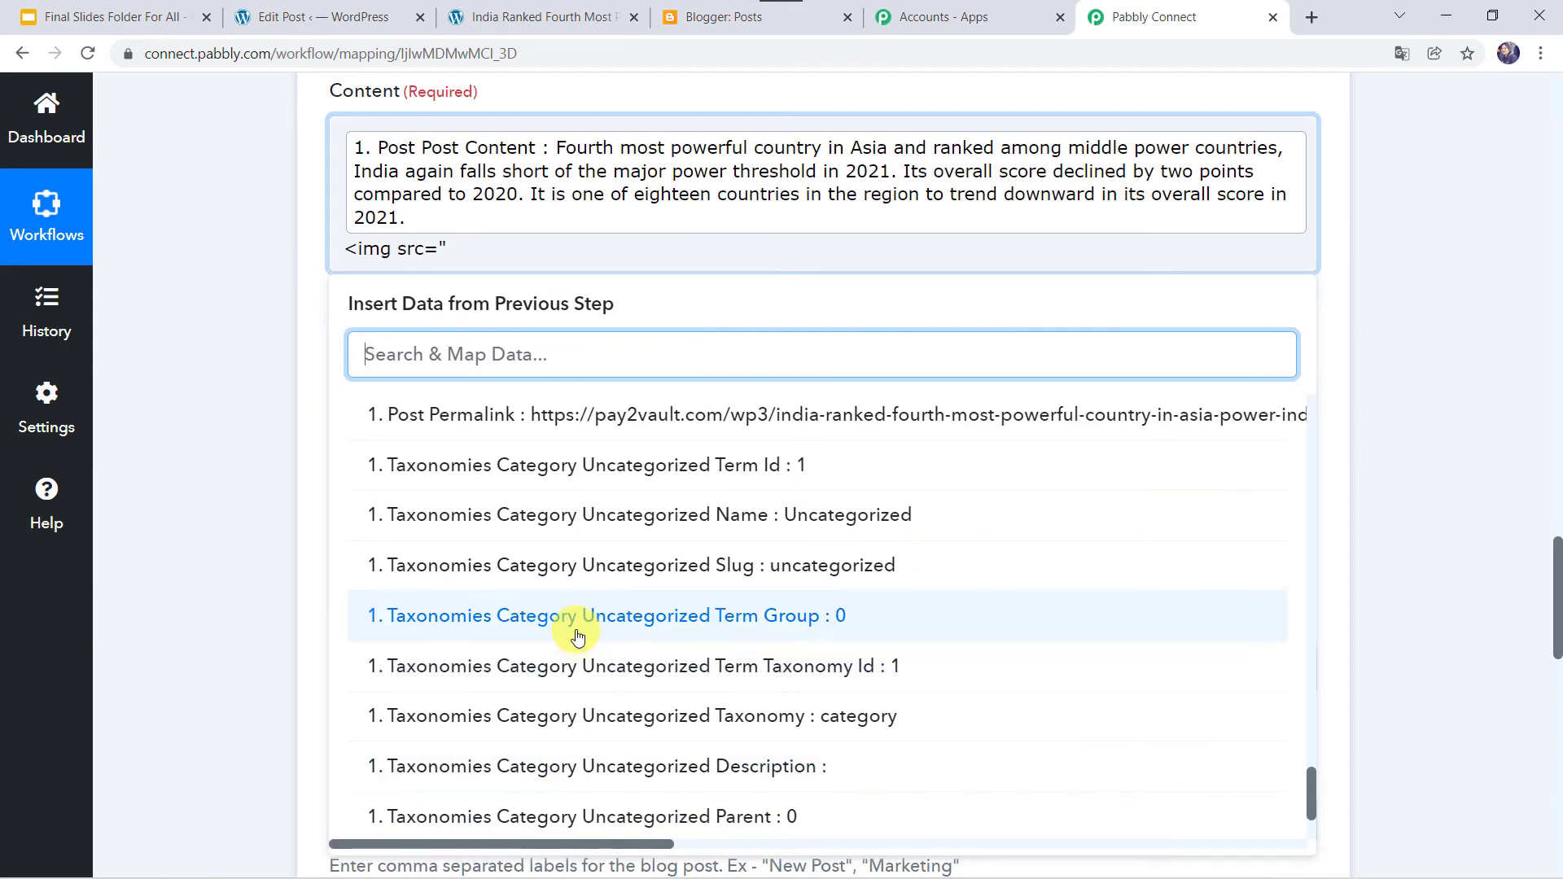
{"action": "scroll", "coordinate": [577, 638], "scroll_direction": "up", "scroll_amount": 1}
{"action": "scroll", "coordinate": [577, 638], "scroll_direction": "up", "scroll_amount": 1}
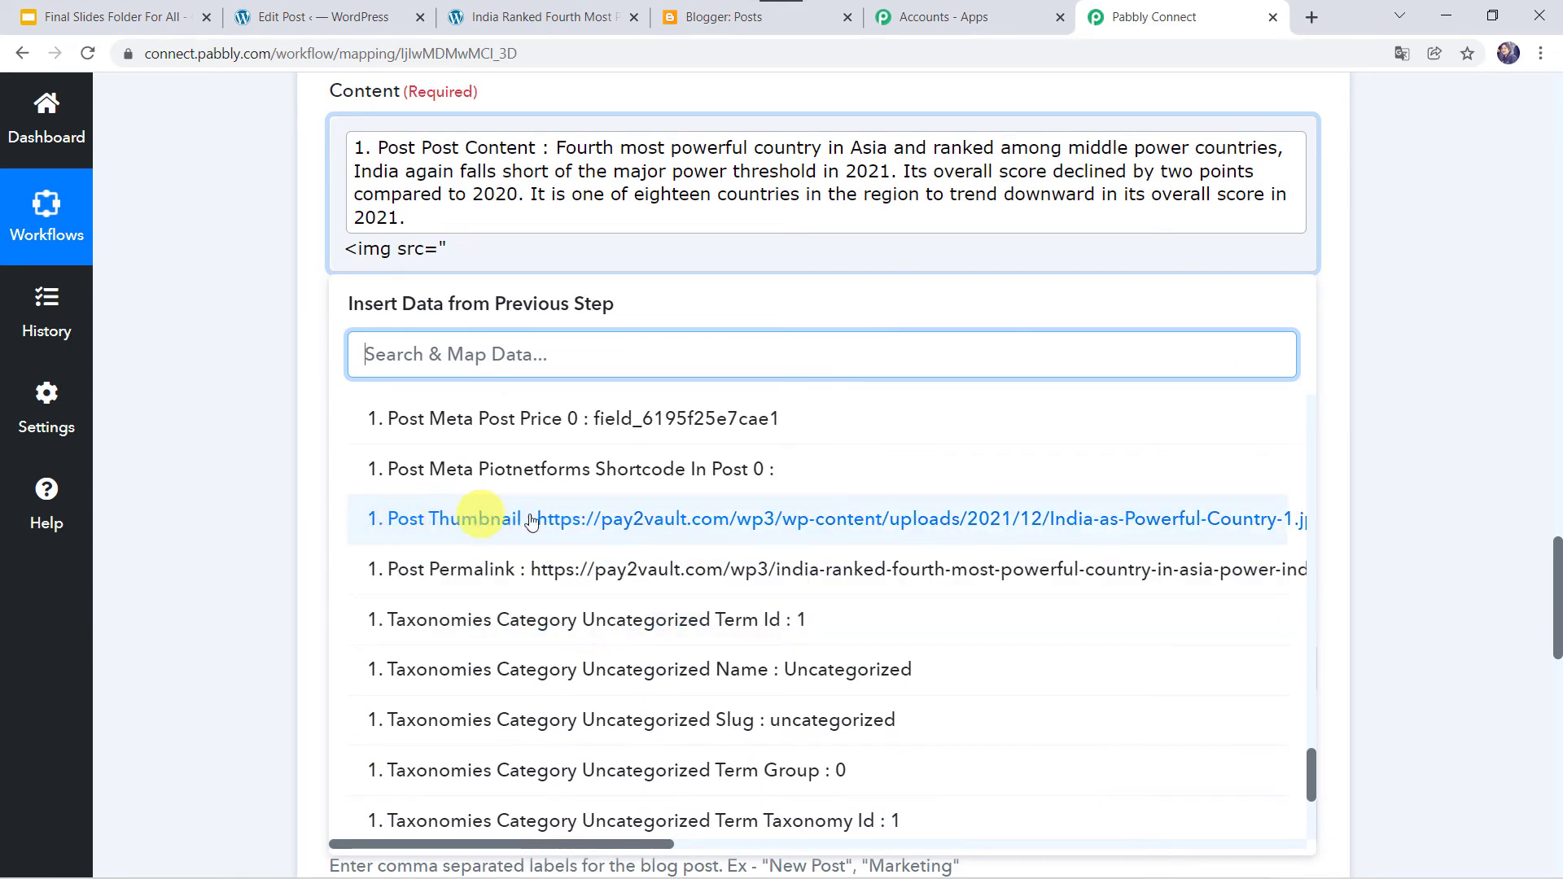
{"action": "left_click", "coordinate": [572, 520]}
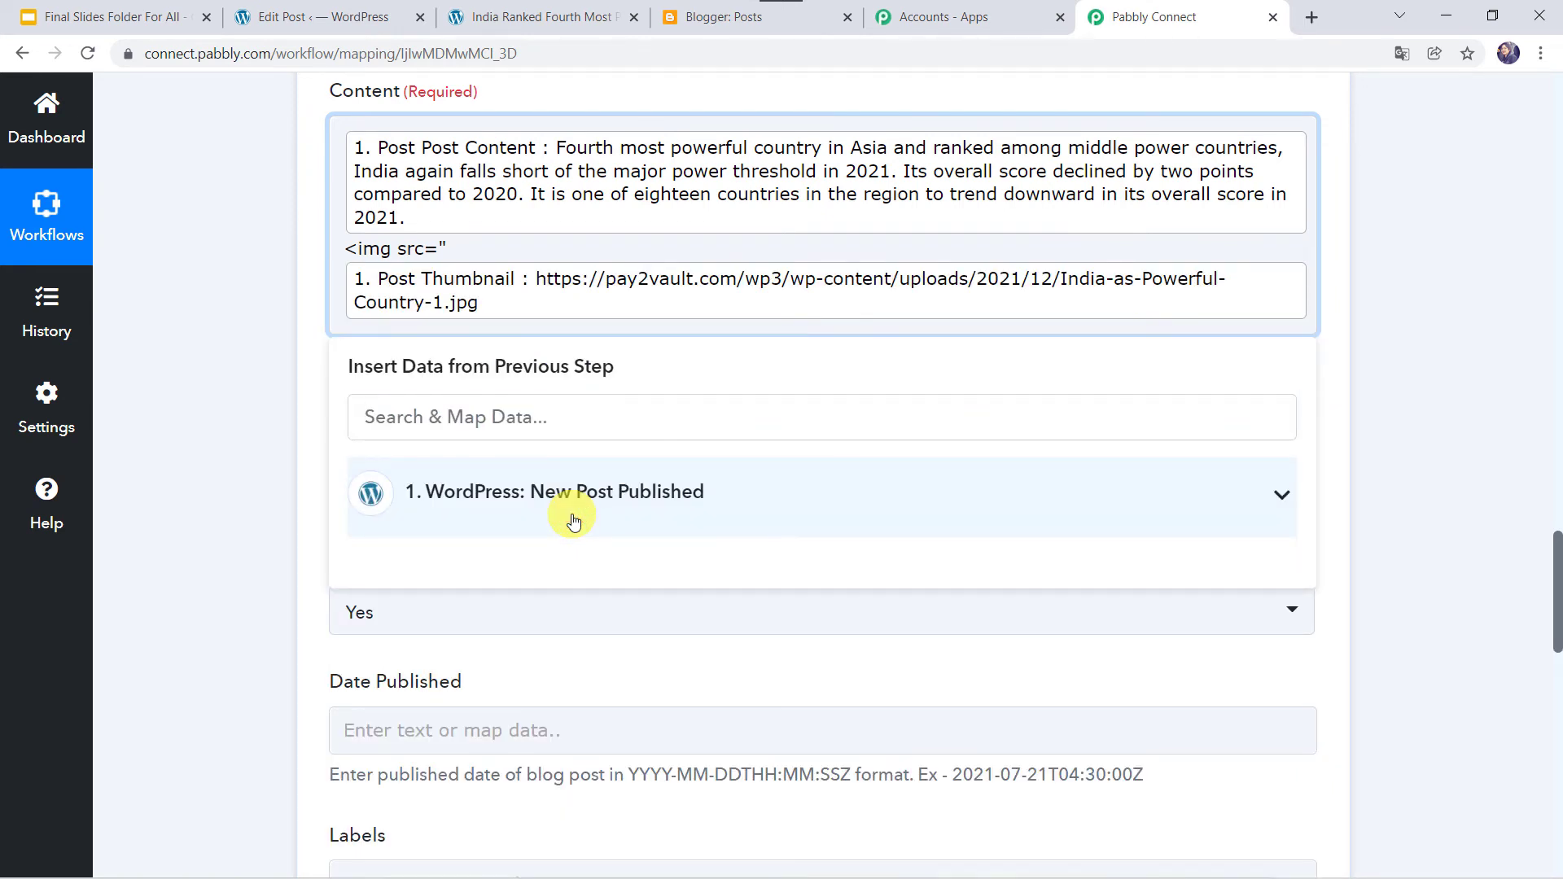
{"action": "type", "text": "\""}
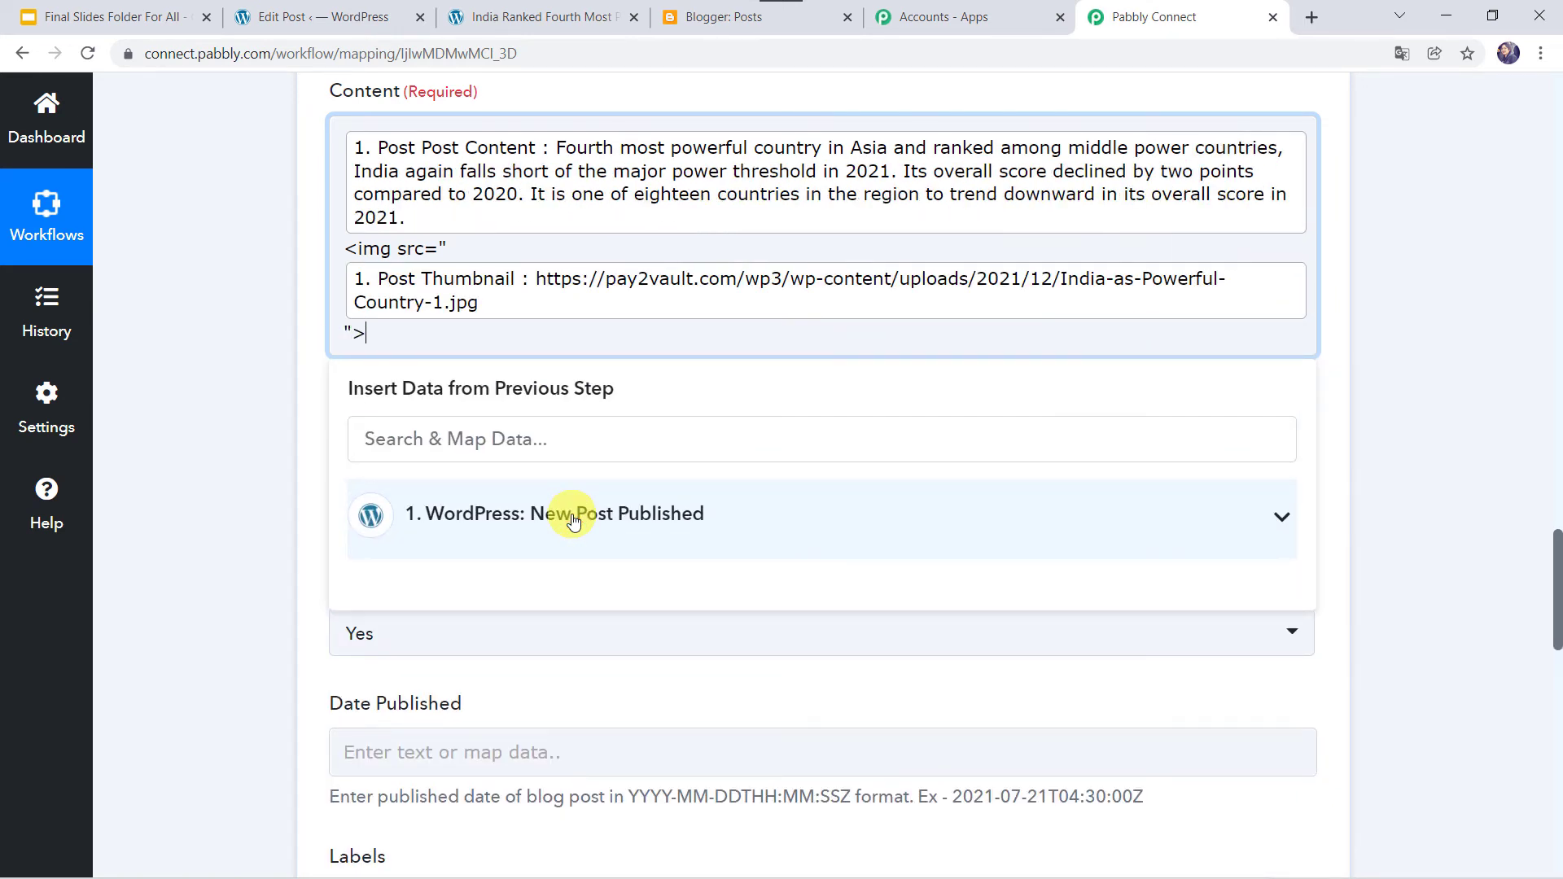
{"action": "type", "text": ">"}
{"action": "left_click", "coordinate": [271, 519]}
- Set the blog post's Status to Live and Is Draft? to No
{"action": "scroll", "coordinate": [358, 455], "scroll_direction": "down", "scroll_amount": 4}
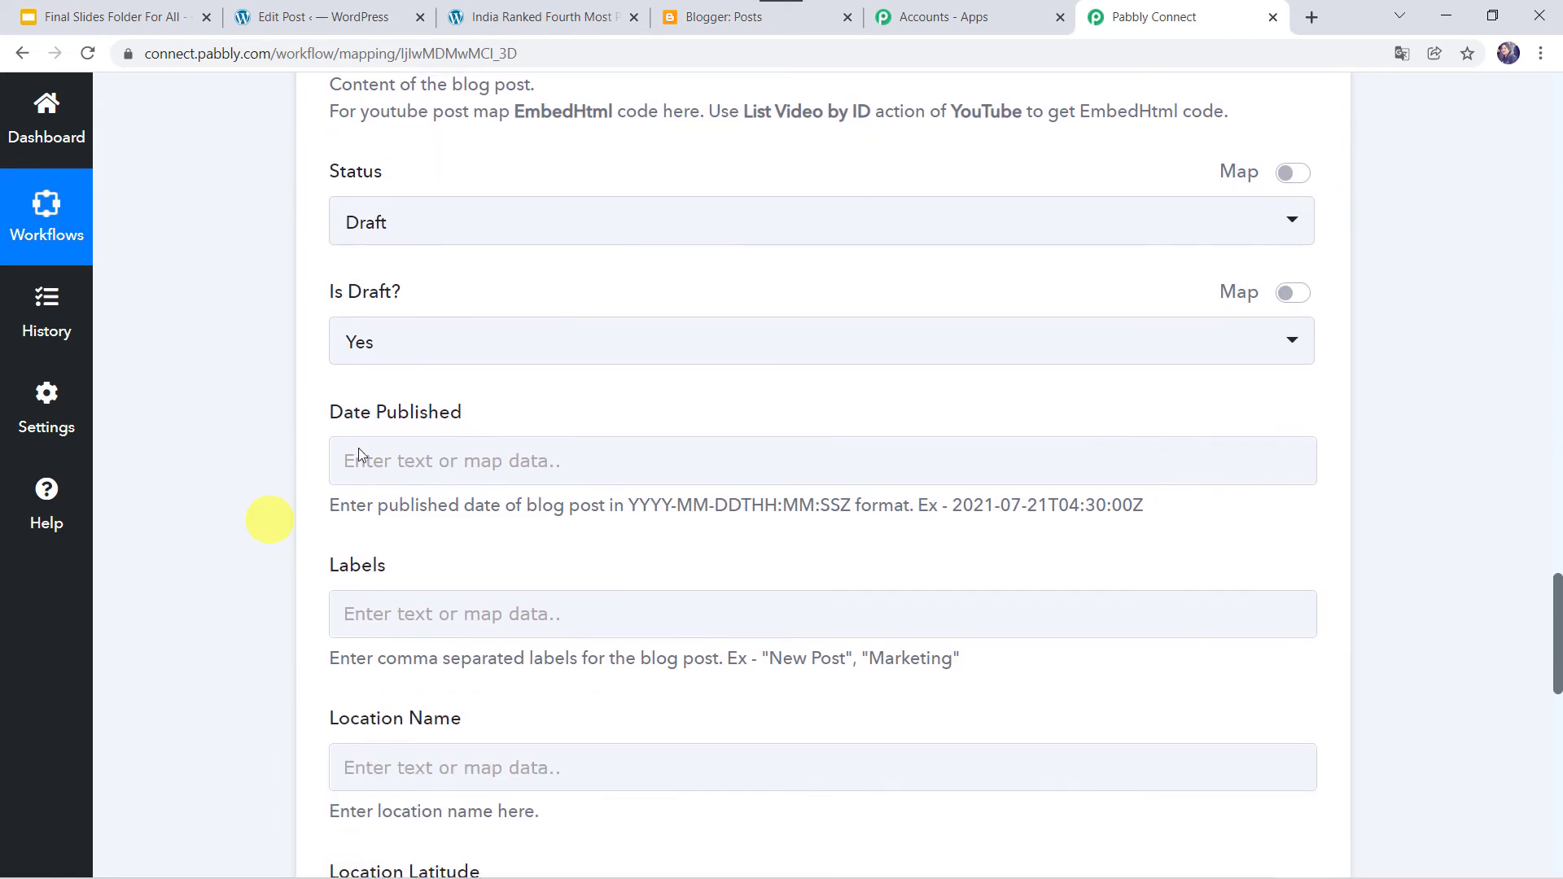
{"action": "left_click", "coordinate": [368, 228]}
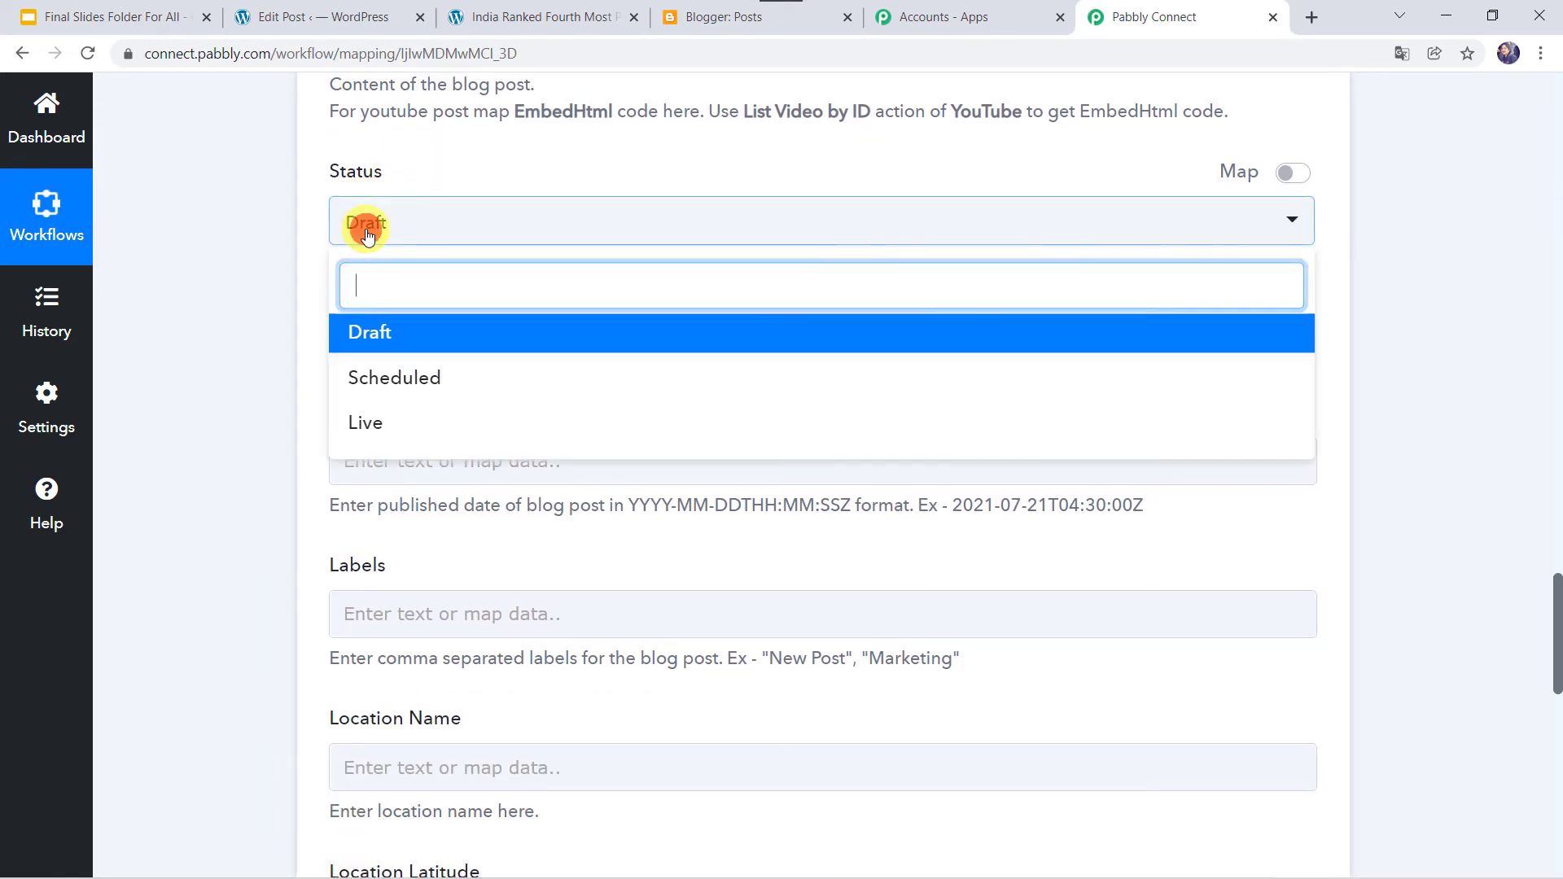
{"action": "left_click", "coordinate": [398, 426]}
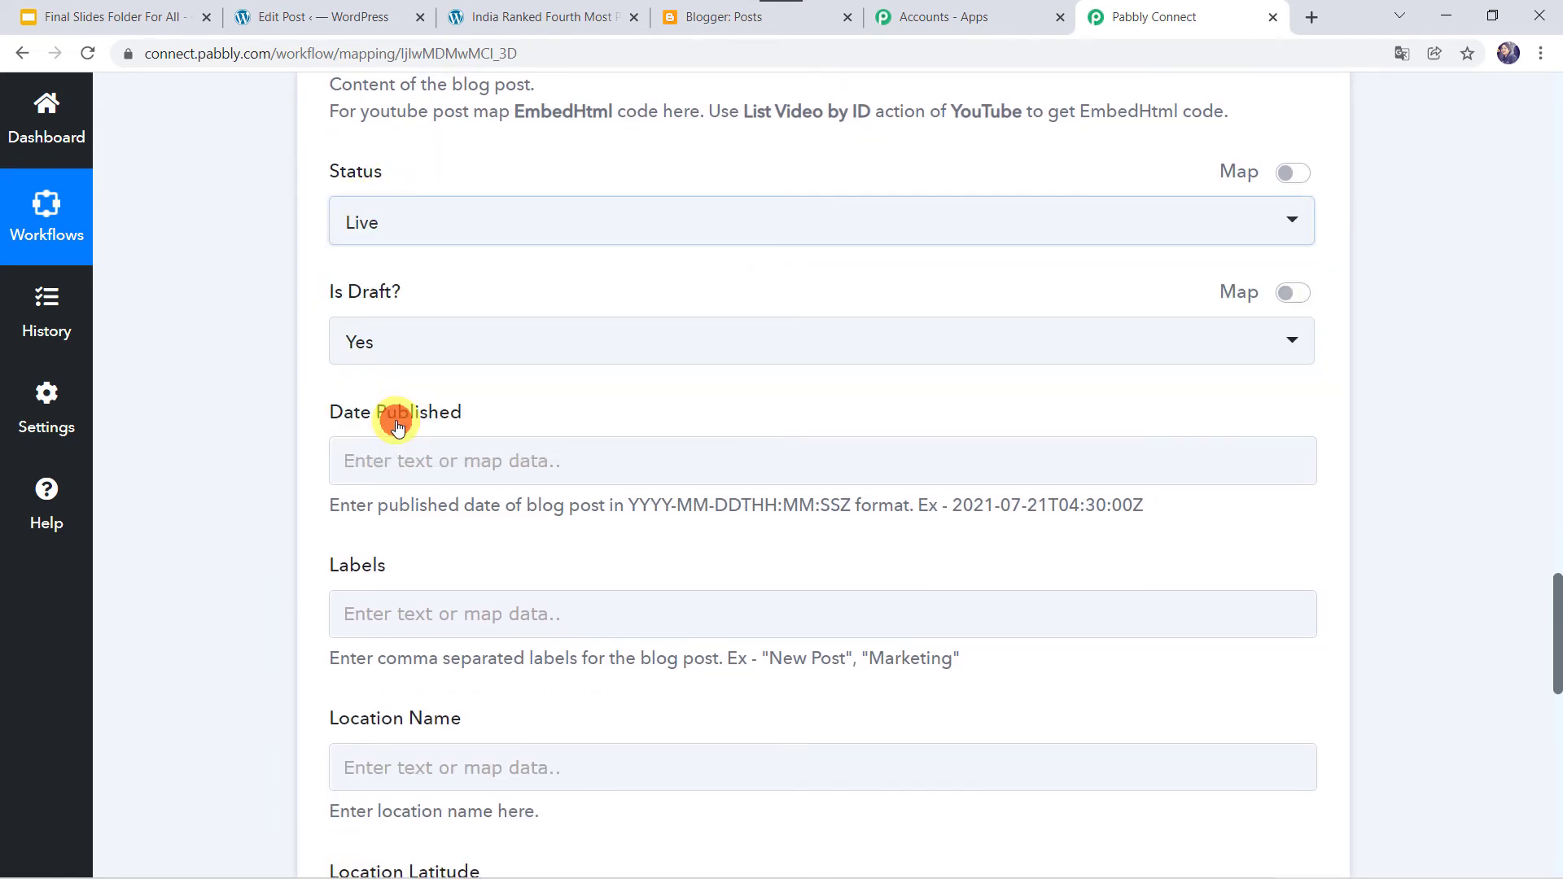
{"action": "left_click", "coordinate": [271, 394]}
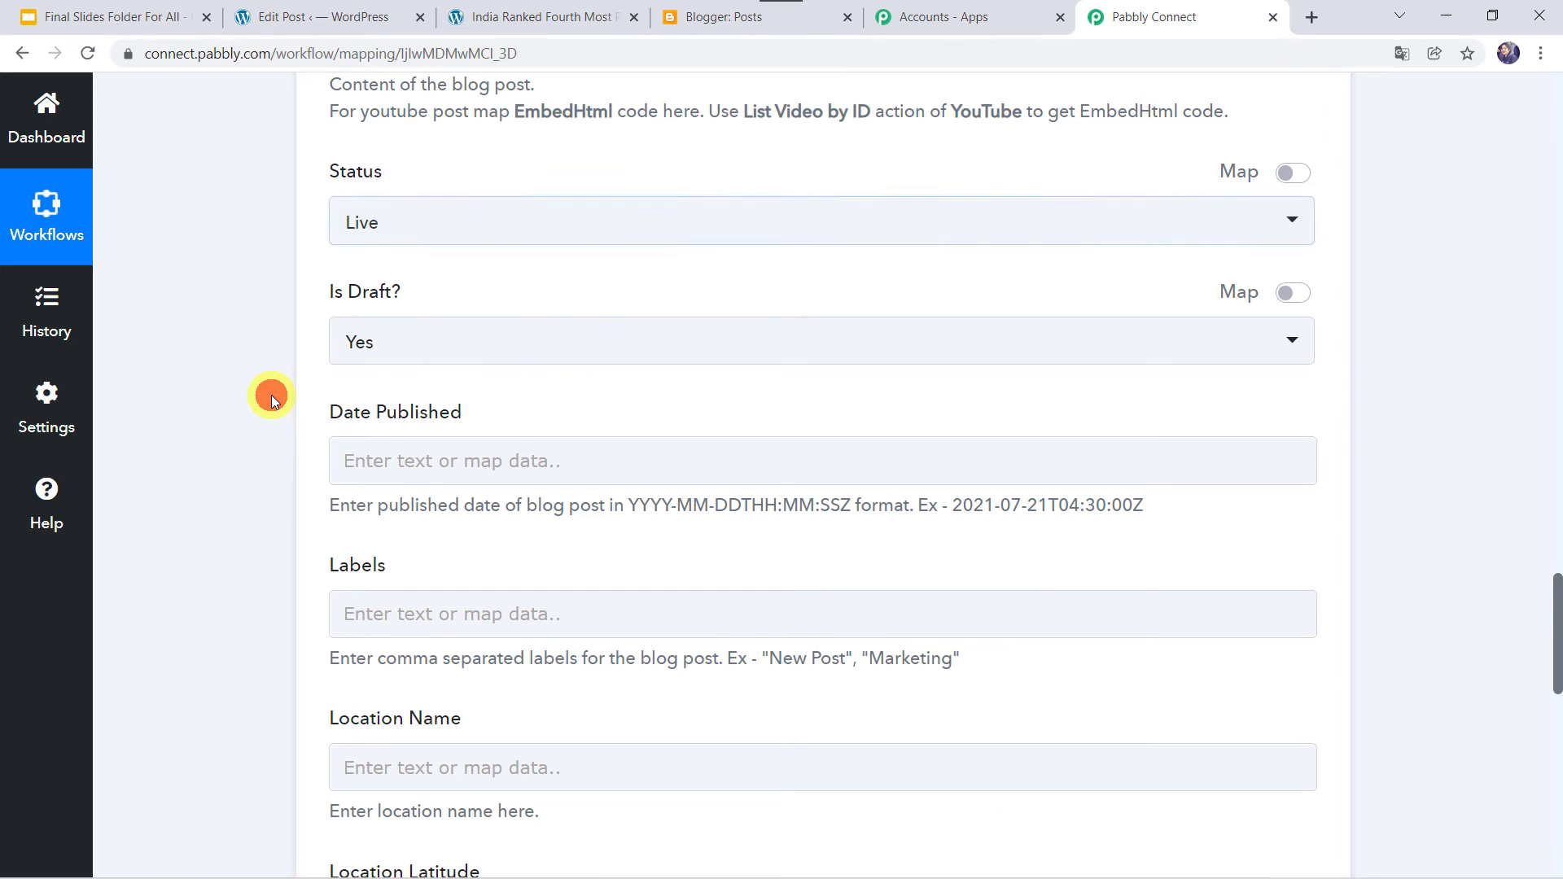
{"action": "left_click", "coordinate": [436, 343]}
{"action": "left_click", "coordinate": [405, 508]}
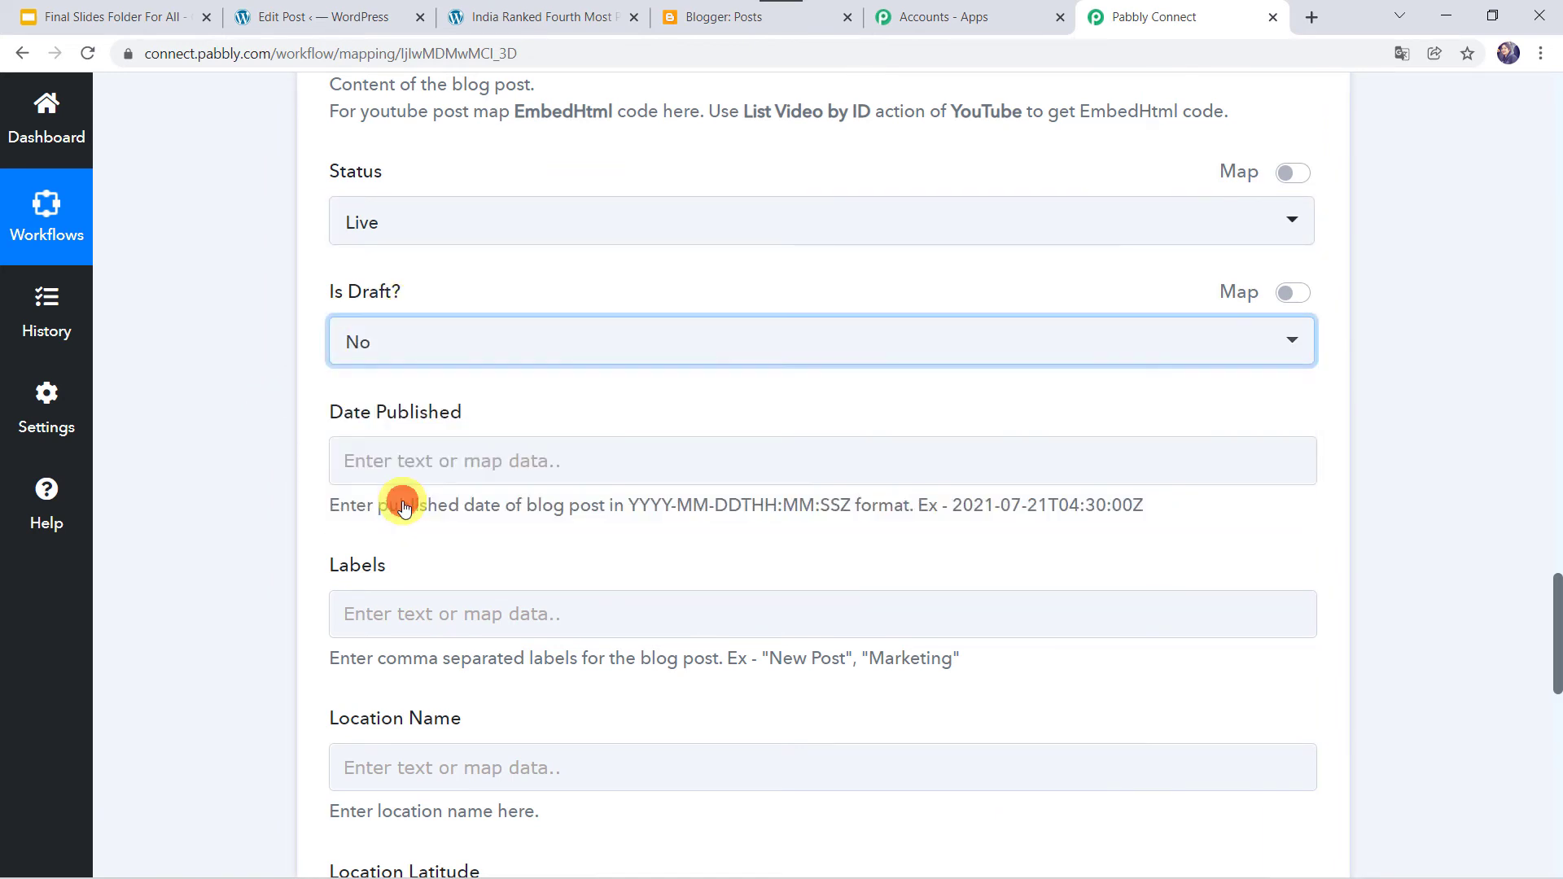
- Leave the date, labels and location fields empty, save and send the Blogger test request, and review the response
{"action": "scroll", "coordinate": [234, 500], "scroll_direction": "down", "scroll_amount": 4}
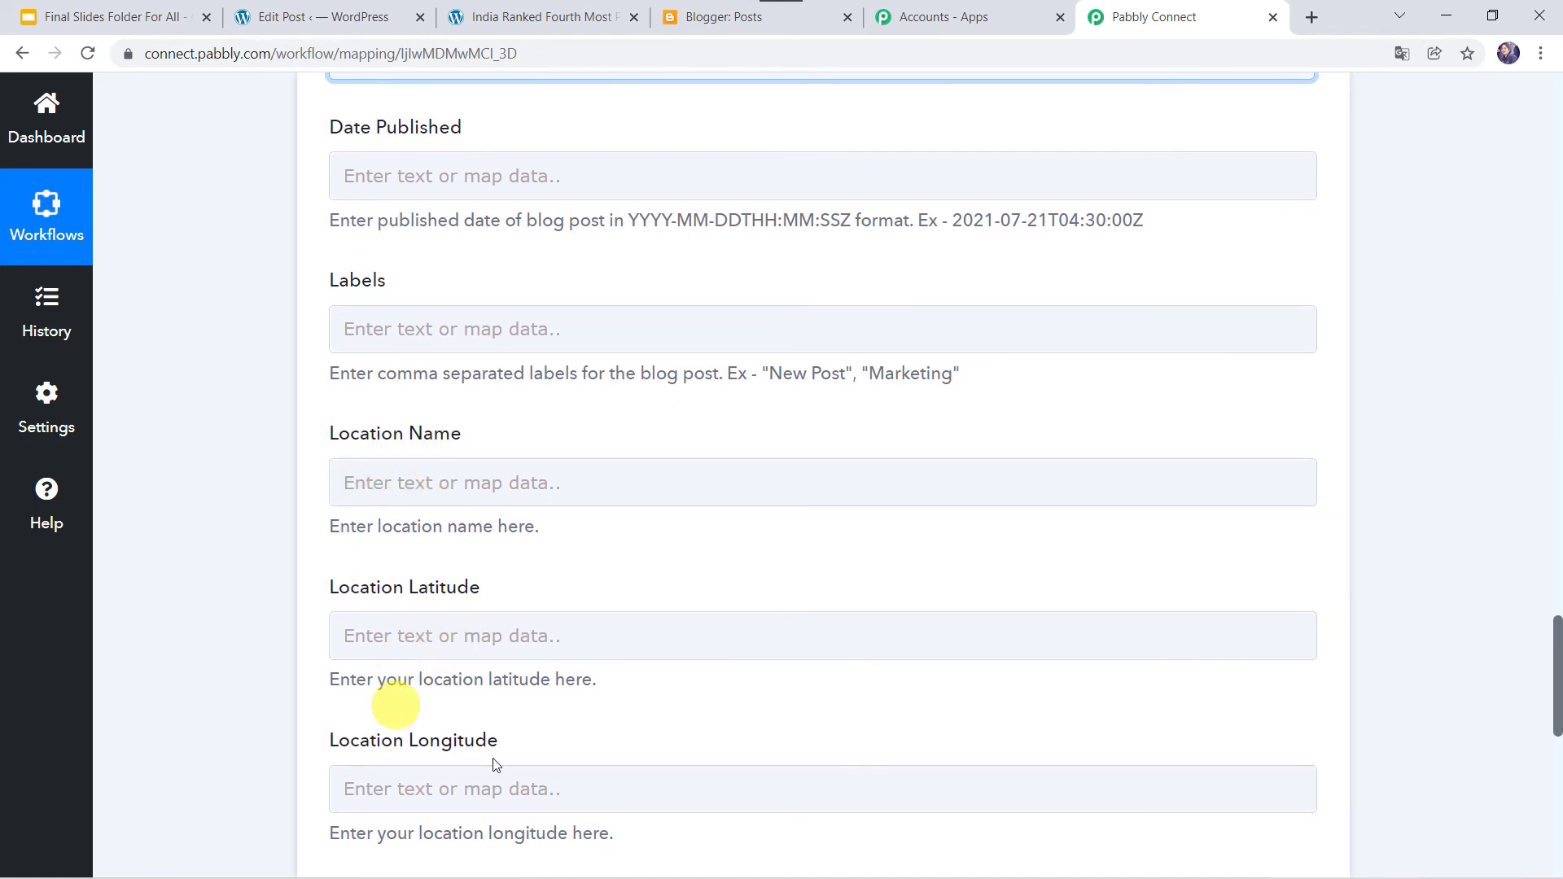
{"action": "scroll", "coordinate": [198, 696], "scroll_direction": "down", "scroll_amount": 3}
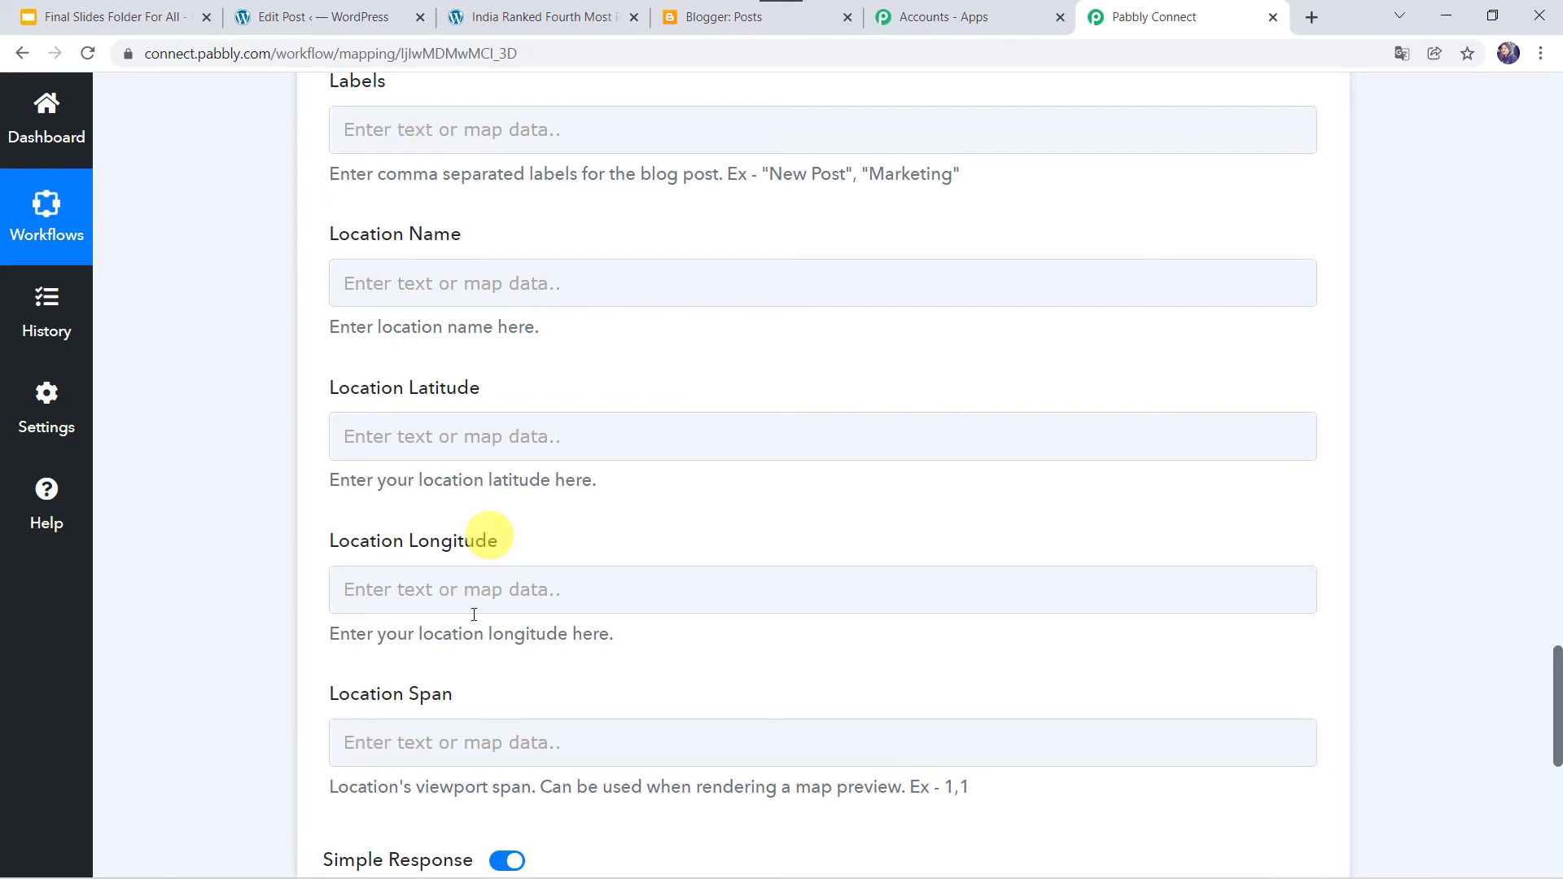
{"action": "left_click", "coordinate": [394, 599]}
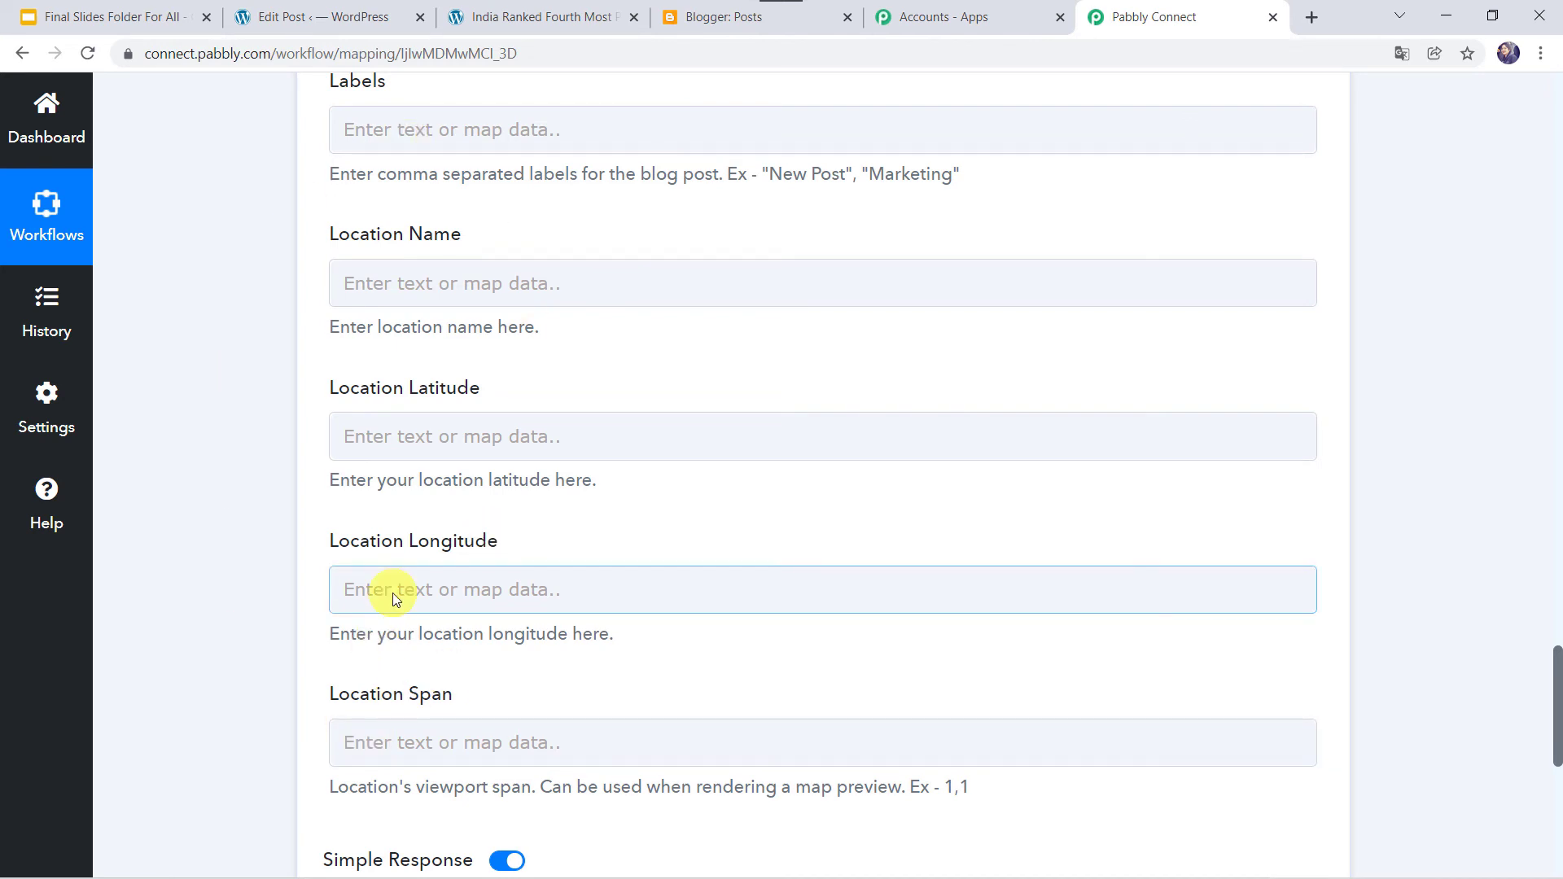
{"action": "scroll", "coordinate": [233, 657], "scroll_direction": "down", "scroll_amount": 4}
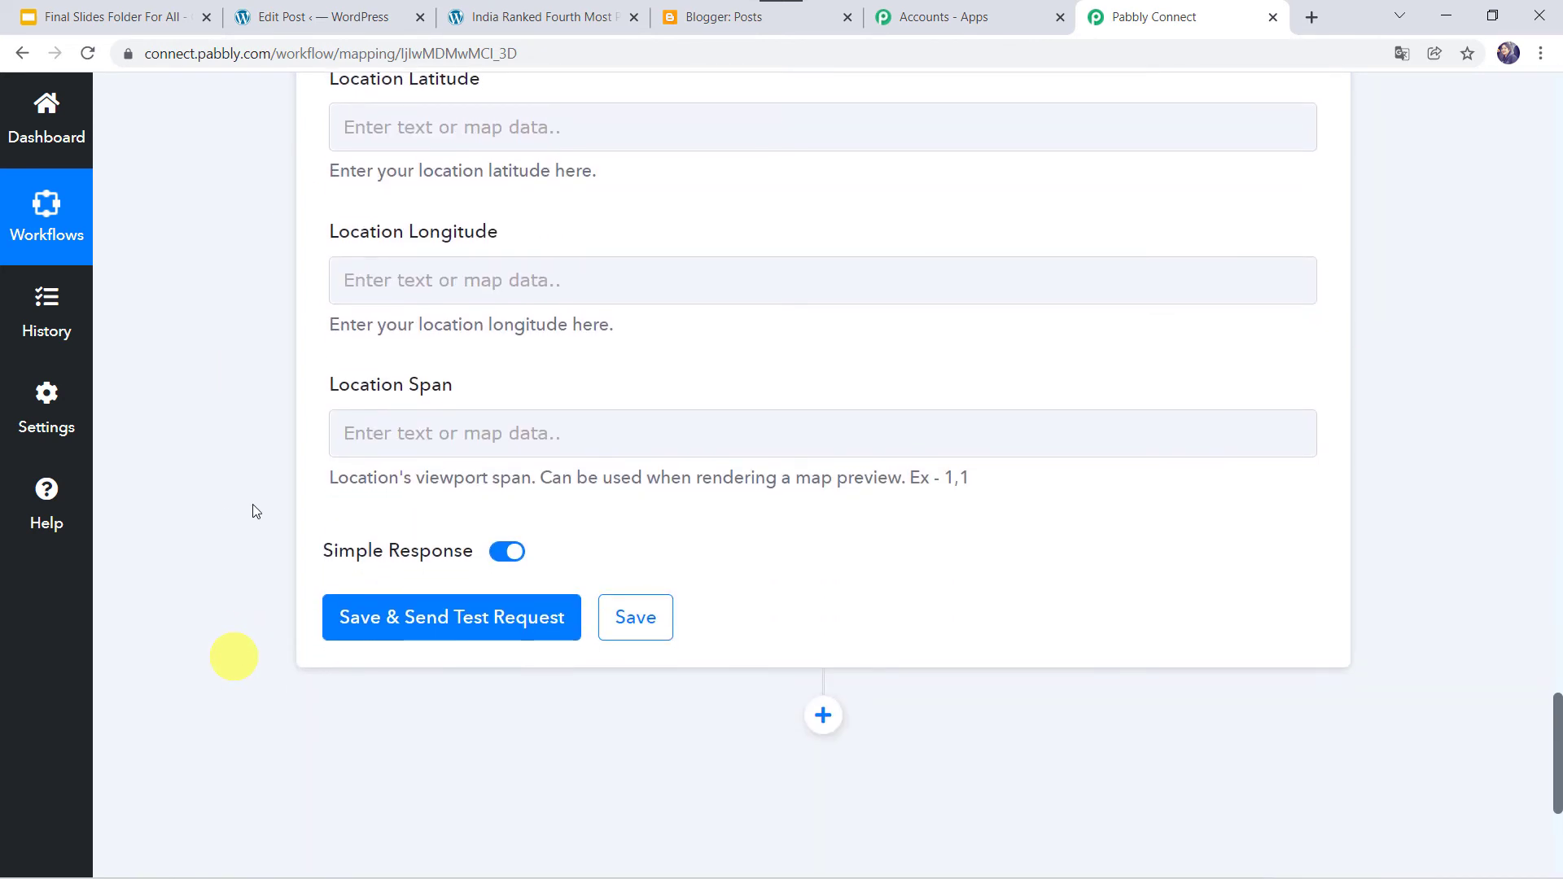
{"action": "left_click", "coordinate": [416, 634]}
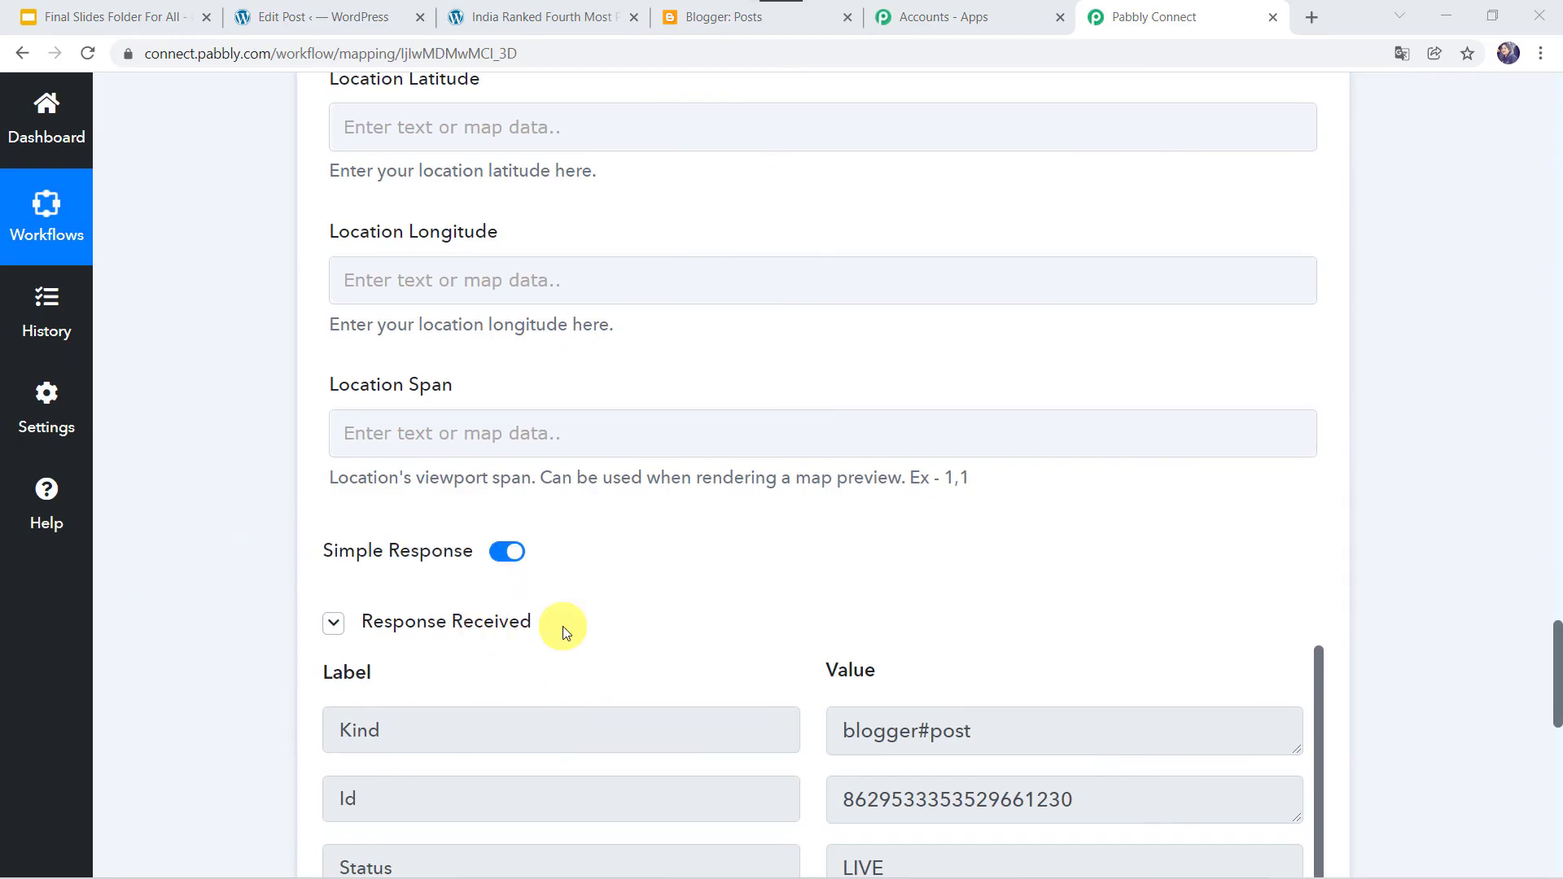
{"action": "scroll", "coordinate": [563, 627], "scroll_direction": "down", "scroll_amount": 5}
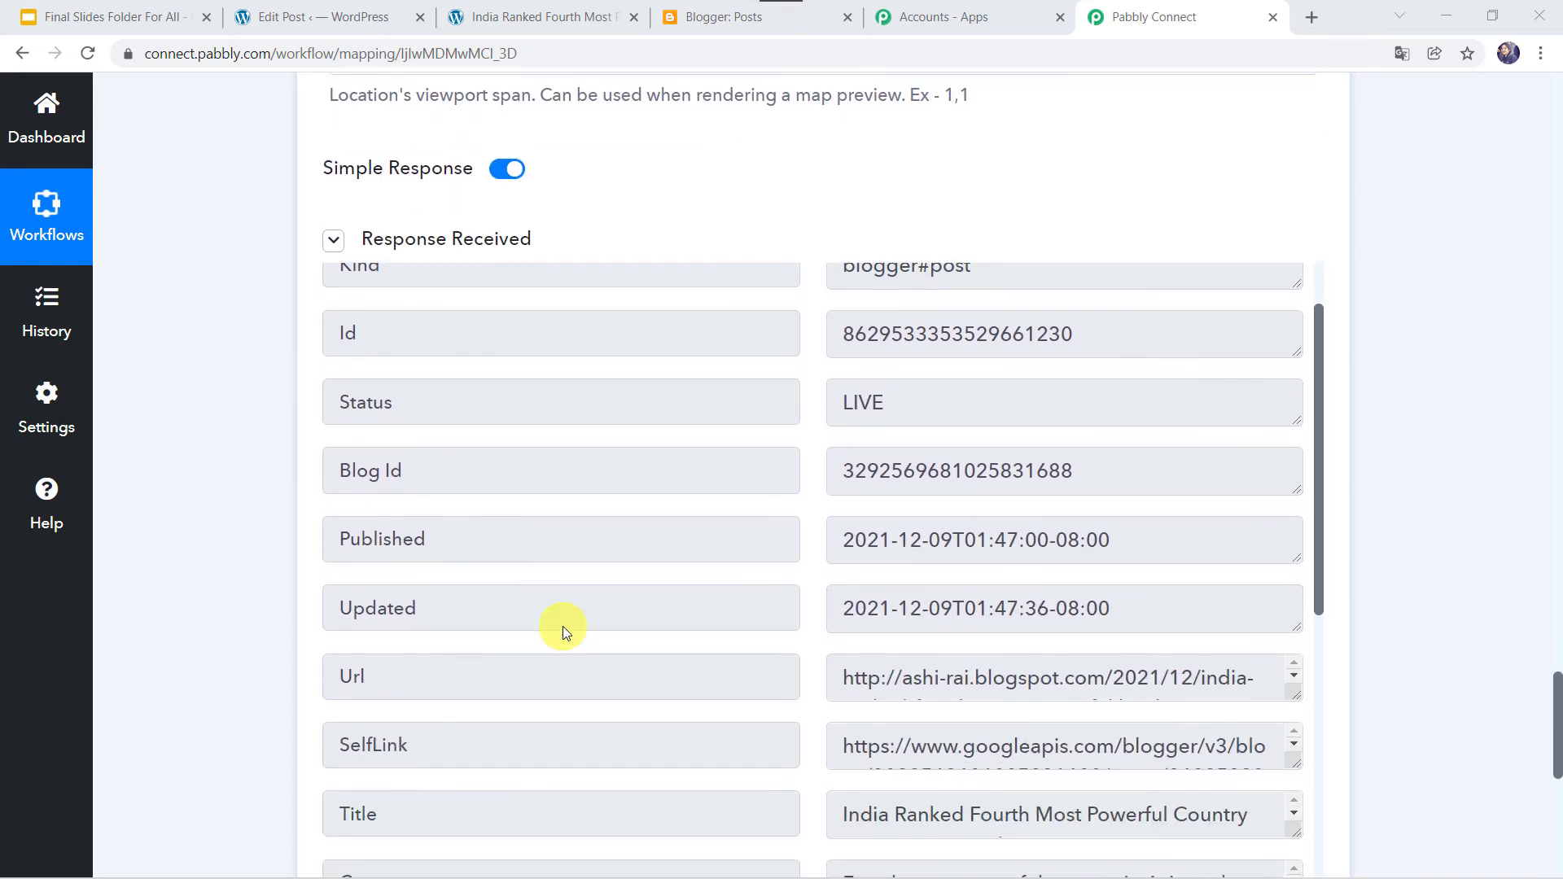
- Switch to Blogger, refresh the MyBlog posts list, and view the published India Ranked Fourth Most Powerful Country post
{"action": "left_click", "coordinate": [686, 17]}
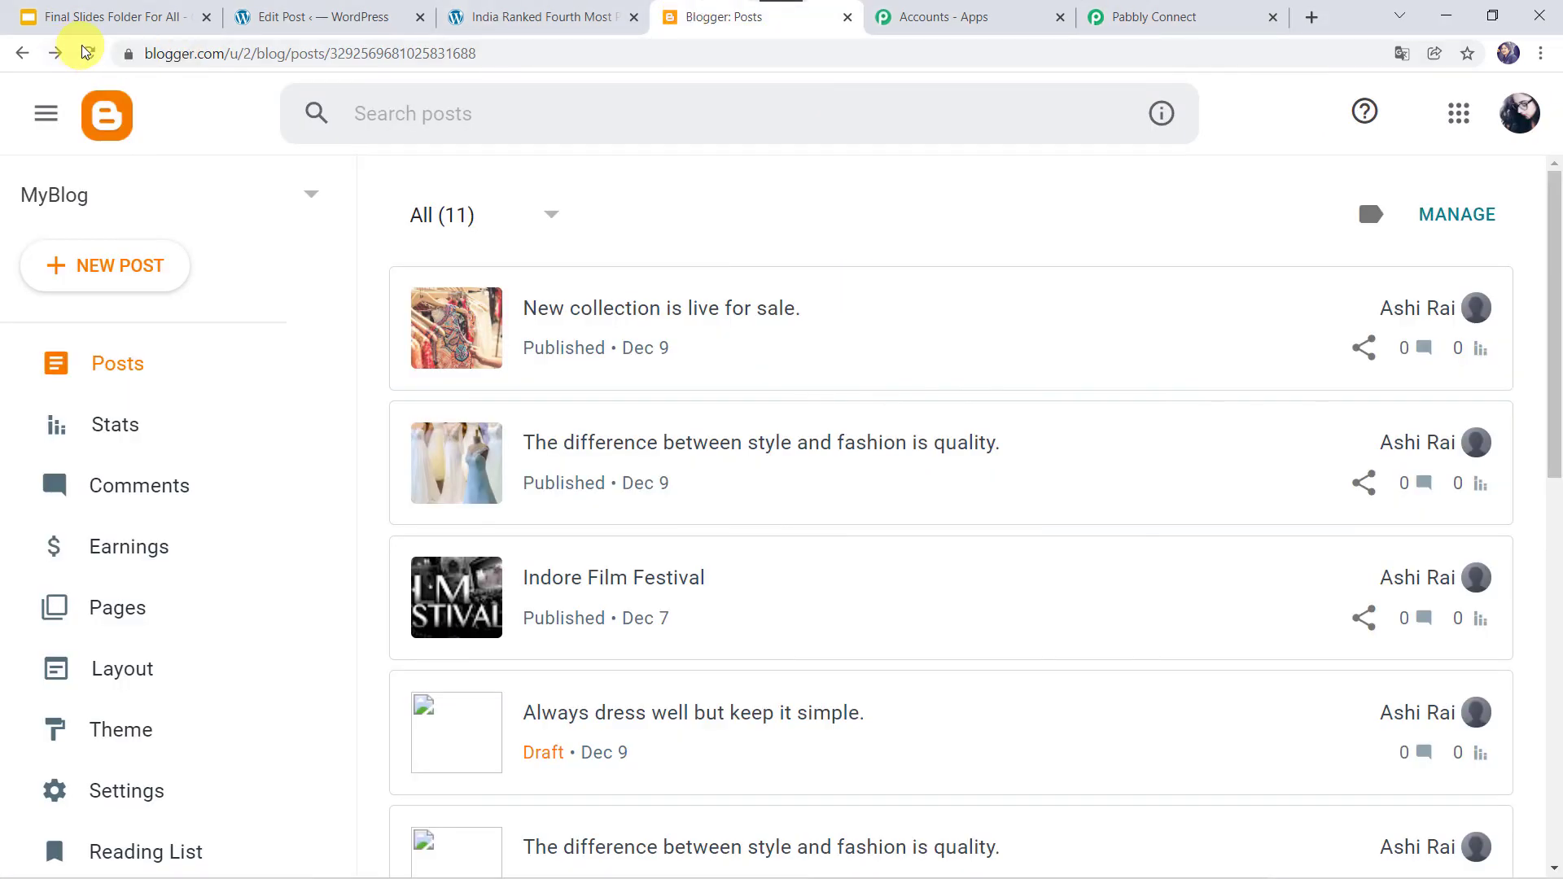
{"action": "left_click", "coordinate": [93, 57]}
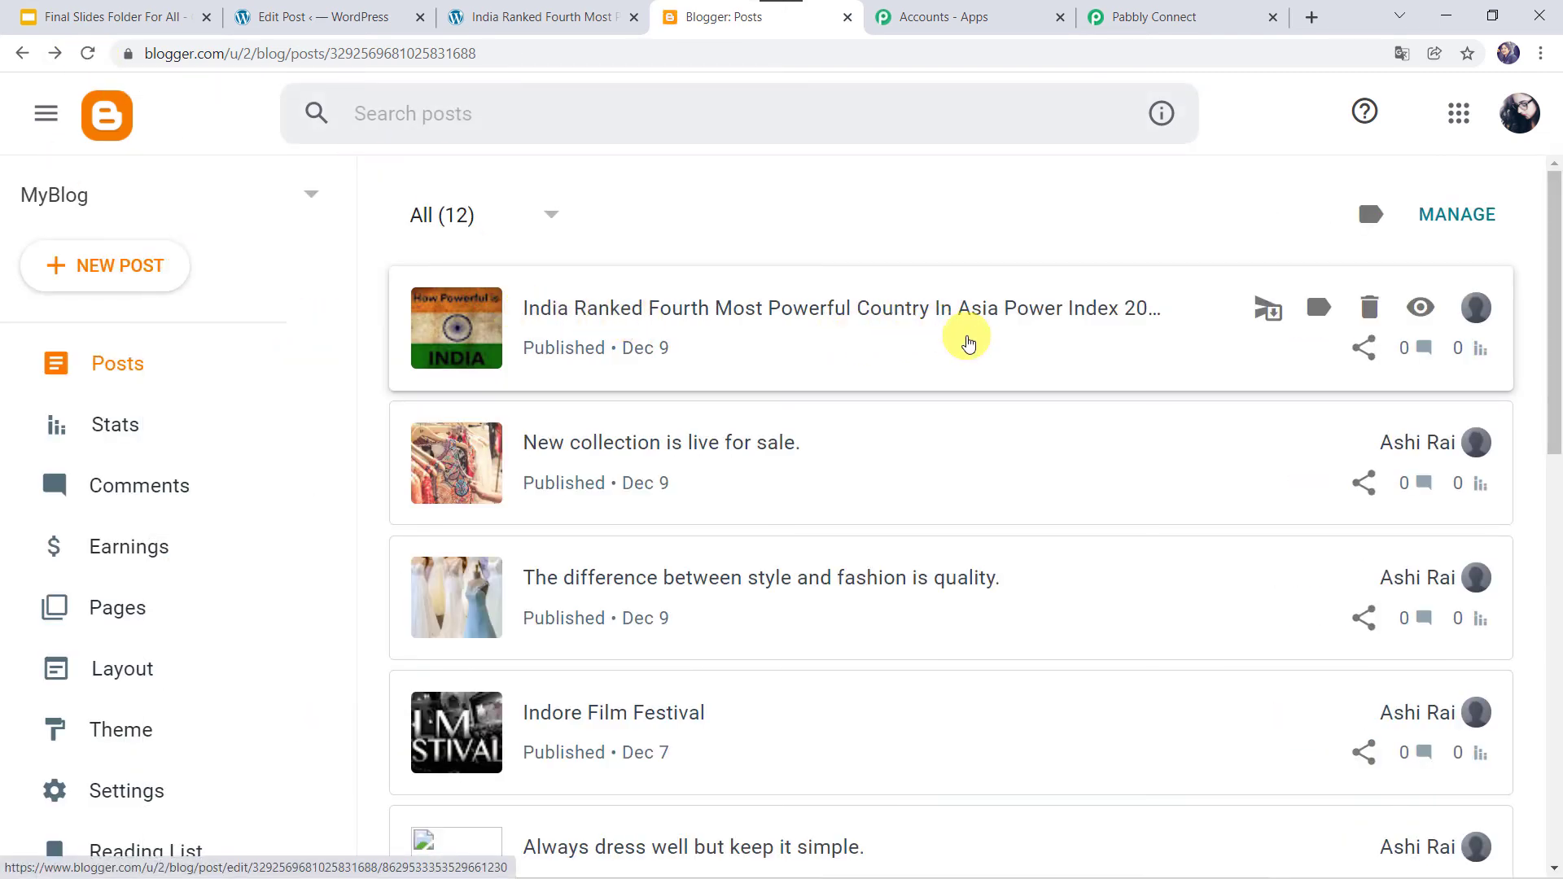
{"action": "left_click", "coordinate": [1422, 310]}
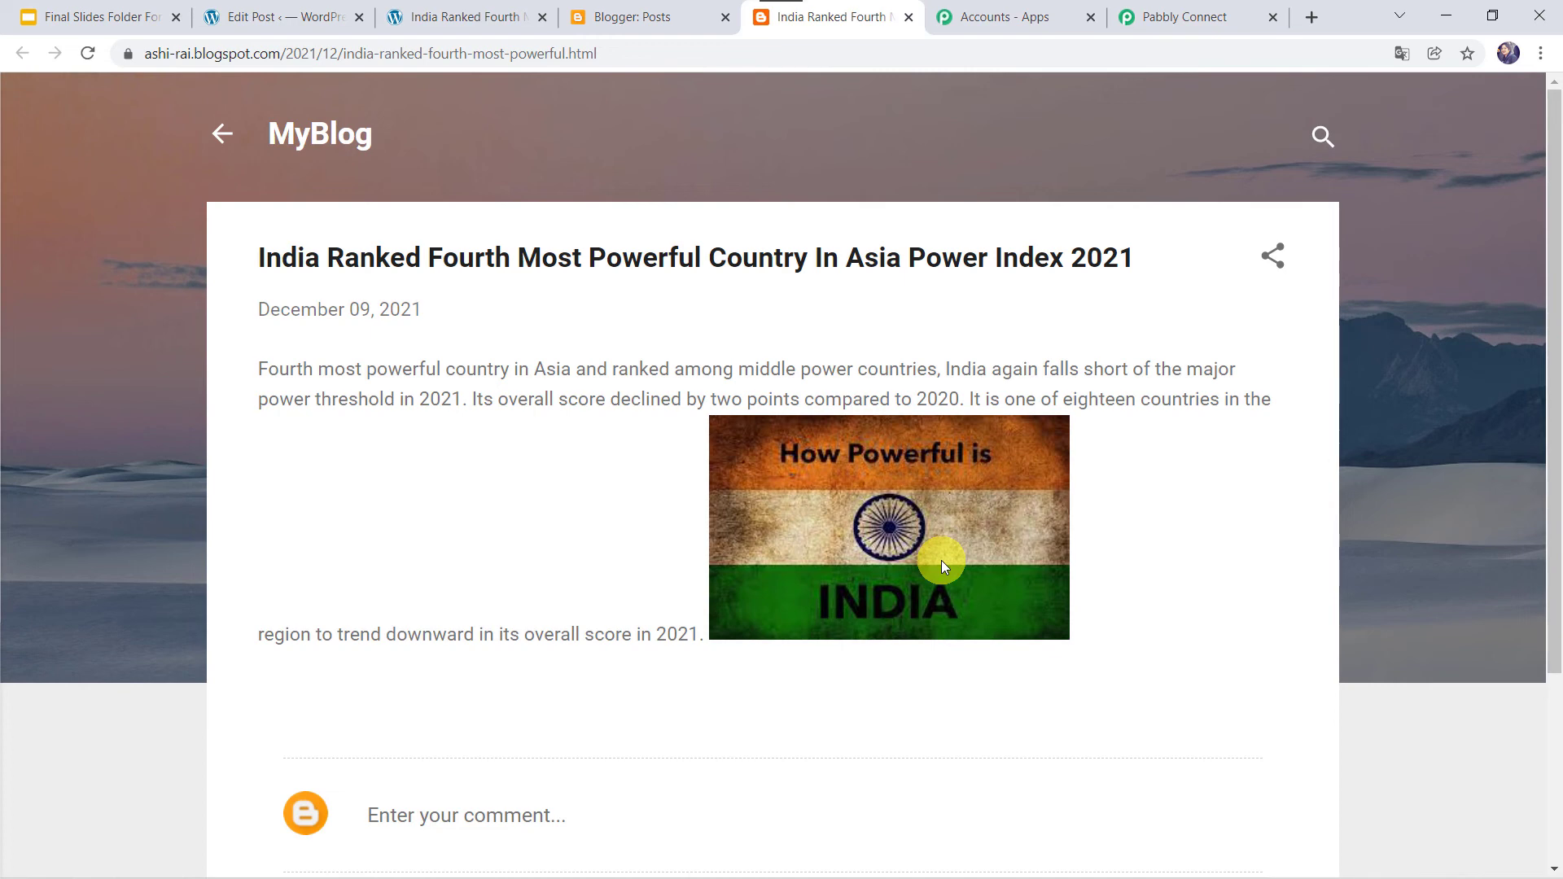
- Return to Pabbly Connect and save the Blogger action's setup without sending another test request
{"action": "left_click", "coordinate": [1207, 21]}
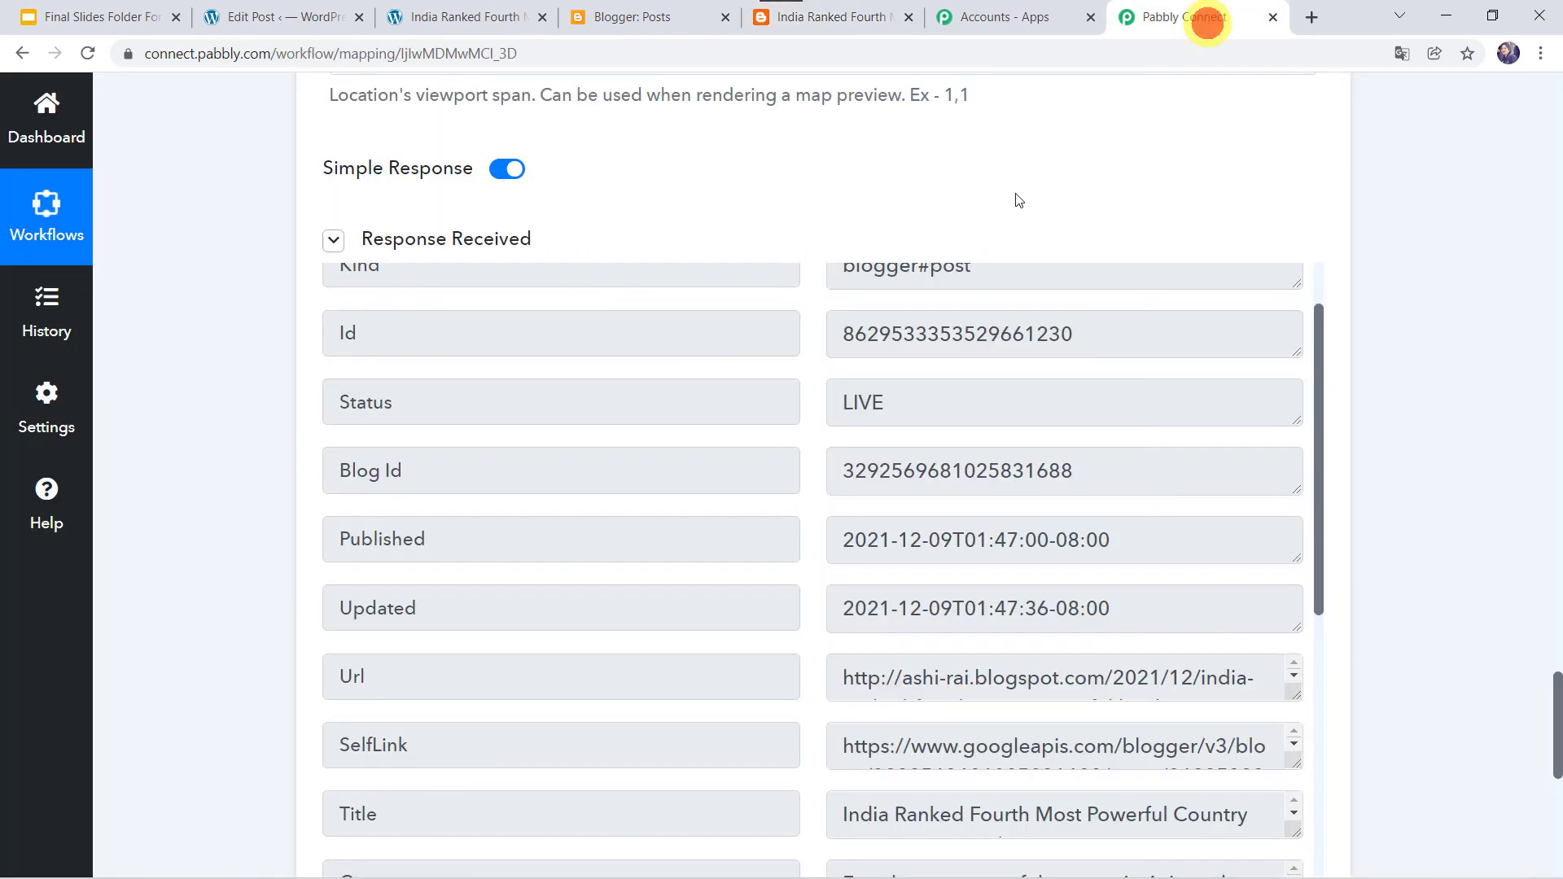
{"action": "scroll", "coordinate": [1389, 551], "scroll_direction": "down", "scroll_amount": 7}
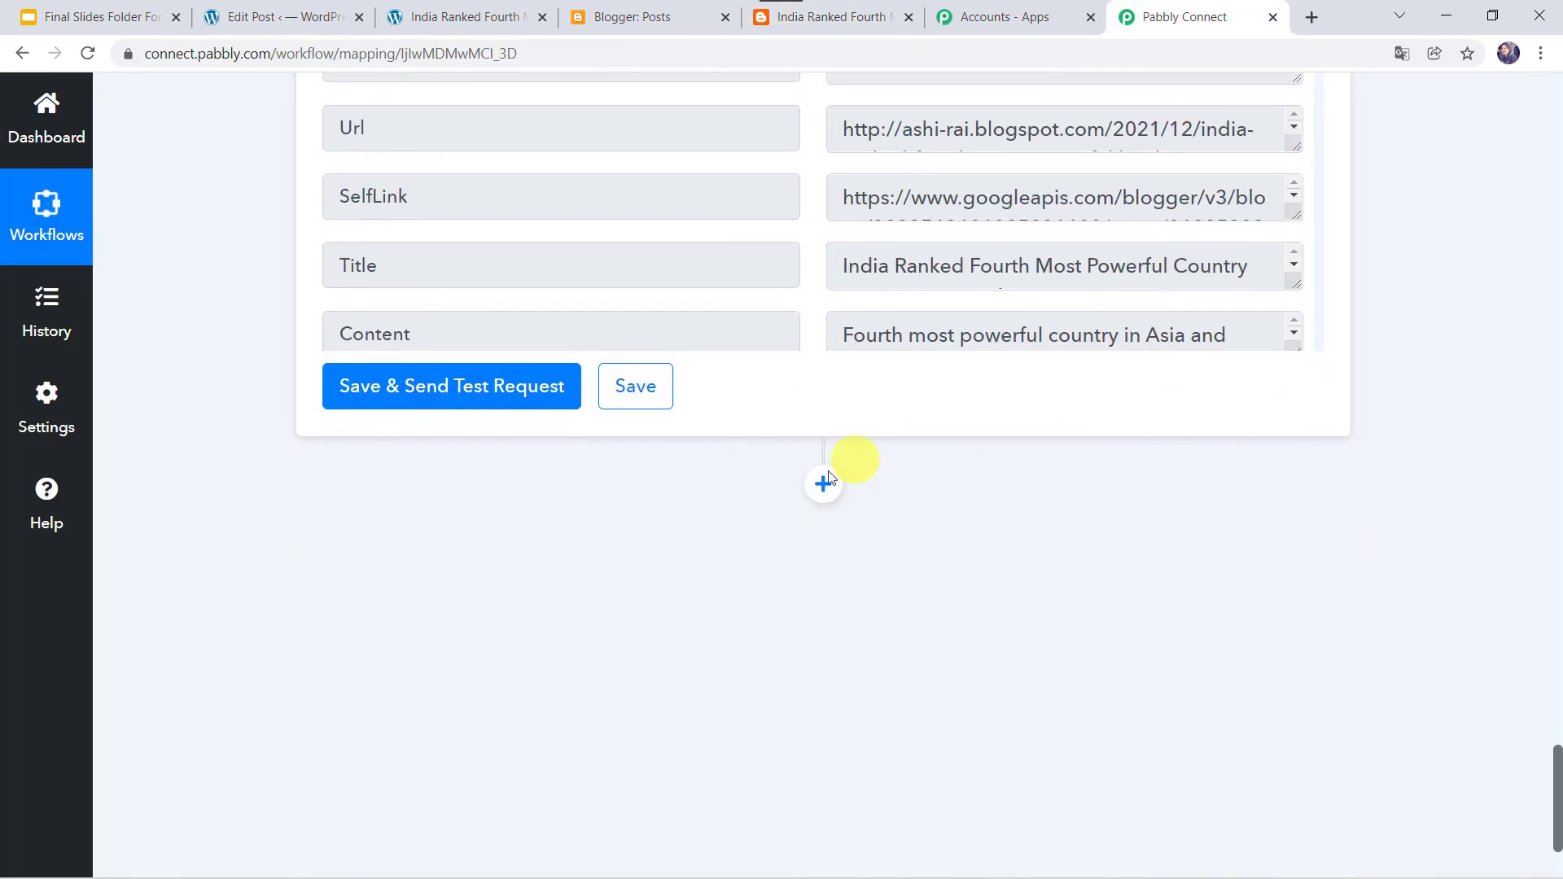
{"action": "left_click", "coordinate": [654, 379]}
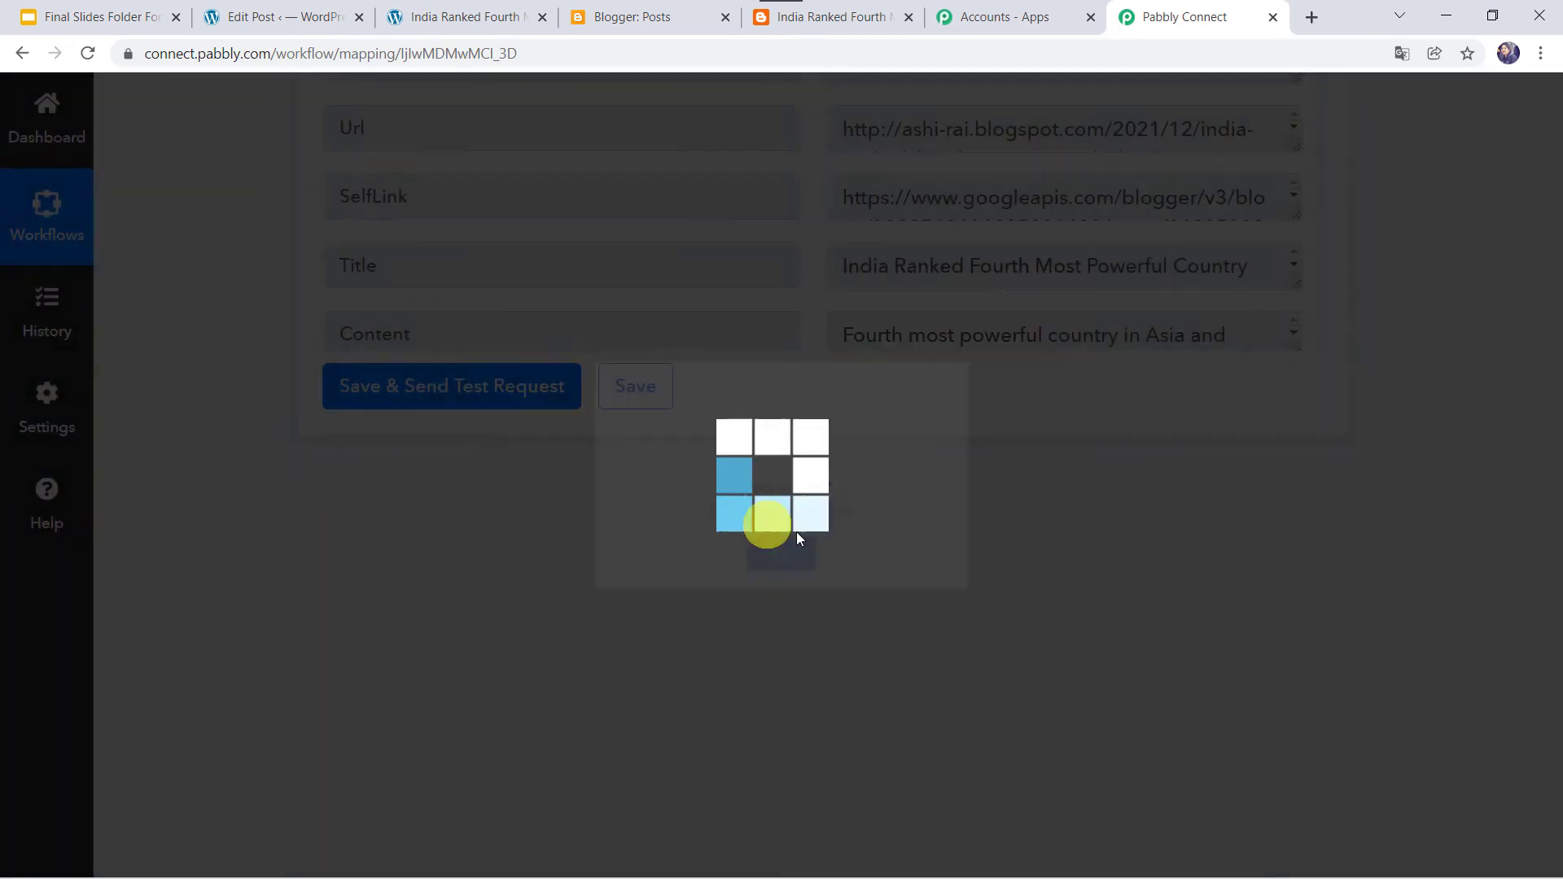
{"action": "scroll", "coordinate": [220, 329], "scroll_direction": "up", "scroll_amount": 8}
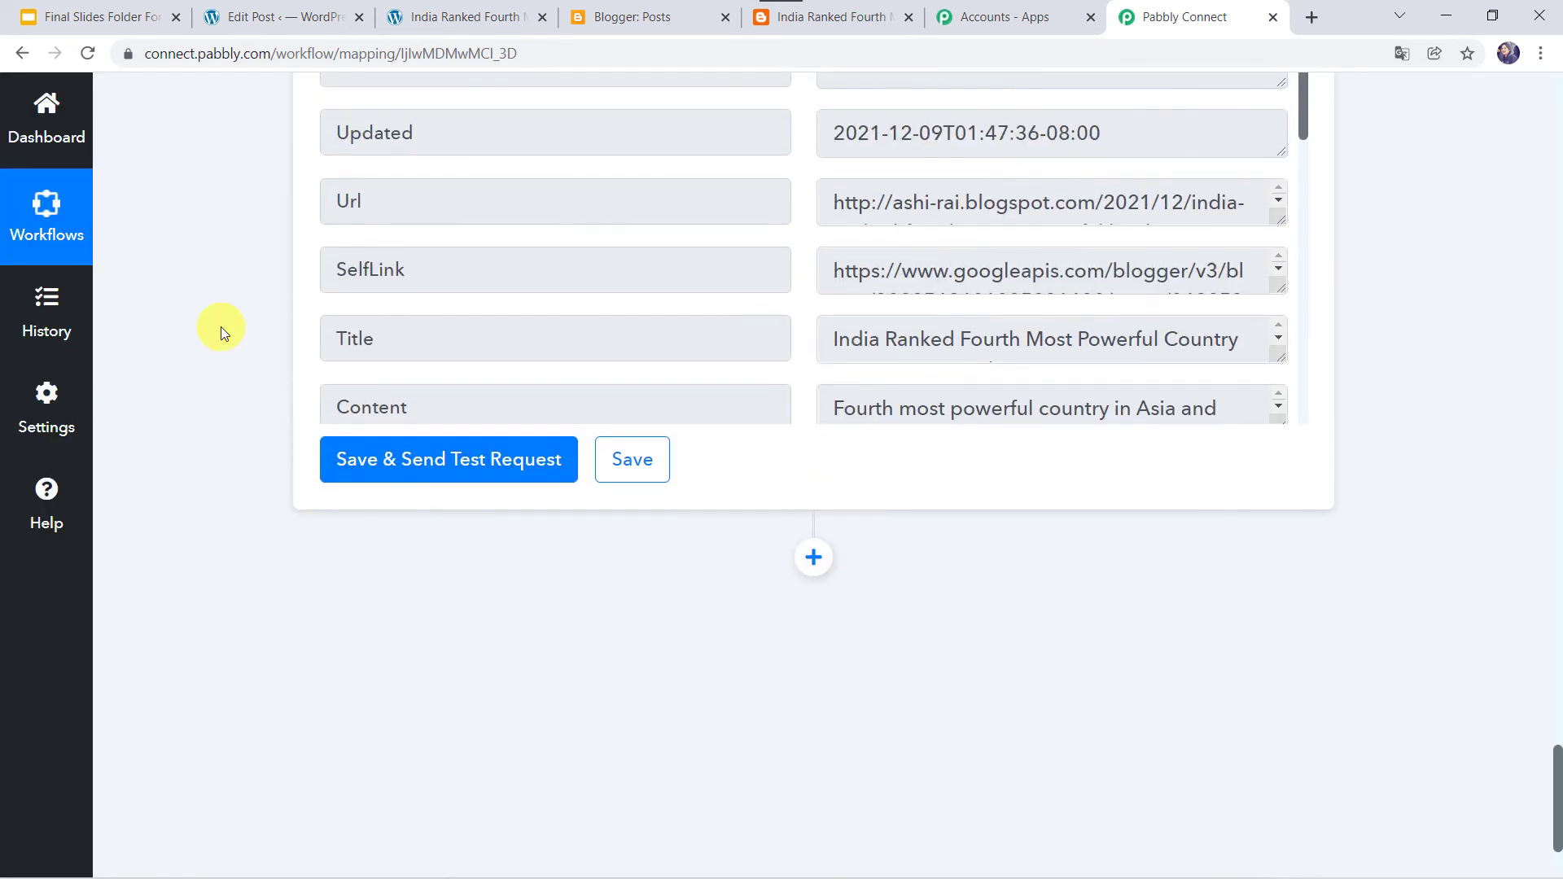
{"action": "scroll", "coordinate": [221, 326], "scroll_direction": "up", "scroll_amount": 4}
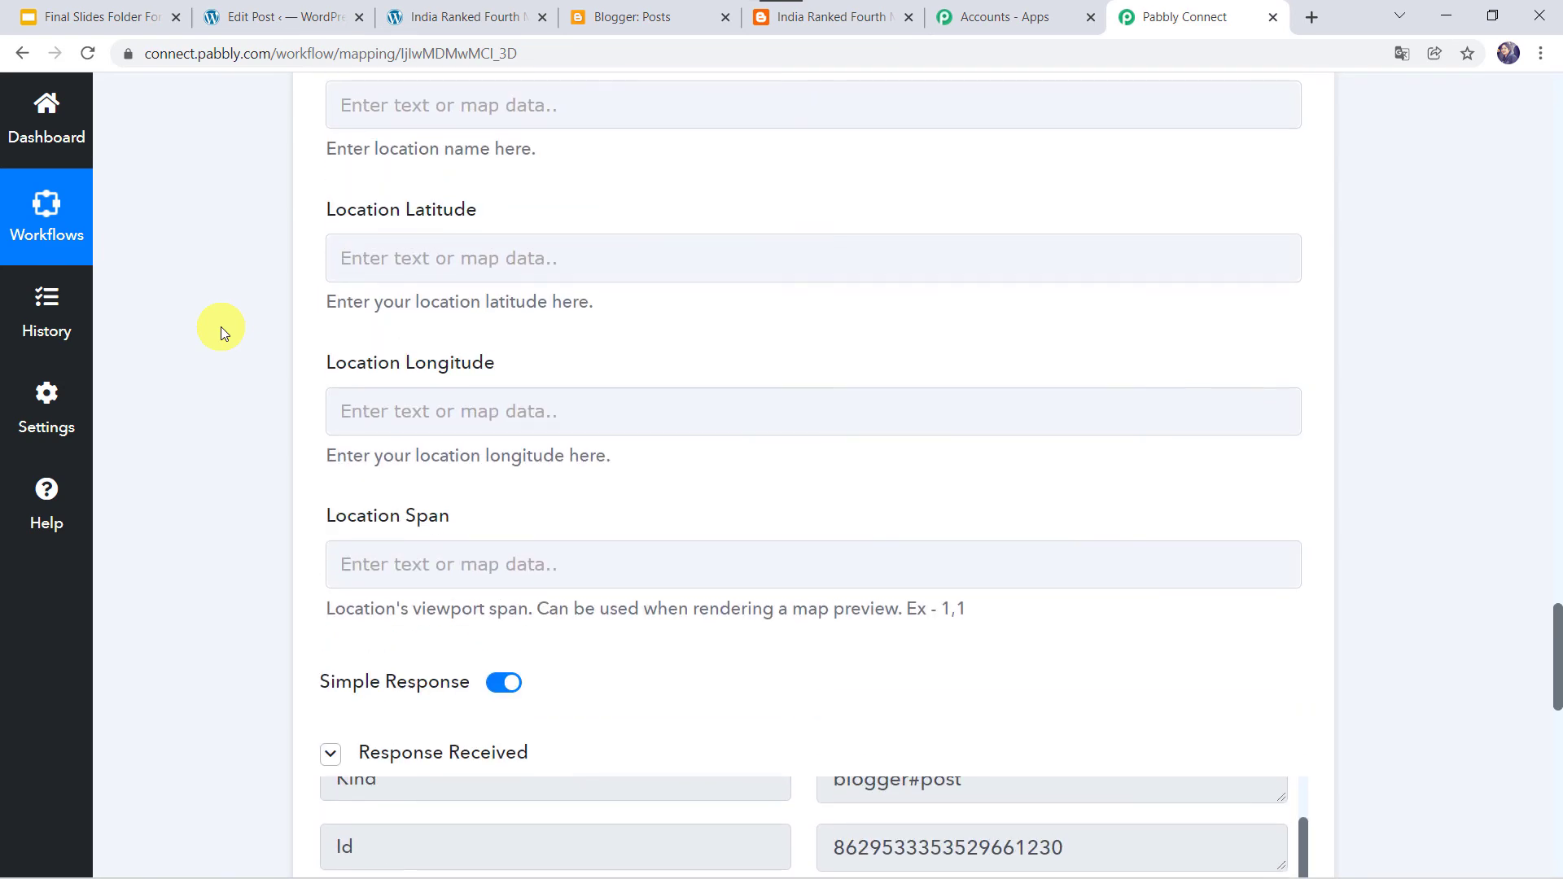
- Switch to WordPress and add a new post titled "Omicron cases reported in 57 nations, most are travel-related, says WHO"
{"action": "left_click", "coordinate": [292, 17]}
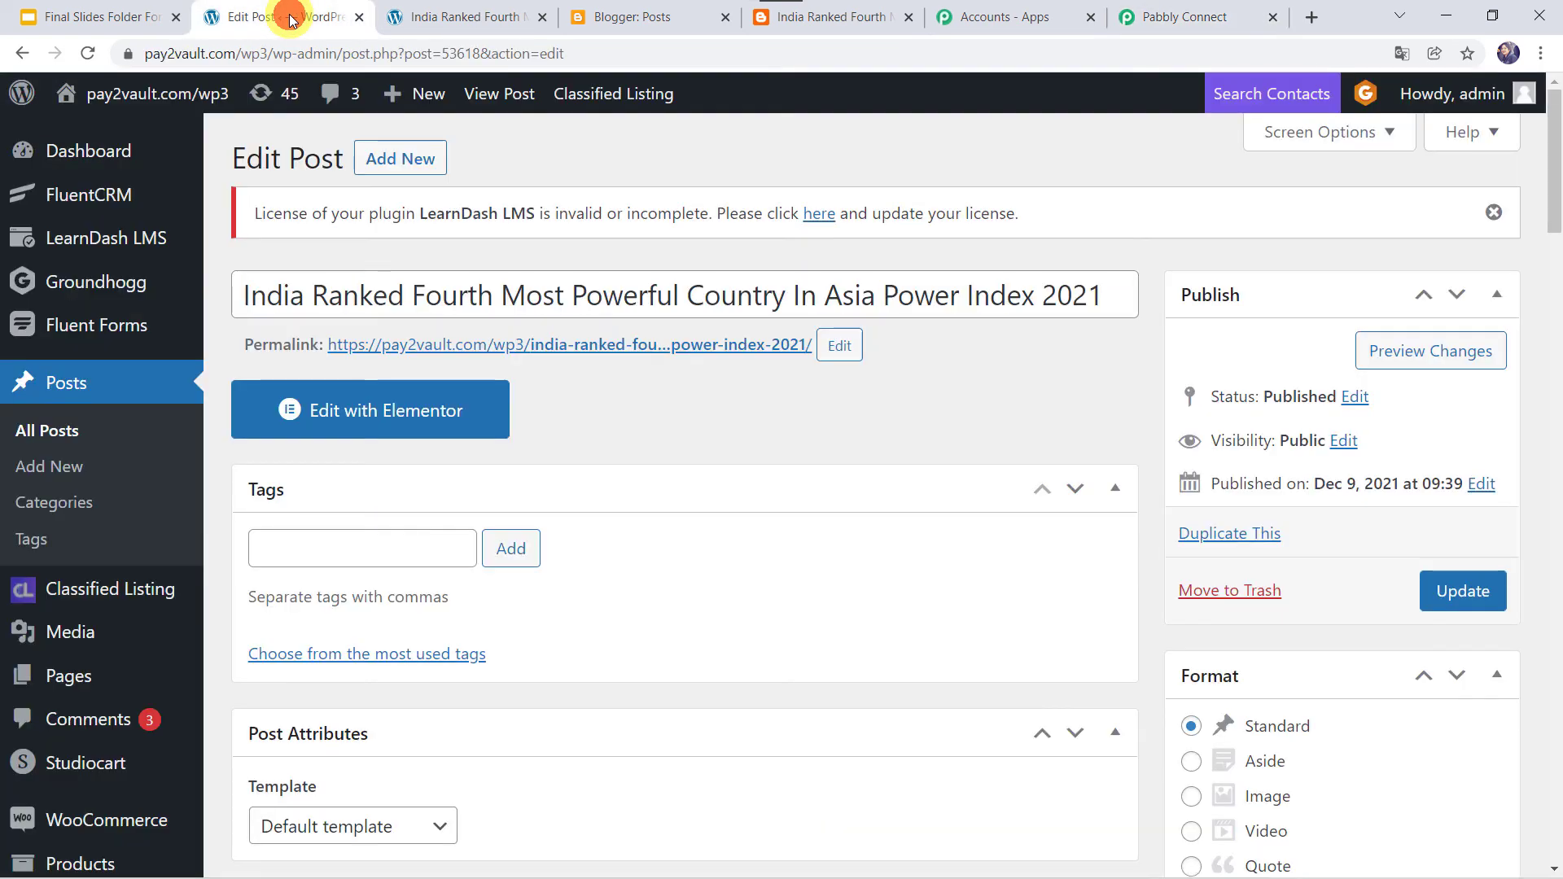
{"action": "left_click", "coordinate": [56, 474]}
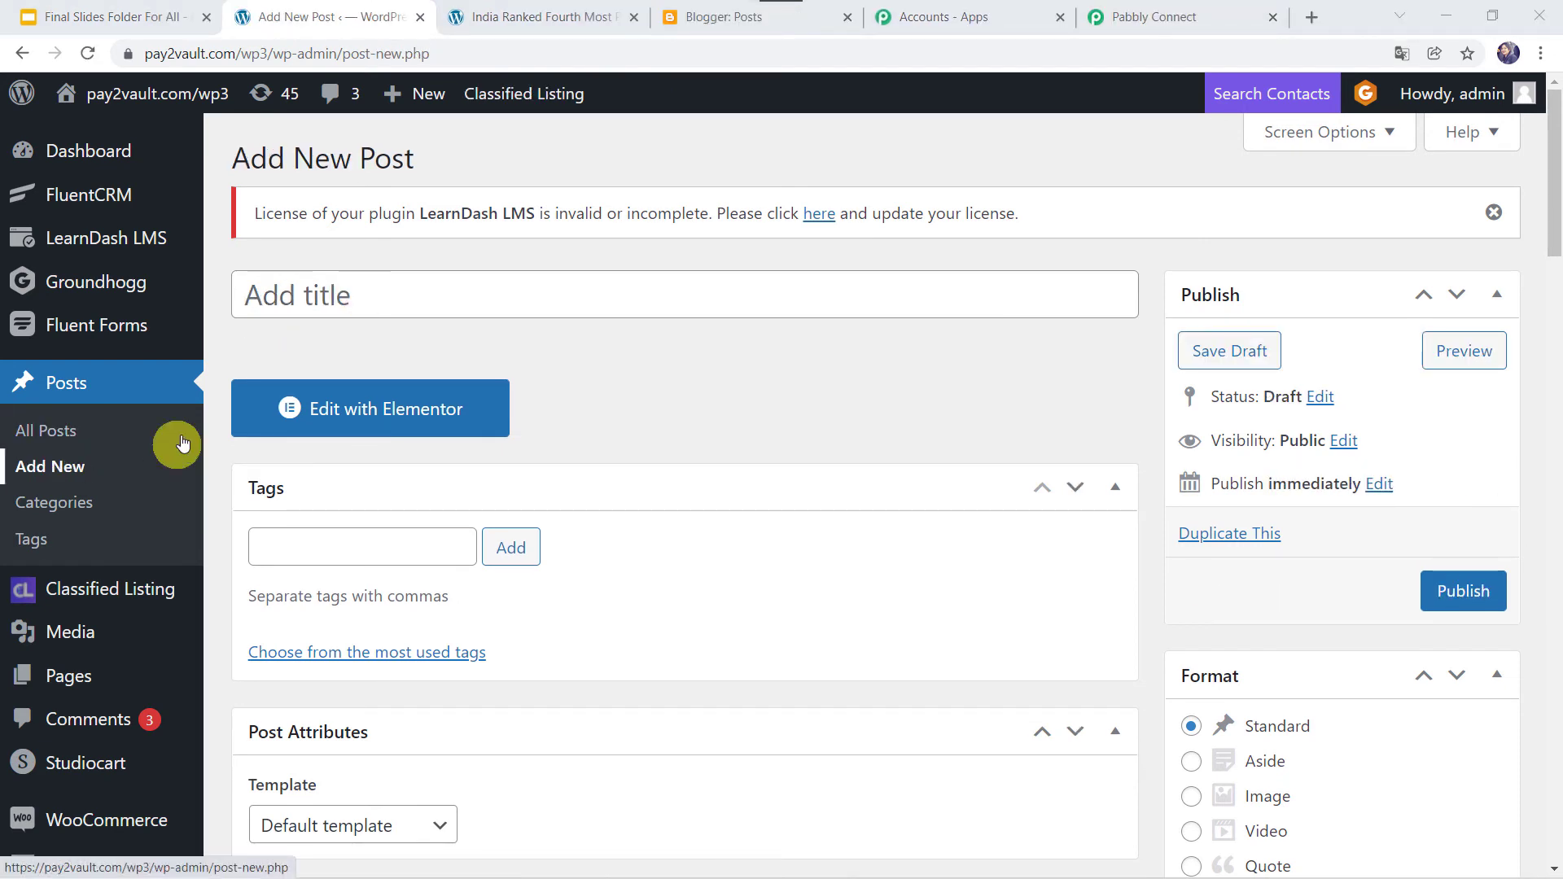
{"action": "left_click", "coordinate": [333, 301]}
{"action": "type", "text": "Omicron cases reported in 57 nations, most are travel-related, says WHO"}
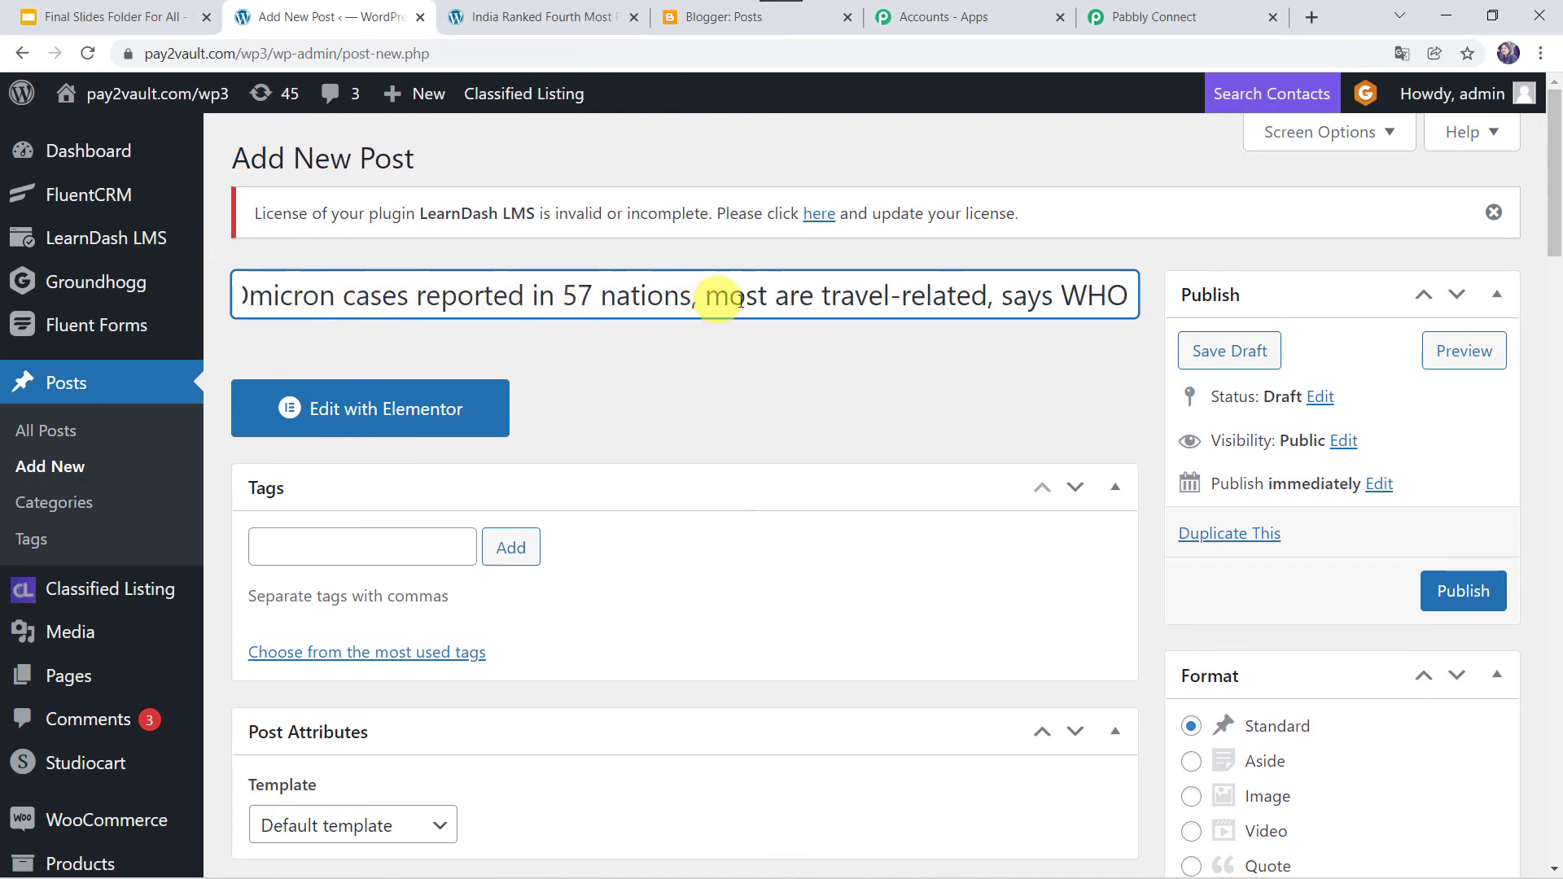
{"action": "left_click", "coordinate": [682, 423]}
- Upload Omicron Variant.jpg from the Downloads folder and set it as the post's featured image
{"action": "scroll", "coordinate": [682, 423], "scroll_direction": "down", "scroll_amount": 3}
{"action": "scroll", "coordinate": [682, 422], "scroll_direction": "down", "scroll_amount": 7}
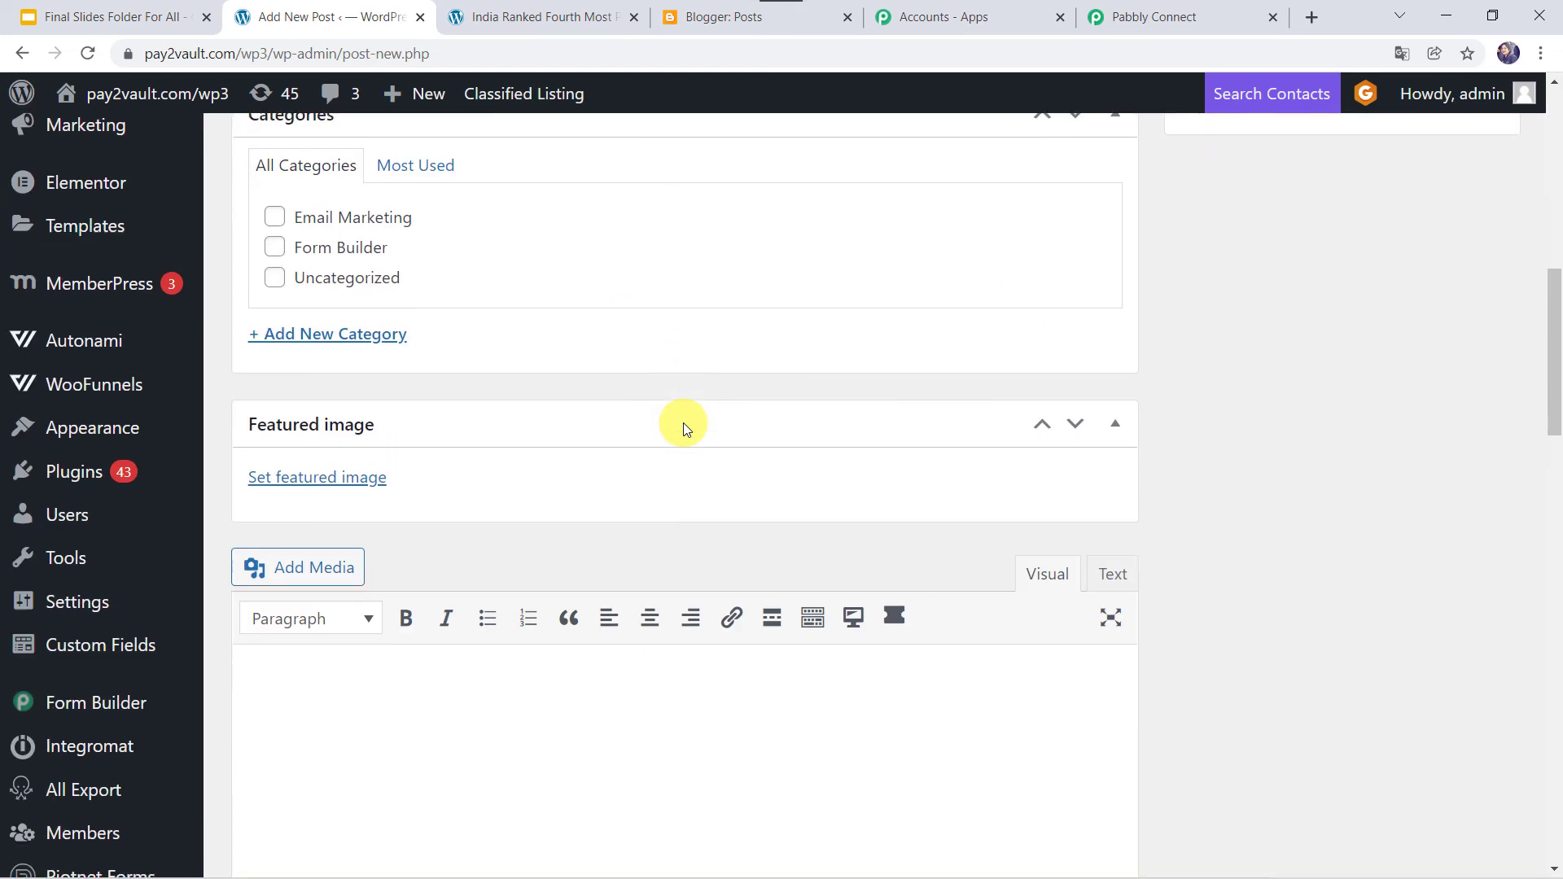
{"action": "left_click", "coordinate": [301, 384]}
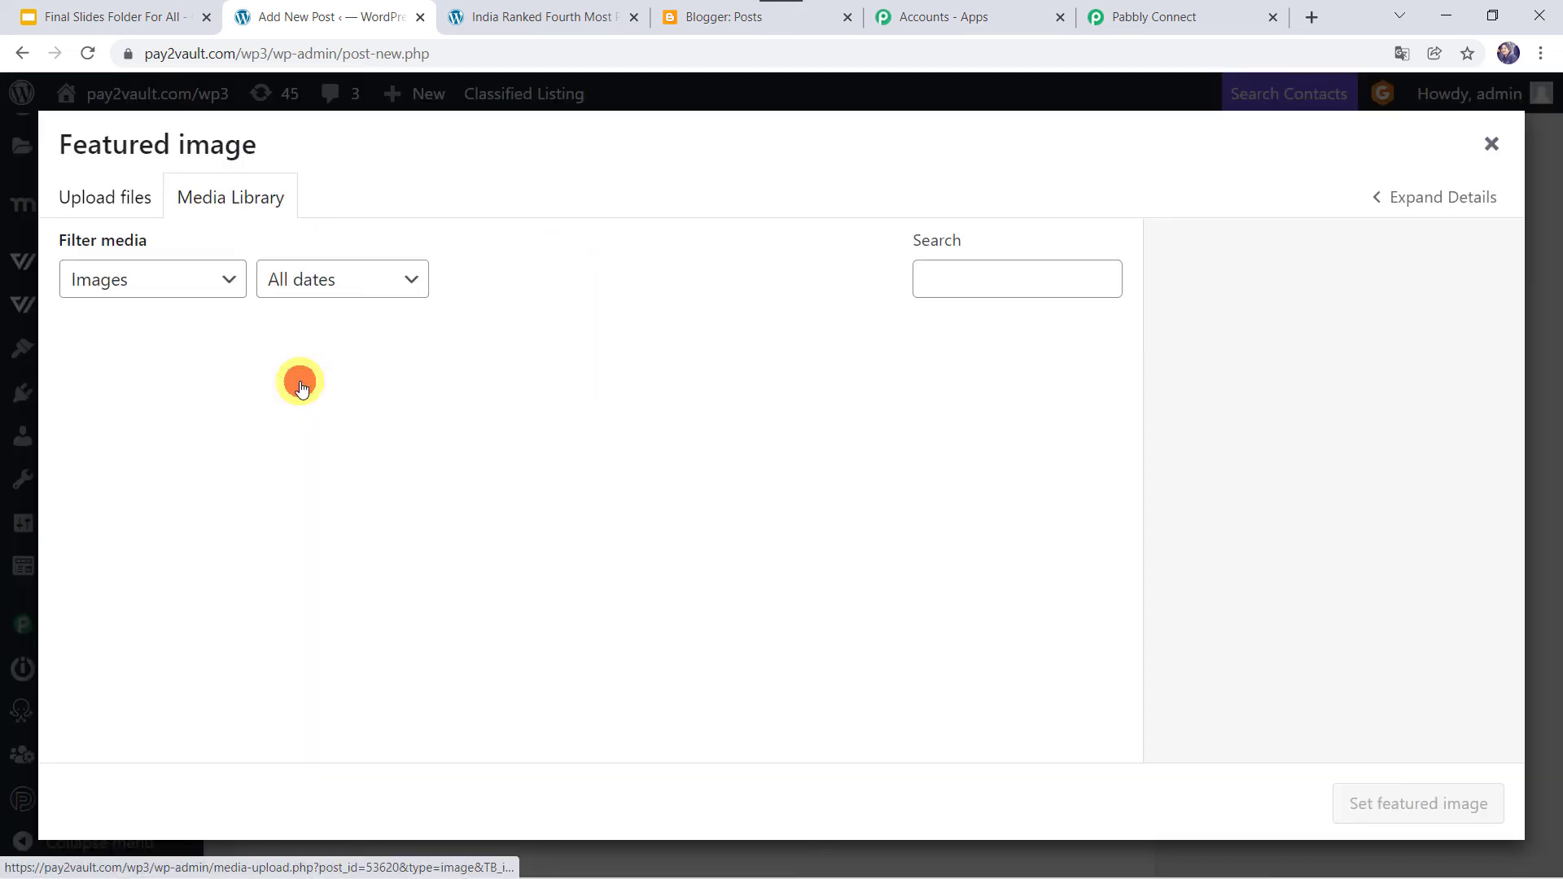
{"action": "left_click", "coordinate": [90, 196]}
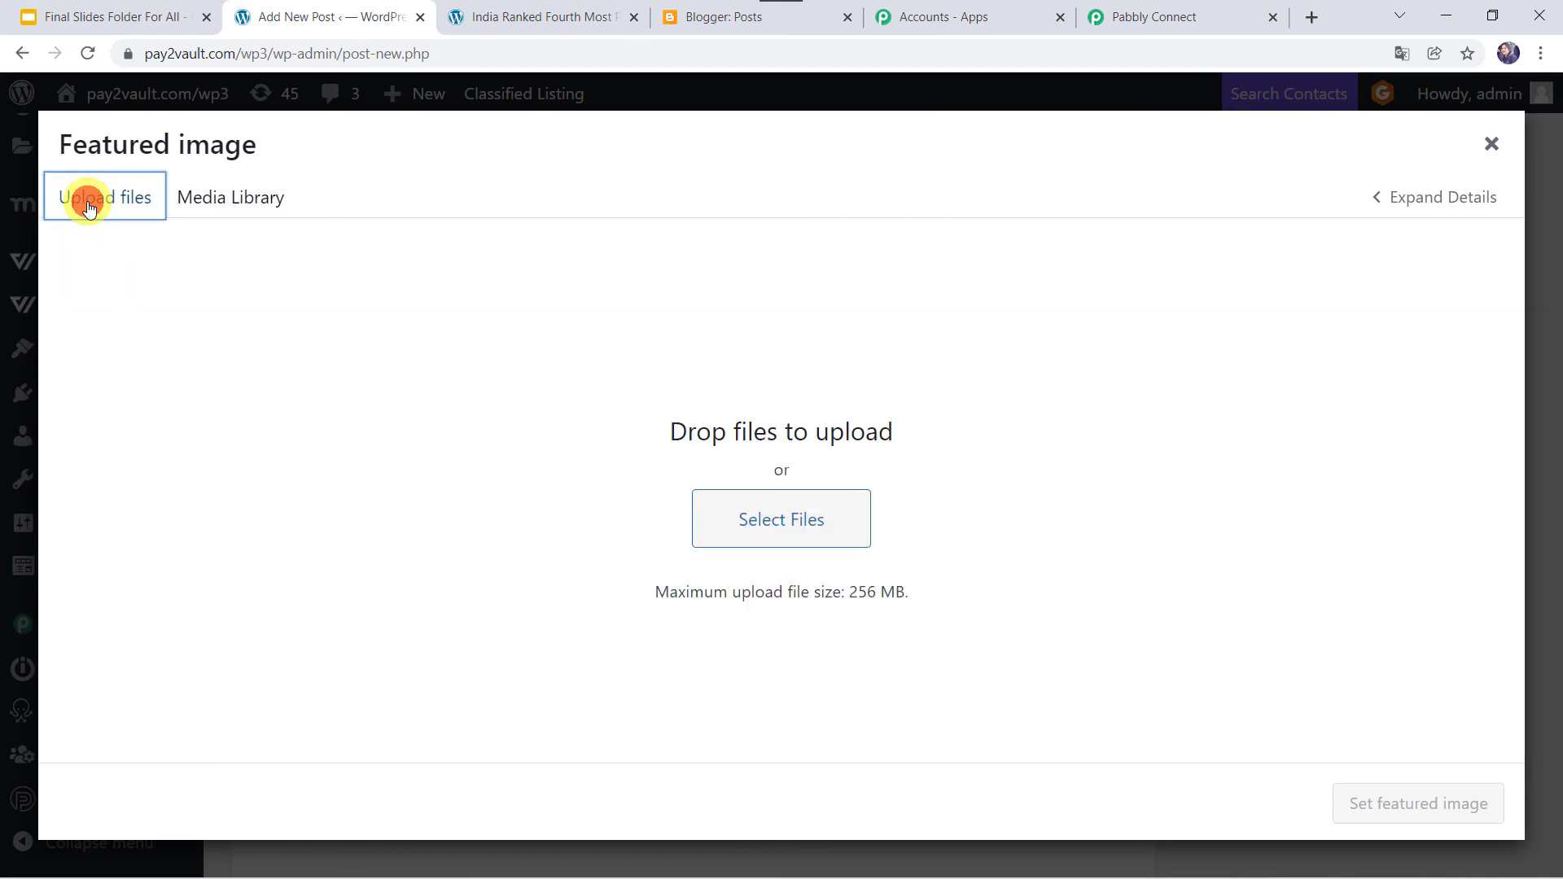
{"action": "left_click", "coordinate": [718, 510]}
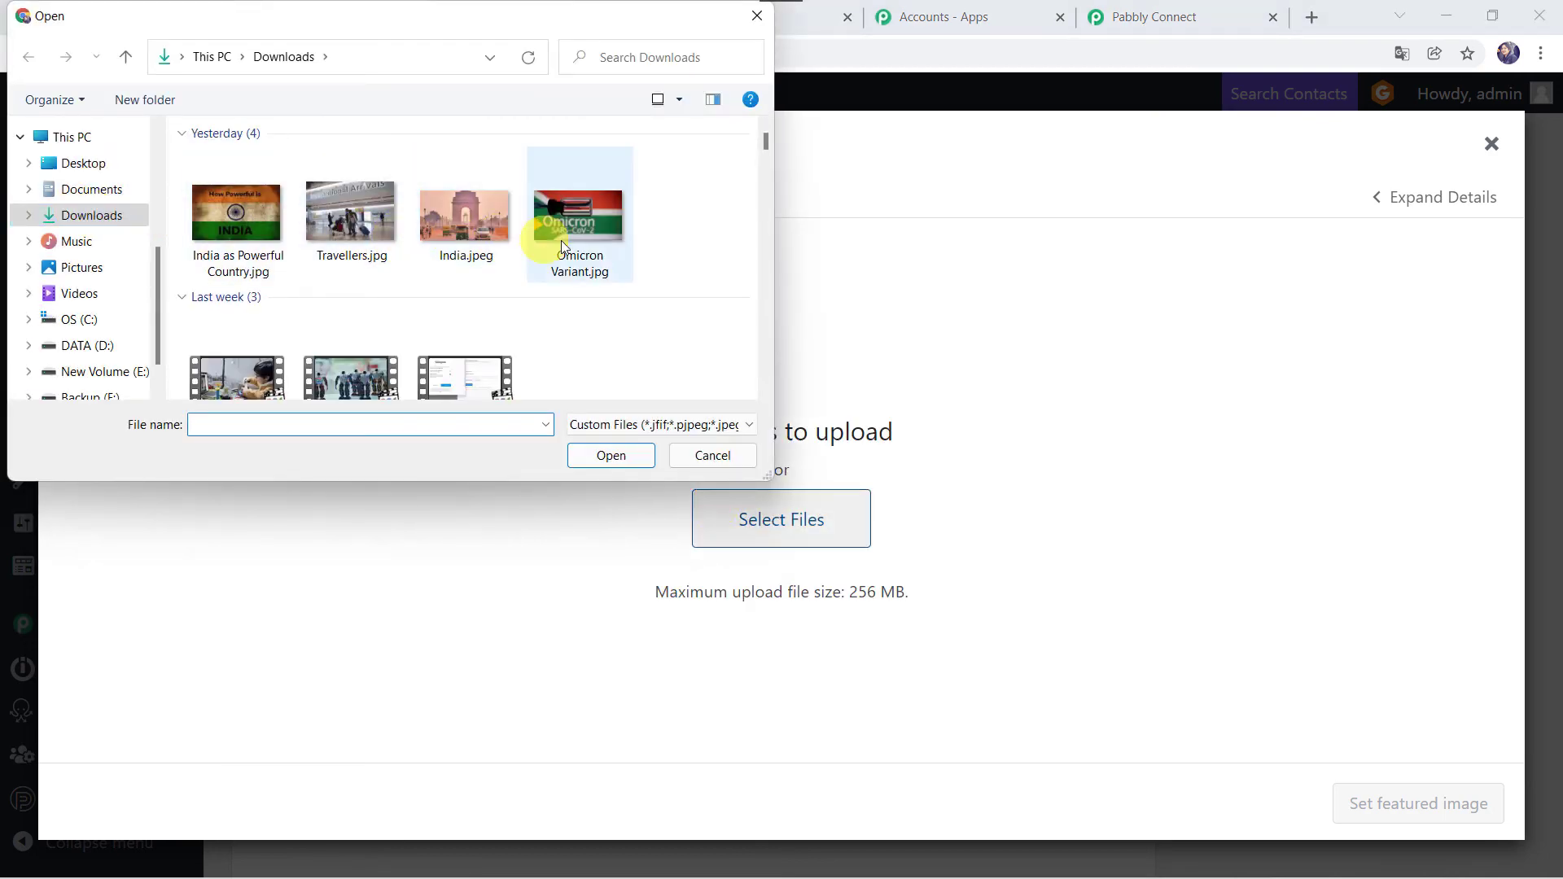
{"action": "double_click", "coordinate": [583, 241]}
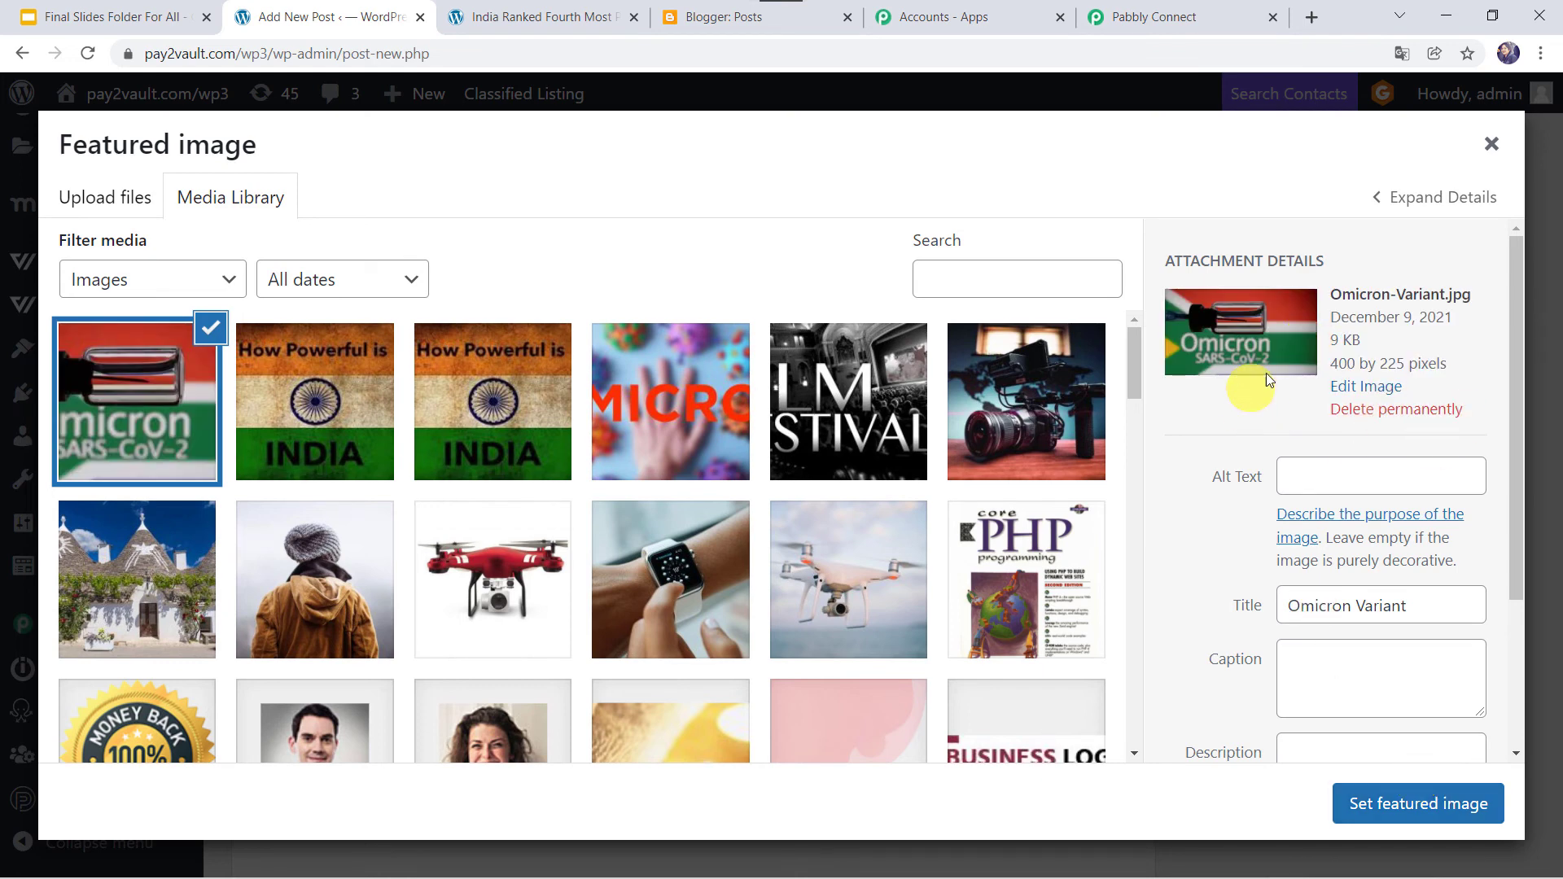
{"action": "left_click", "coordinate": [1395, 812]}
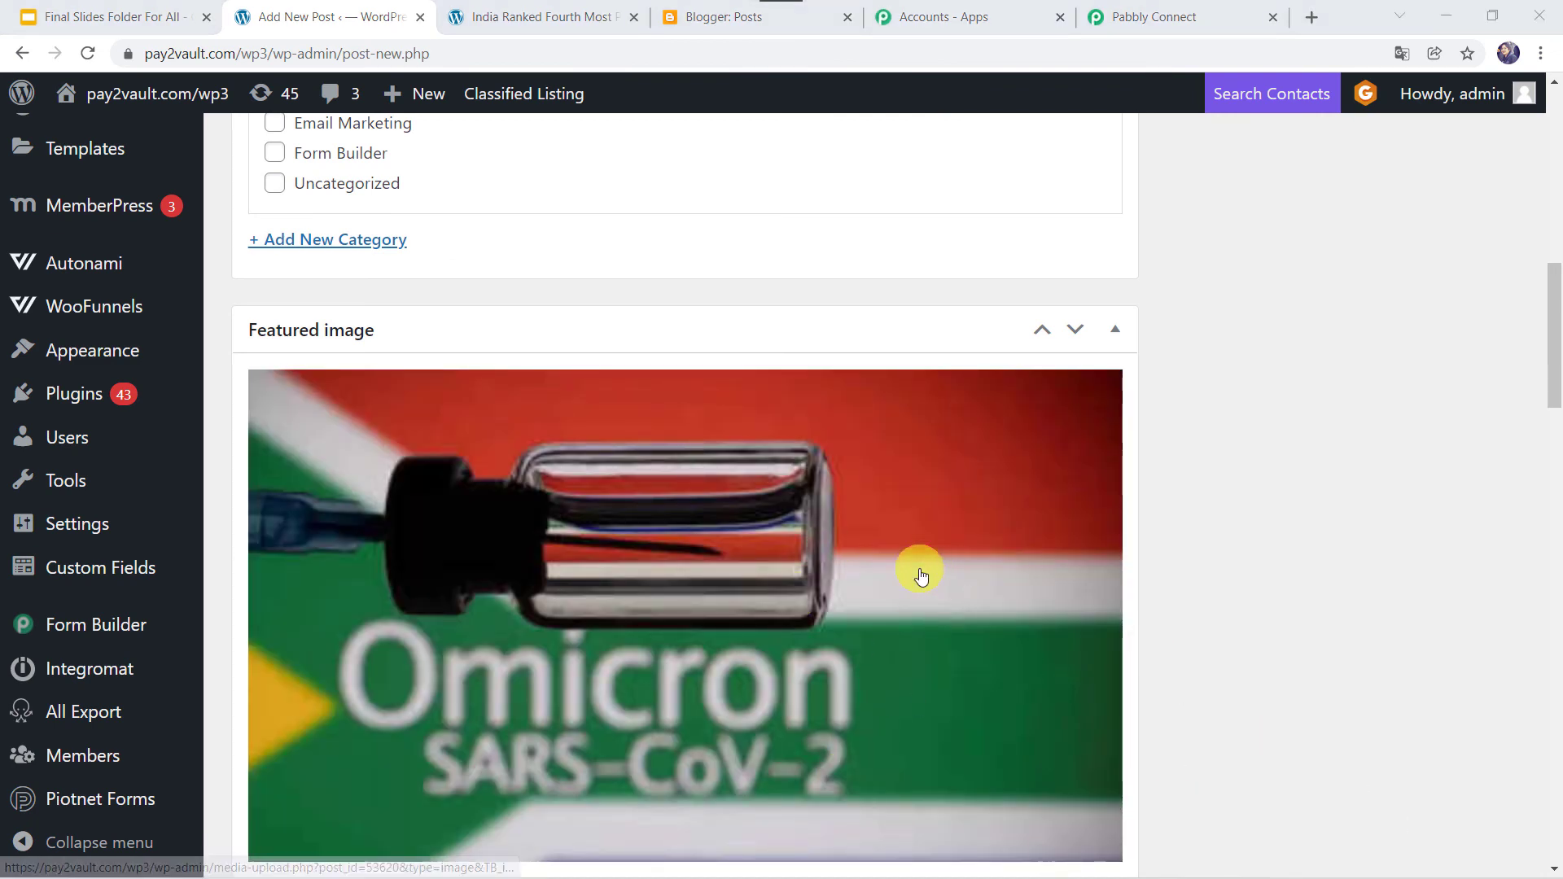
- Fill the post body with the paragraph beginning "India has reported 9,419 new Covid-19 cases and 159 deaths in 24 hours" and publish the post
{"action": "scroll", "coordinate": [920, 573], "scroll_direction": "down", "scroll_amount": 5}
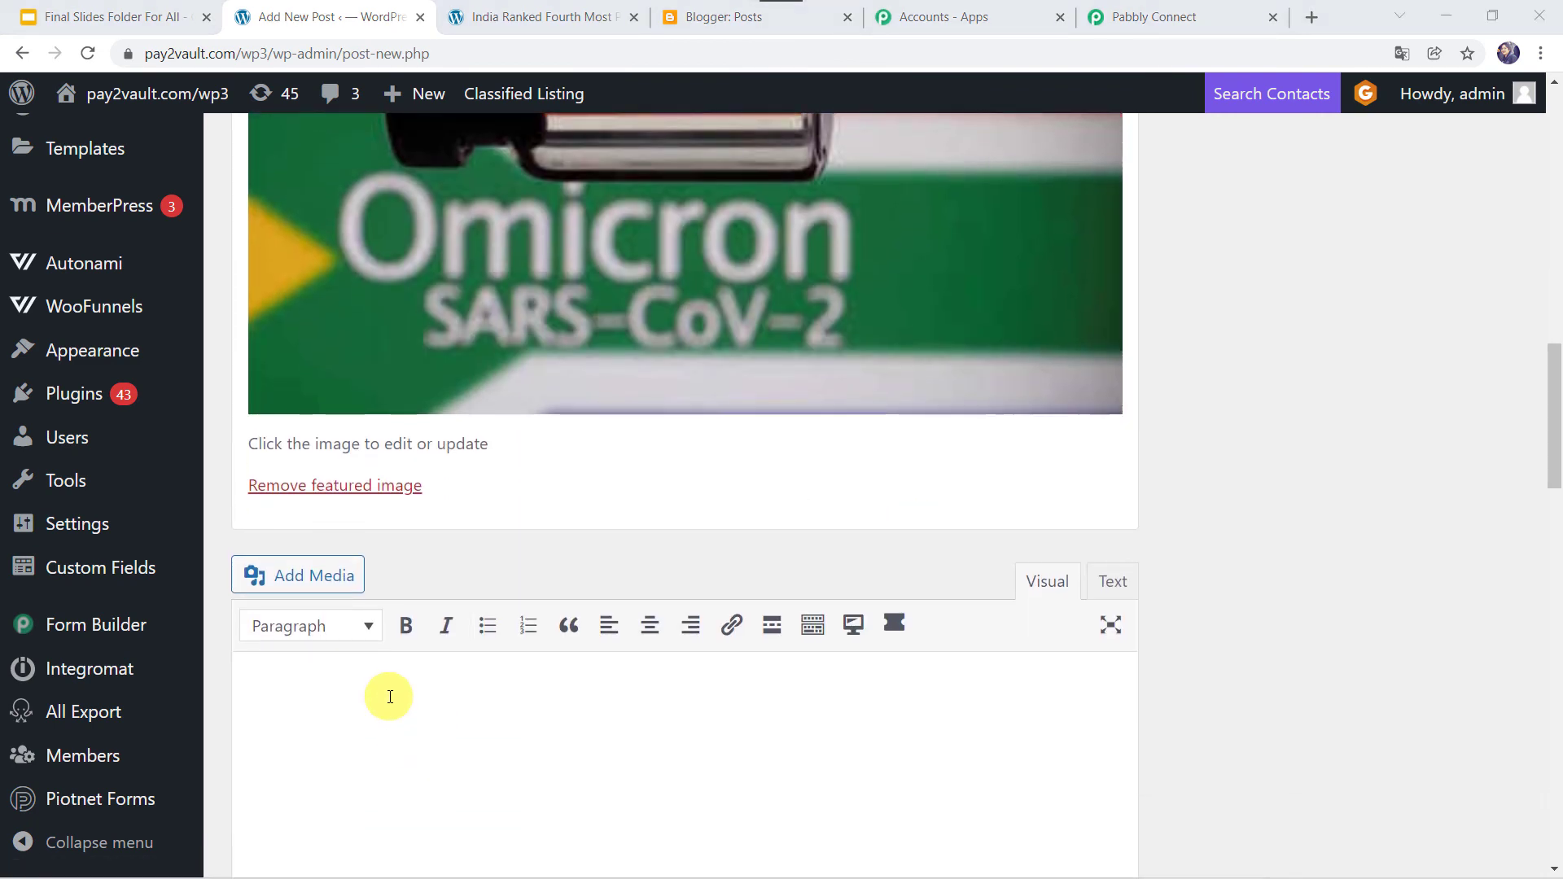
{"action": "left_click", "coordinate": [390, 698]}
{"action": "type", "text": "India has reported 9,419 new Covid-19 cases and 159 deaths in 24 hours. The daily rise in cases has been recorded below 10,000 for 13 days in a row and been less than 50,000 for 165 consecutive days. The active caseload has risen to 94,742. Current recovery rate in the country, 98.36%, is the highest since March 2020. Stay with TOI for all updates"}
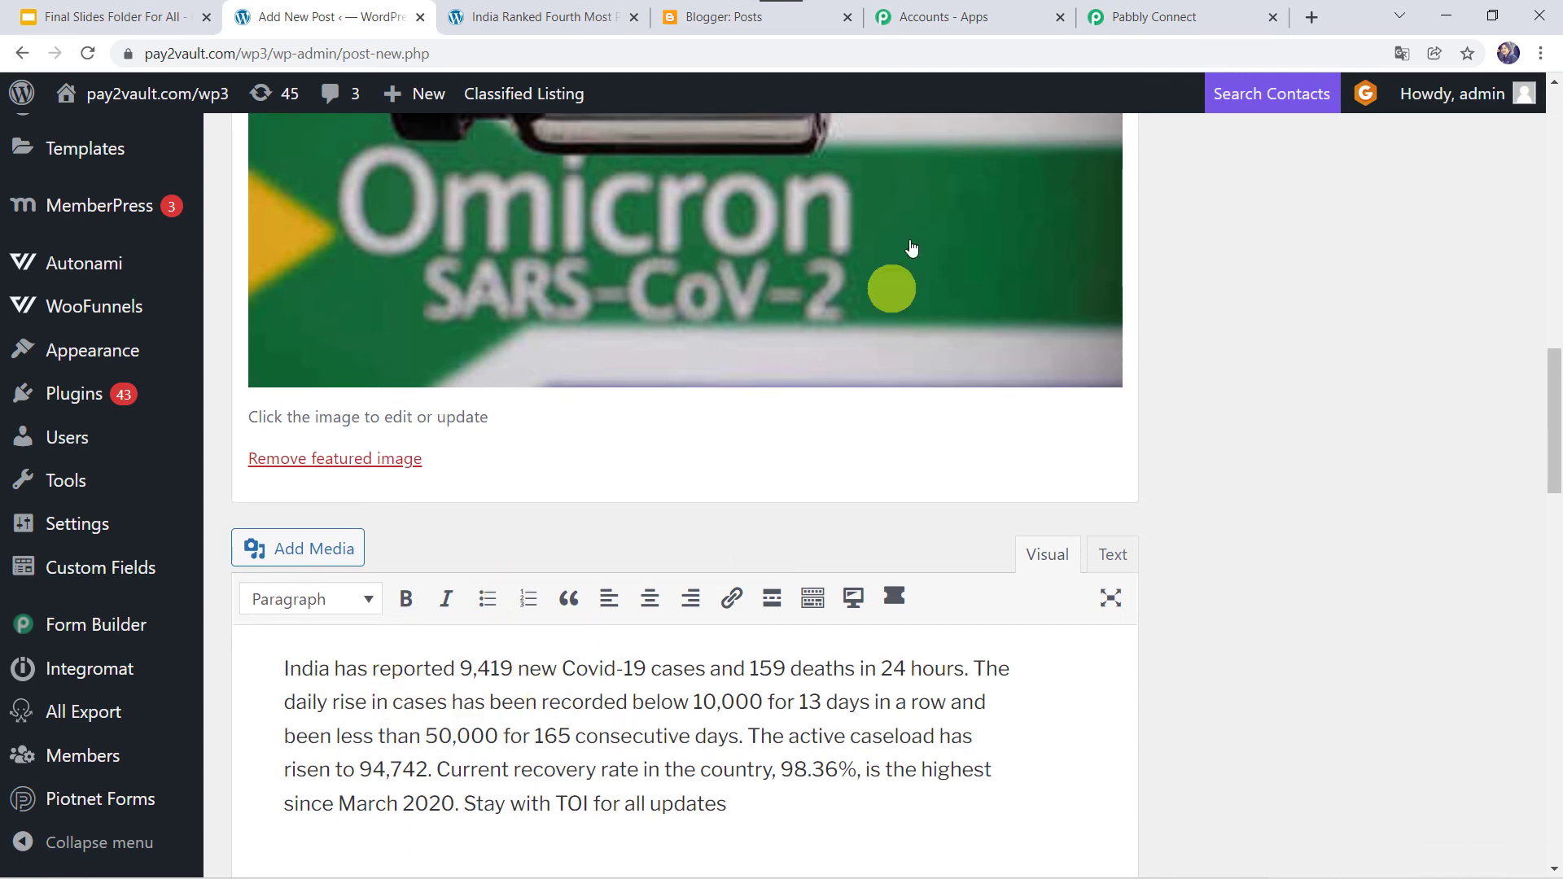
{"action": "scroll", "coordinate": [1140, 261], "scroll_direction": "up", "scroll_amount": 15}
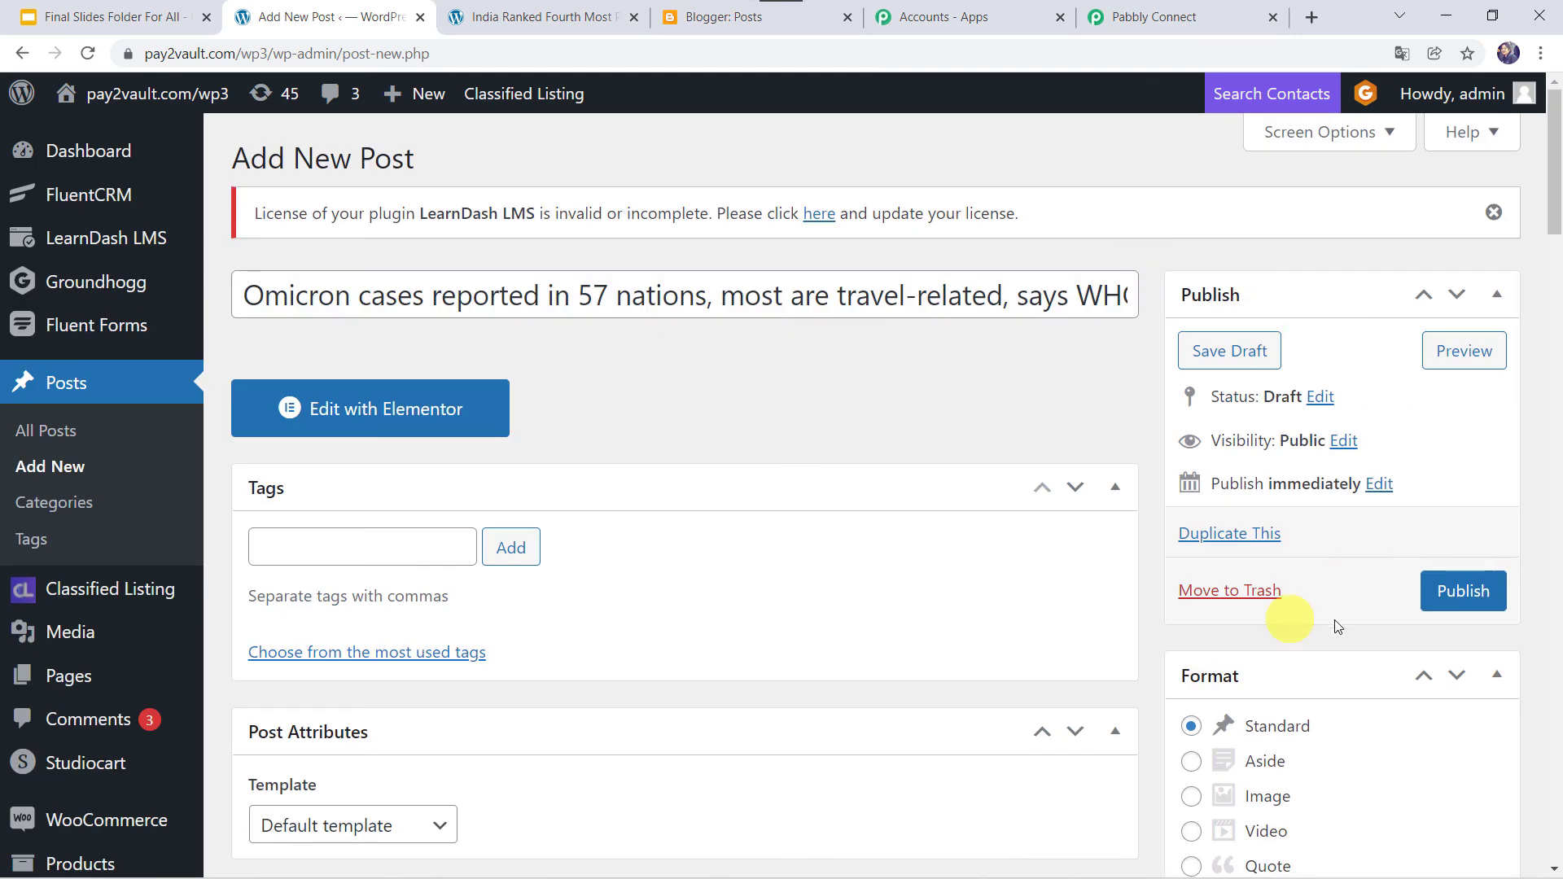
{"action": "left_click", "coordinate": [1457, 590]}
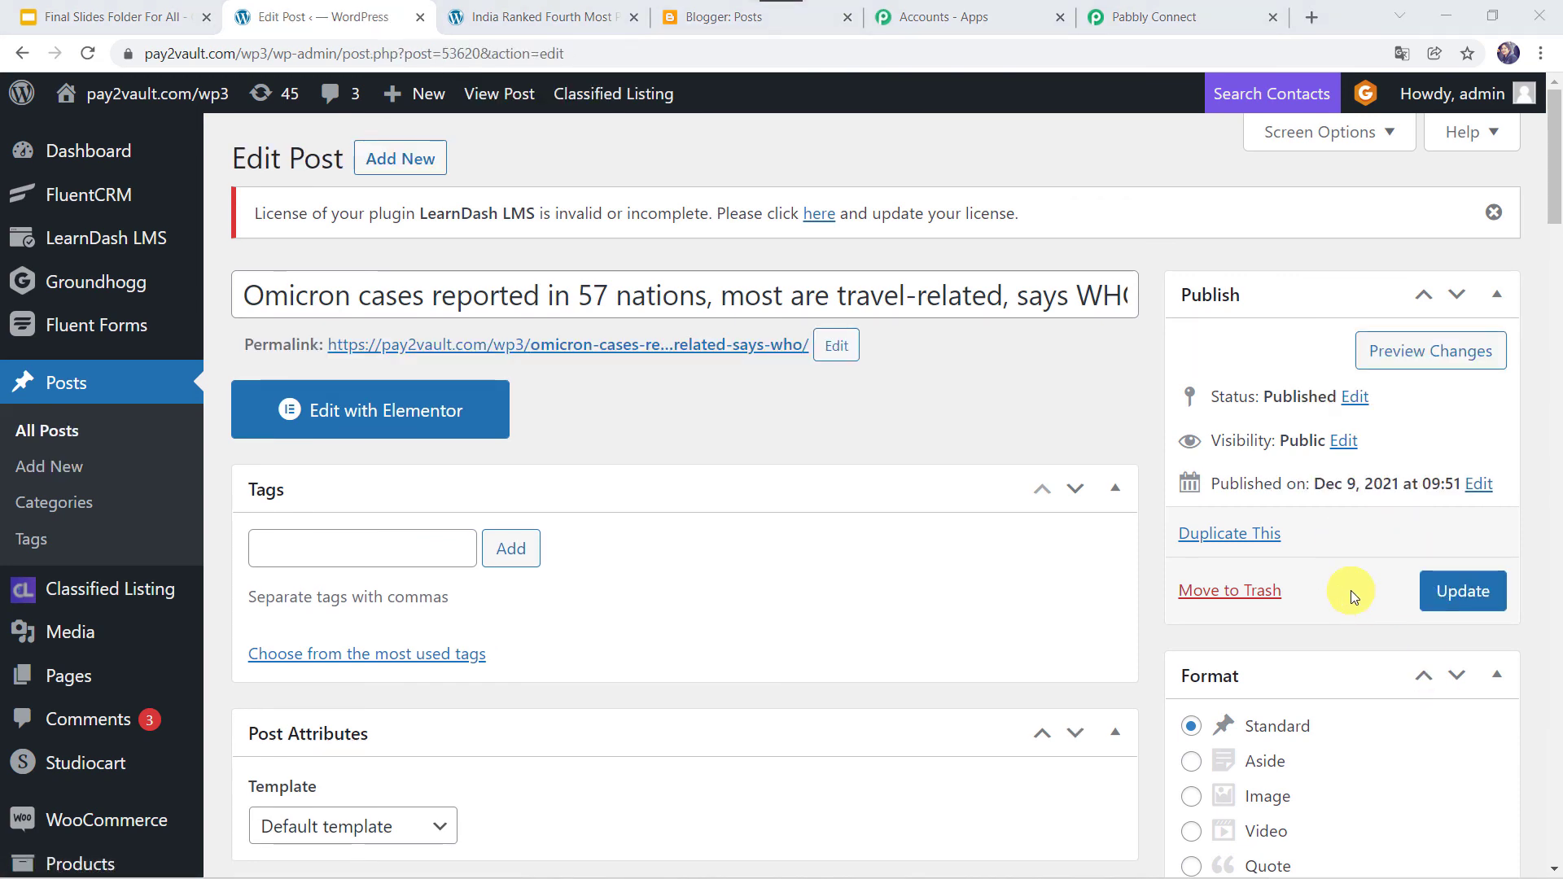
- Switch to Blogger, refresh the MyBlog posts list, and view the published Omicron cases post
{"action": "left_click", "coordinate": [706, 13]}
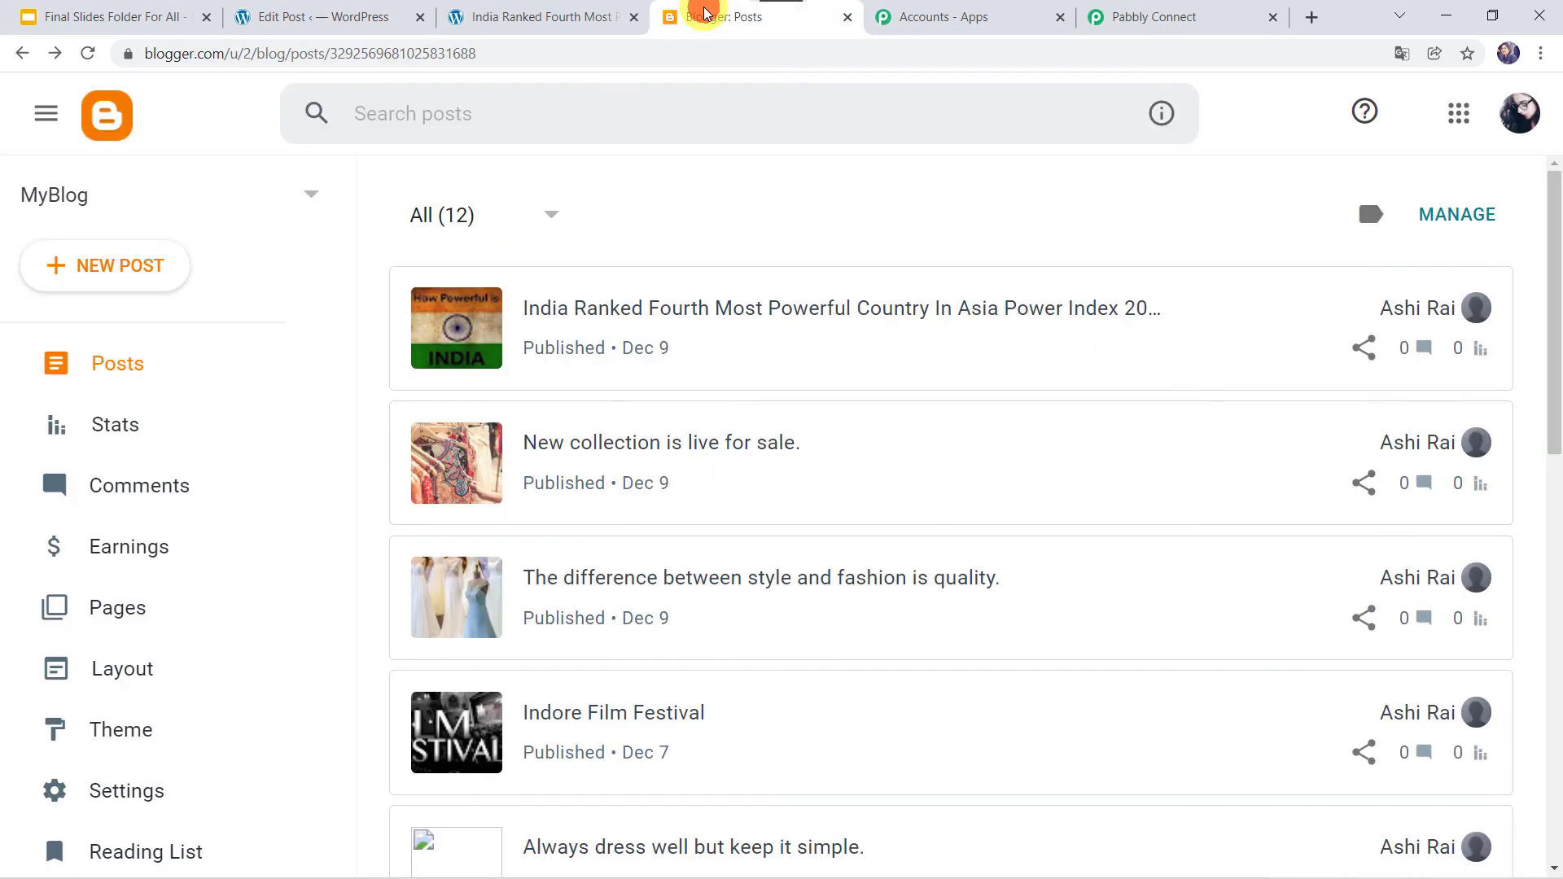
{"action": "left_click", "coordinate": [88, 54]}
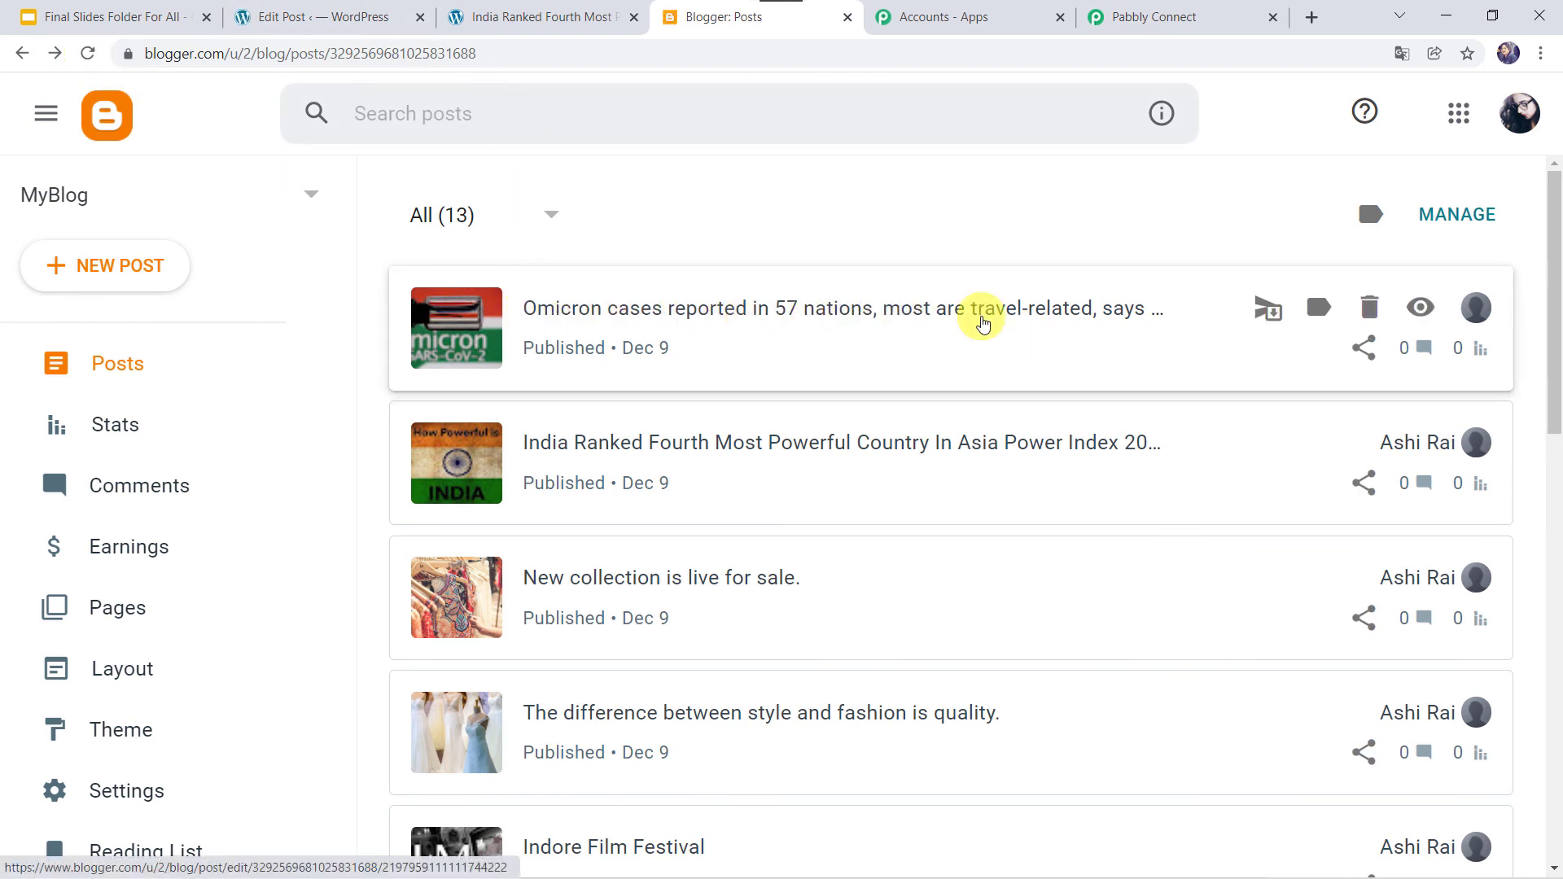
{"action": "left_click", "coordinate": [1423, 308]}
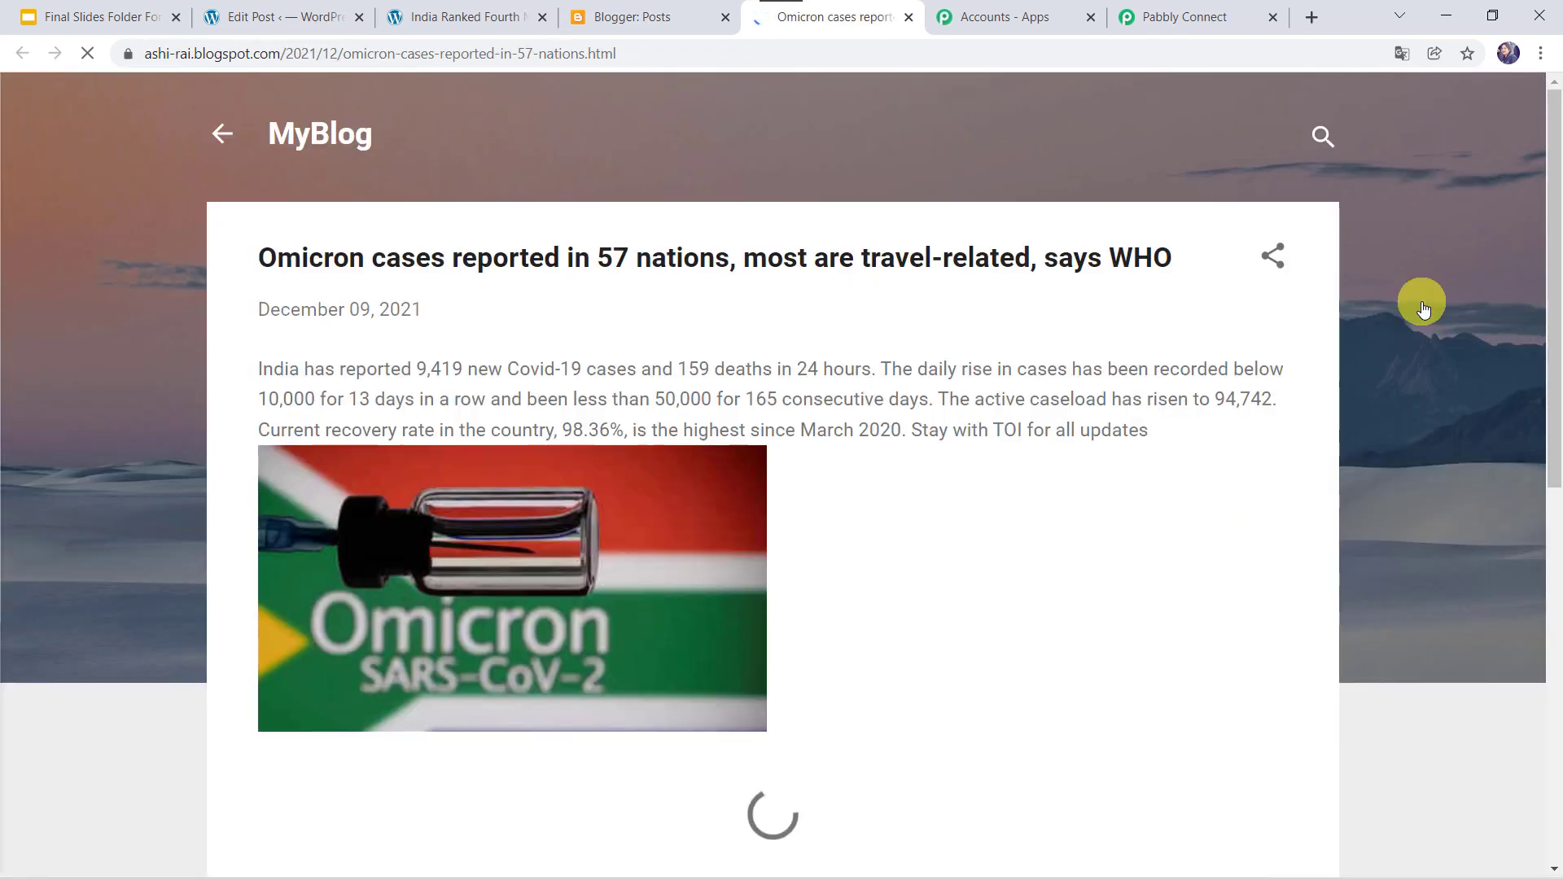
{"action": "scroll", "coordinate": [967, 419], "scroll_direction": "down", "scroll_amount": 1}
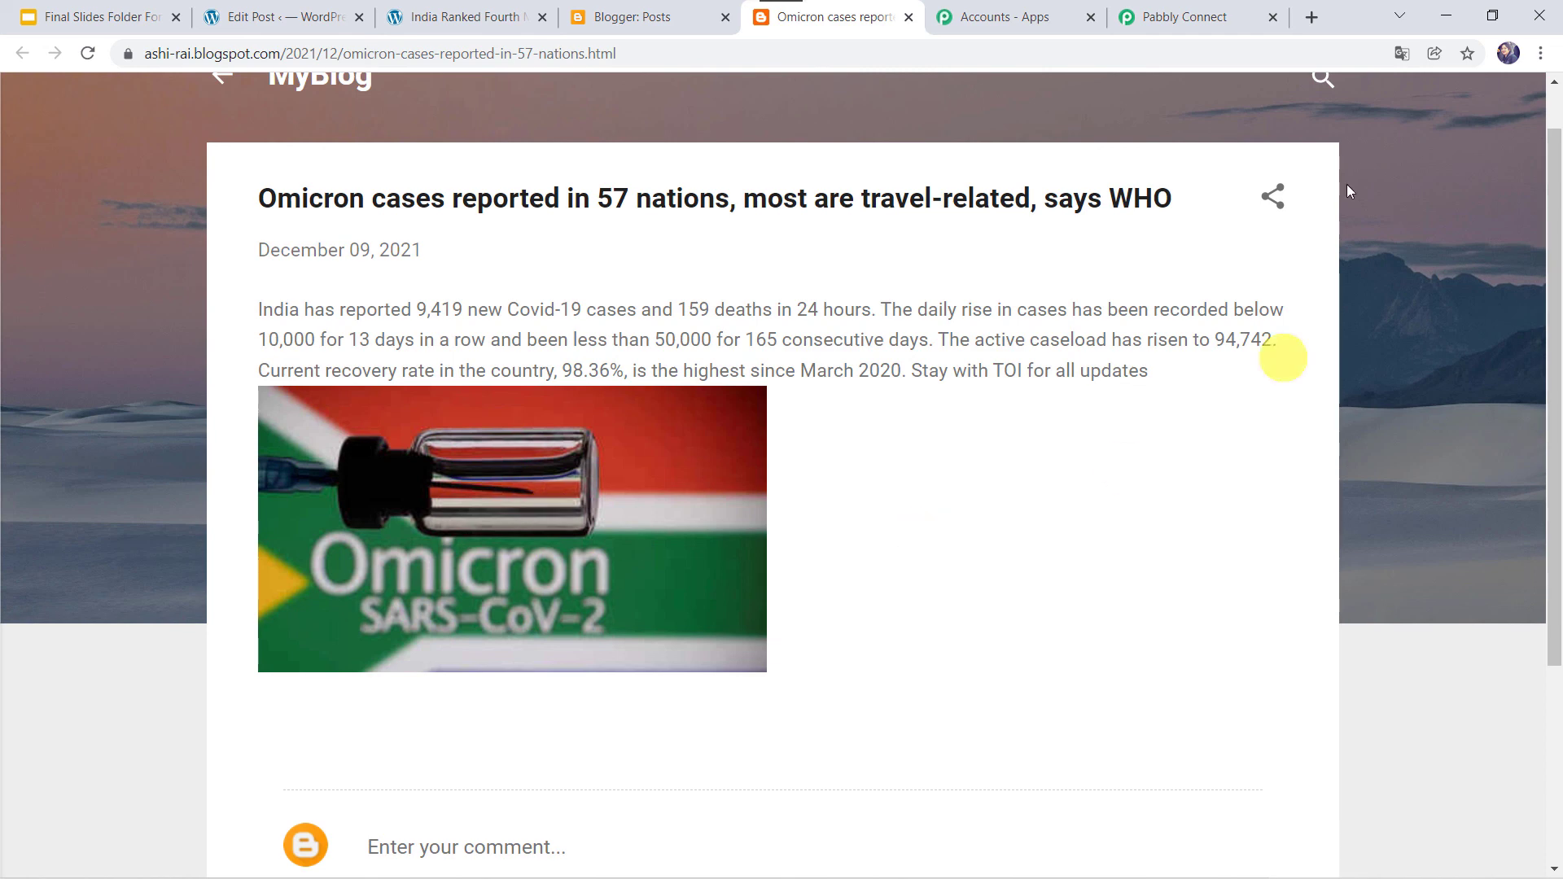
- Return to Pabbly Connect and collapse the Google Blogger action and the WordPress trigger to review the whole workflow
{"action": "left_click", "coordinate": [1205, 10]}
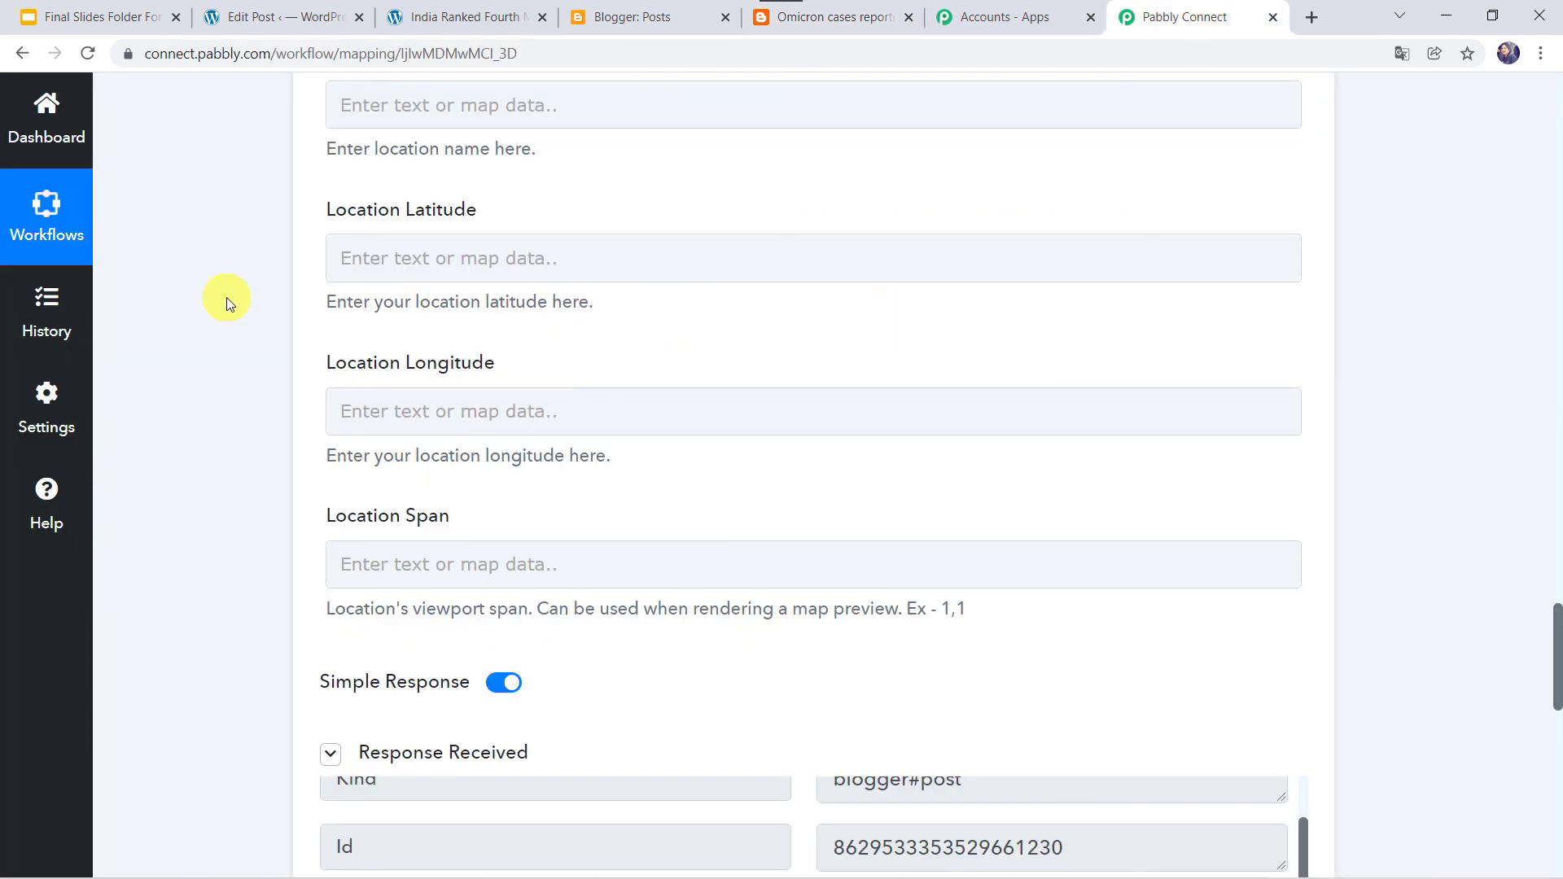
{"action": "scroll", "coordinate": [228, 300], "scroll_direction": "up", "scroll_amount": 3}
{"action": "scroll", "coordinate": [227, 302], "scroll_direction": "up", "scroll_amount": 12}
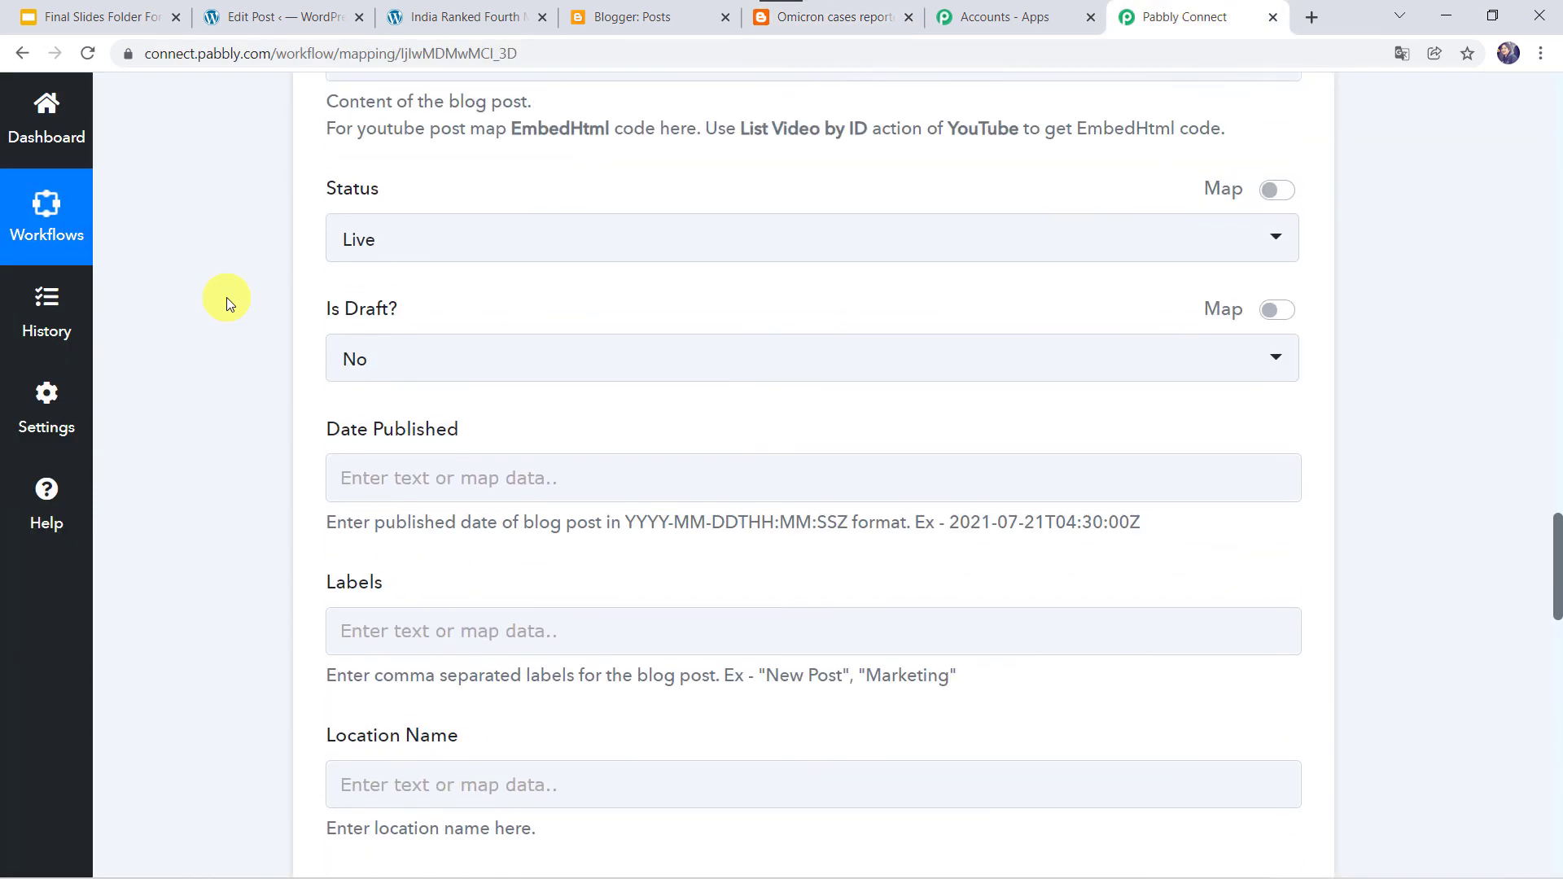
{"action": "scroll", "coordinate": [226, 296], "scroll_direction": "up", "scroll_amount": 5}
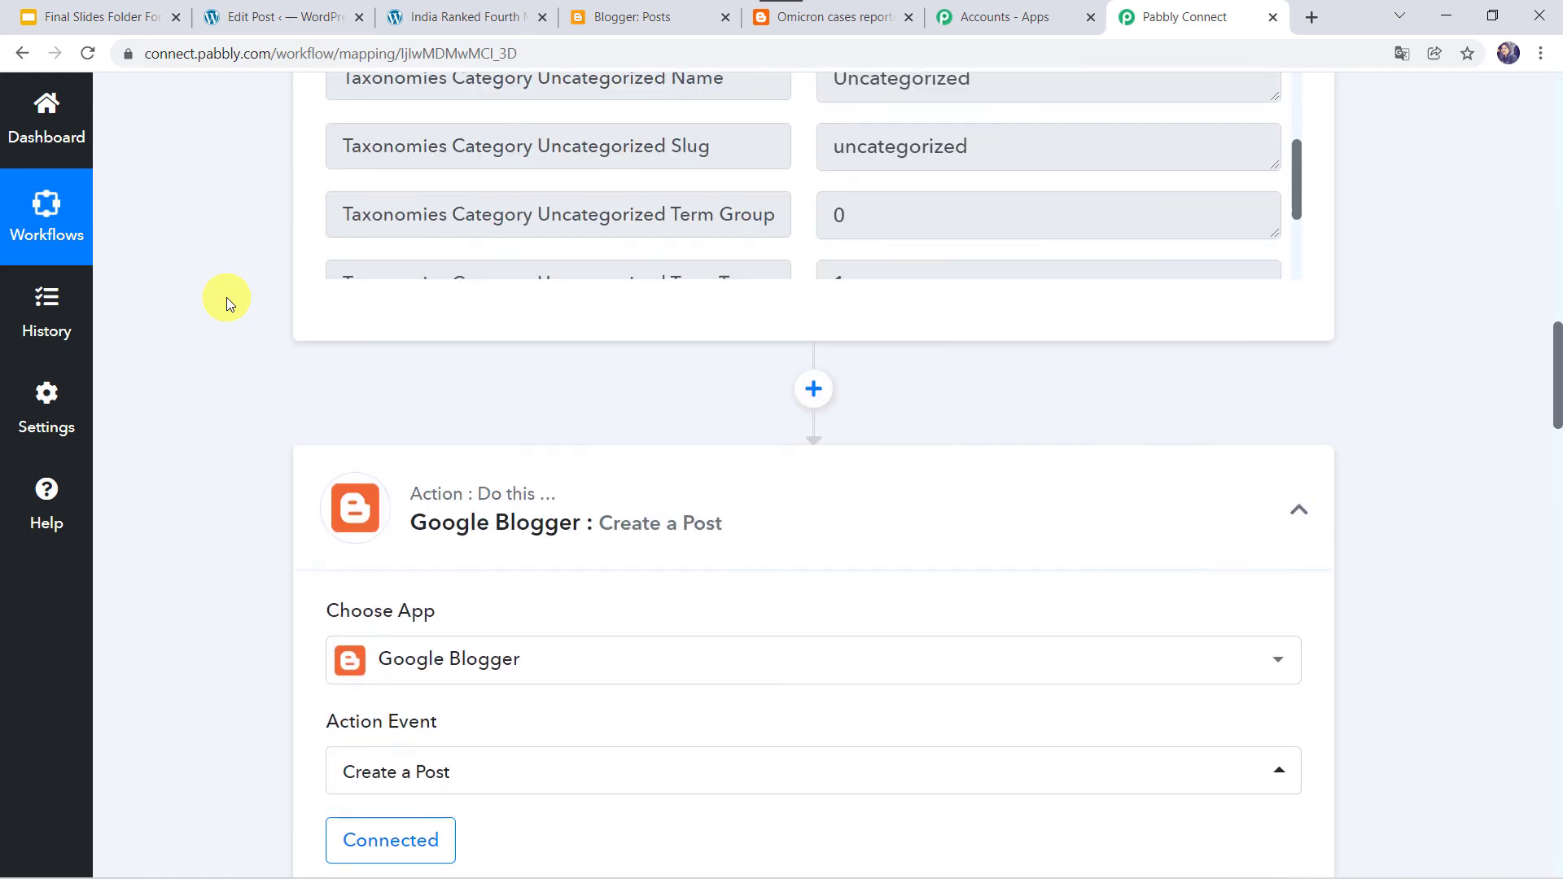
{"action": "left_click", "coordinate": [790, 505]}
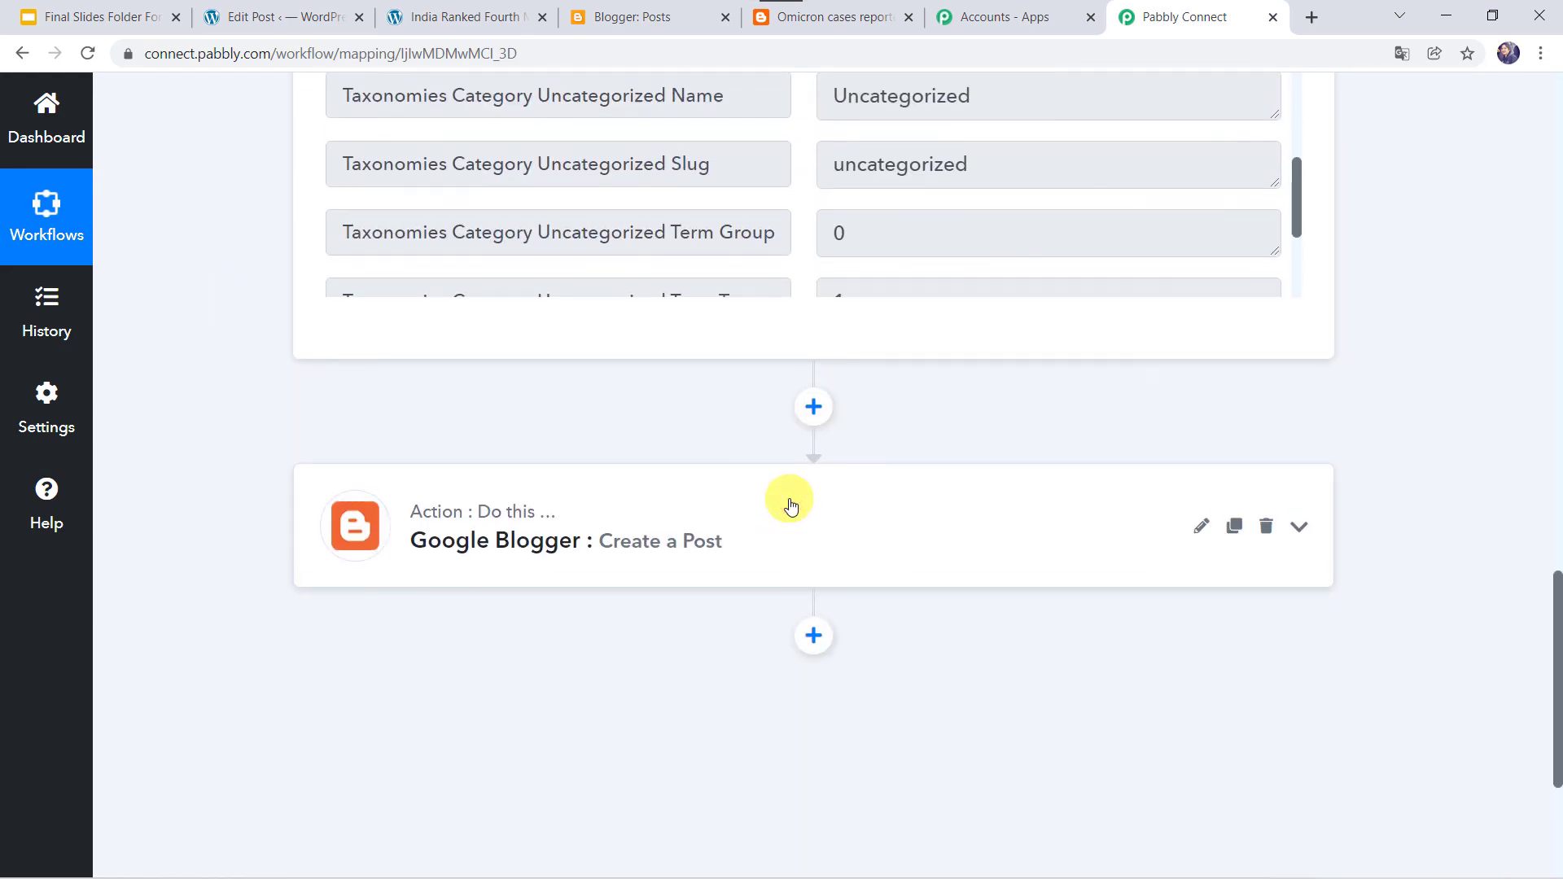
{"action": "scroll", "coordinate": [790, 505], "scroll_direction": "up", "scroll_amount": 15}
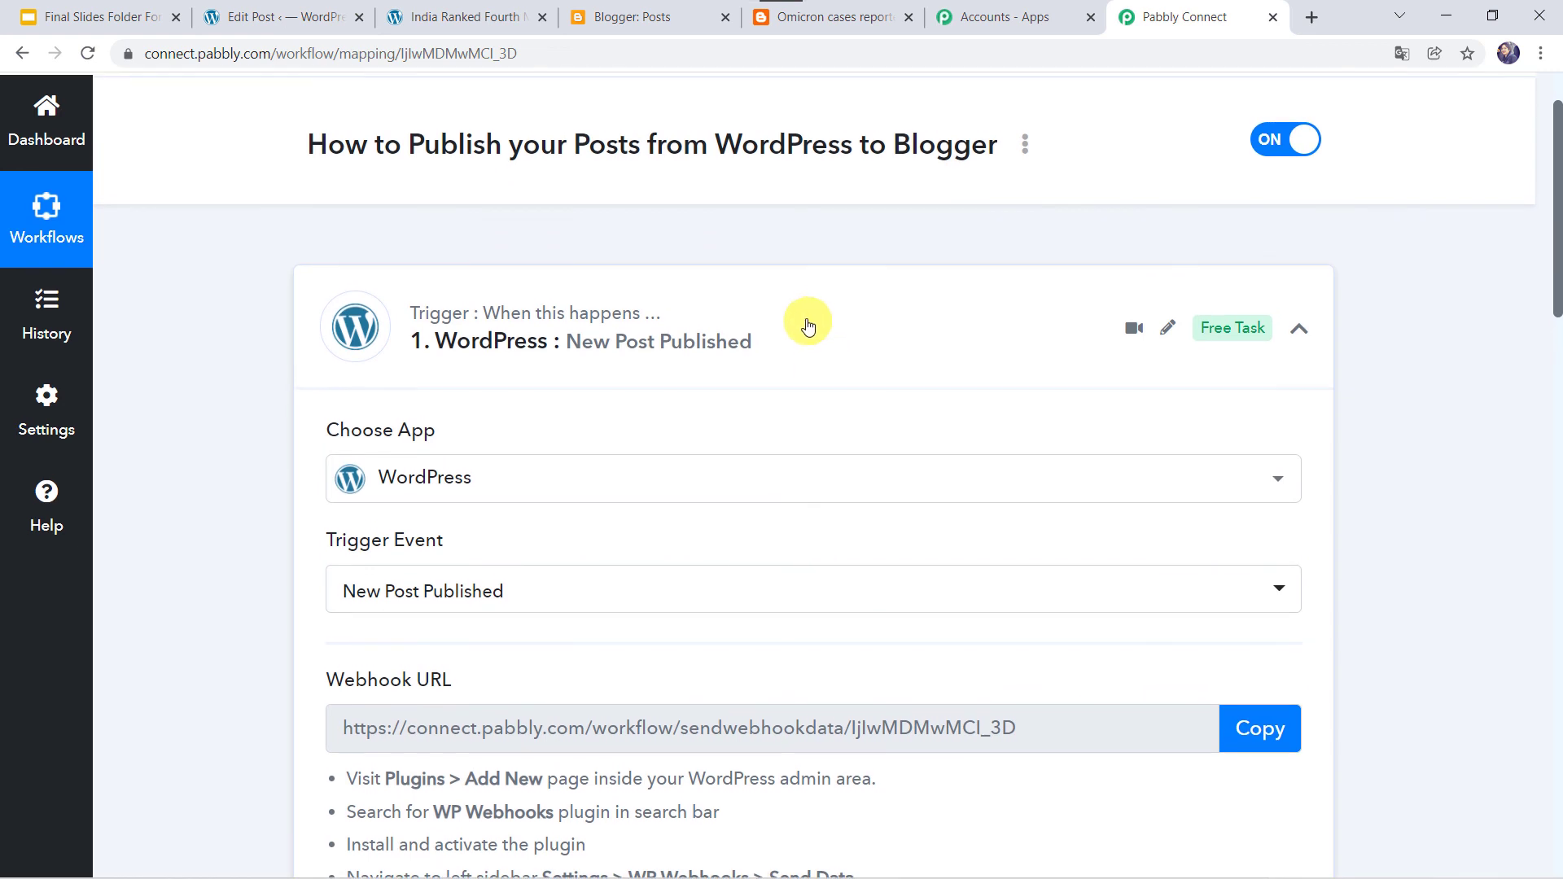
{"action": "left_click", "coordinate": [807, 324]}
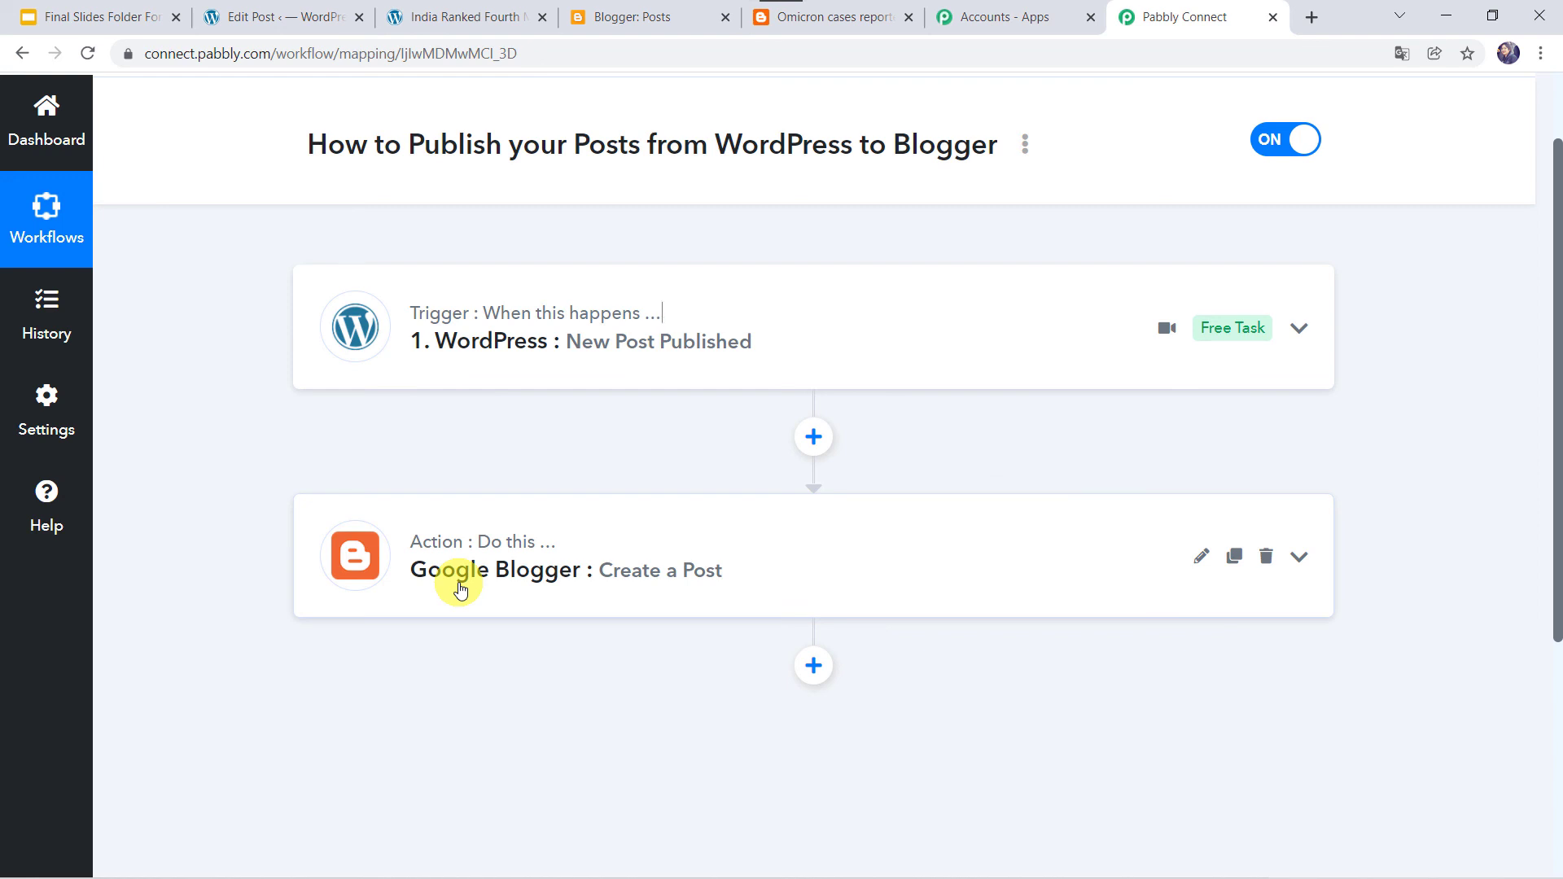
{"action": "scroll", "coordinate": [230, 419], "scroll_direction": "up", "scroll_amount": 2}
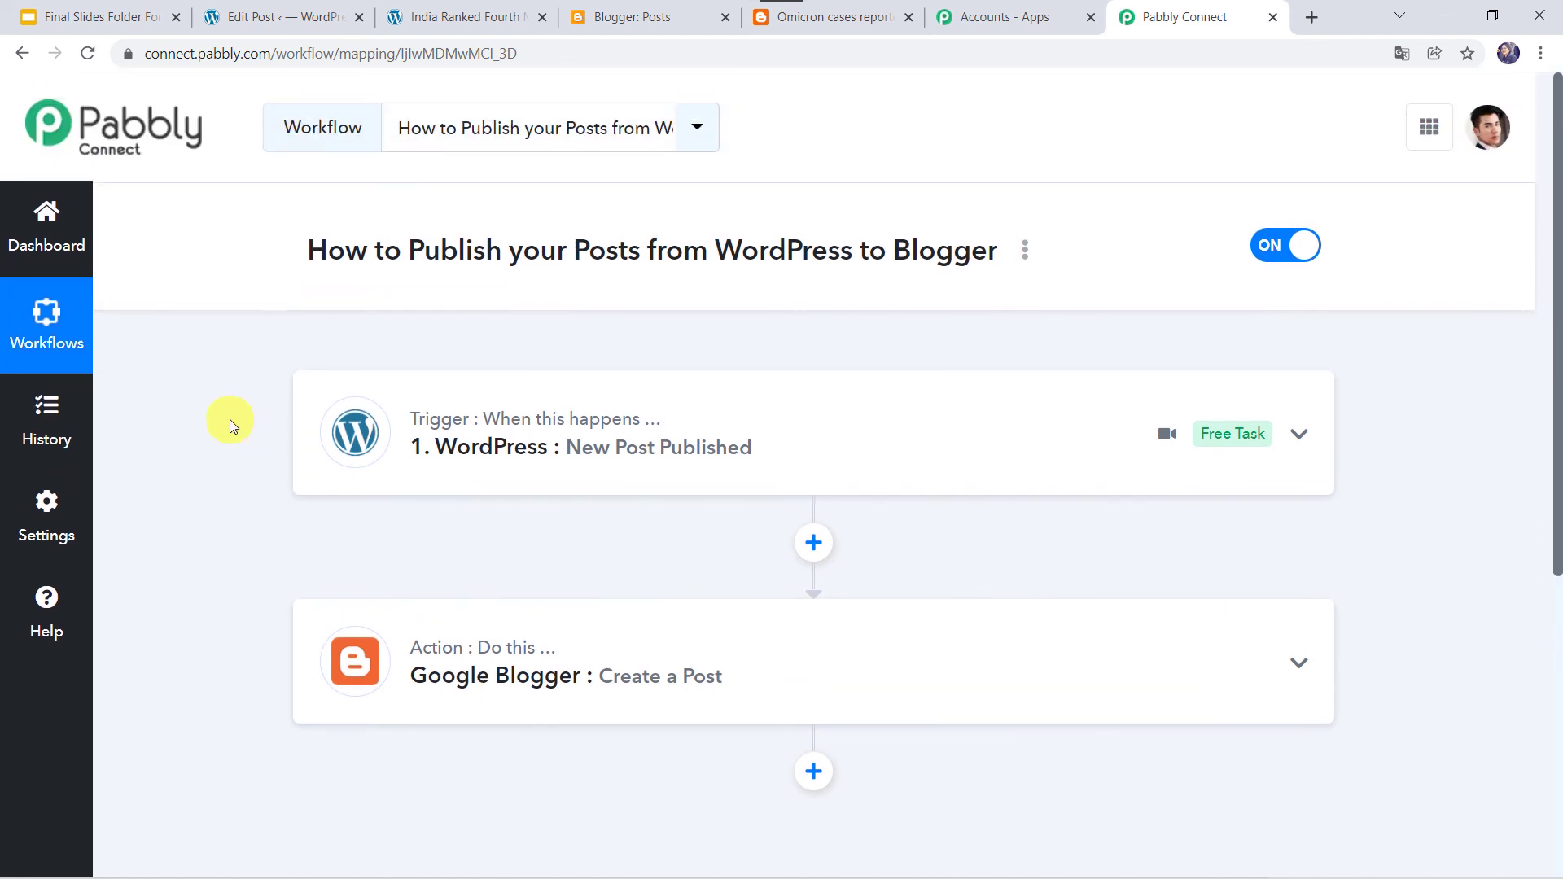